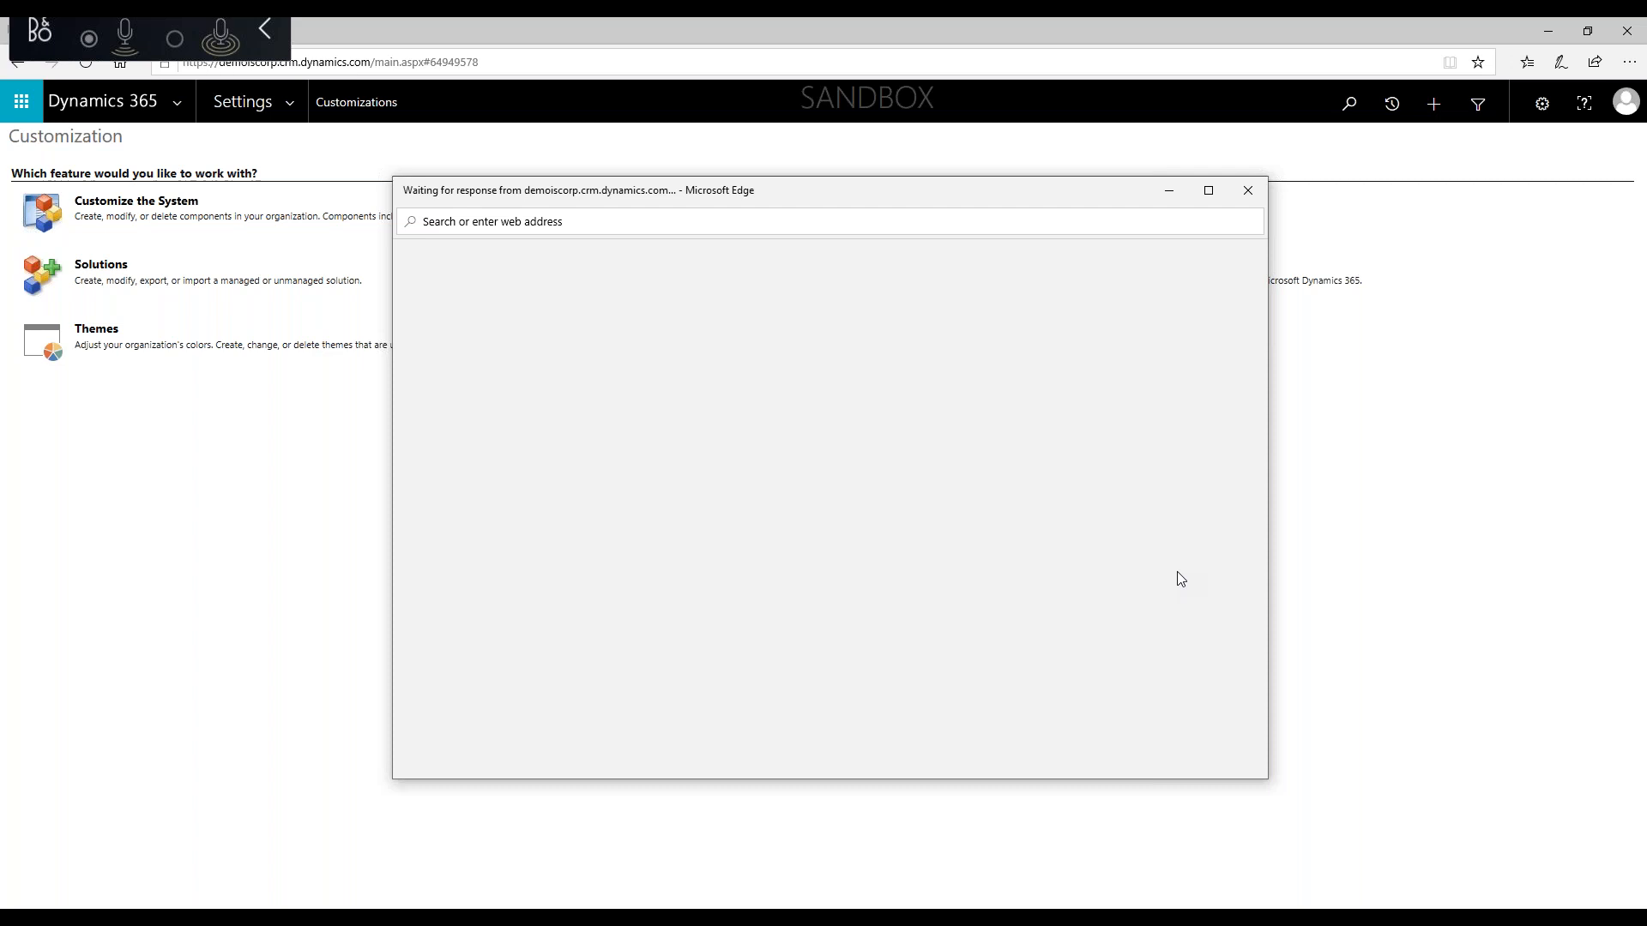
Step: Expand the Entities list of the Default Solution to look through its entities, and close the solution window
left_click_drag(868, 205, 1108, 97)
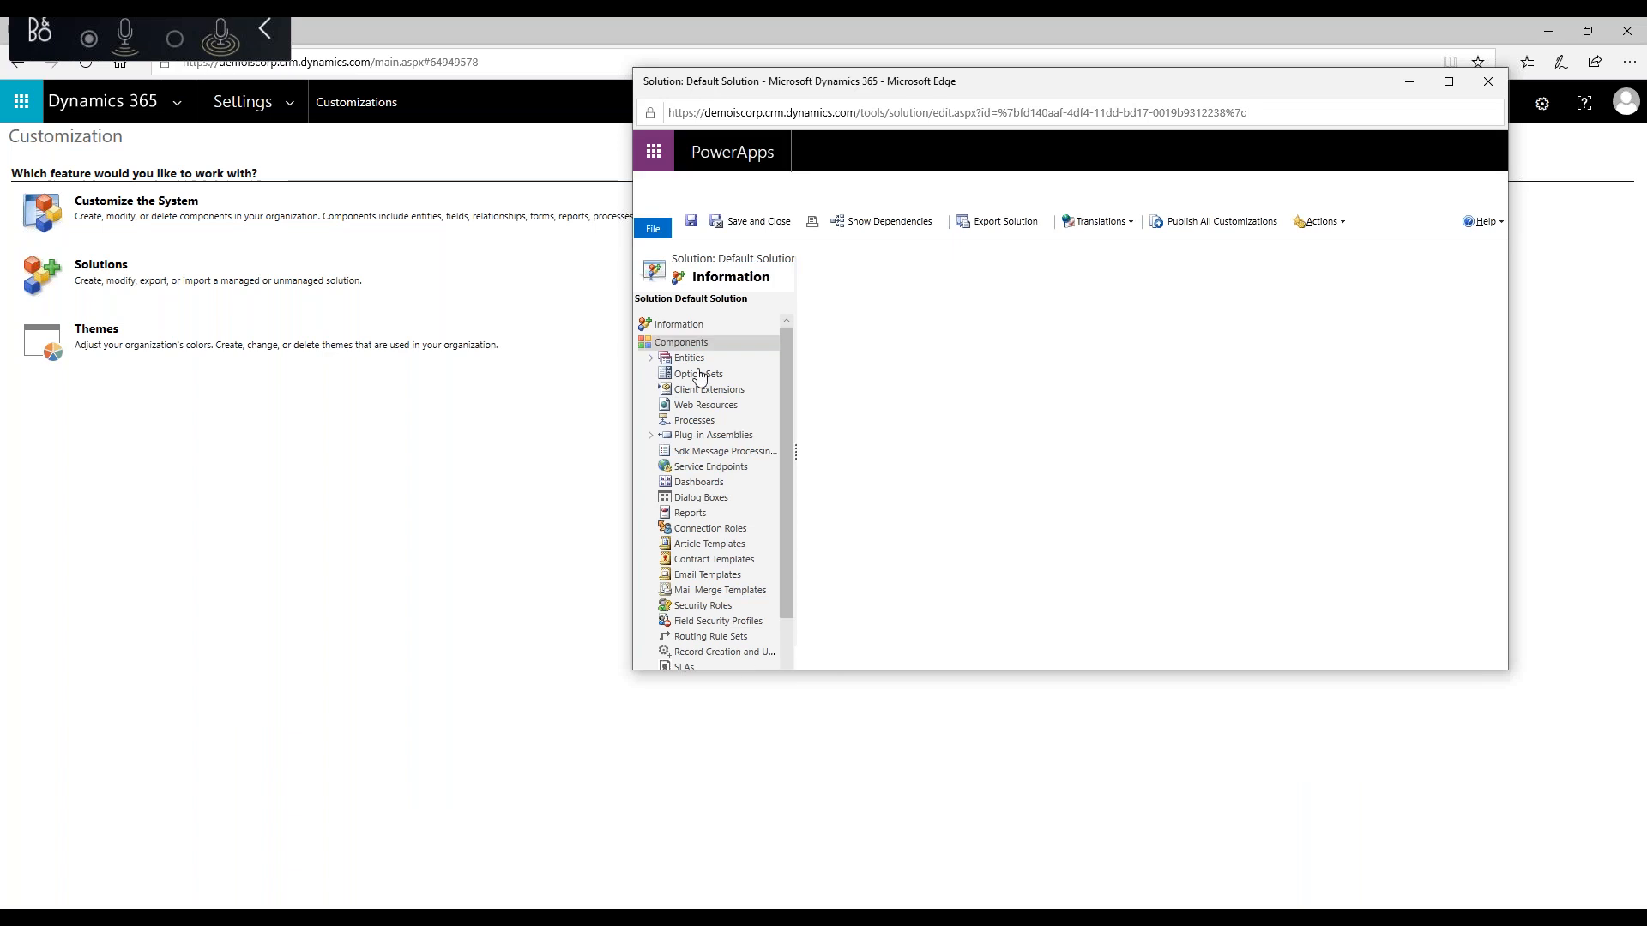
left_click(650, 358)
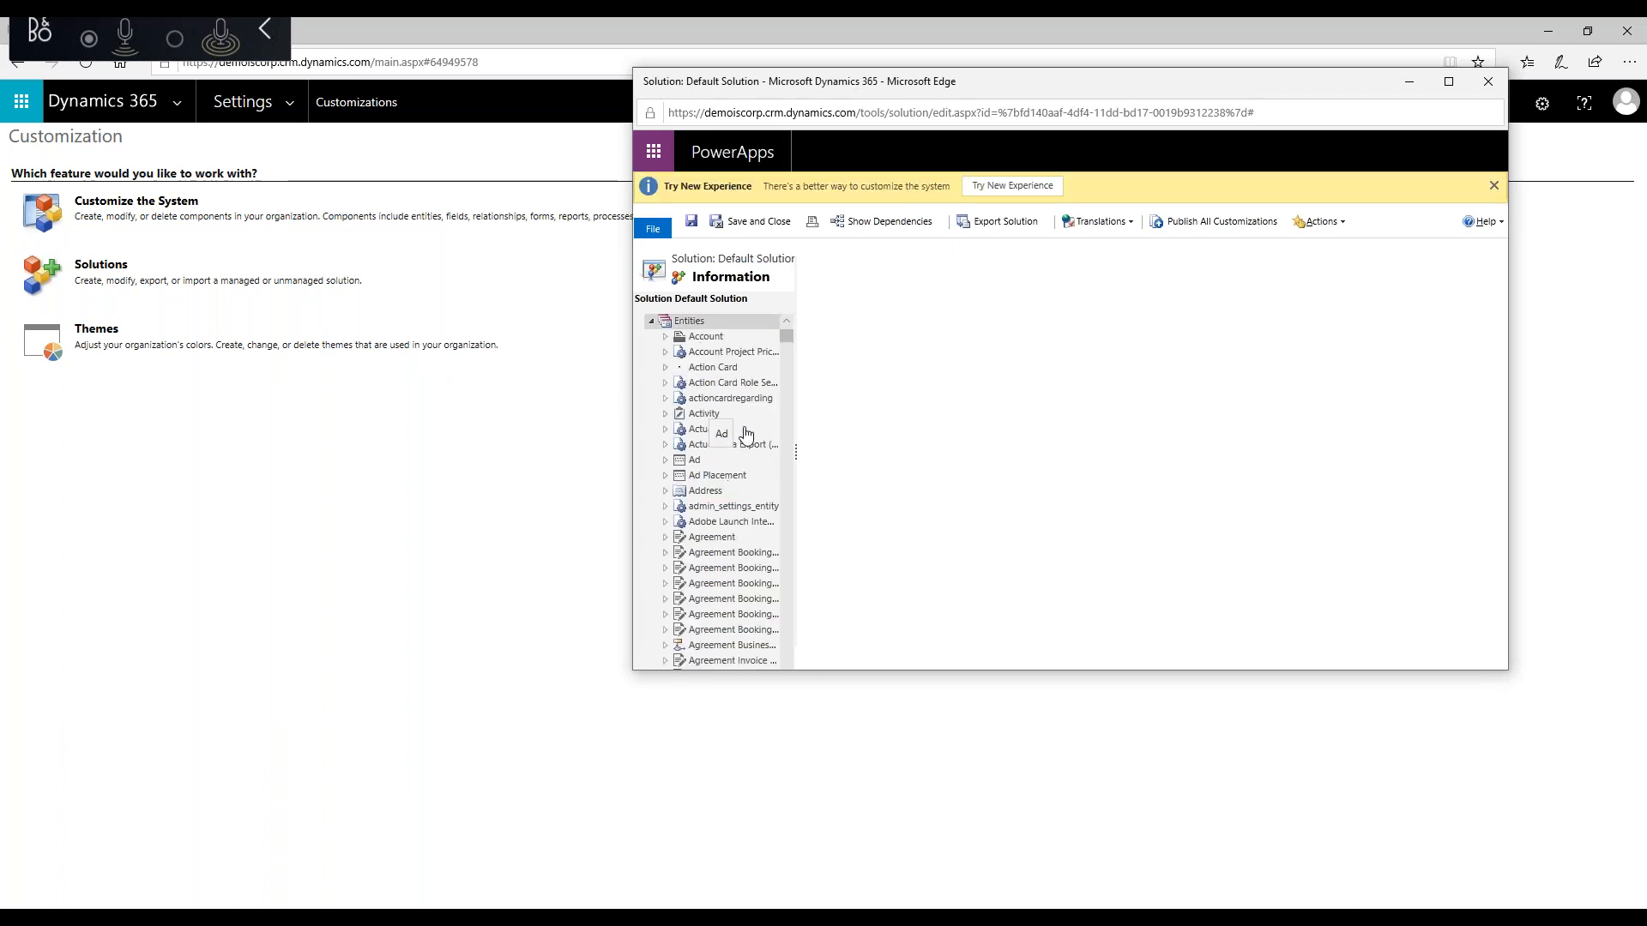
left_click(1490, 83)
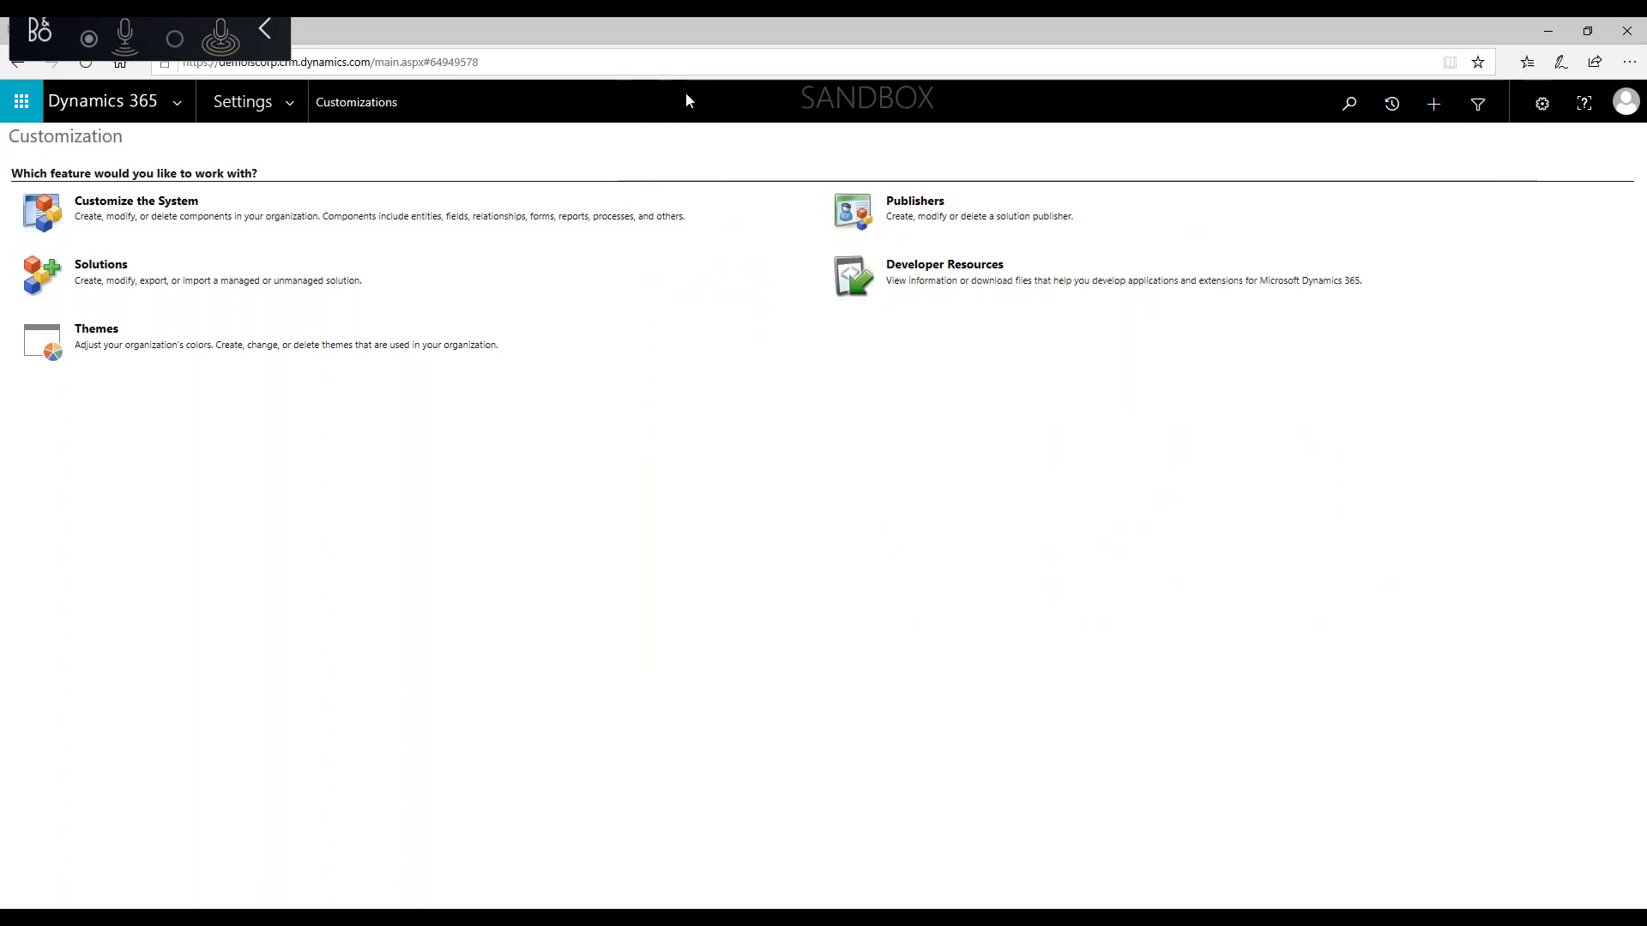
Step: Go to the Accounts list in the Sales area
left_click(288, 105)
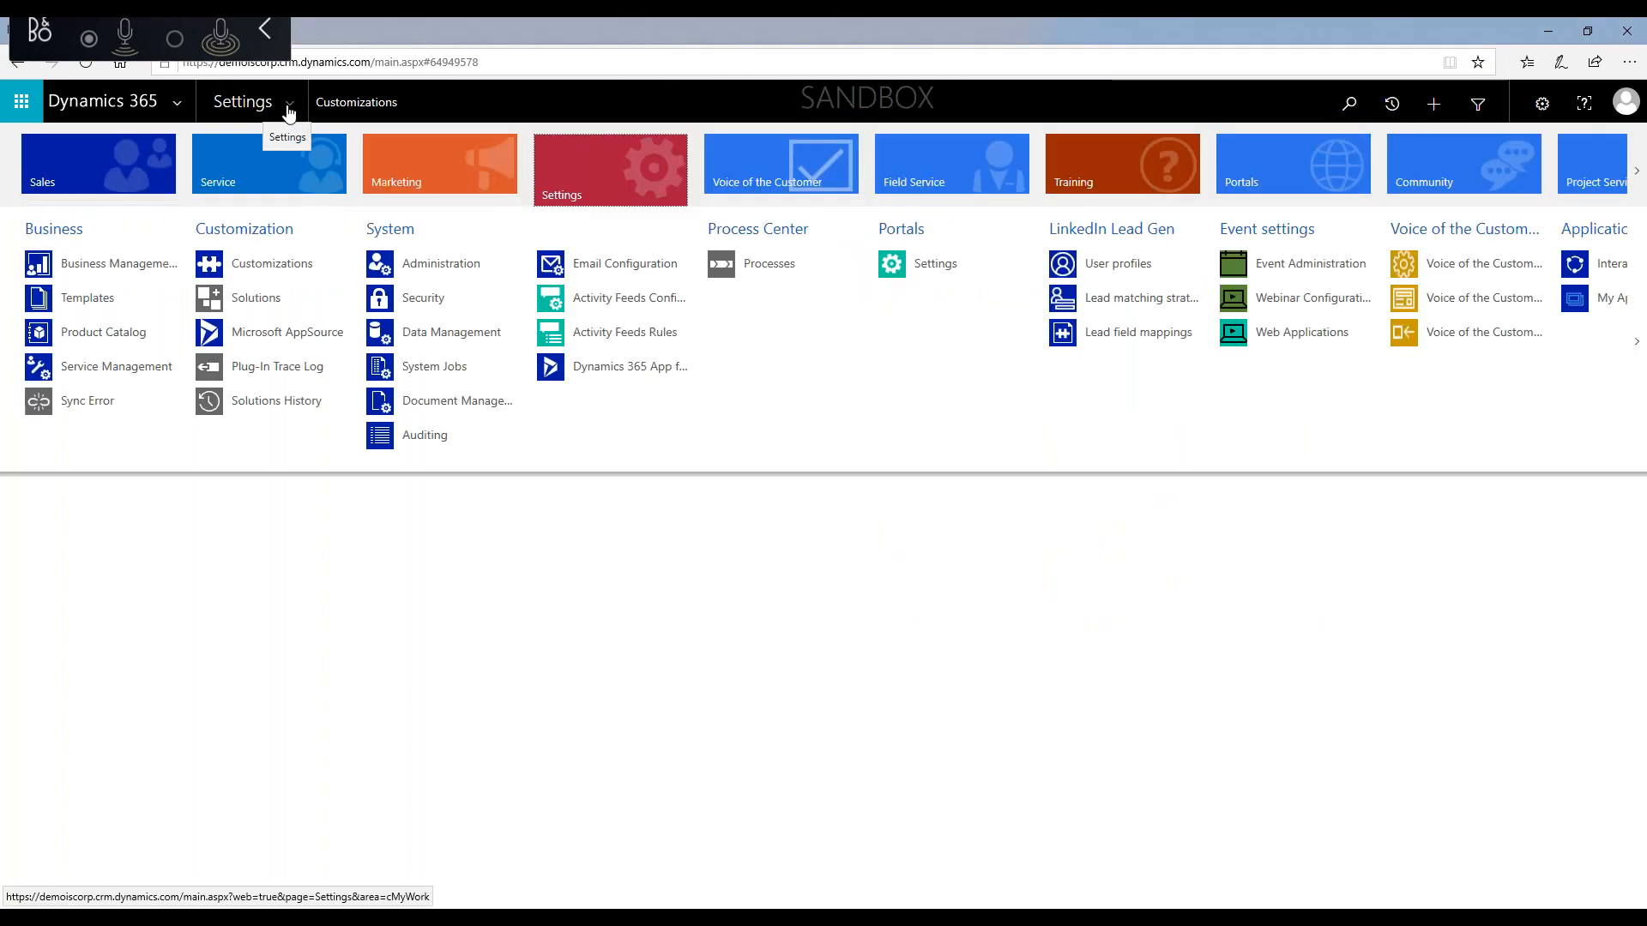
left_click(85, 178)
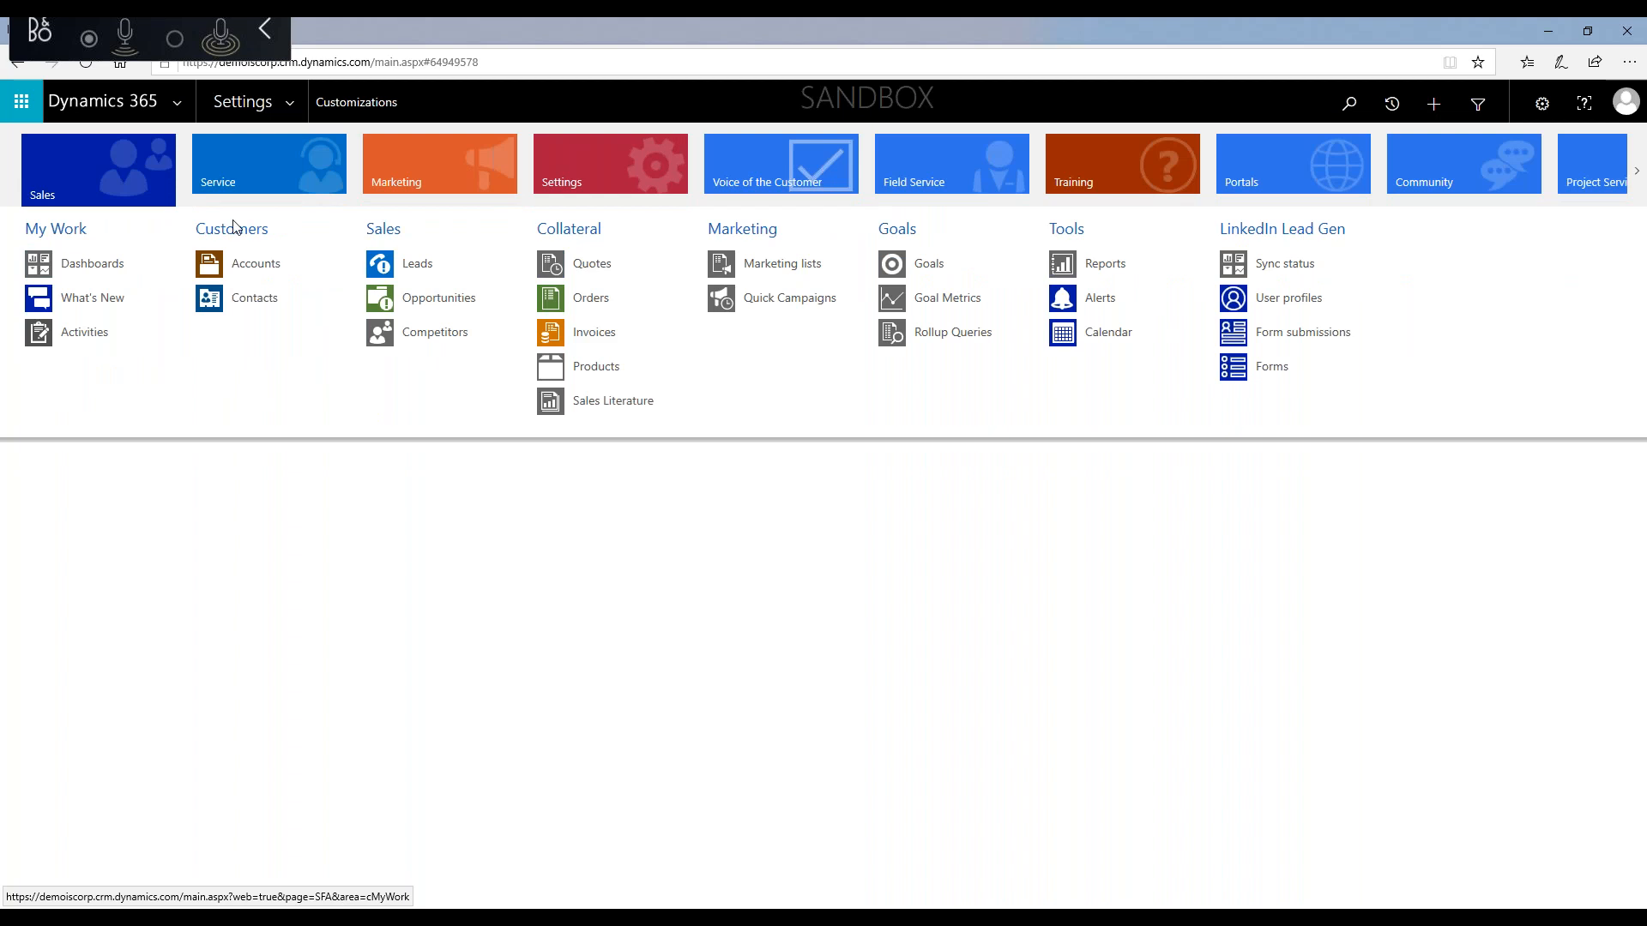
left_click(264, 269)
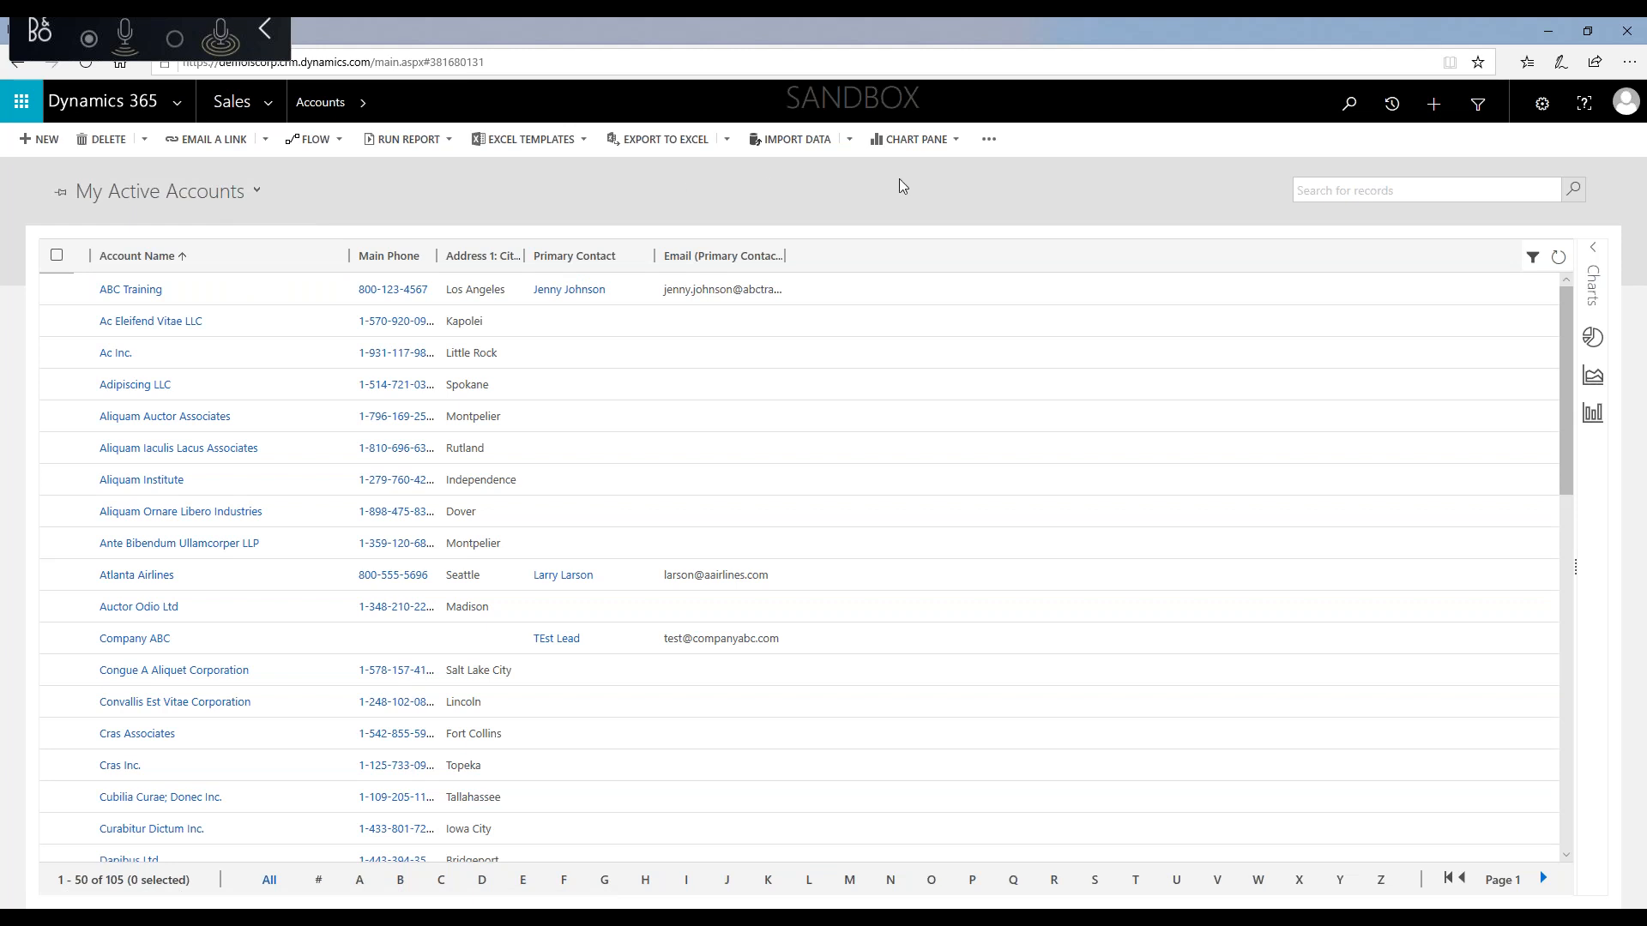
Step: Open the Account entity's customization window from the Accounts list, display its forms and move the window aside
left_click(990, 142)
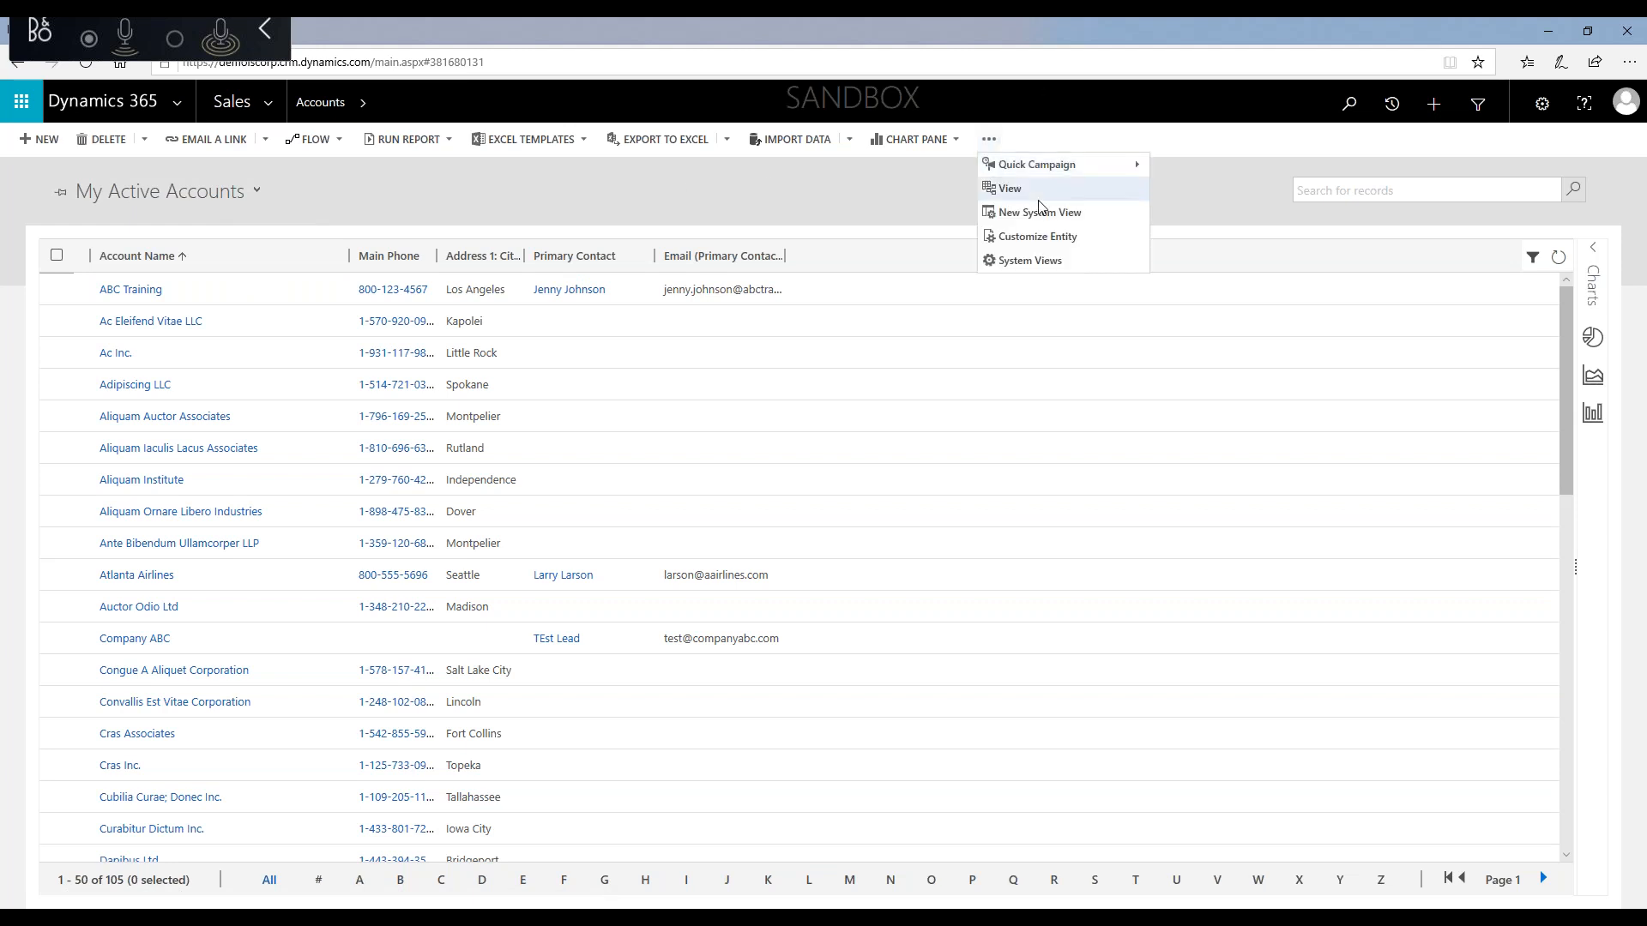
left_click(1054, 246)
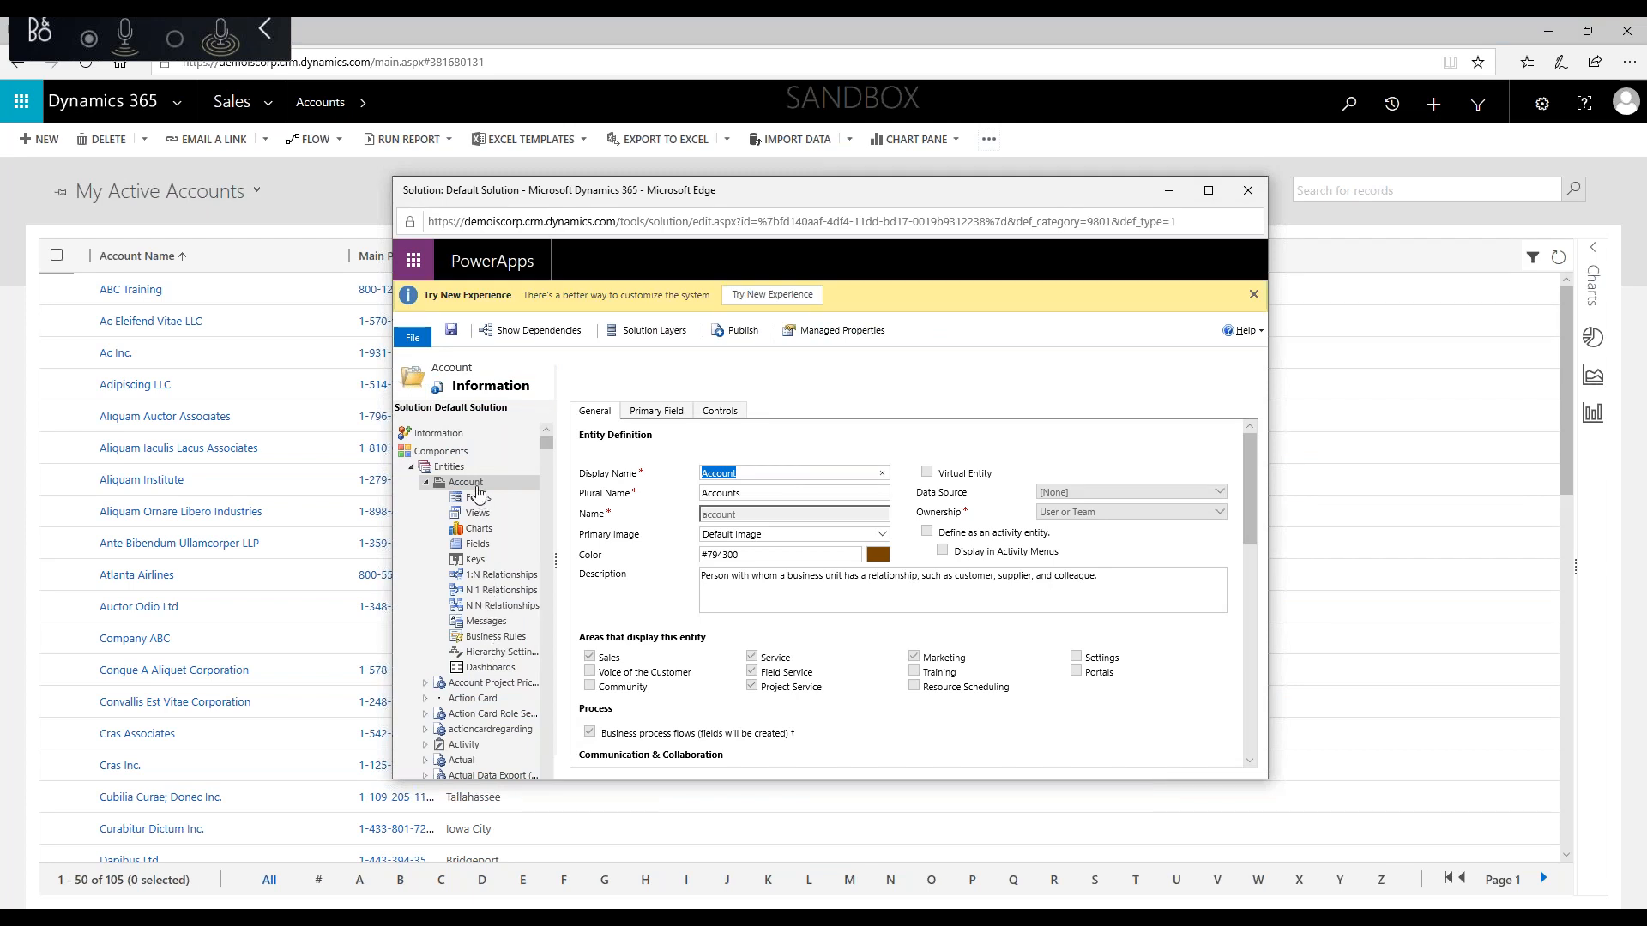
left_click(477, 500)
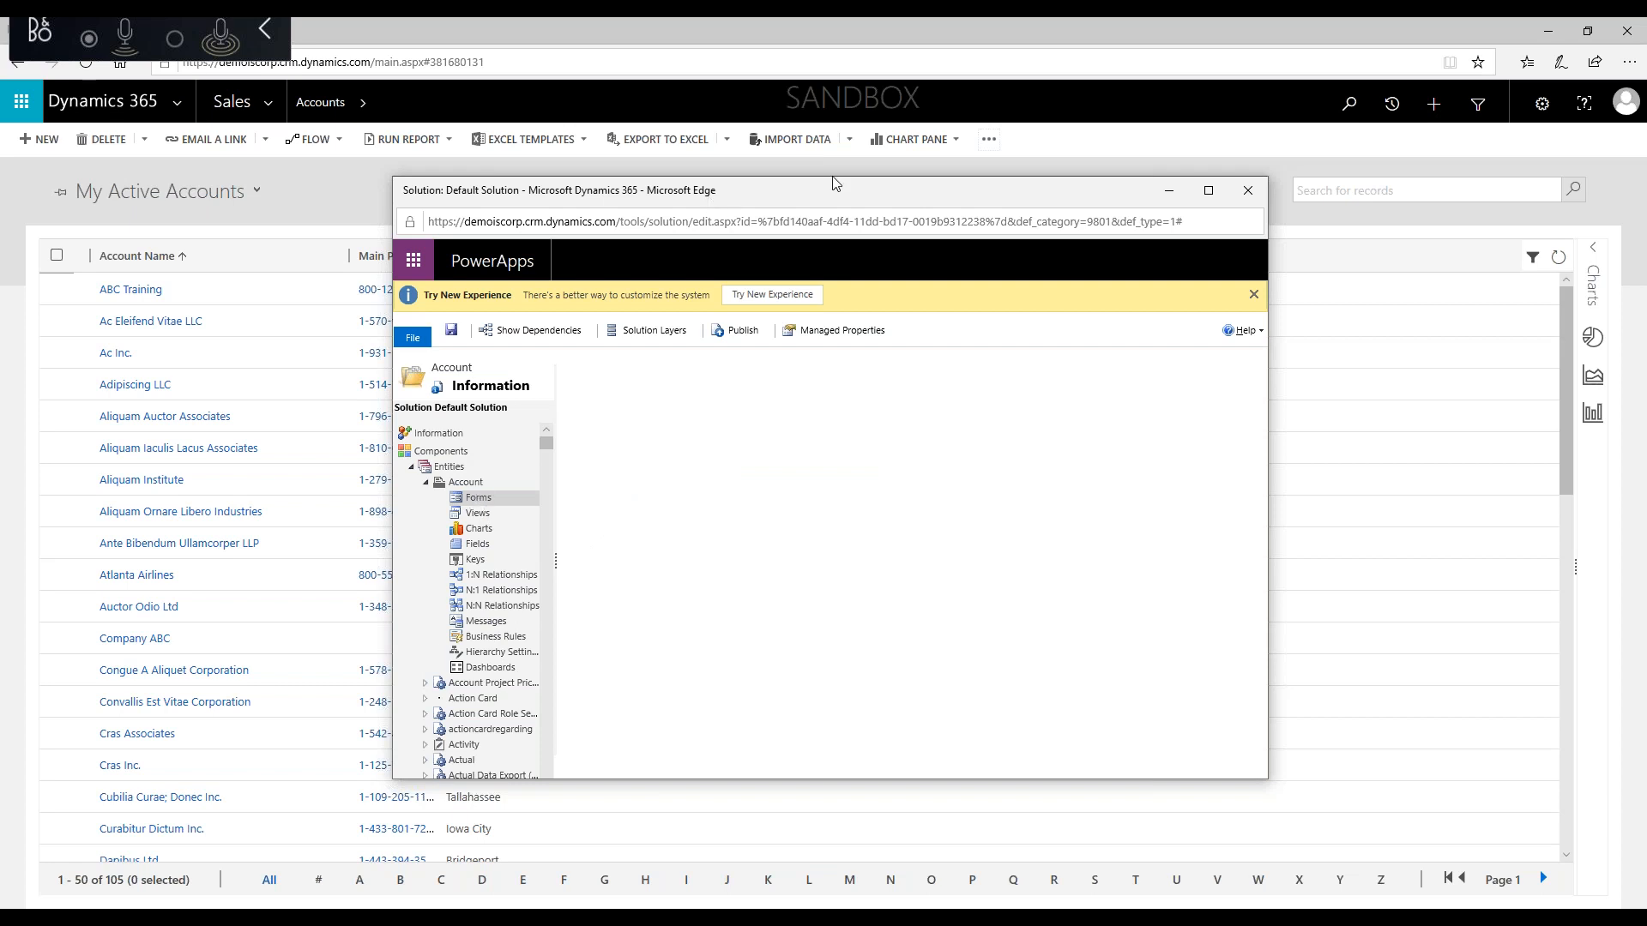
left_click_drag(860, 185, 1219, 28)
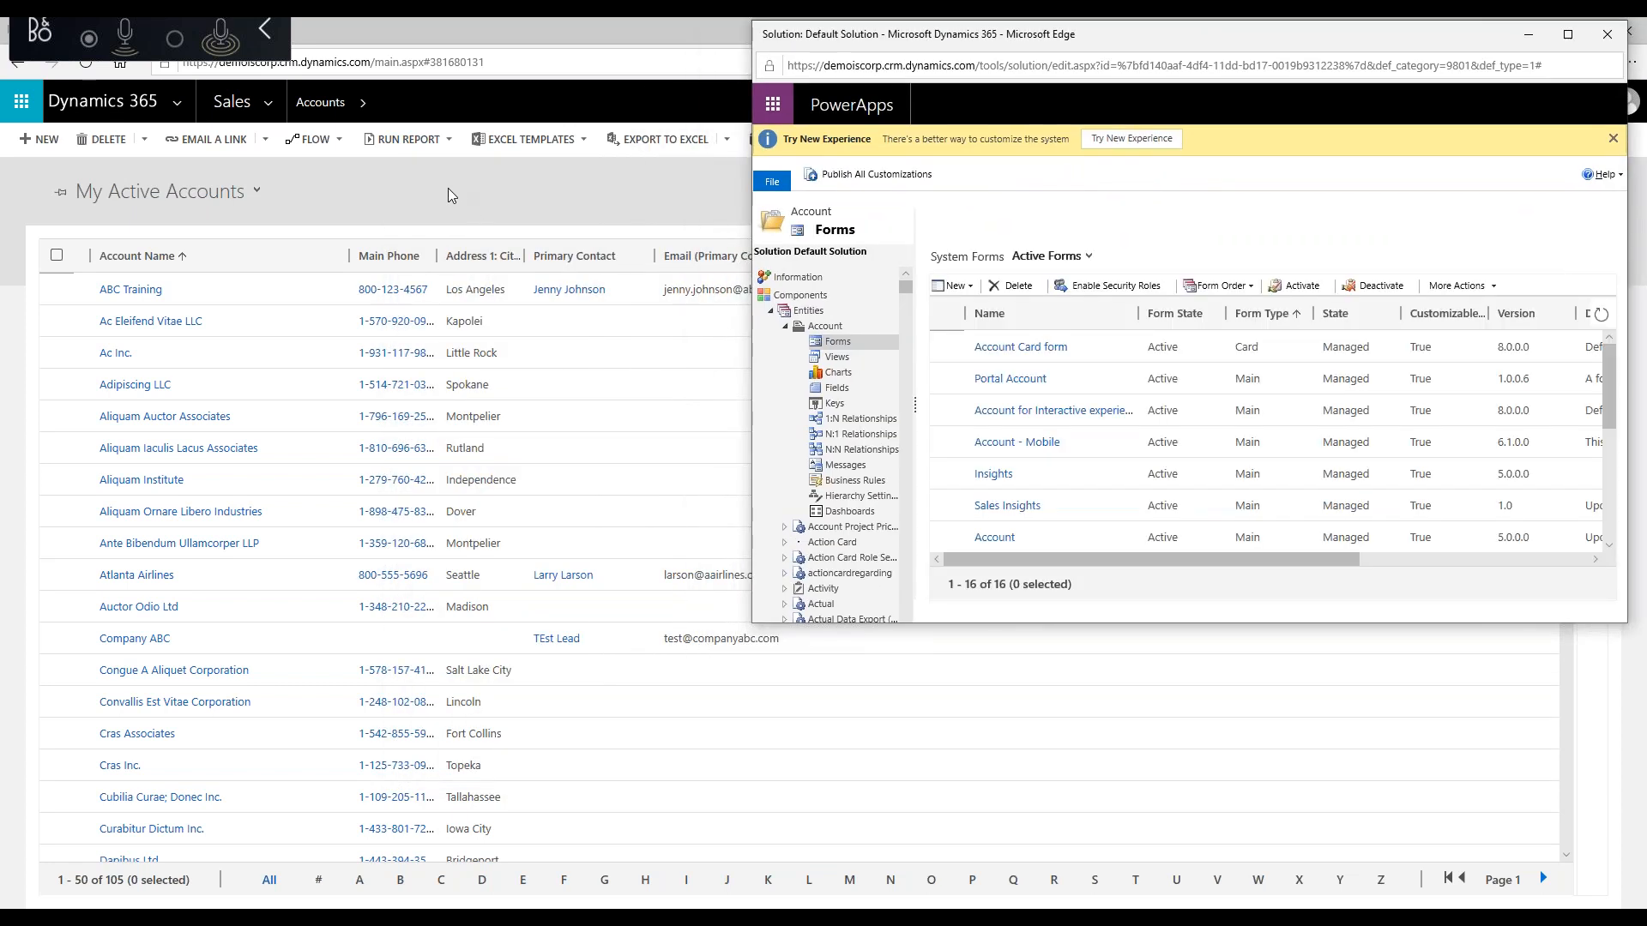
Step: Open the ABC Training account record, view its form in the form editor and close the editor
left_click(454, 195)
left_click(127, 291)
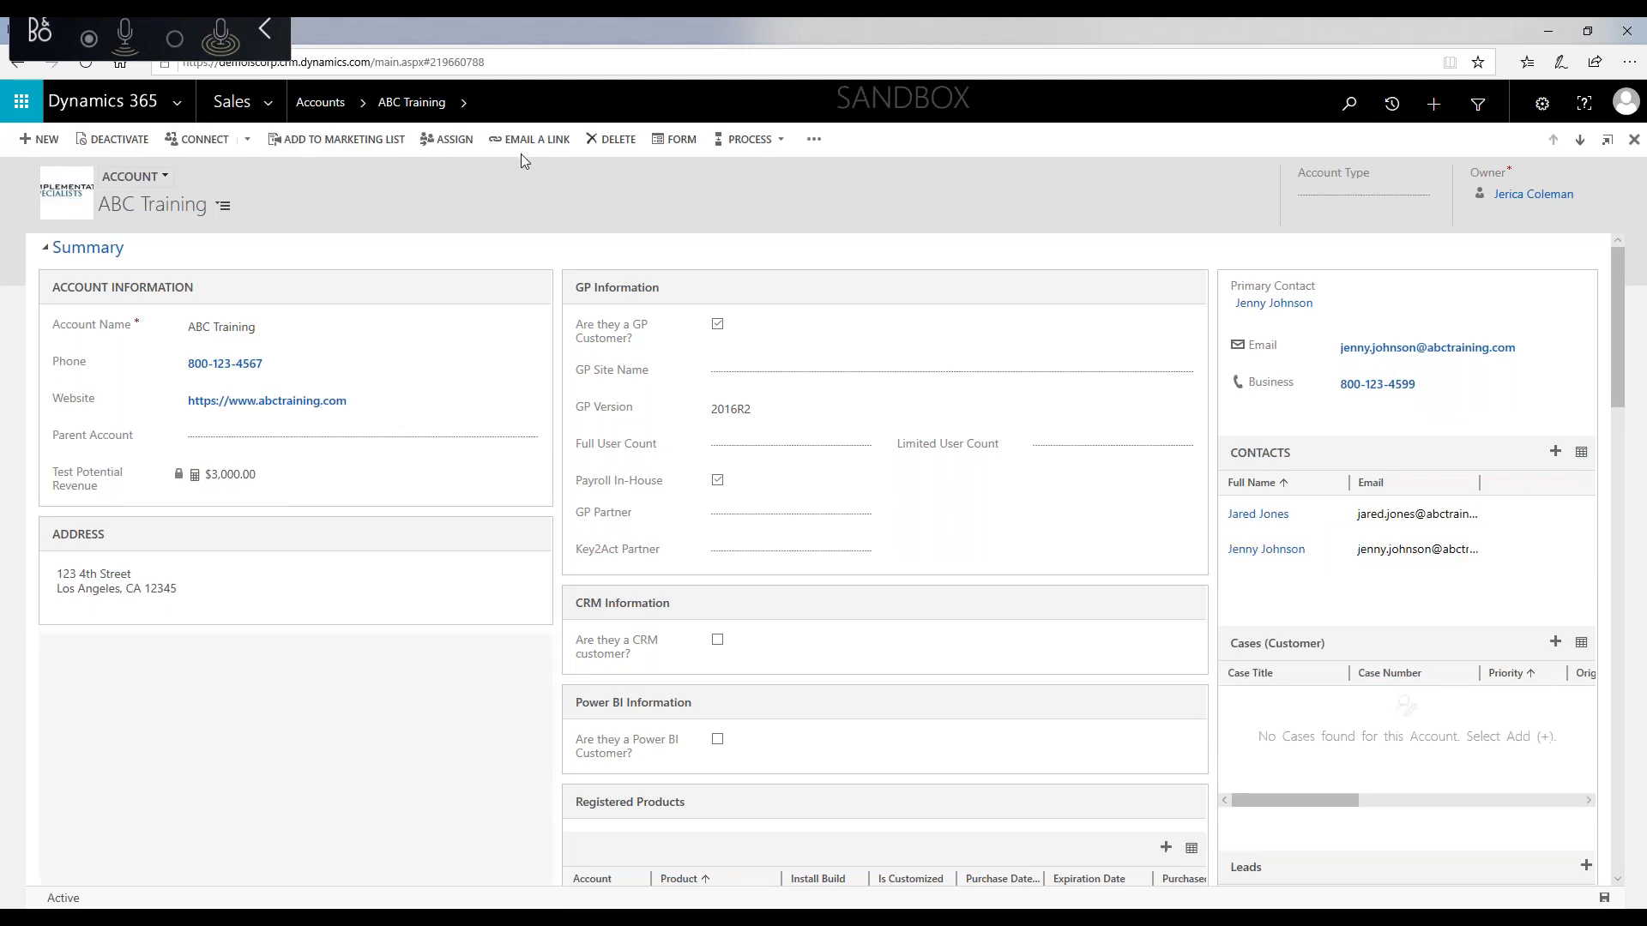
left_click(679, 147)
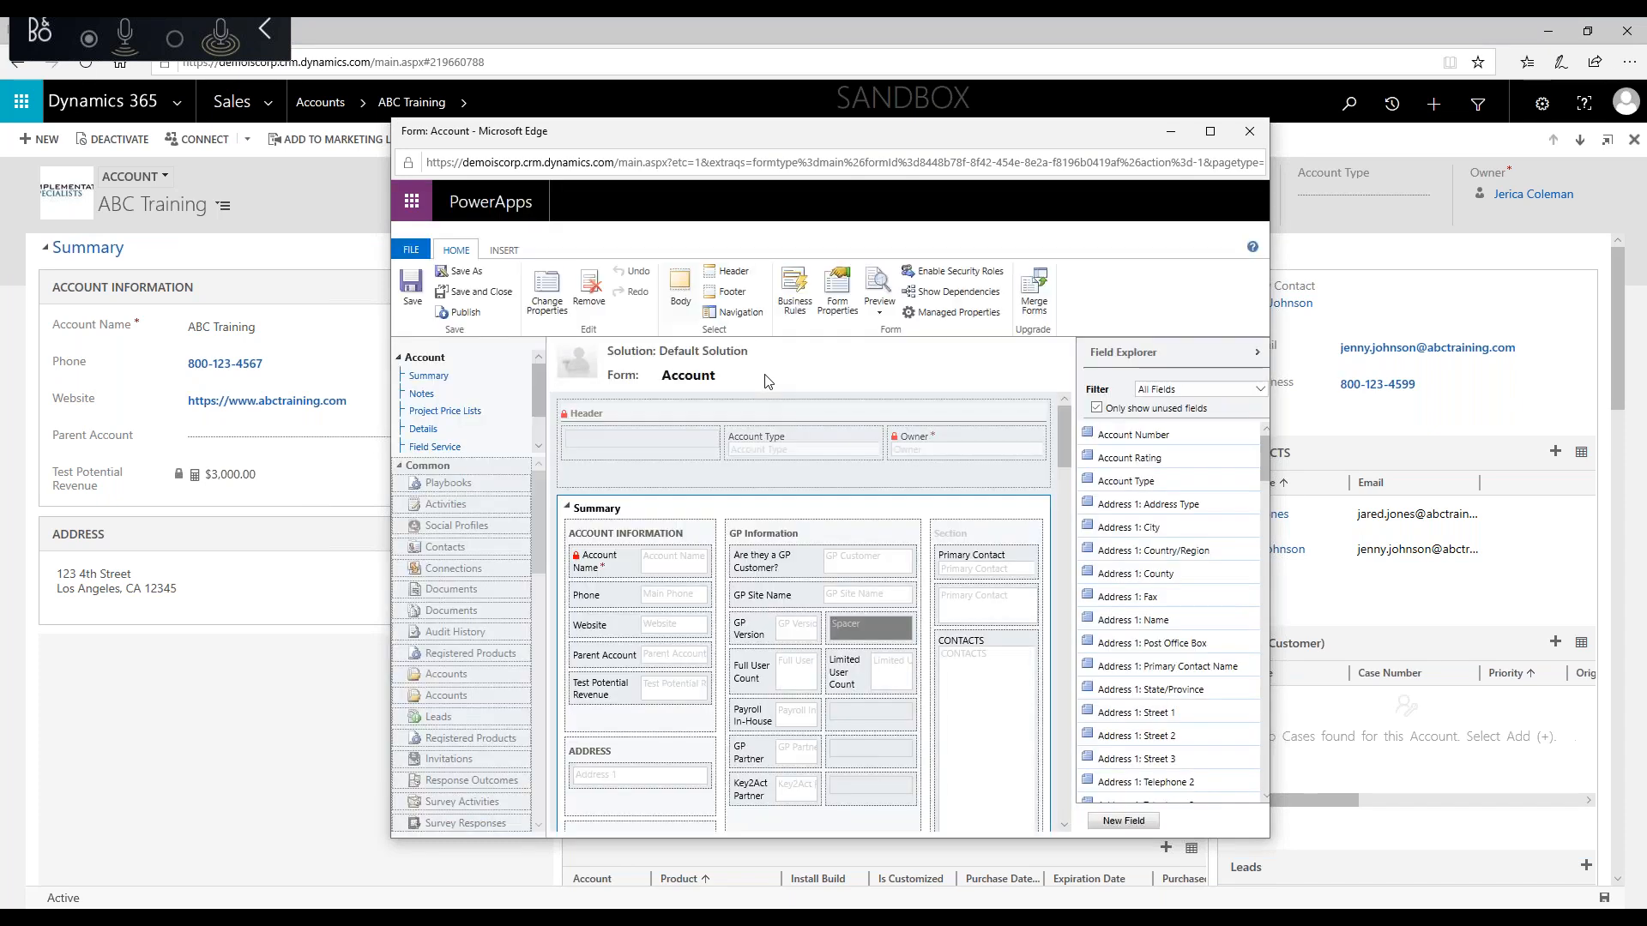
left_click(1249, 131)
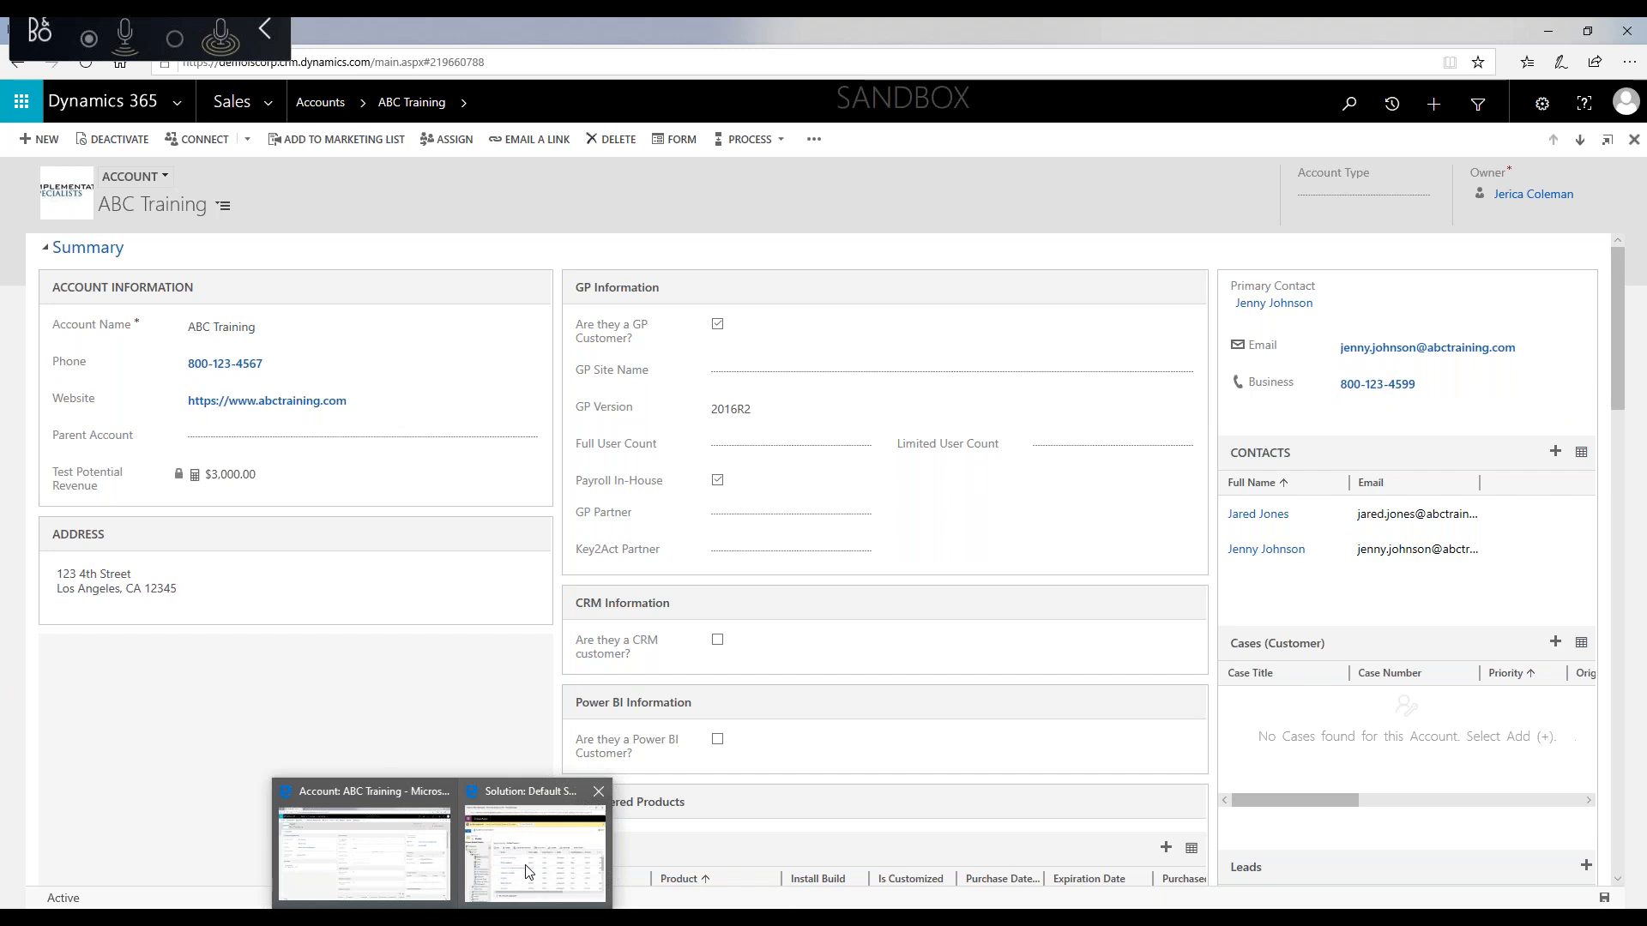
Step: Return to the Default Solution window, enlarge it and display the forms of the Contact entity
left_click(526, 871)
left_click_drag(1089, 624, 1115, 890)
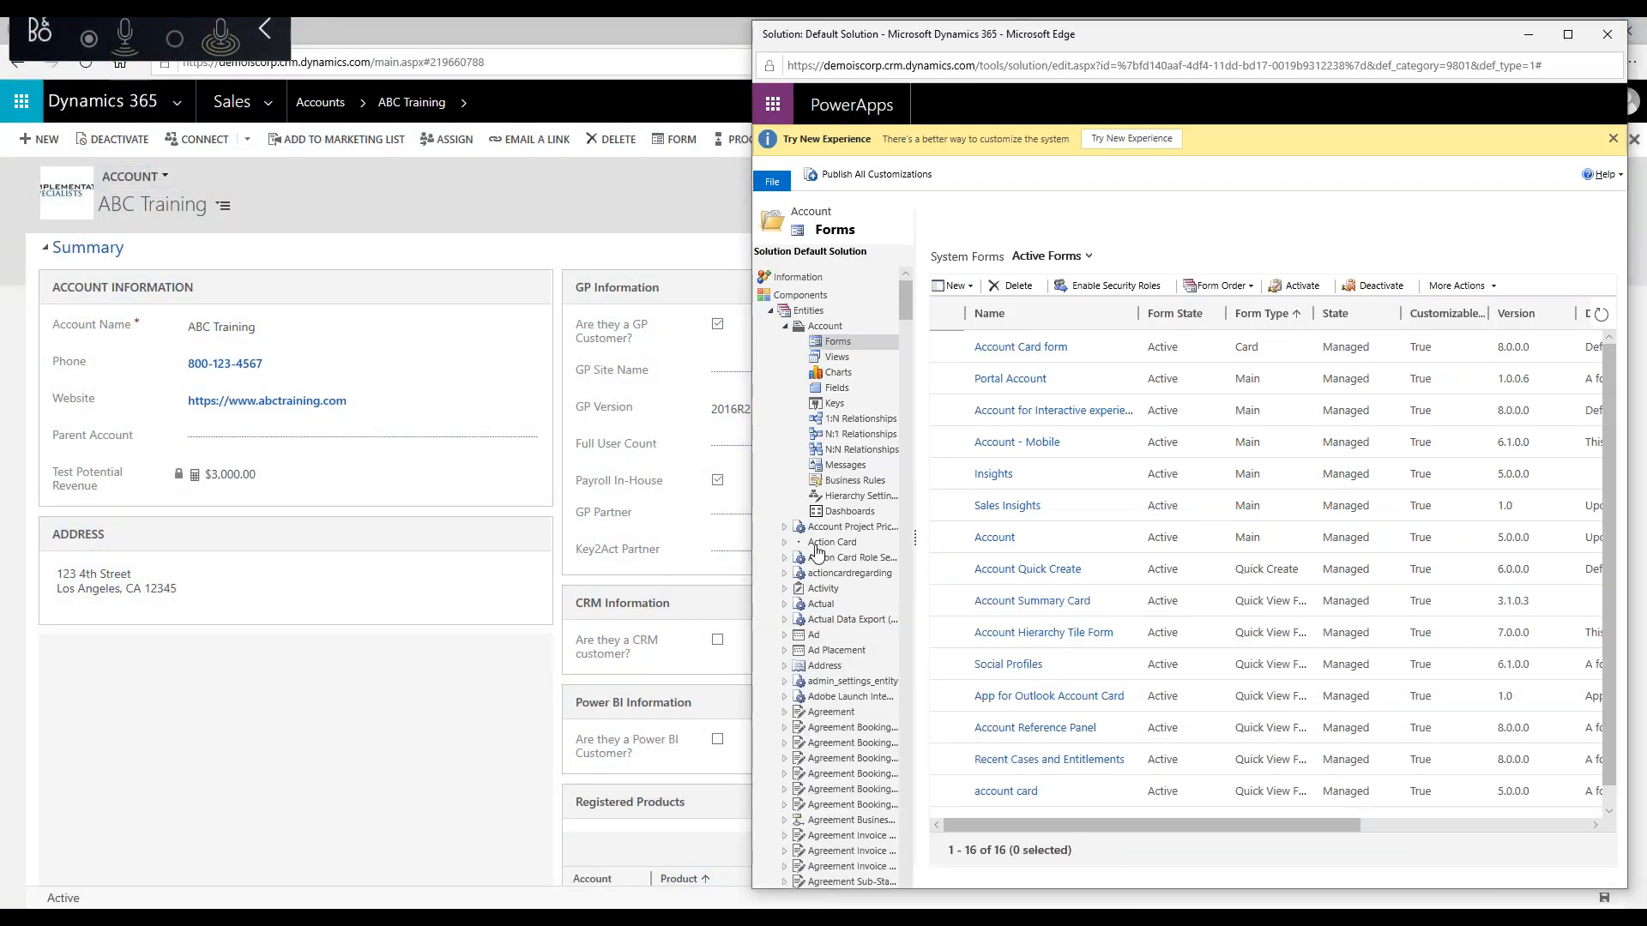
scroll(817, 556, "down", 10)
scroll(817, 556, "down", 8)
scroll(816, 554, "down", 8)
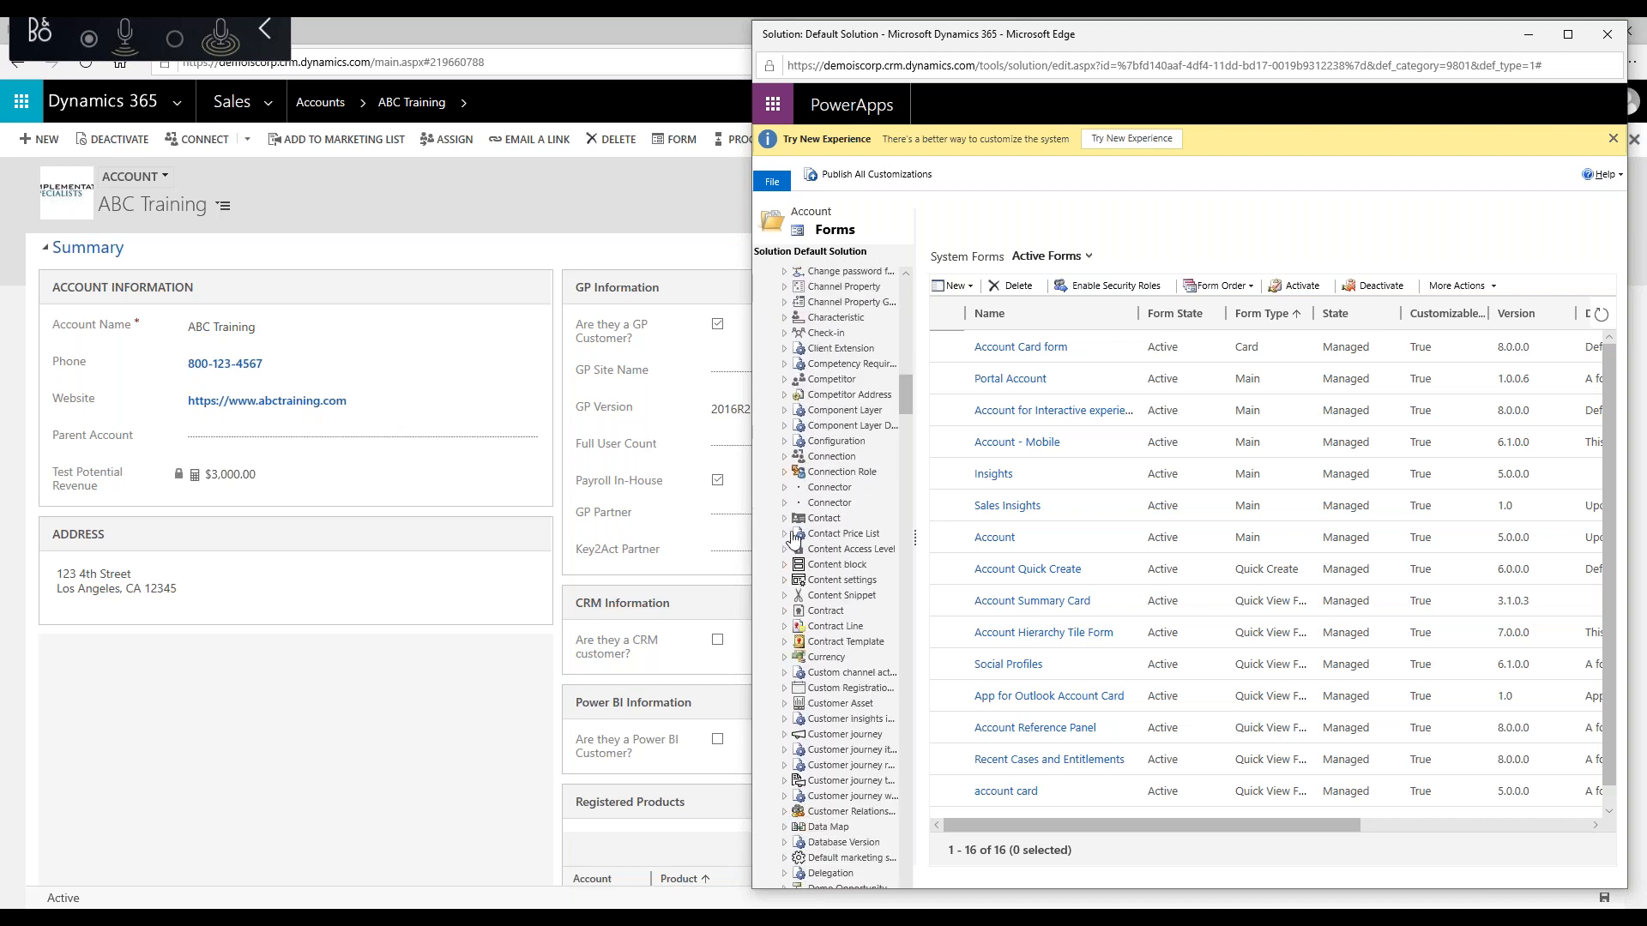
left_click(784, 519)
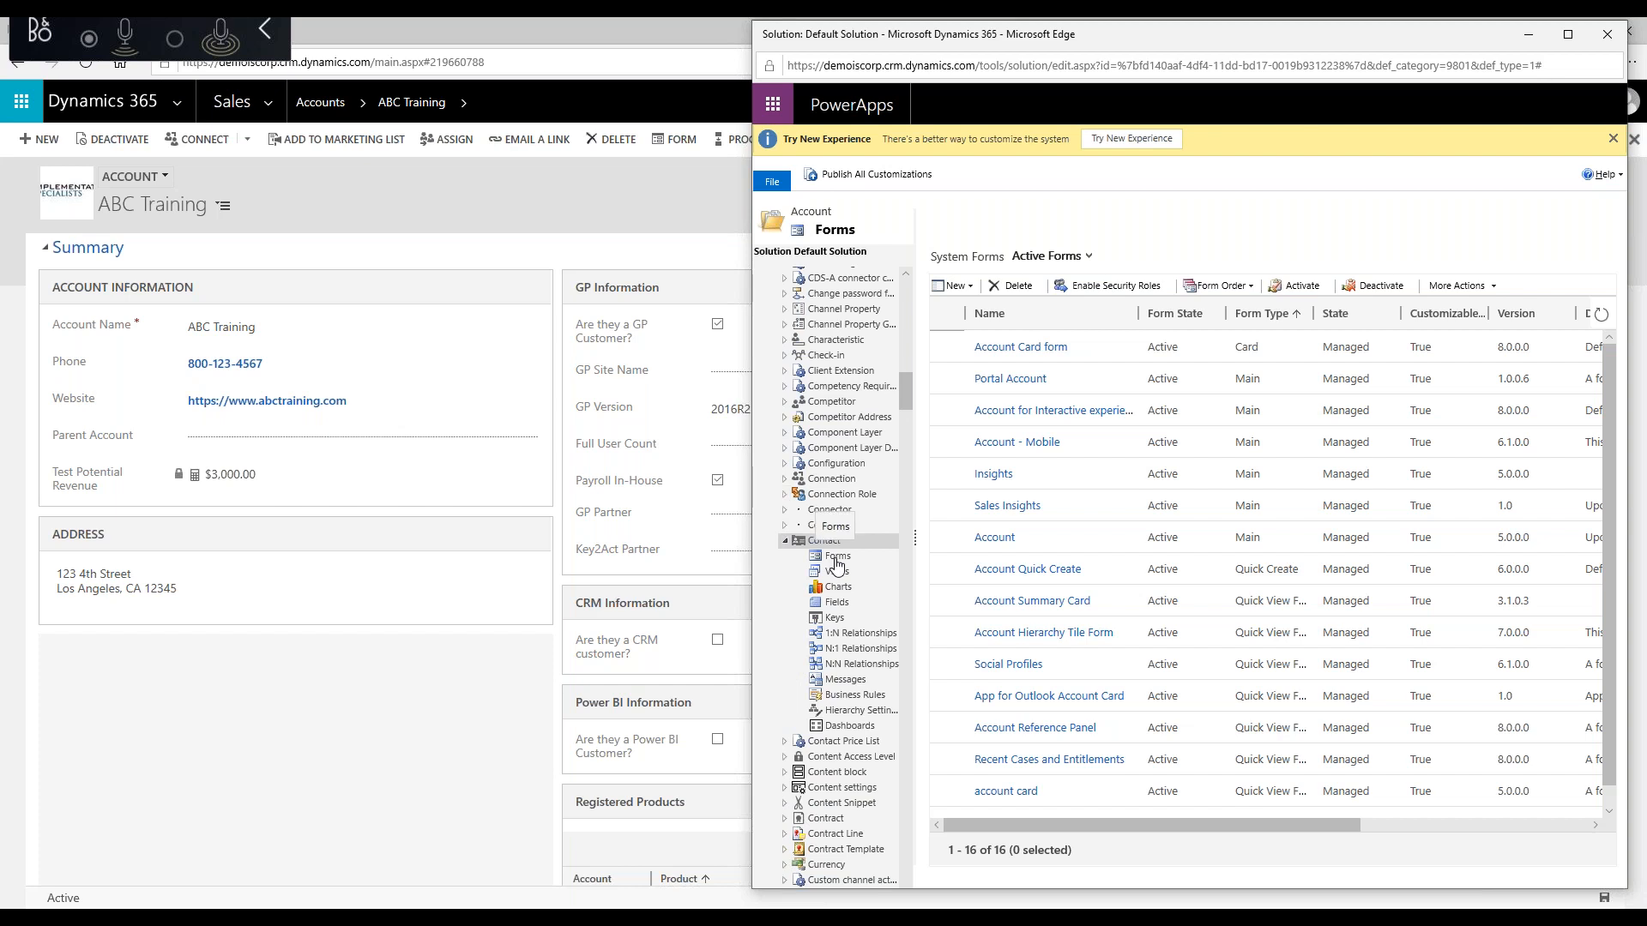
left_click(837, 559)
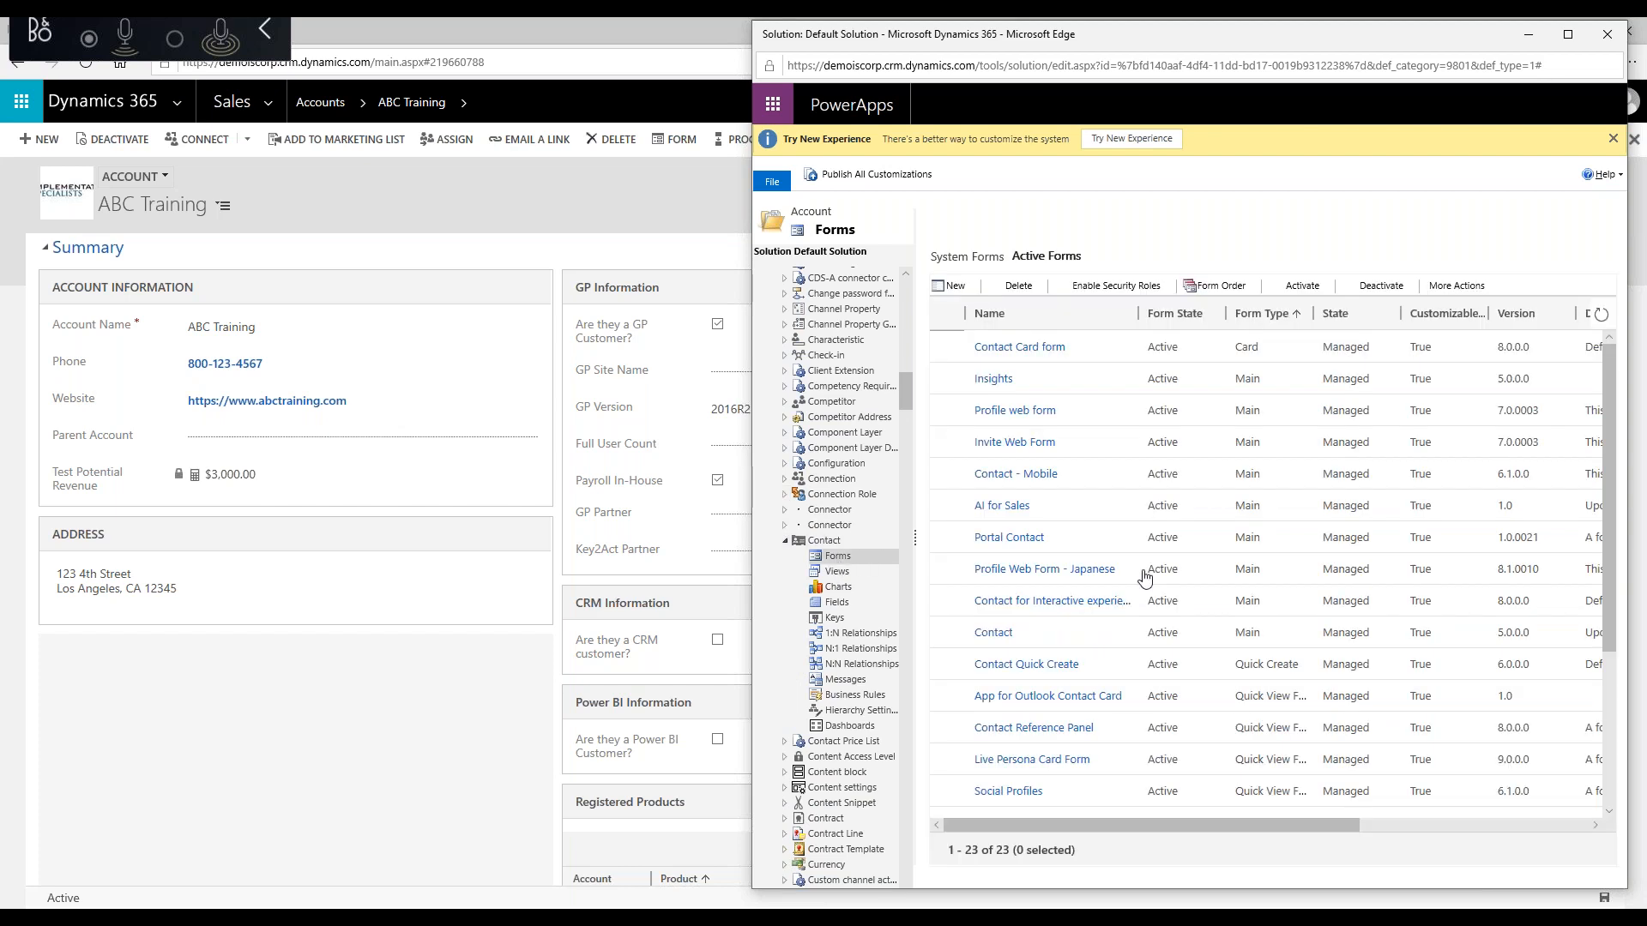
Step: Open the "account contact card" quick view form of the Contact entity for editing
scroll(1078, 605, "down", 3)
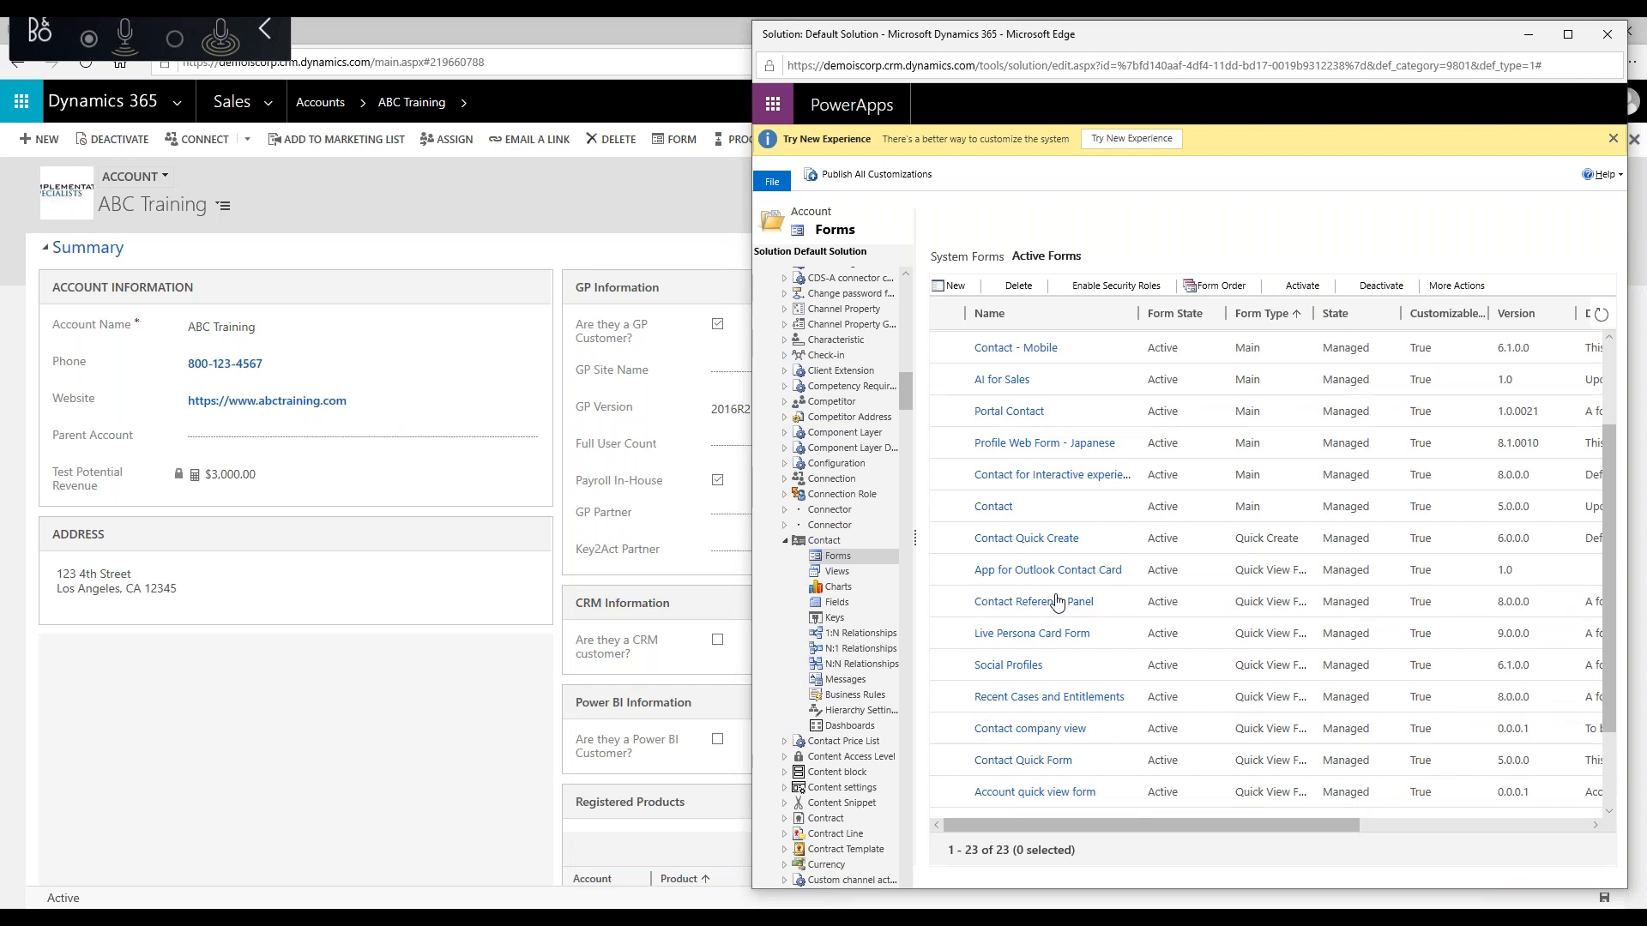
scroll(1057, 603, "down", 3)
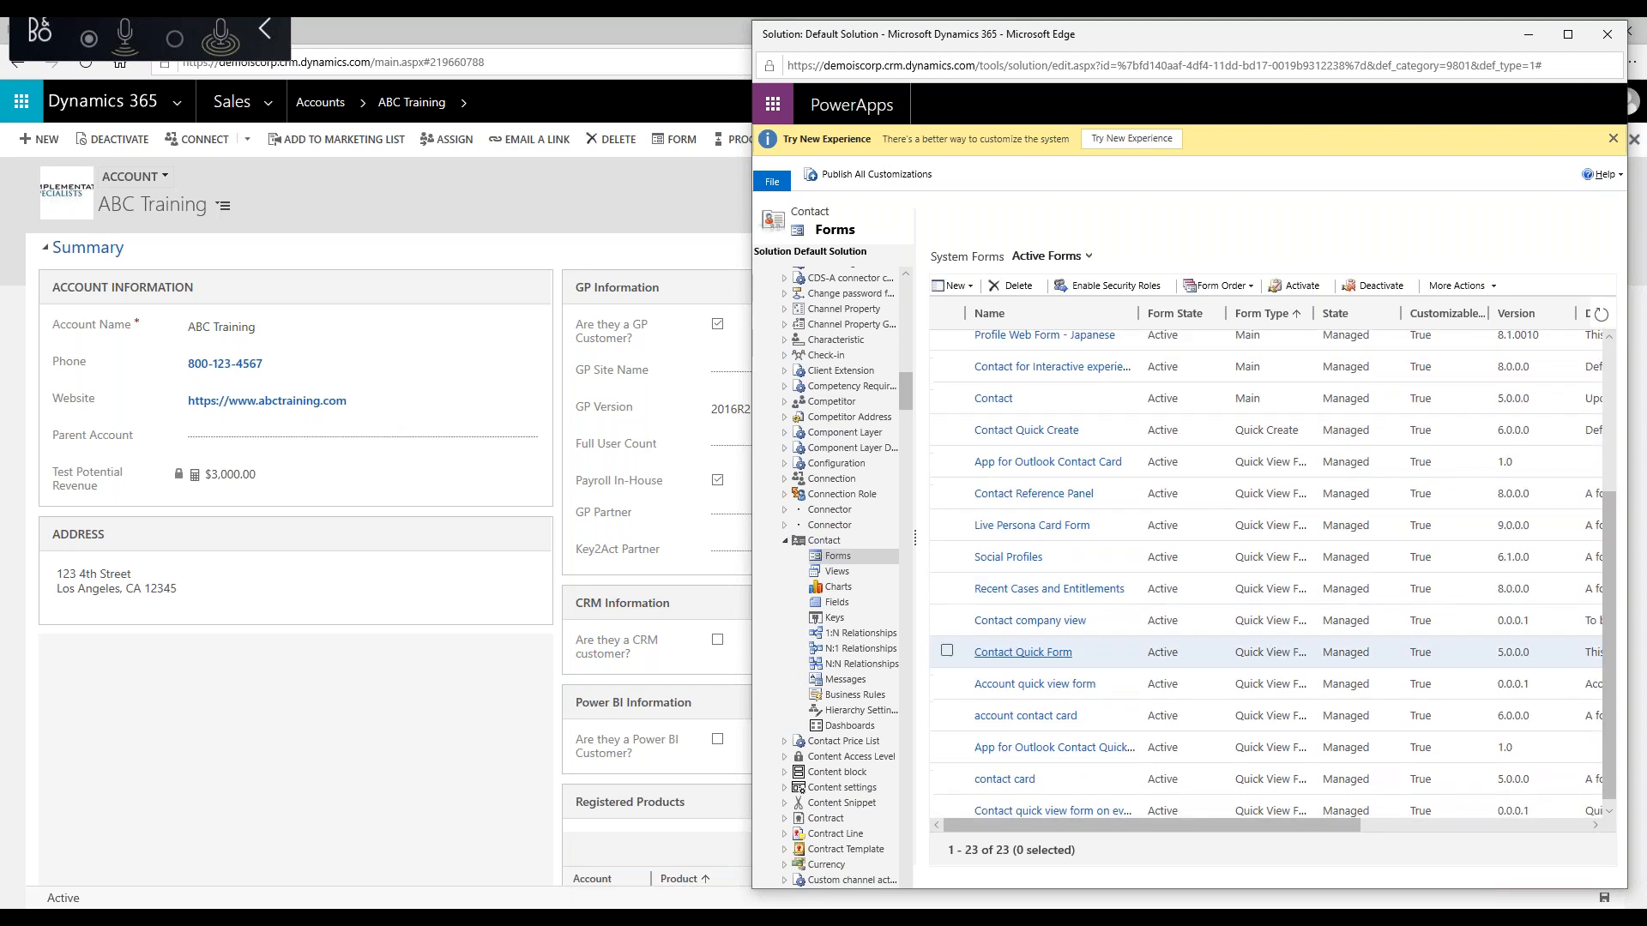
left_click(1004, 718)
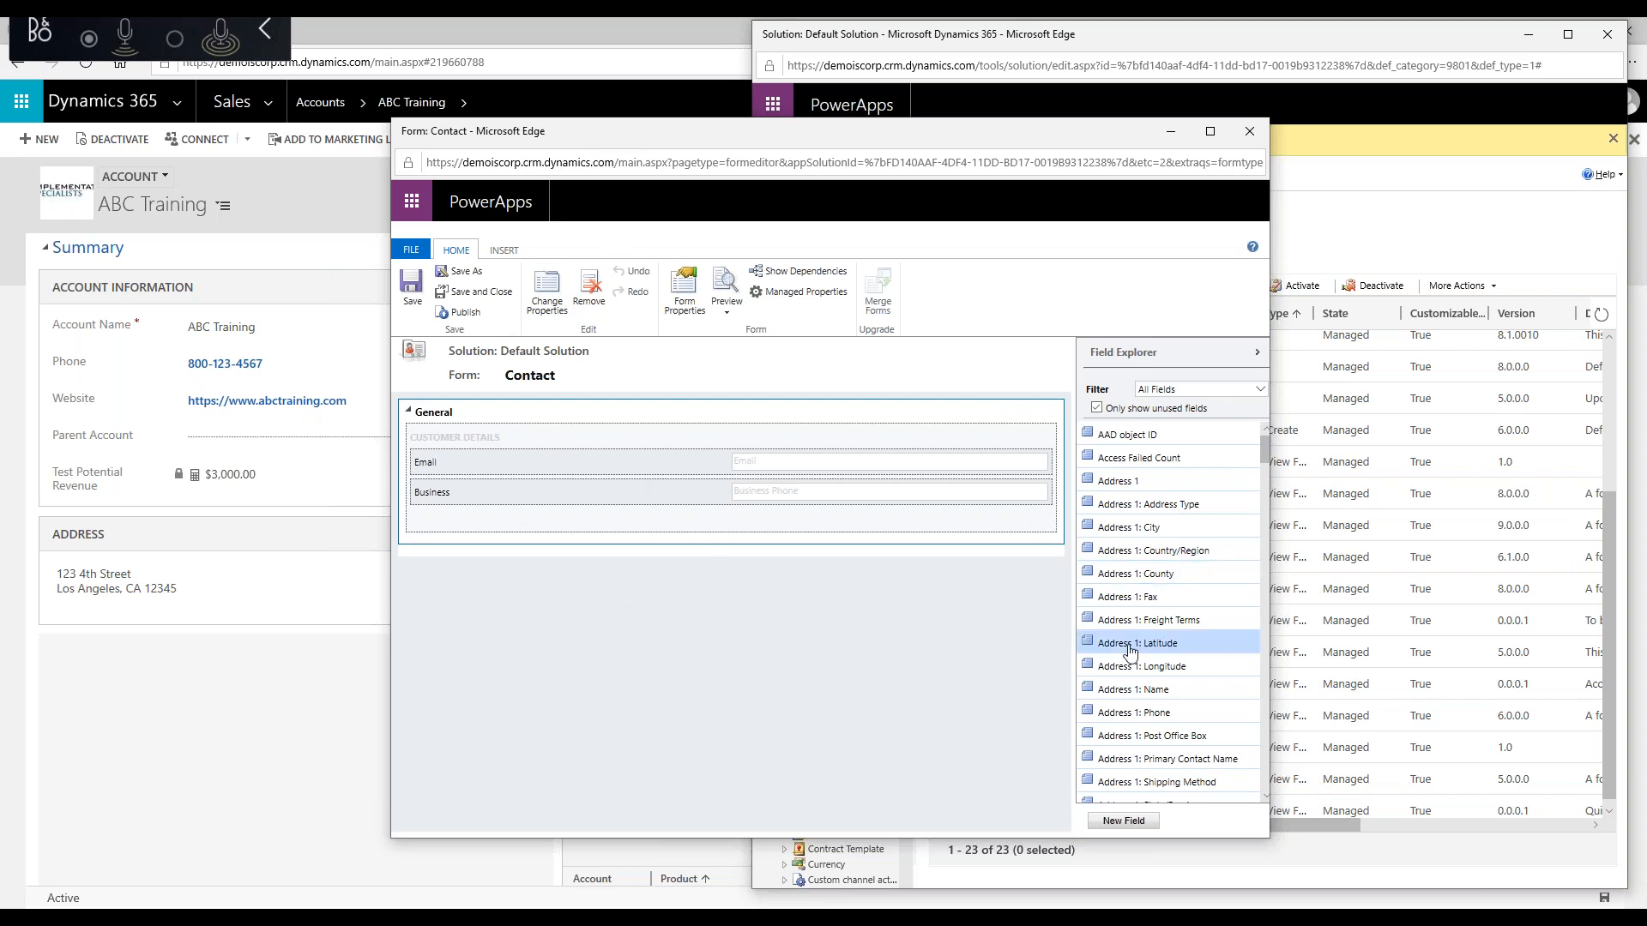
Step: Widen the form editor and add the Job Title field above Email in the CUSTOMER DETAILS section
scroll(1130, 652, "down", 2)
scroll(1130, 652, "down", 5)
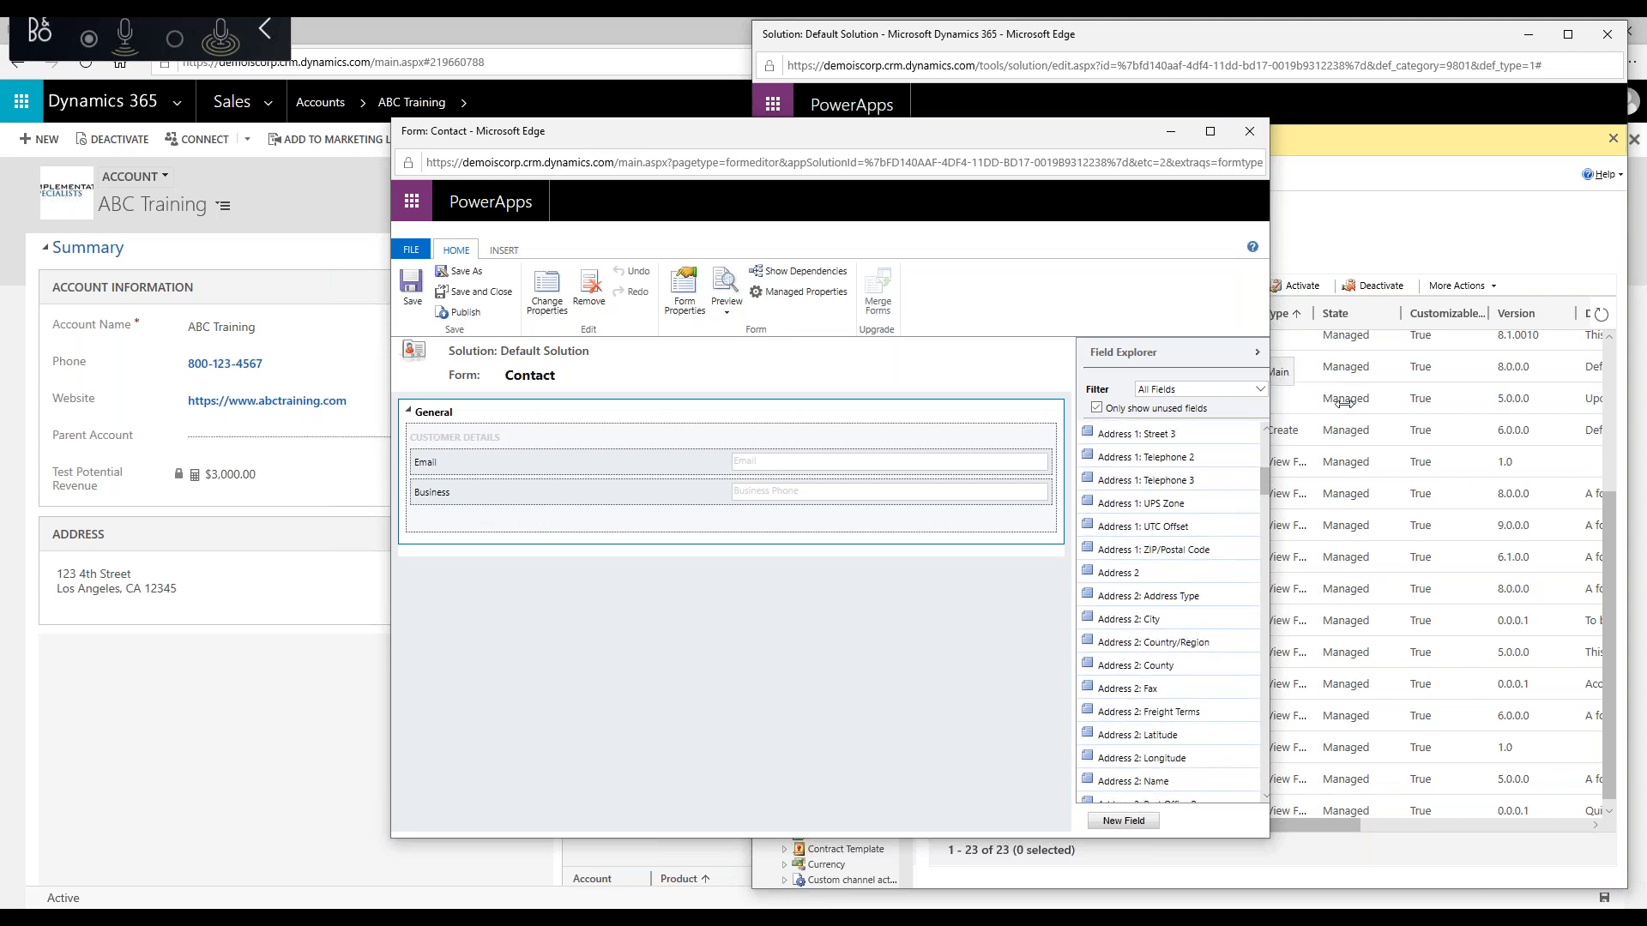
left_click_drag(1345, 403, 1440, 403)
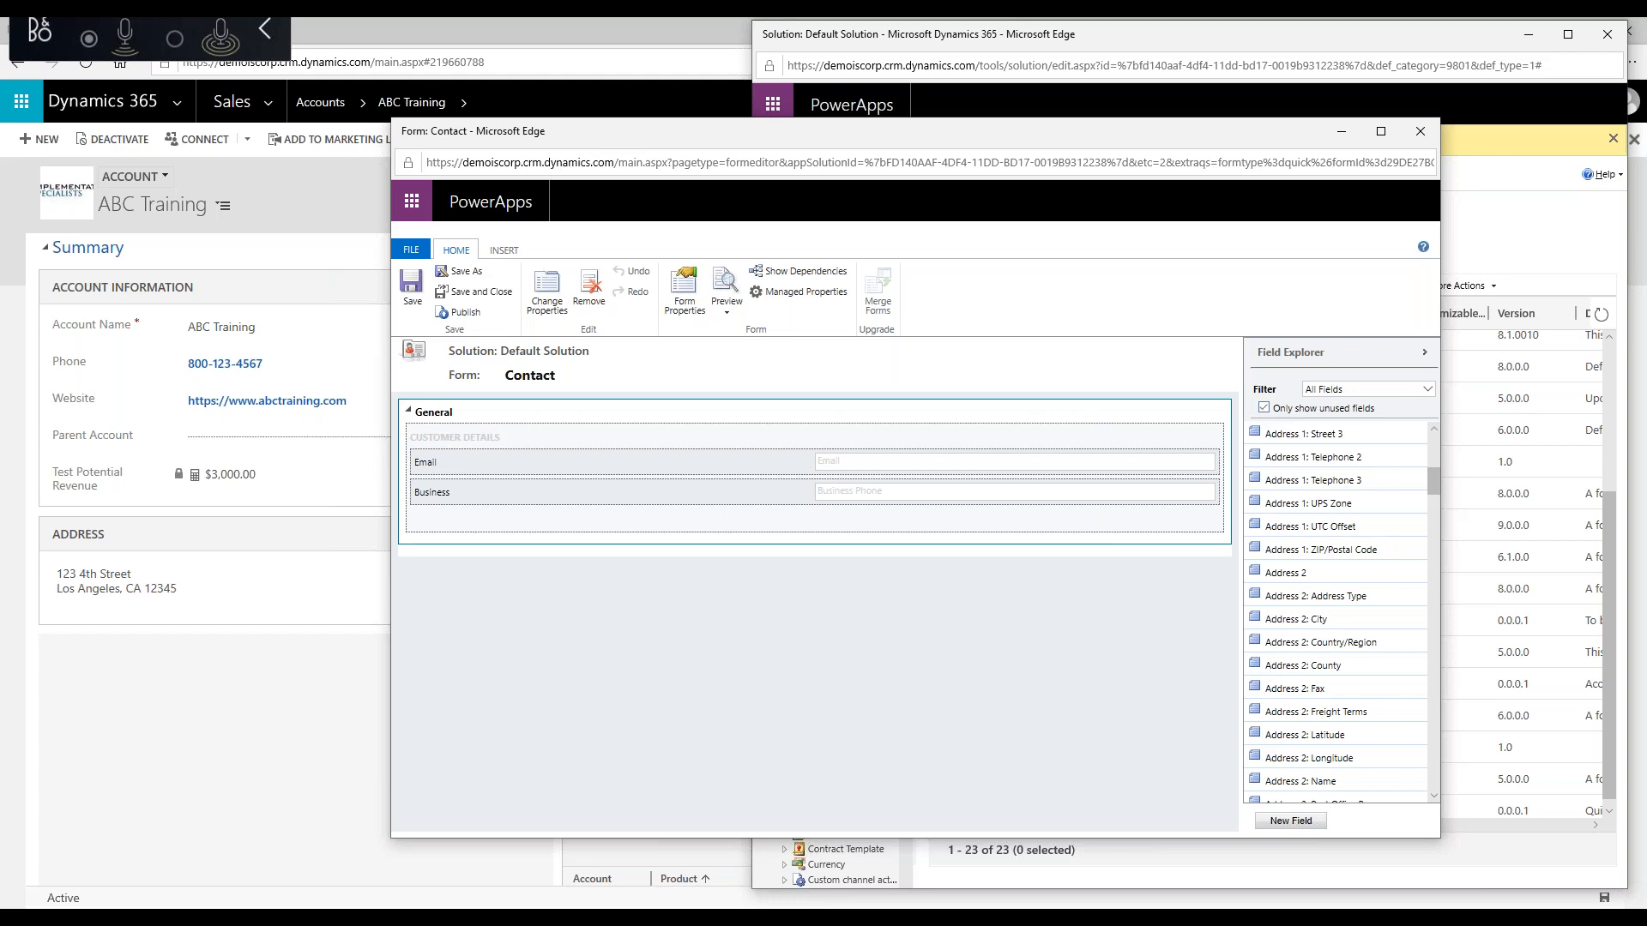
left_click(1265, 409)
scroll(1327, 573, "down", 2)
scroll(1327, 573, "down", 10)
scroll(1327, 573, "down", 8)
scroll(1327, 573, "down", 8)
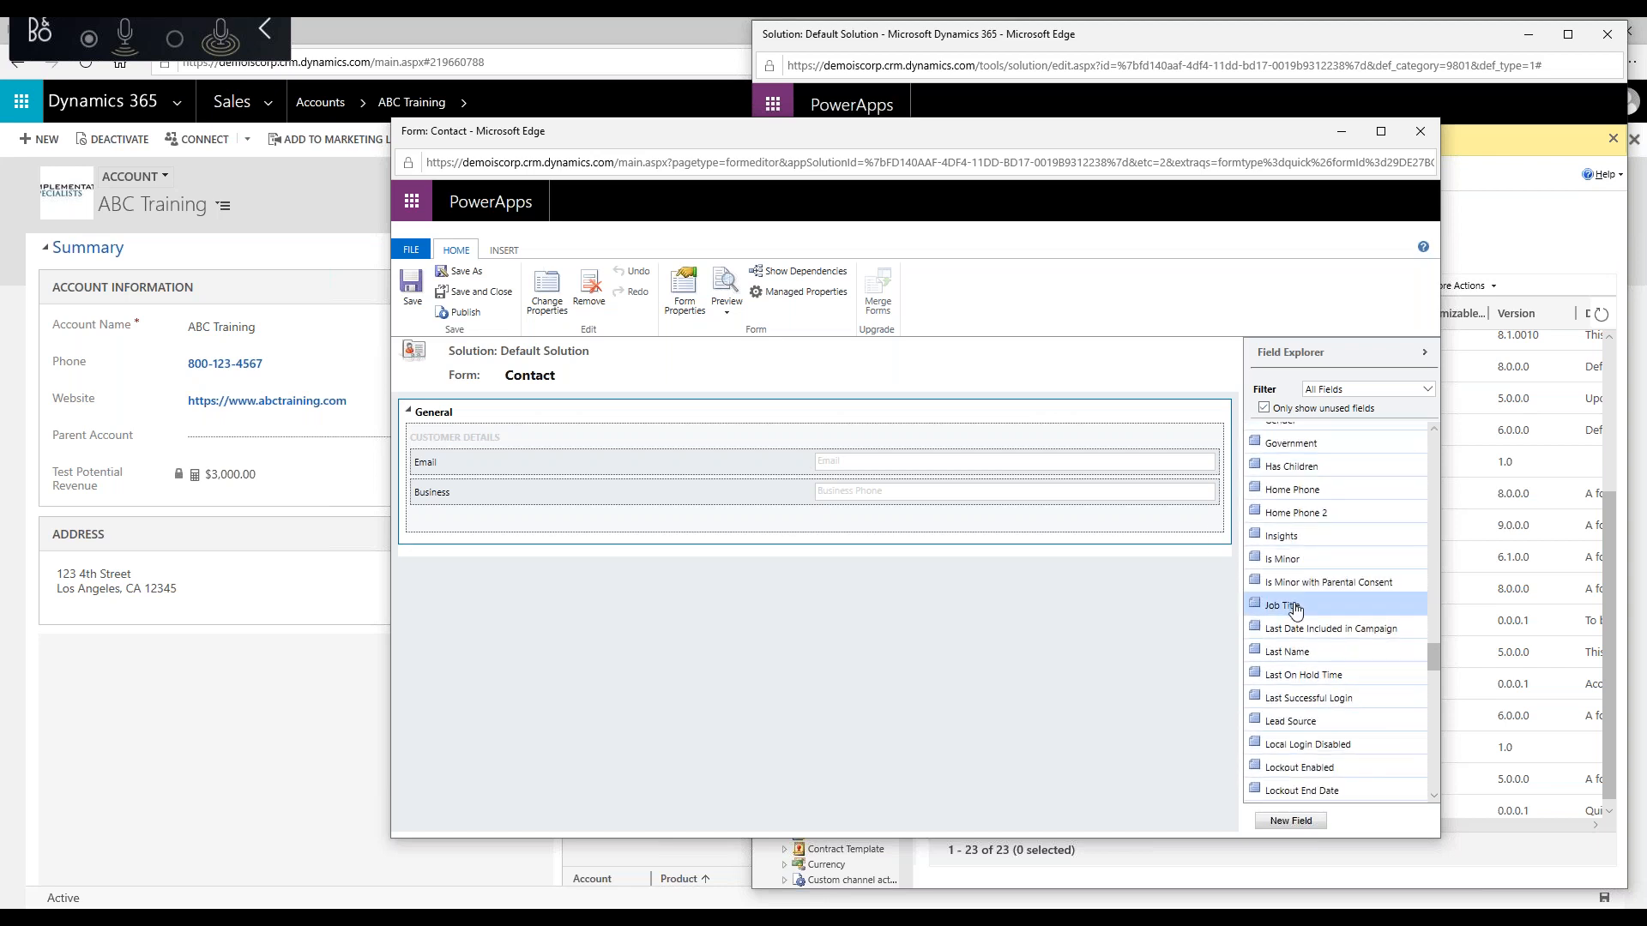
left_click_drag(1310, 606, 553, 471)
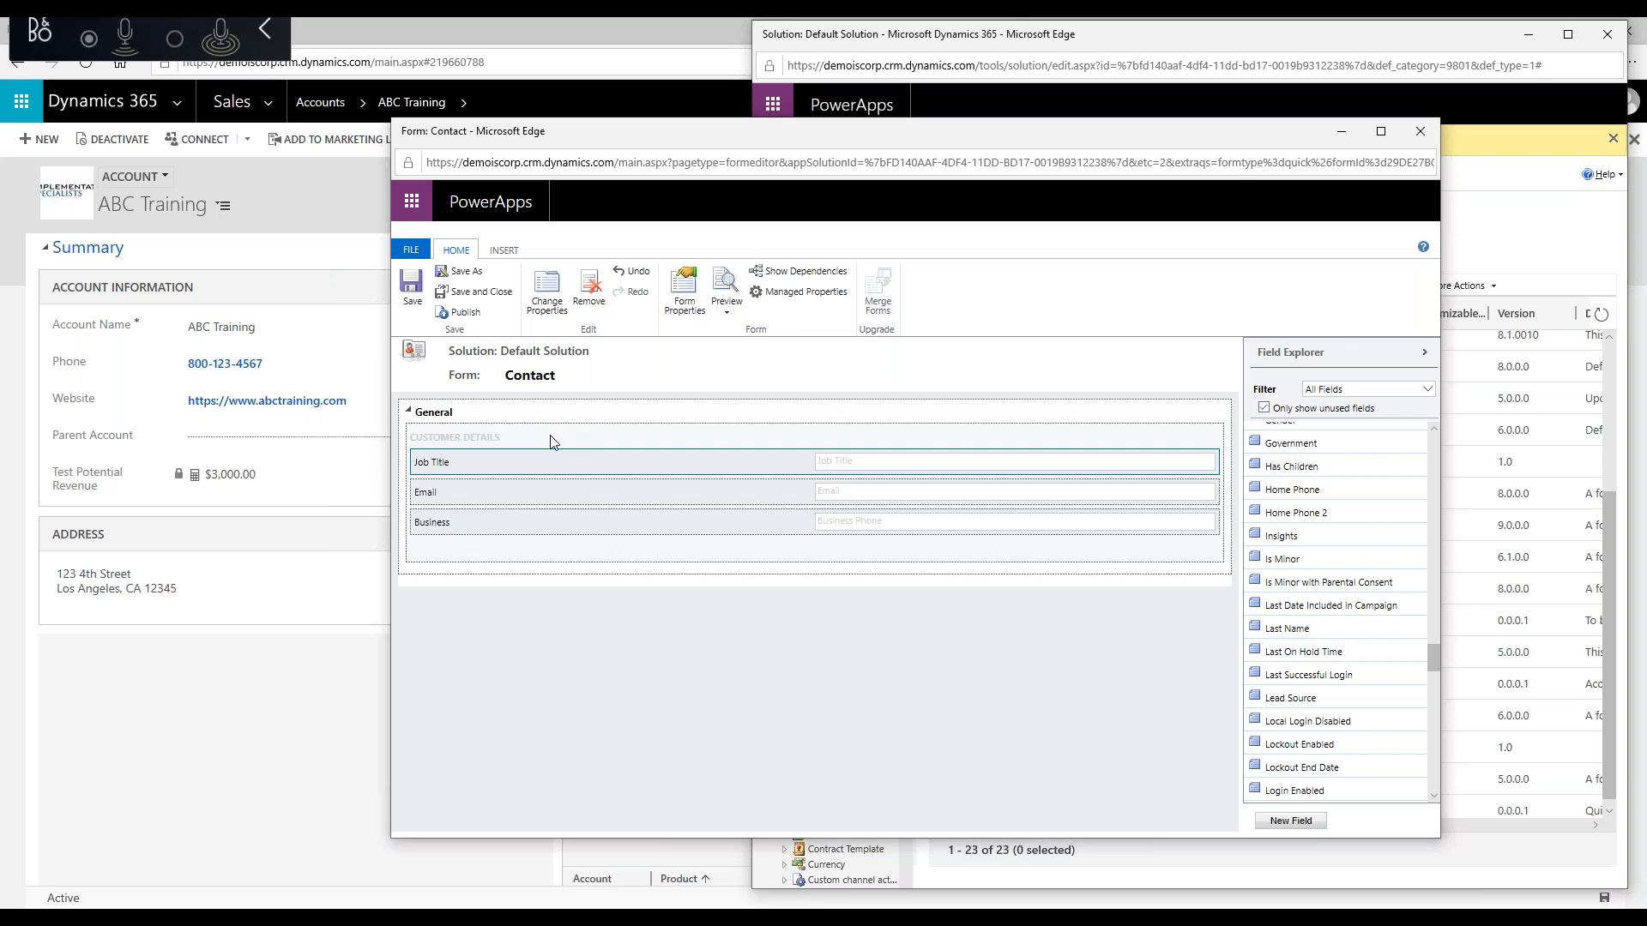
Step: Set the CUSTOMER DETAILS section to show its label on the form and a line at its top
left_click(551, 442)
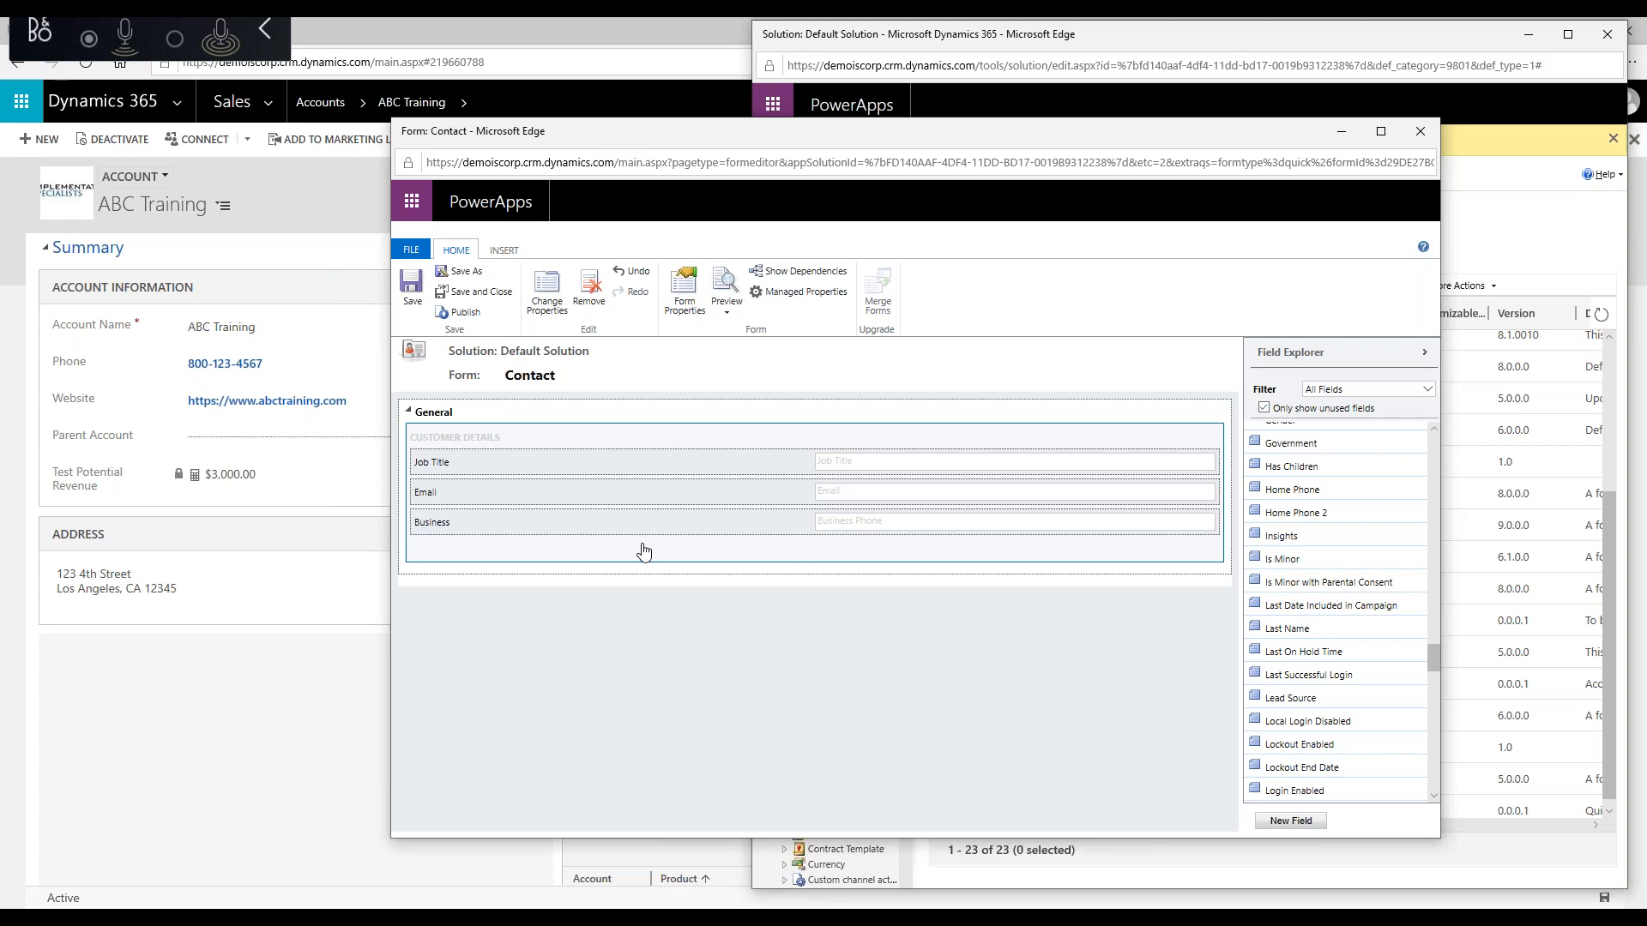
left_click(496, 413)
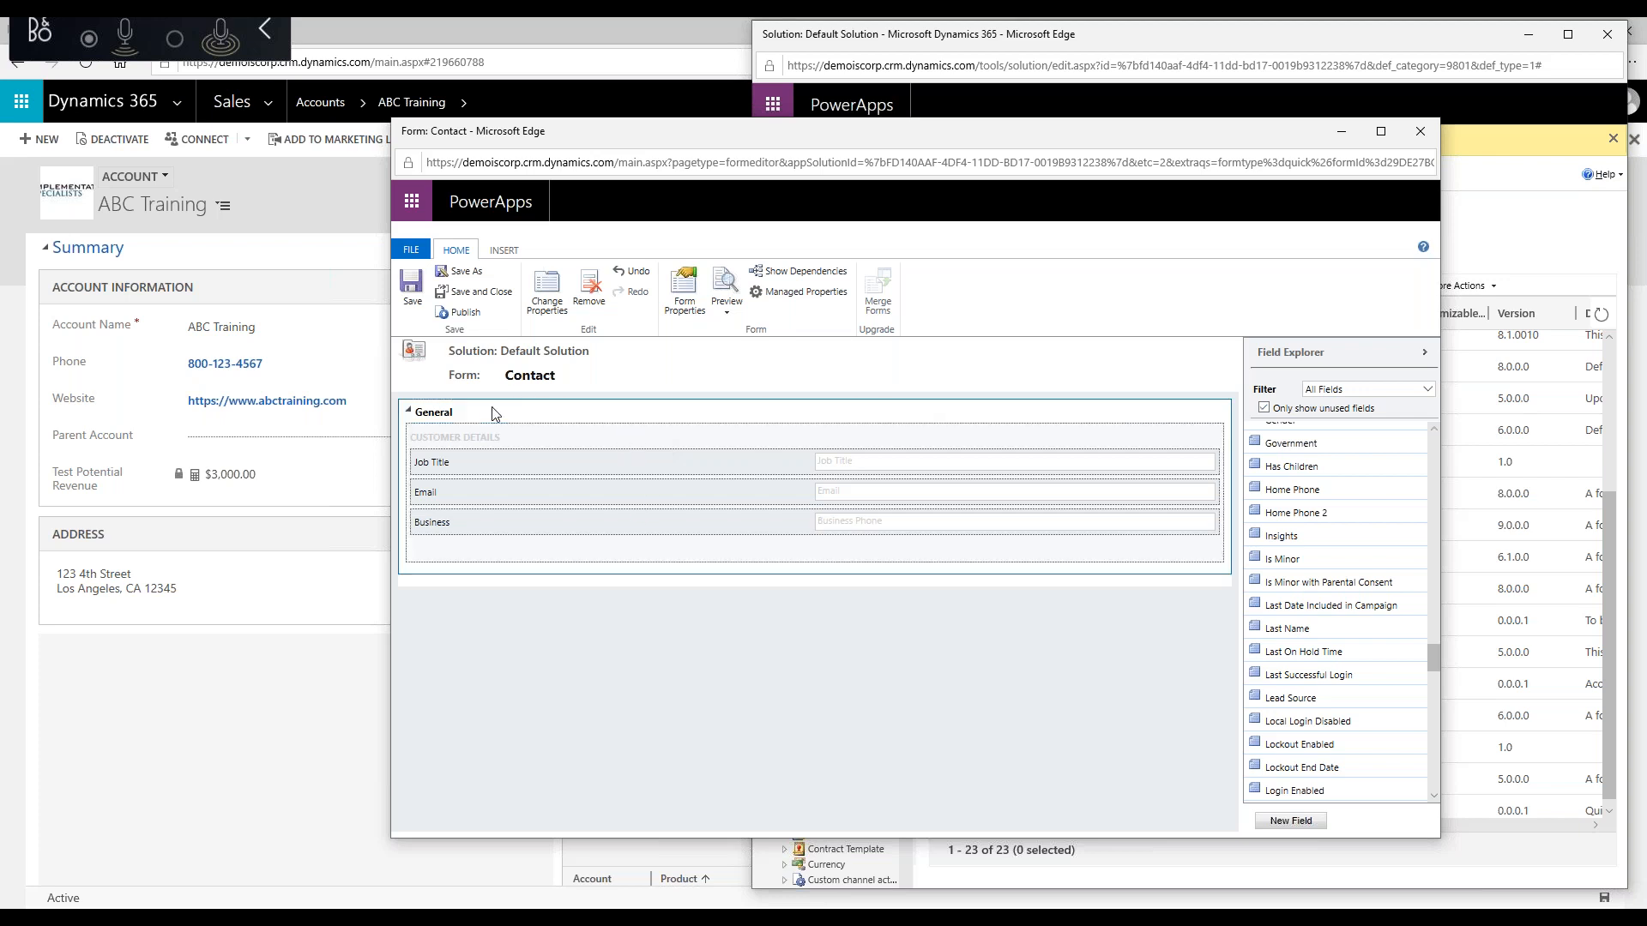
left_click(546, 444)
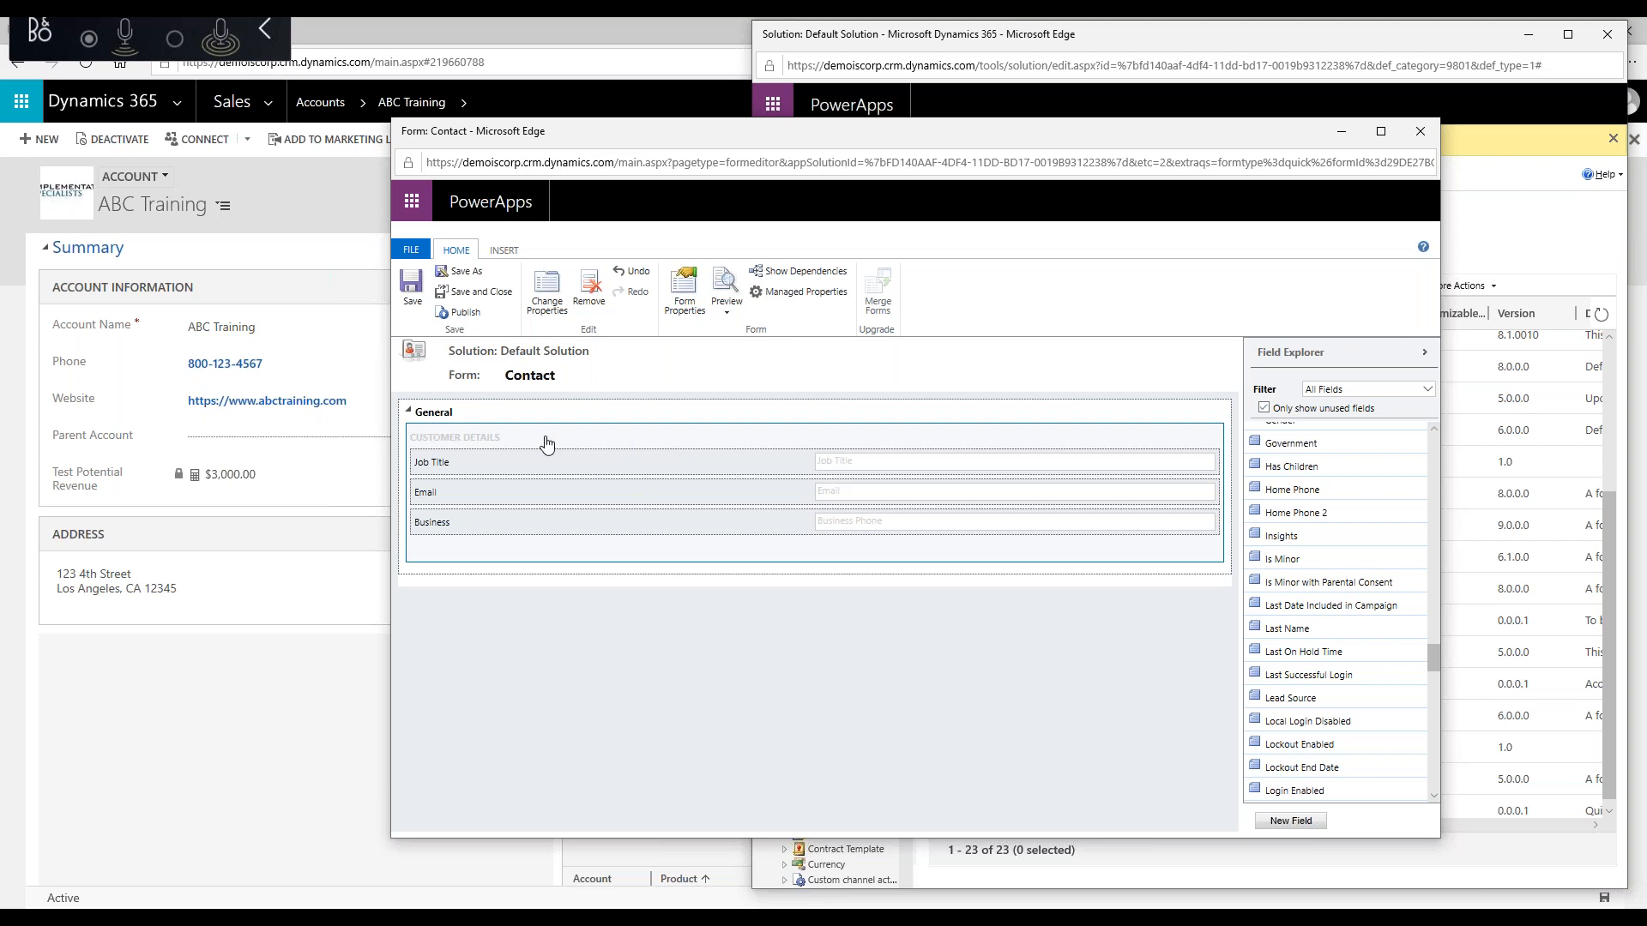
left_click(545, 298)
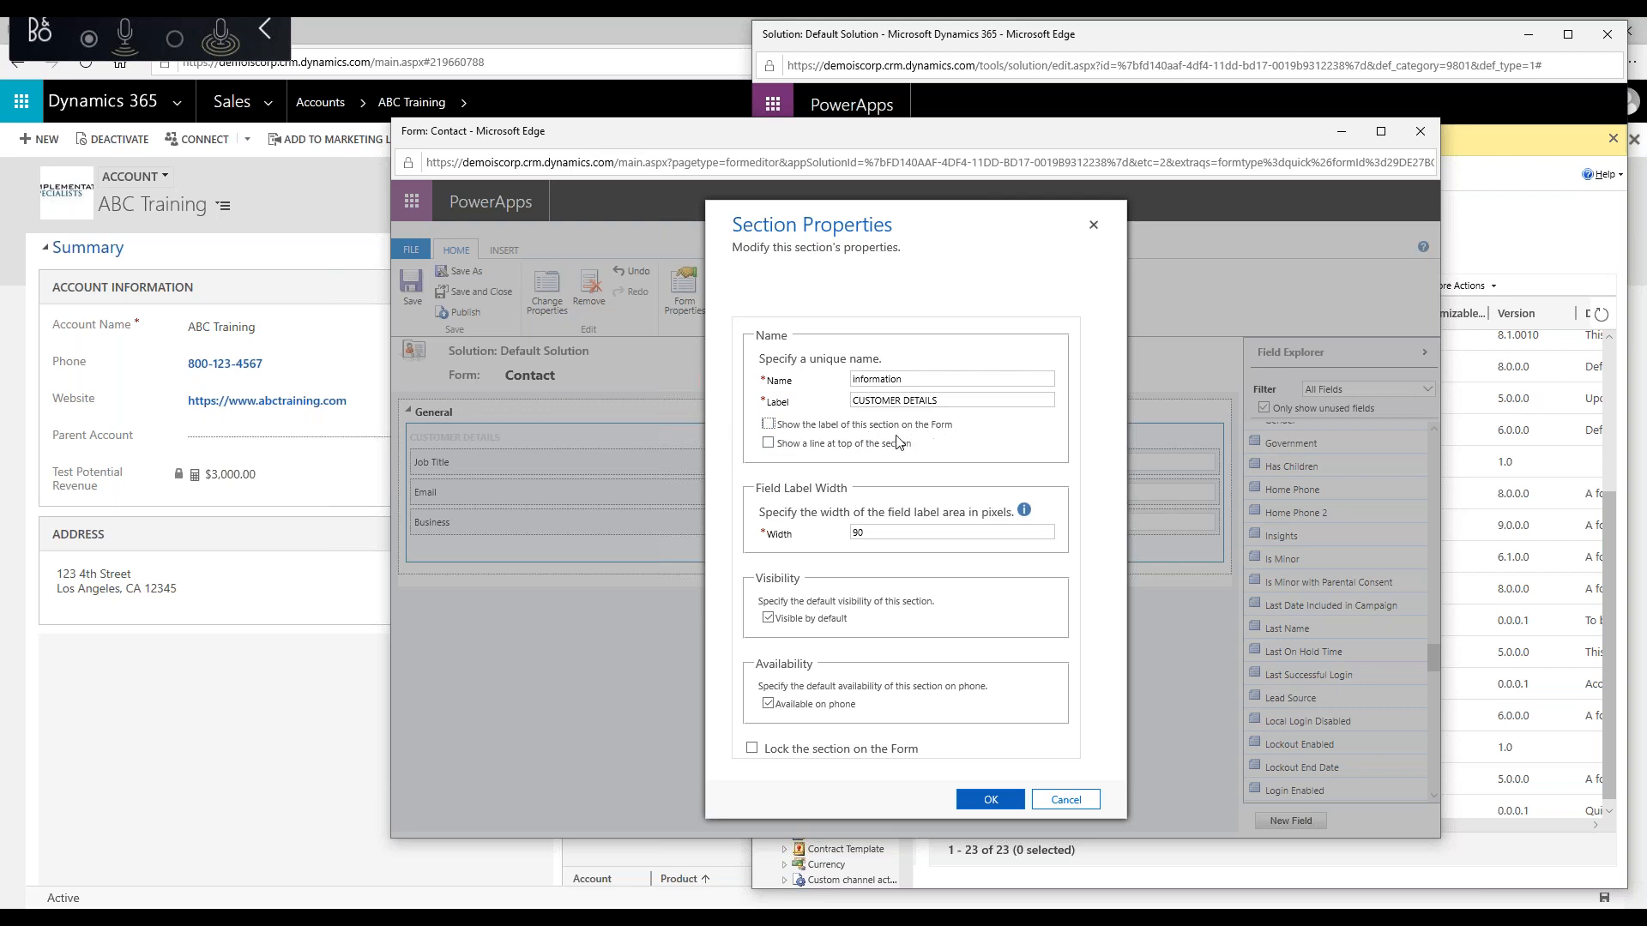
left_click(767, 423)
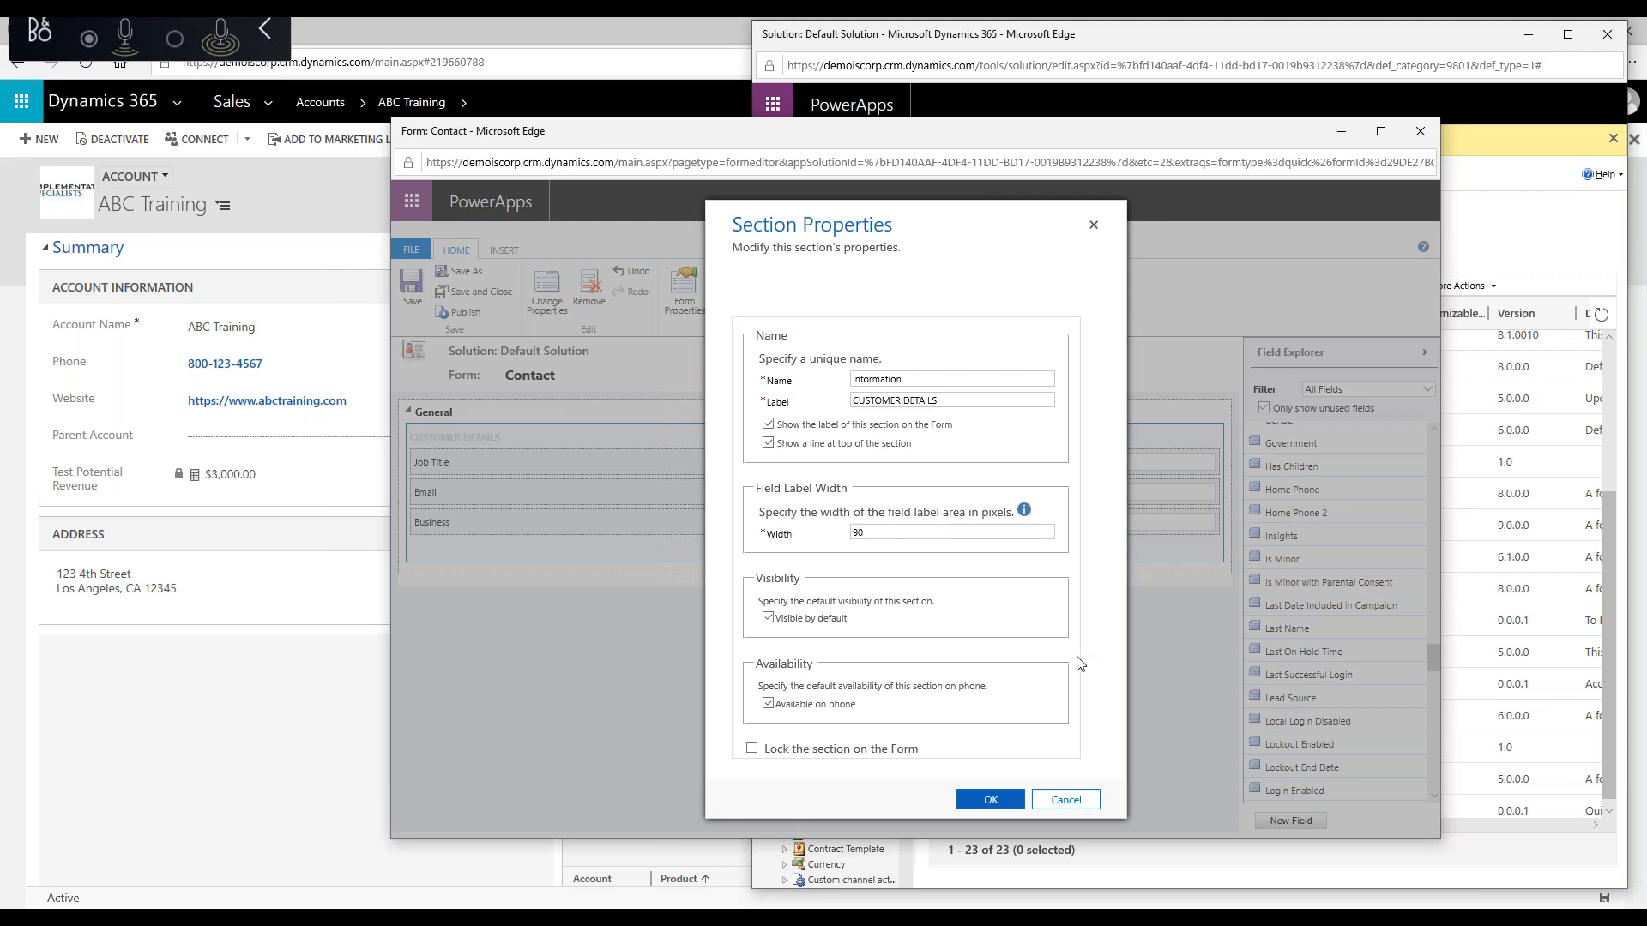
left_click(991, 802)
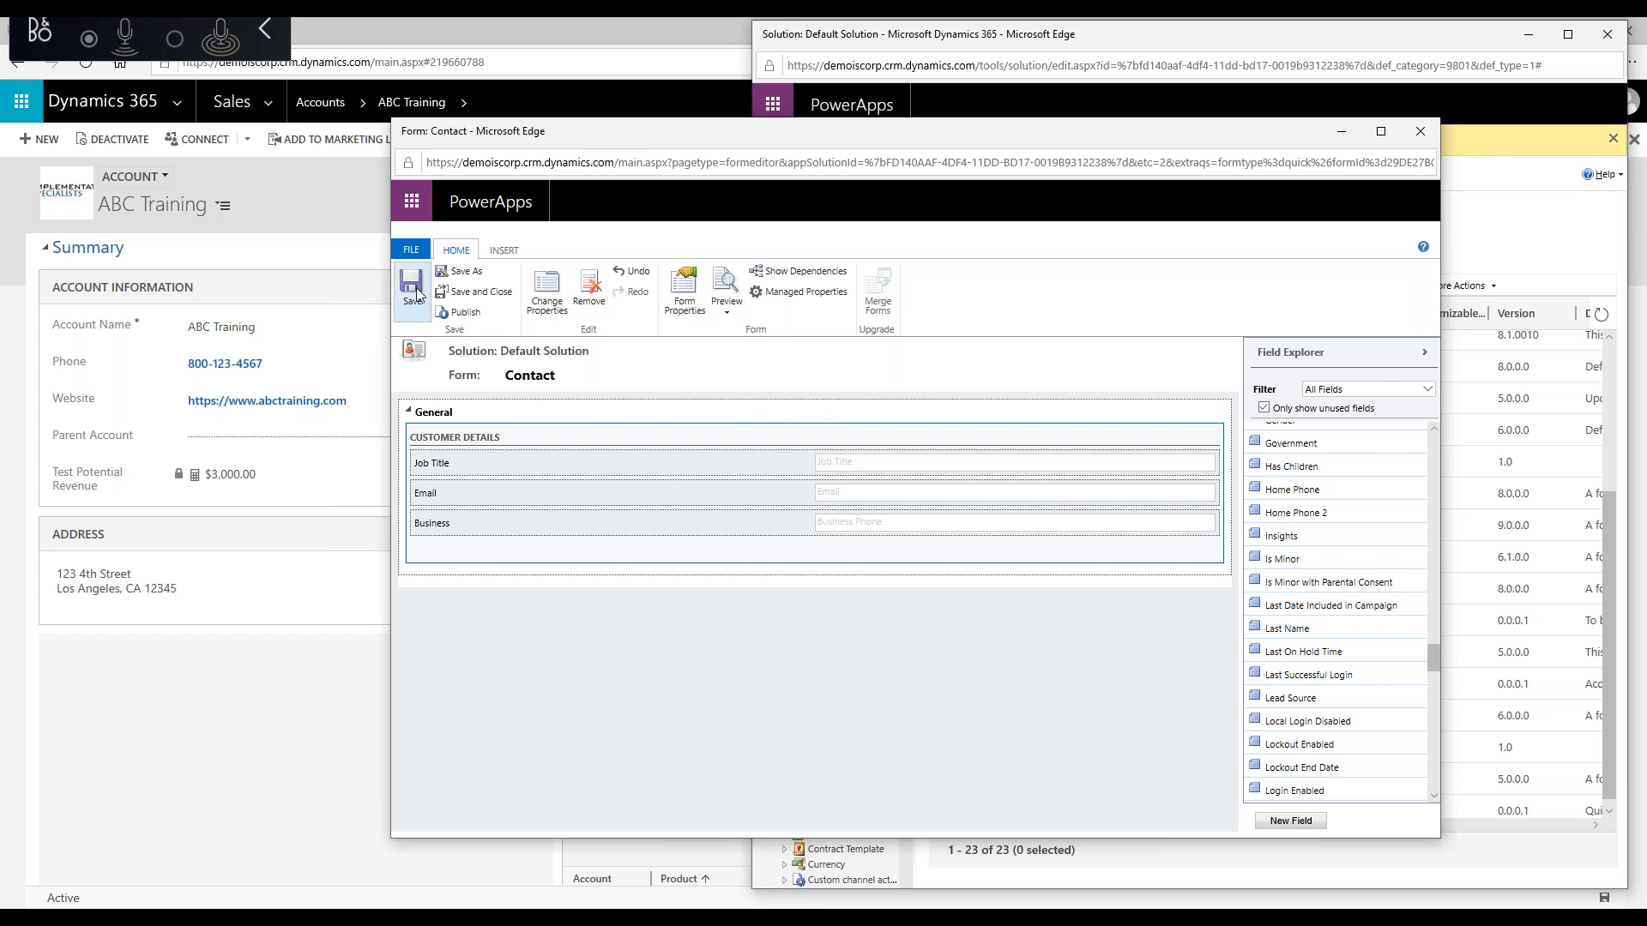
Step: Save and publish the quick view form, close its editor and reload the ABC Training account record
left_click(469, 320)
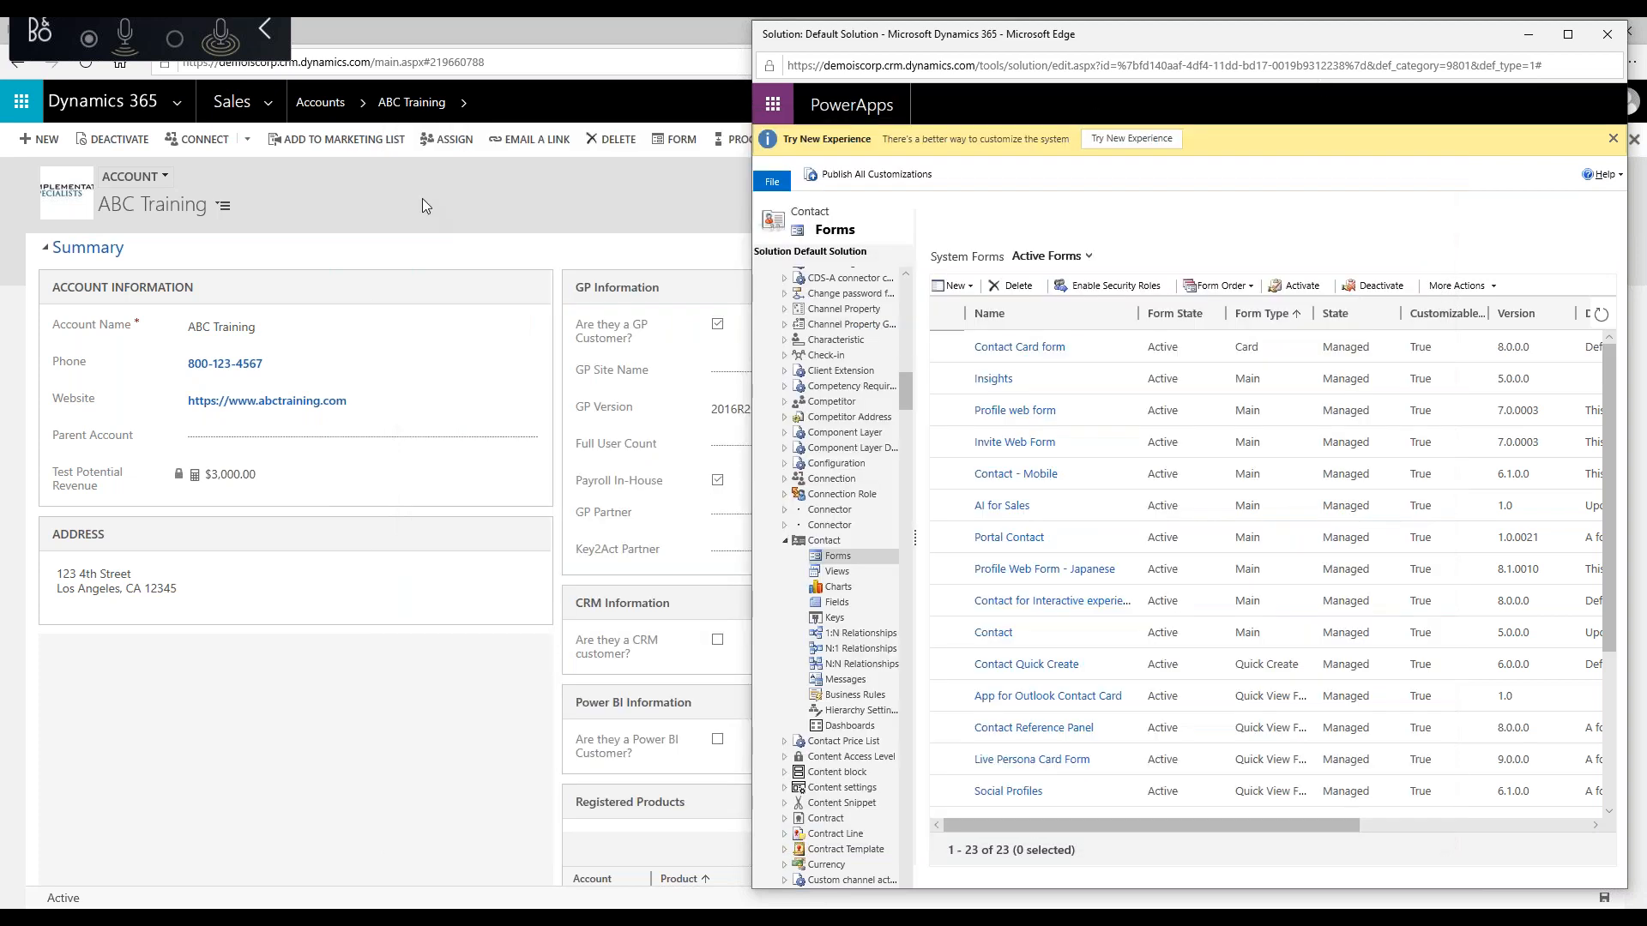
left_click(422, 198)
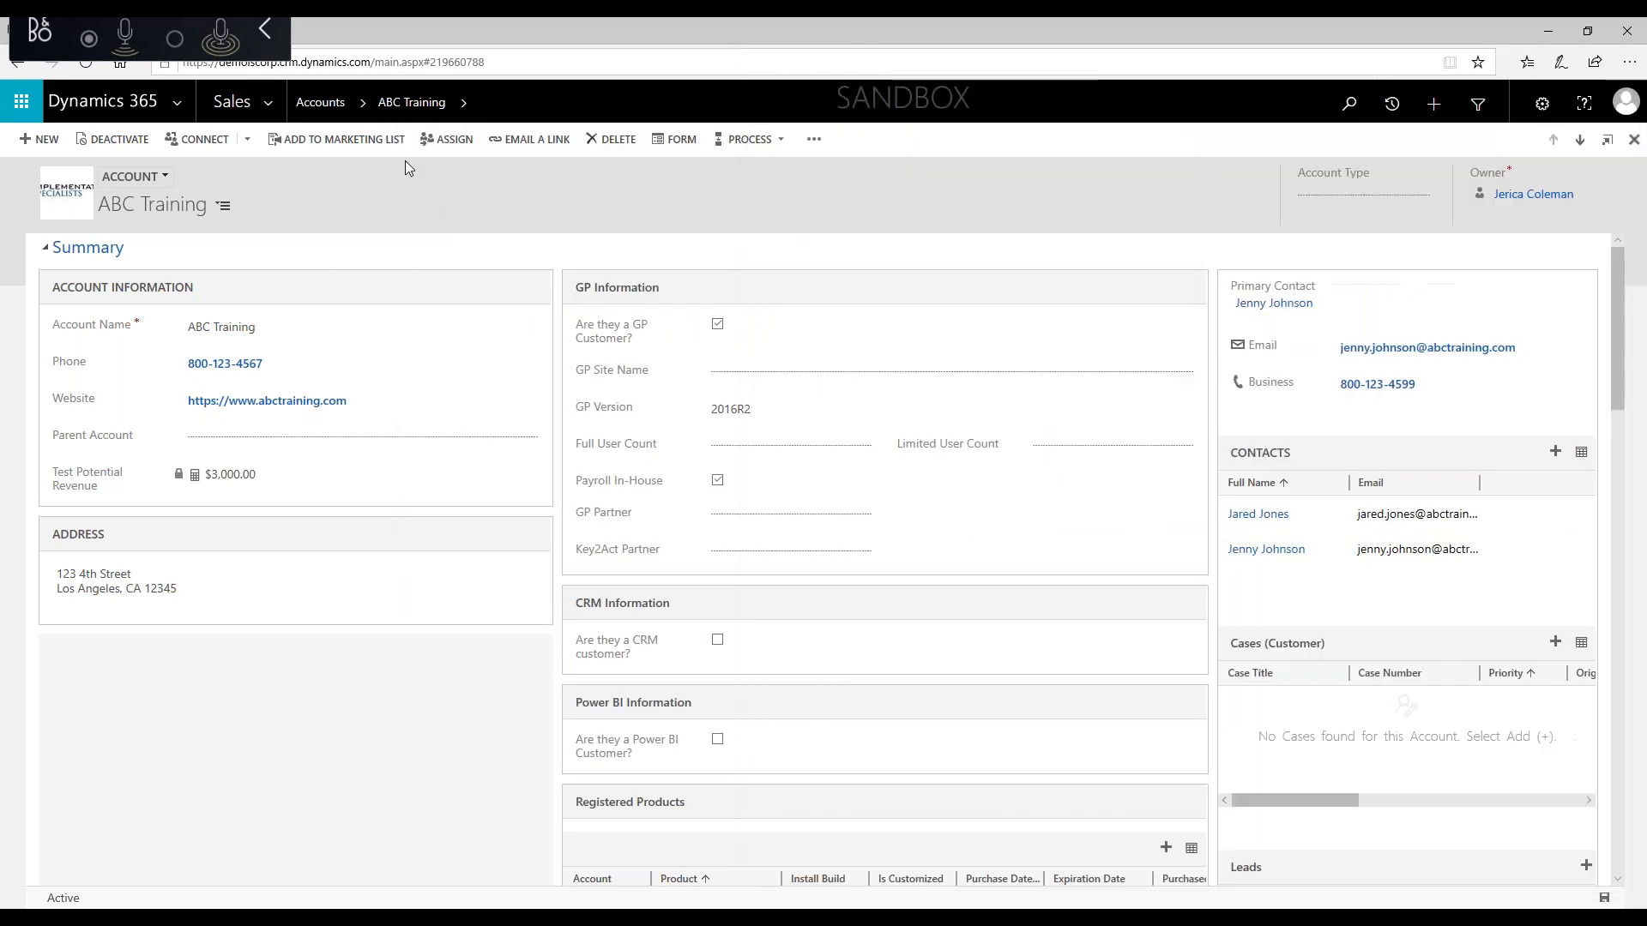
left_click(84, 70)
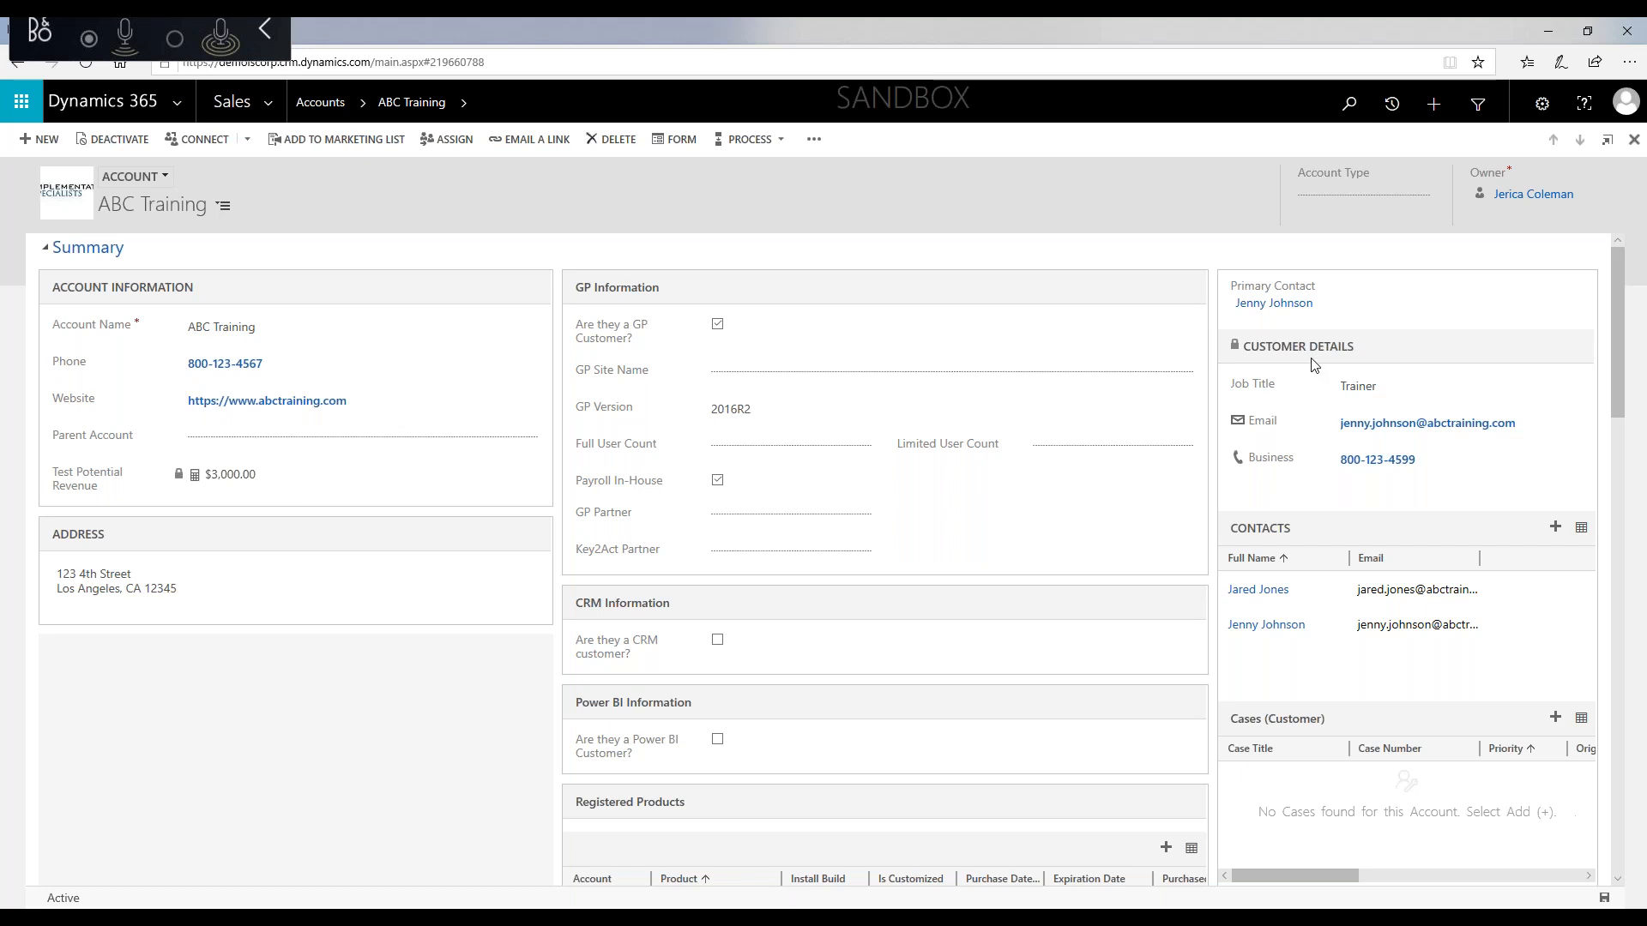
Step: Open the quick create form for a new account
left_click(1435, 109)
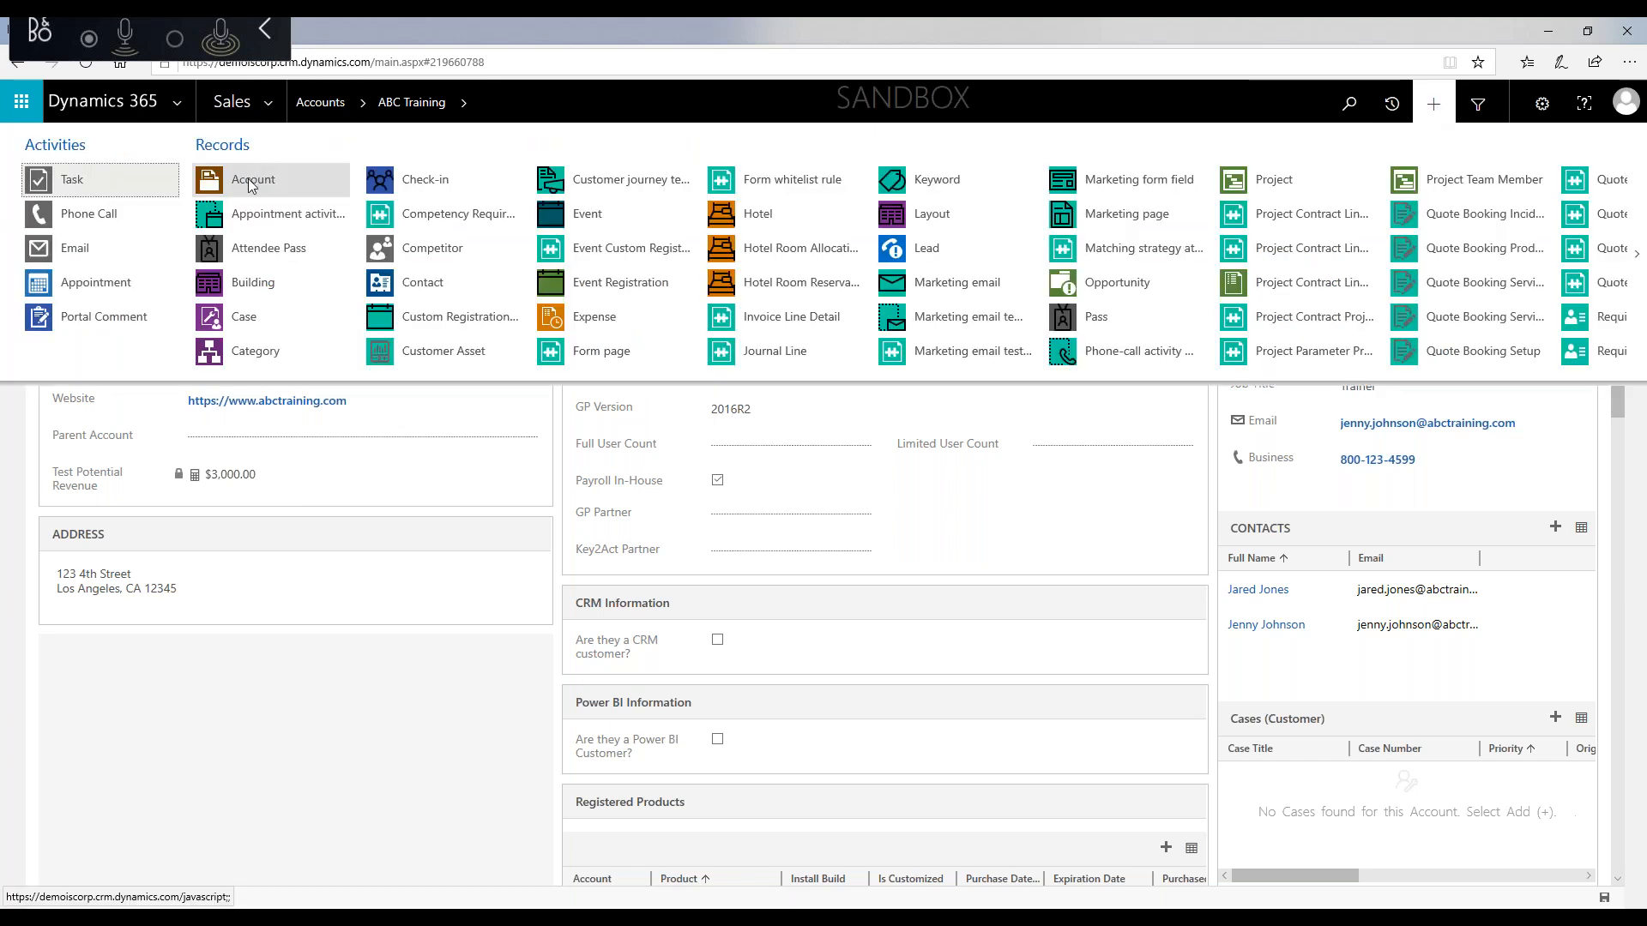
left_click(266, 190)
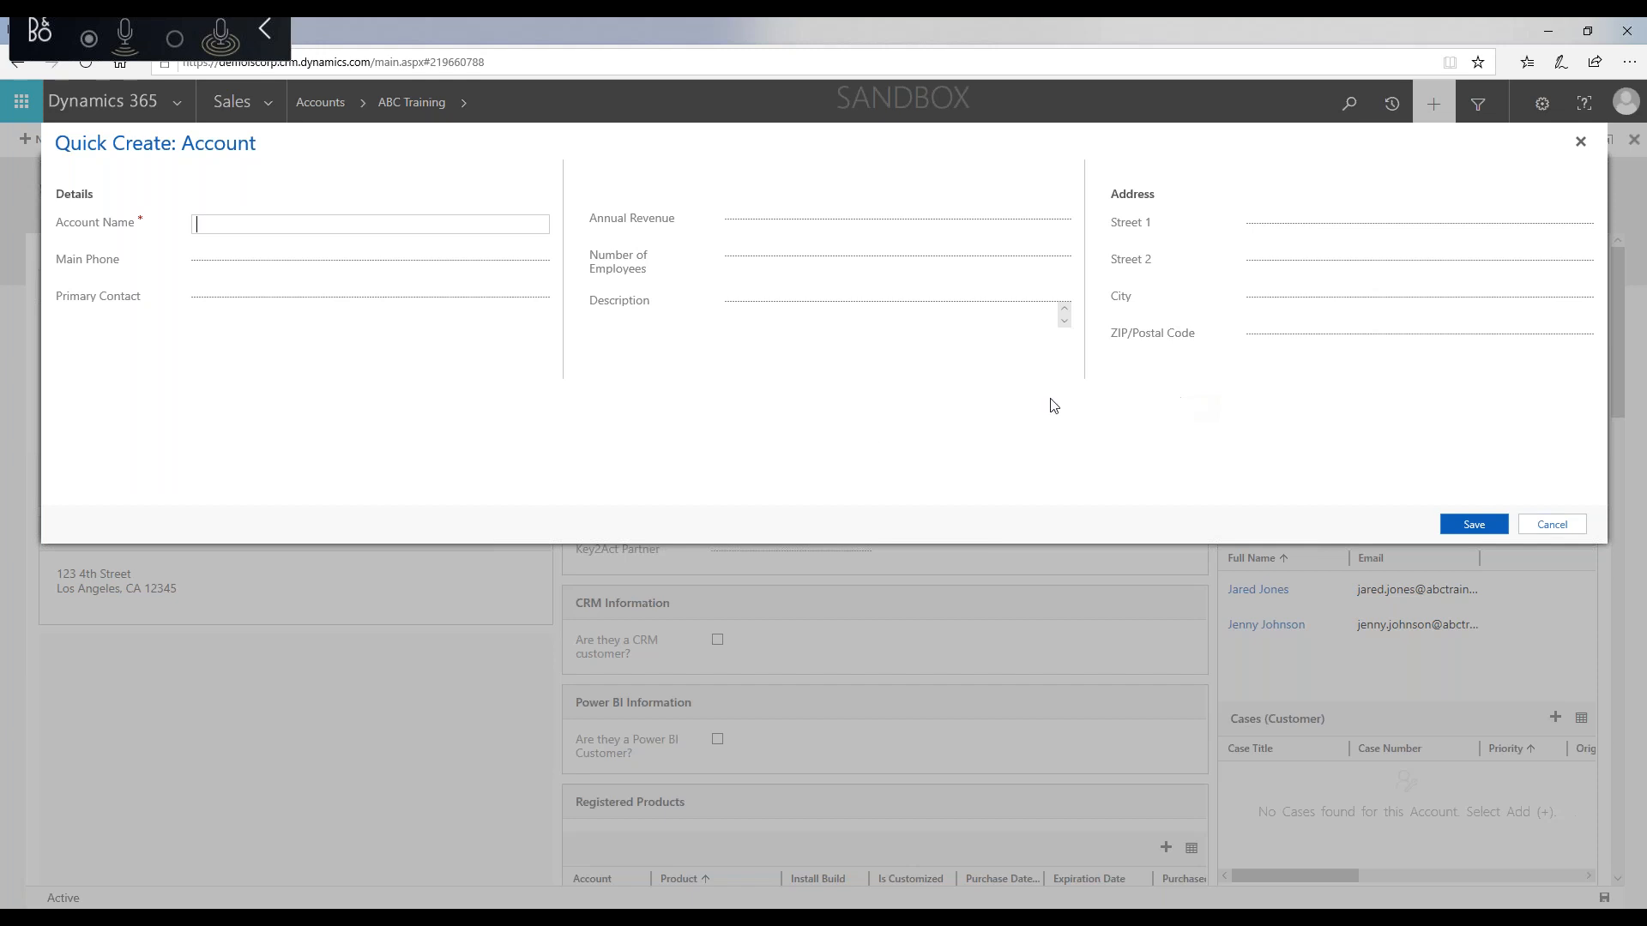
Step: Switch to the Default Solution window and show the forms of the Account entity
mouse_move(441, 913)
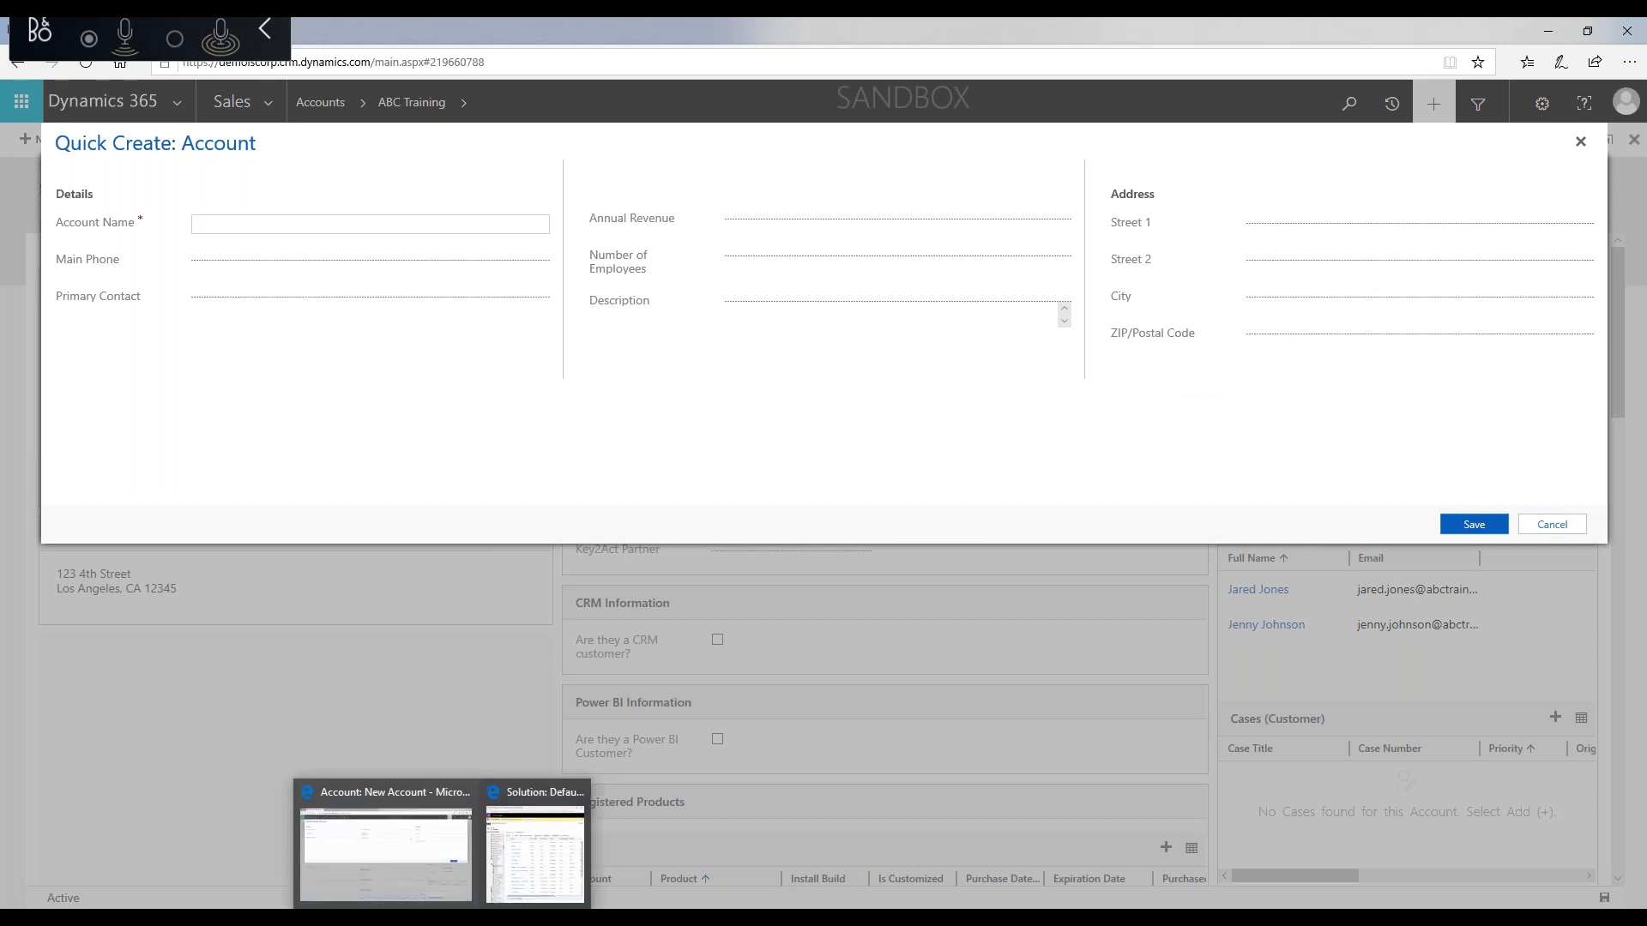
left_click(533, 875)
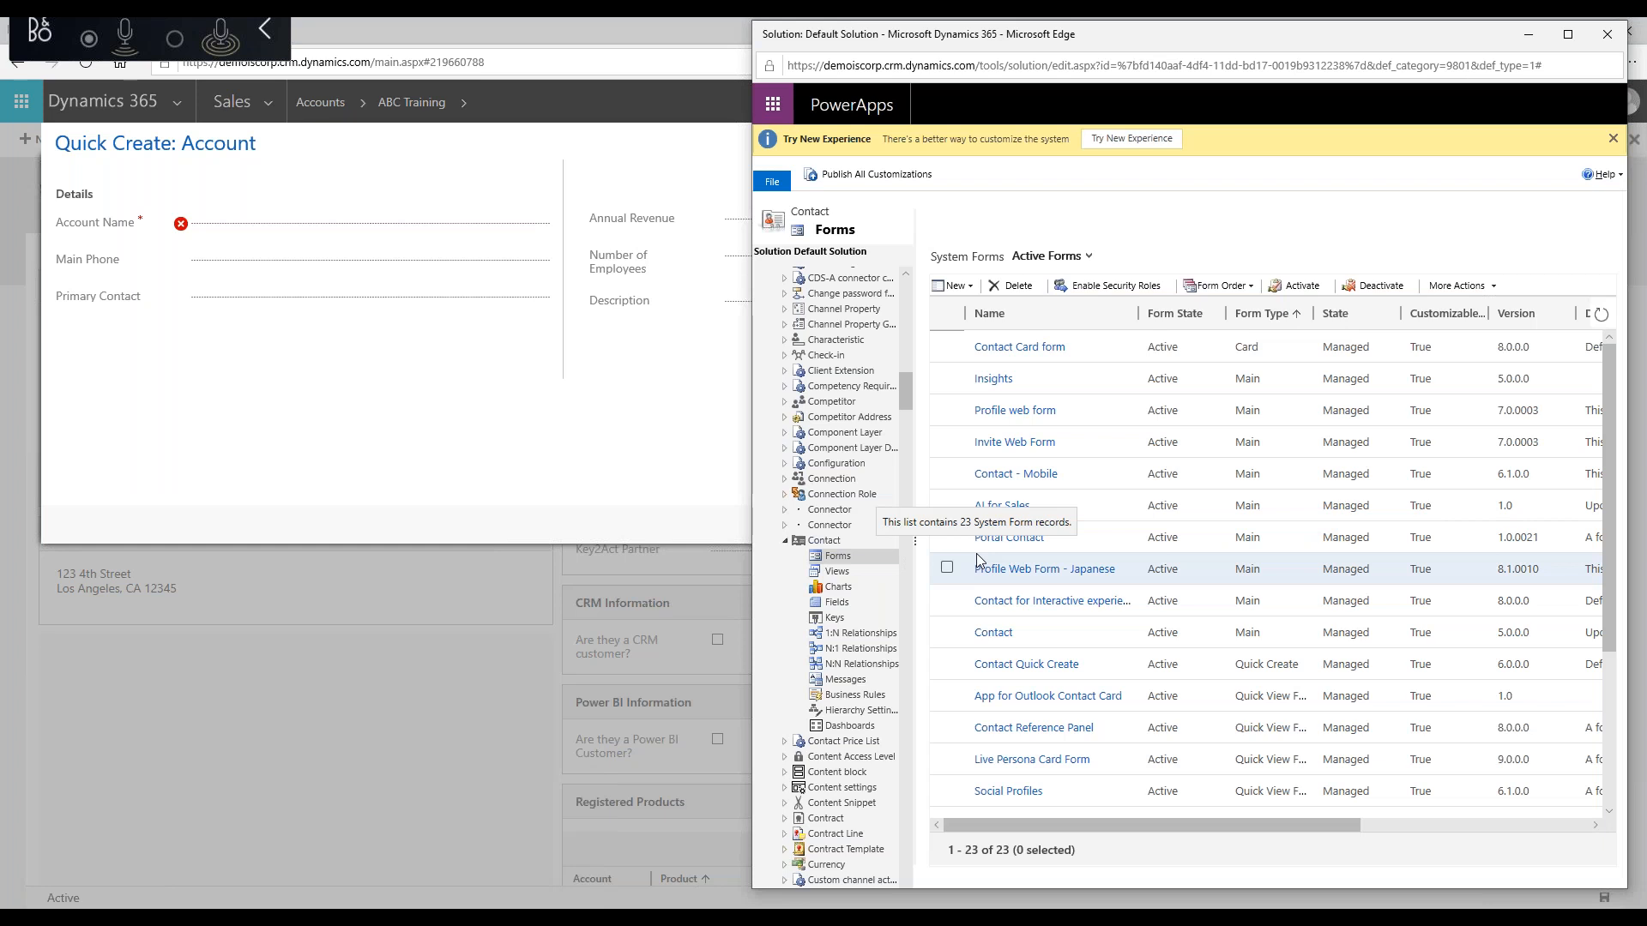
scroll(944, 429, "down", 1)
scroll(904, 379, "up", 15)
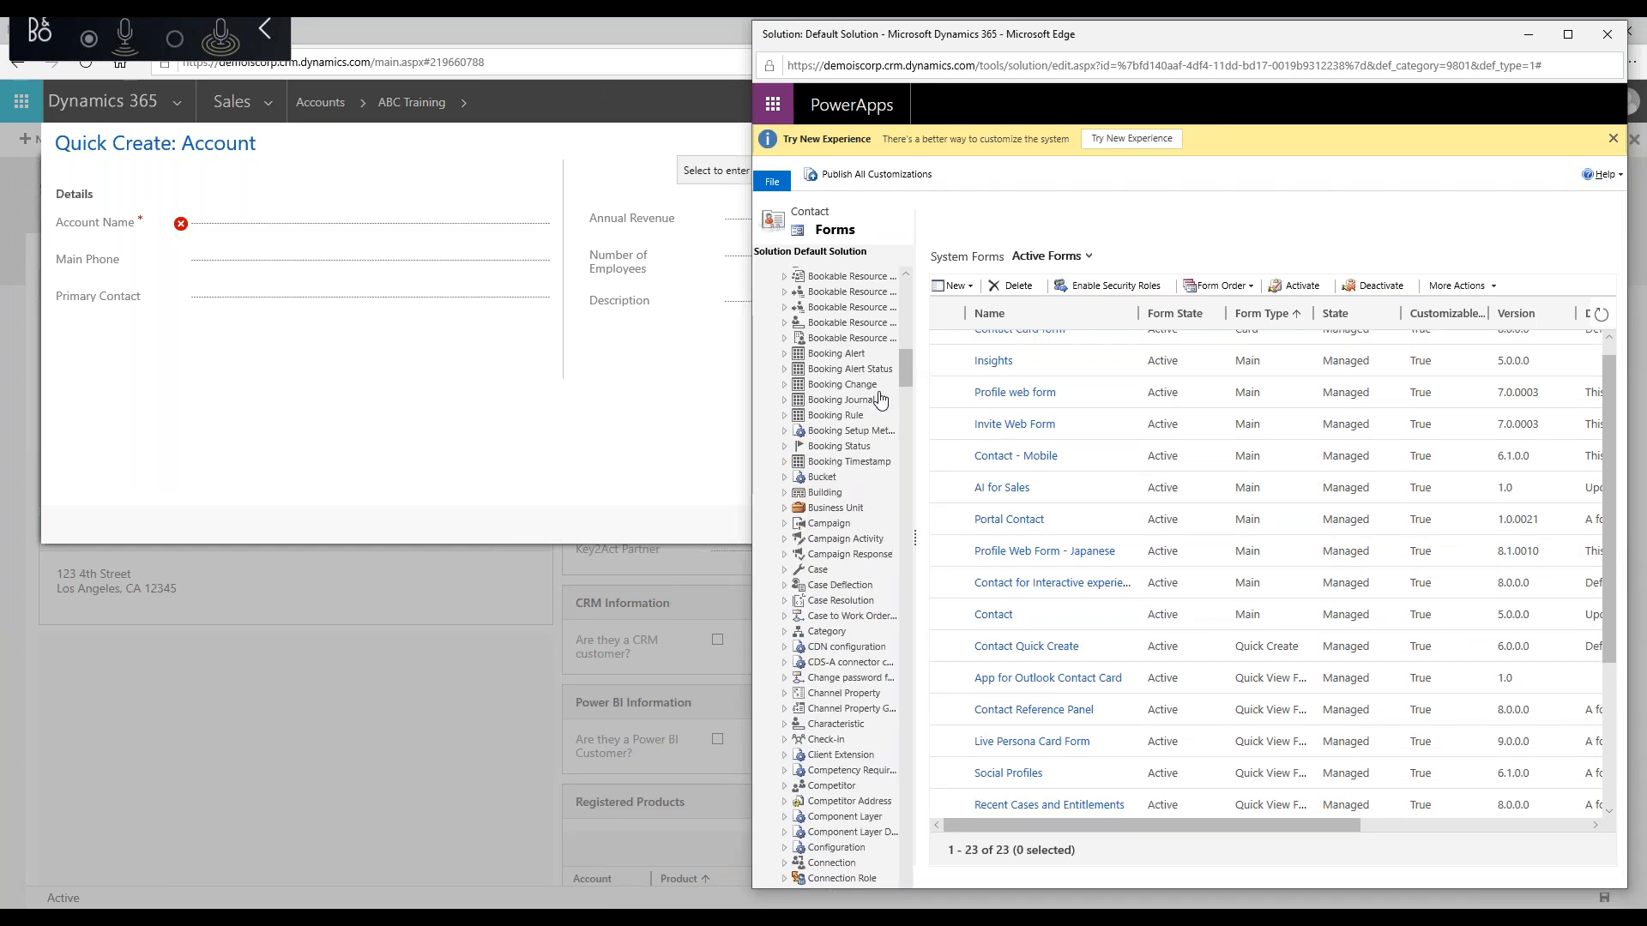
scroll(881, 397, "up", 8)
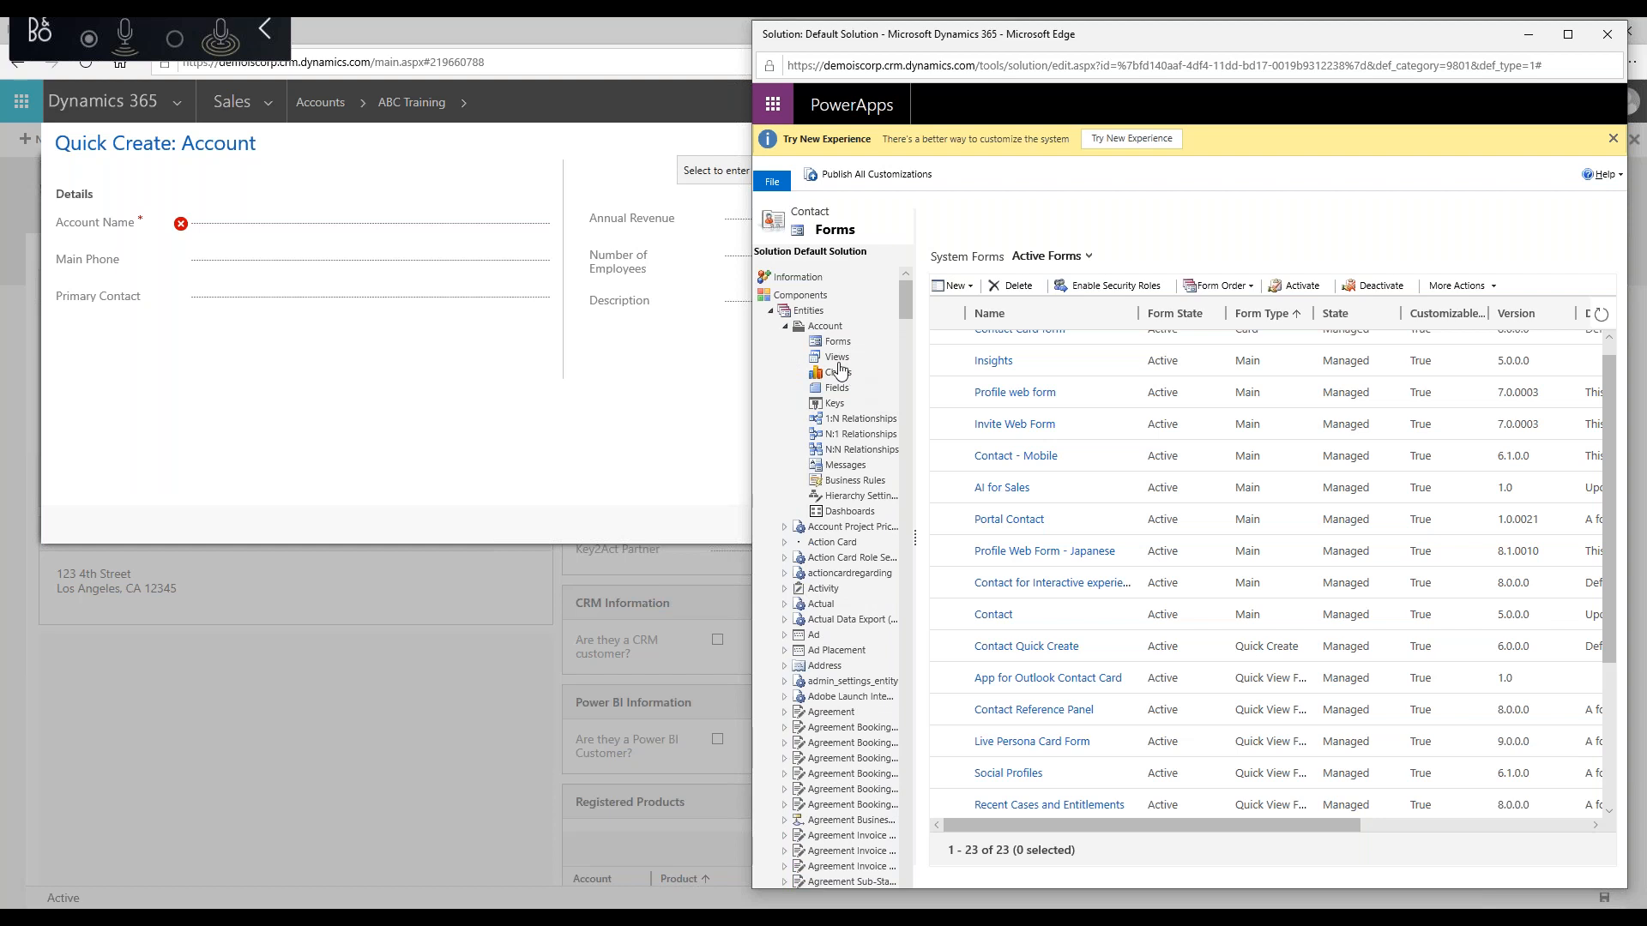
left_click(837, 343)
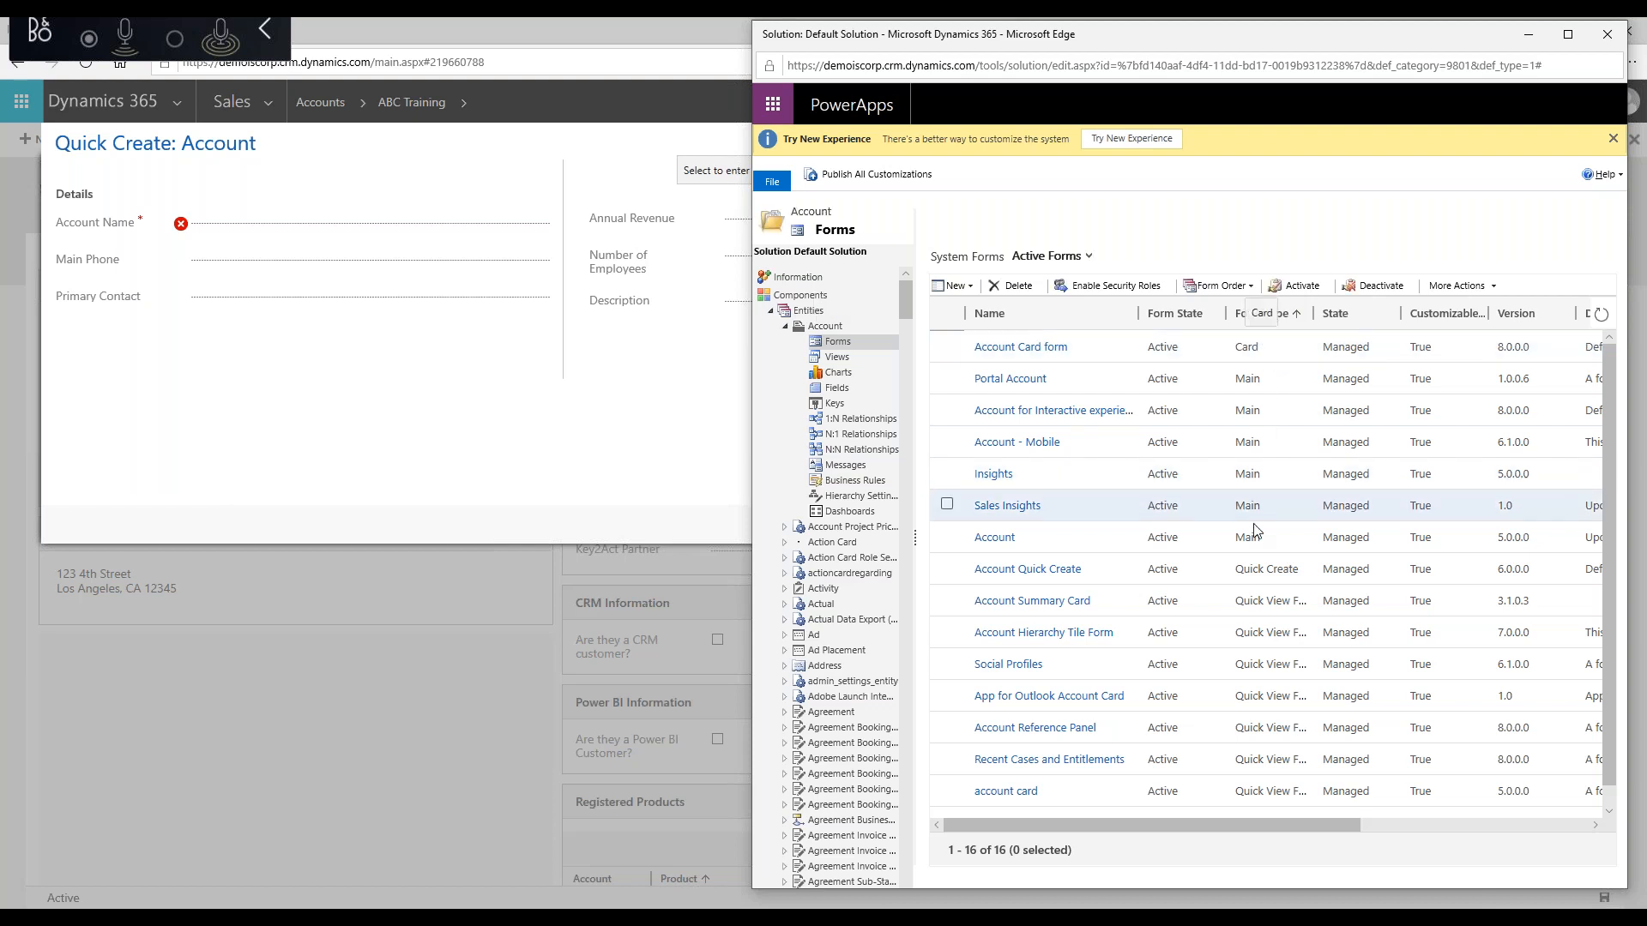
Step: Open the Account Quick Create form for editing and enlarge its editor window
left_click(1030, 570)
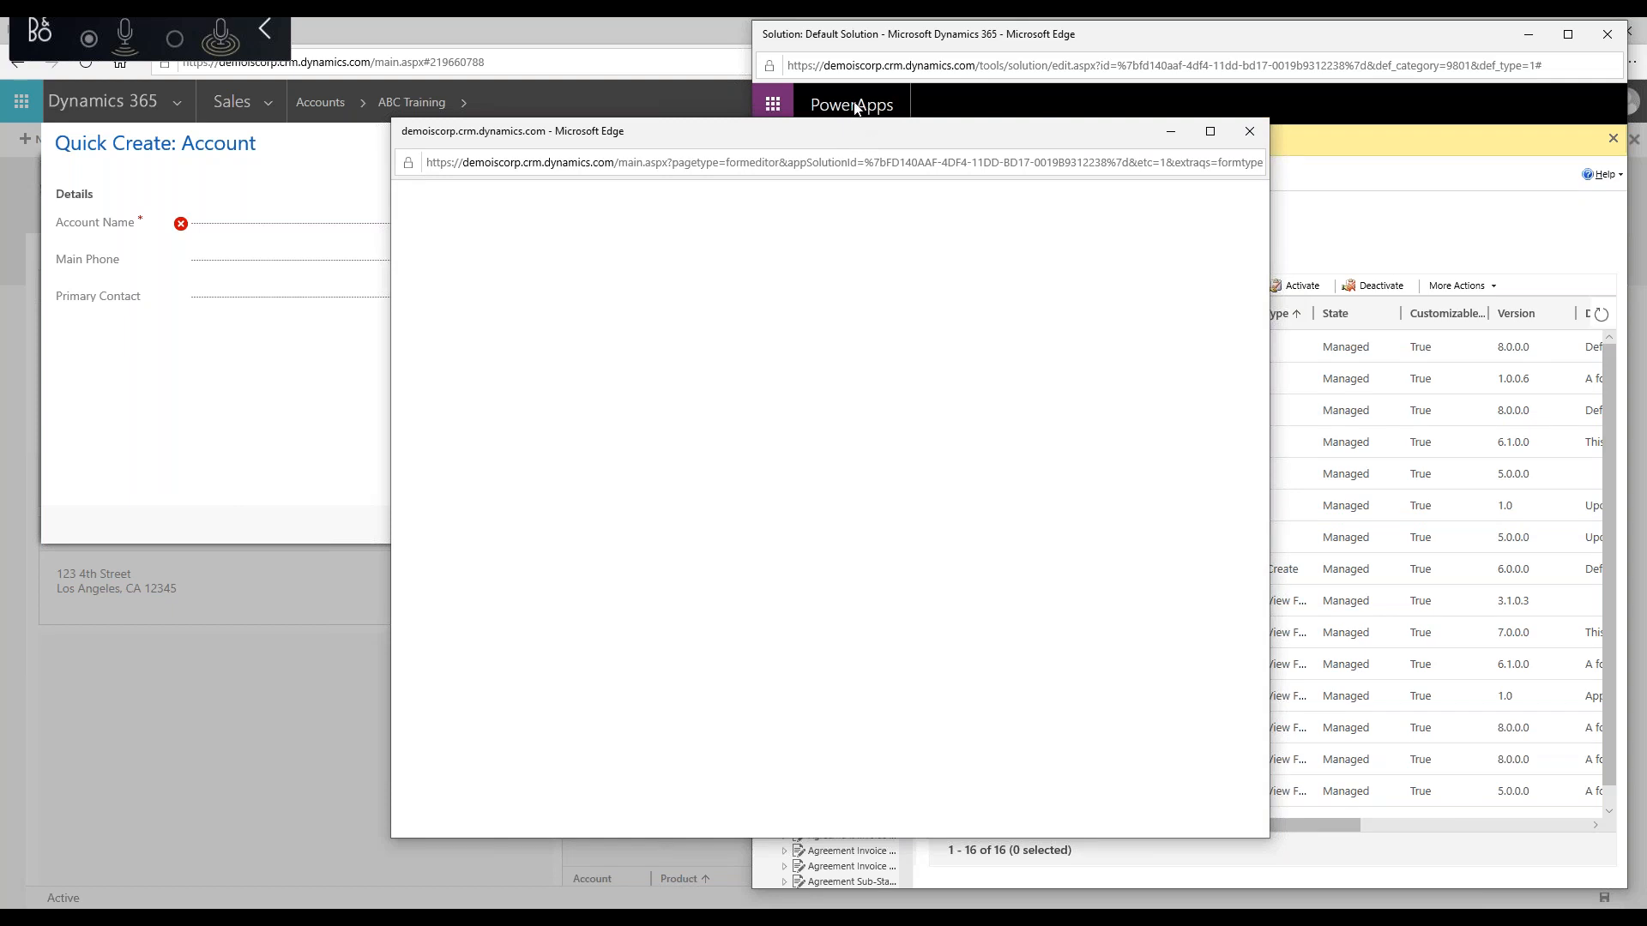
left_click_drag(867, 134, 847, 44)
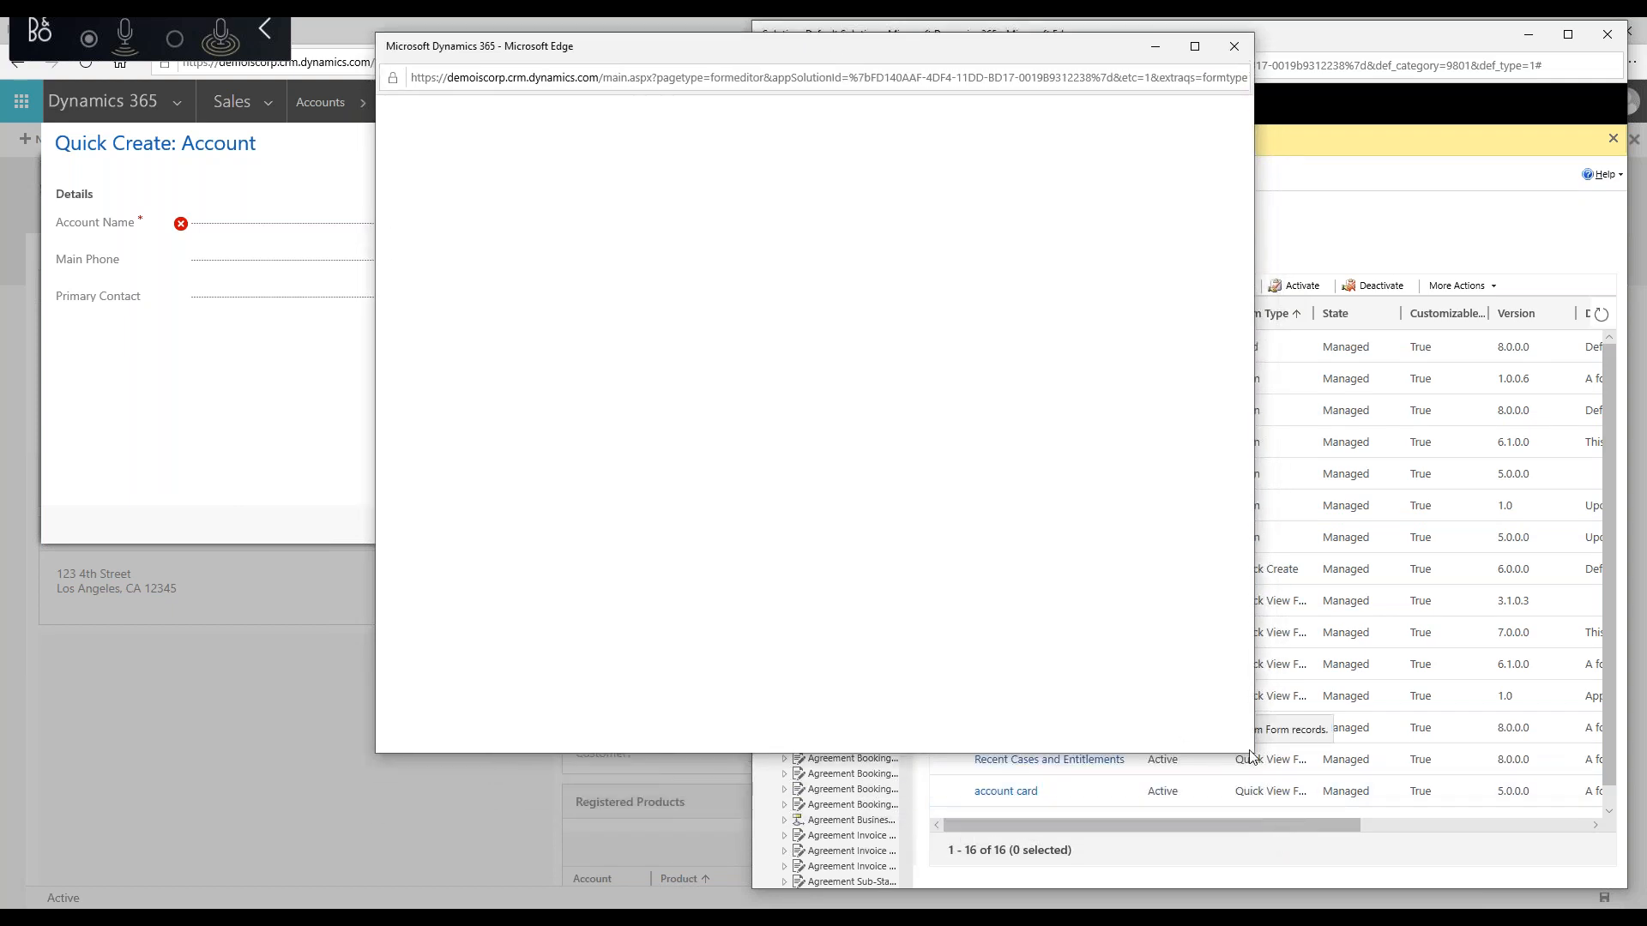
left_click_drag(1254, 754, 1500, 850)
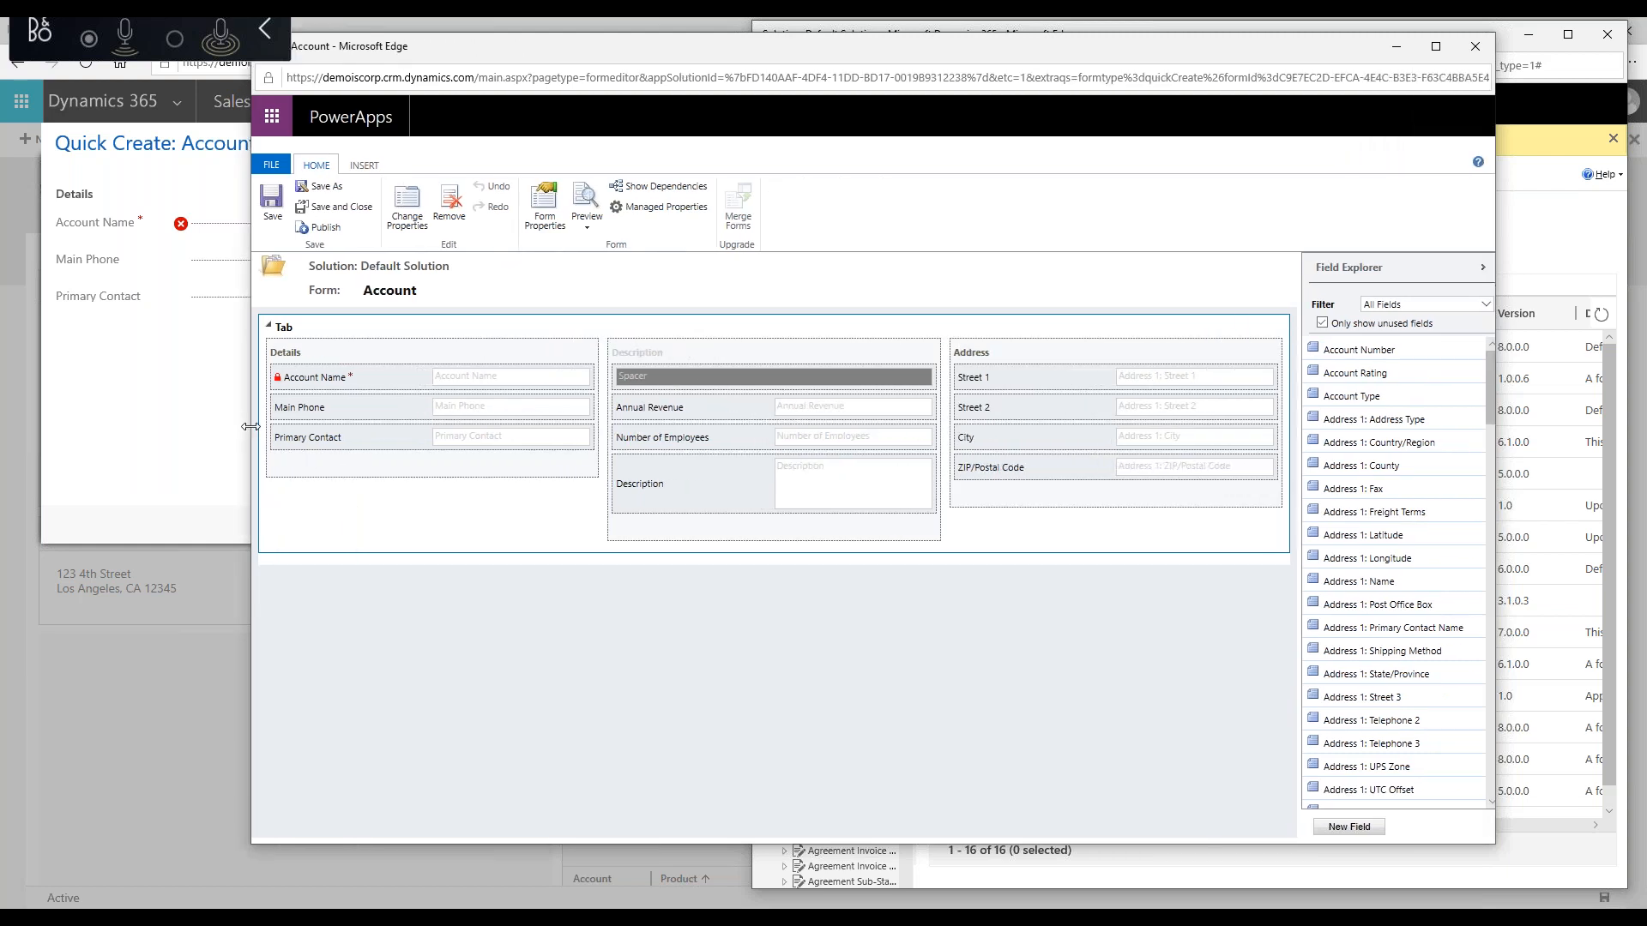
Step: Remove Primary Contact from the Details section, and the spacer, Annual Revenue, Number of Employees and Description fields from the Description section
left_click(367, 440)
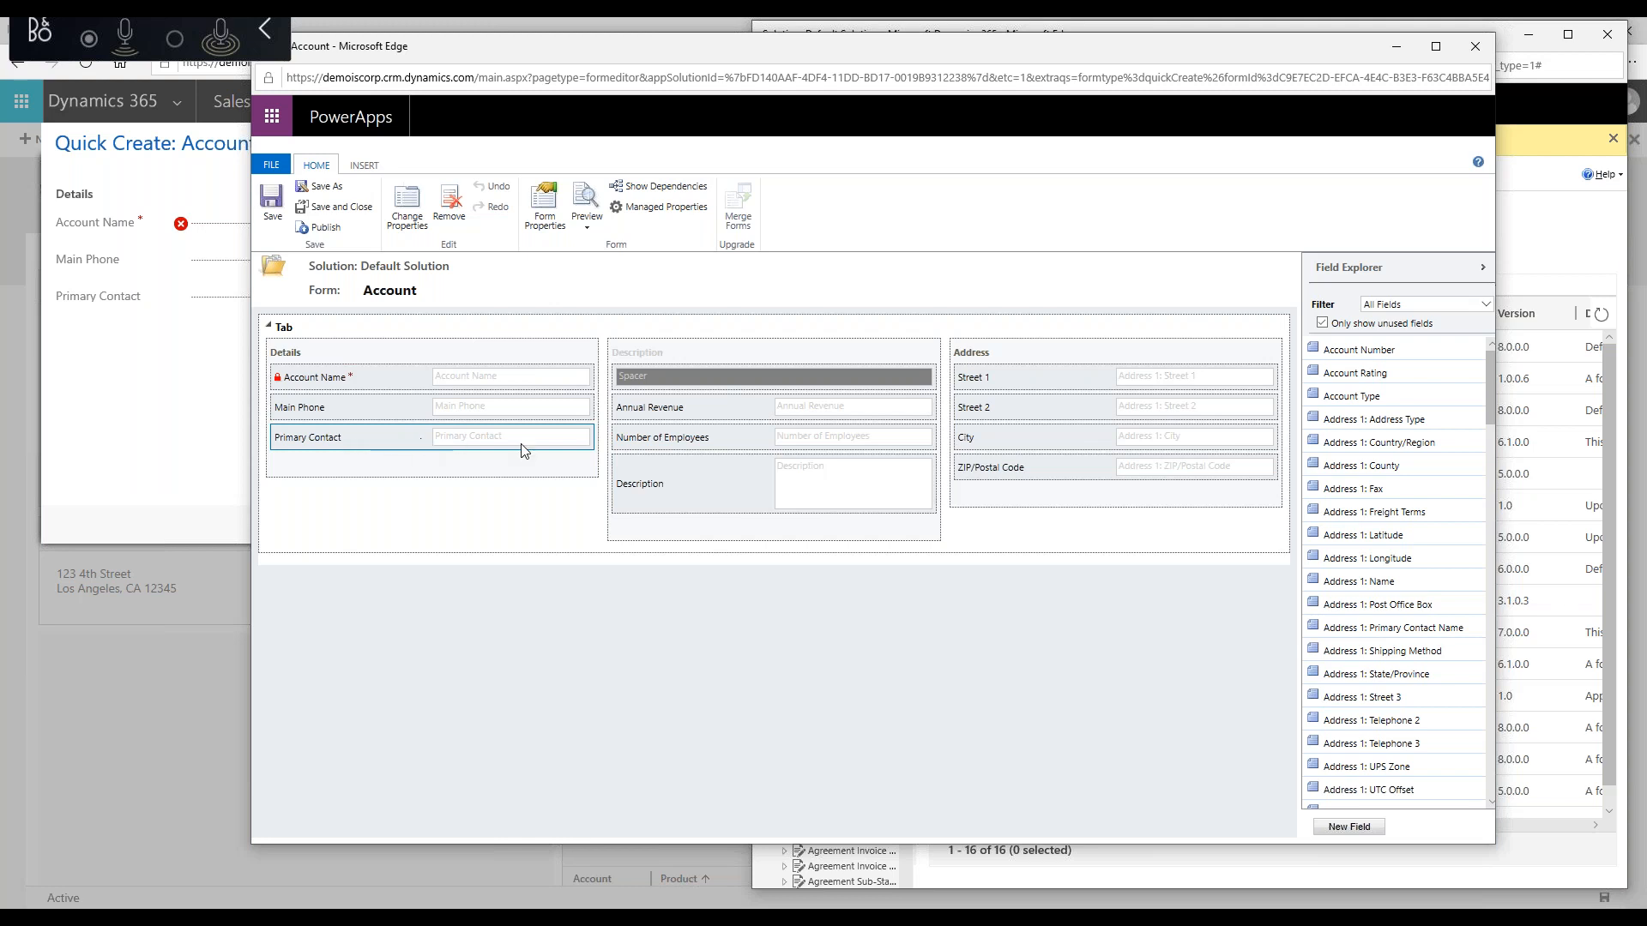
left_click(451, 206)
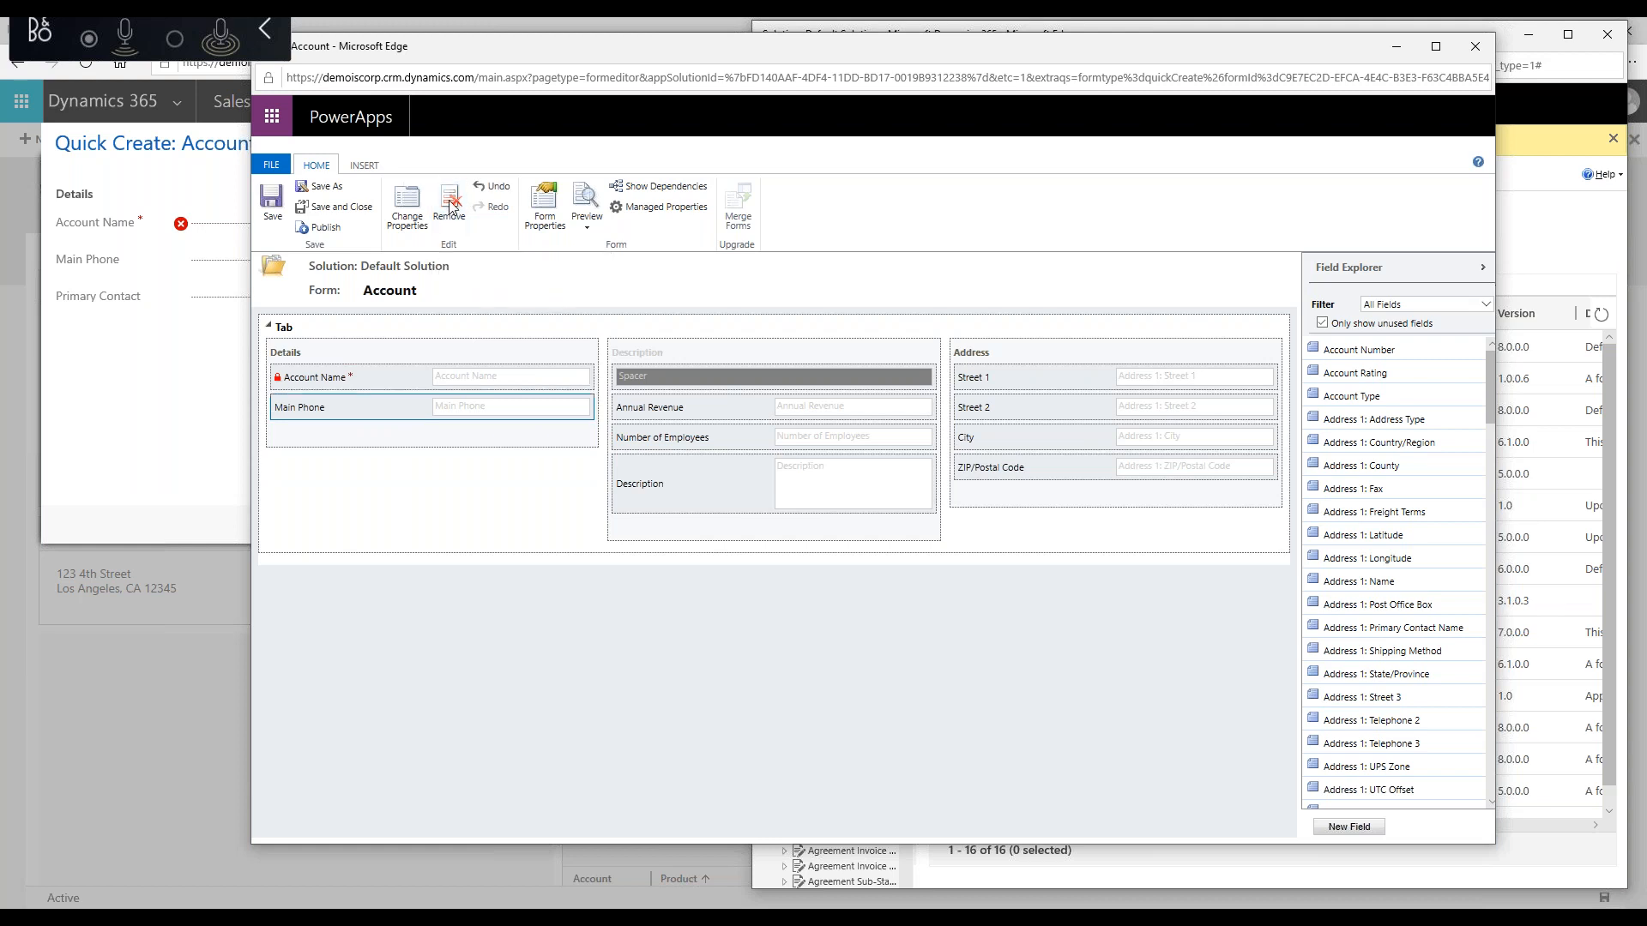
left_click(681, 384)
left_click(450, 206)
left_click(447, 212)
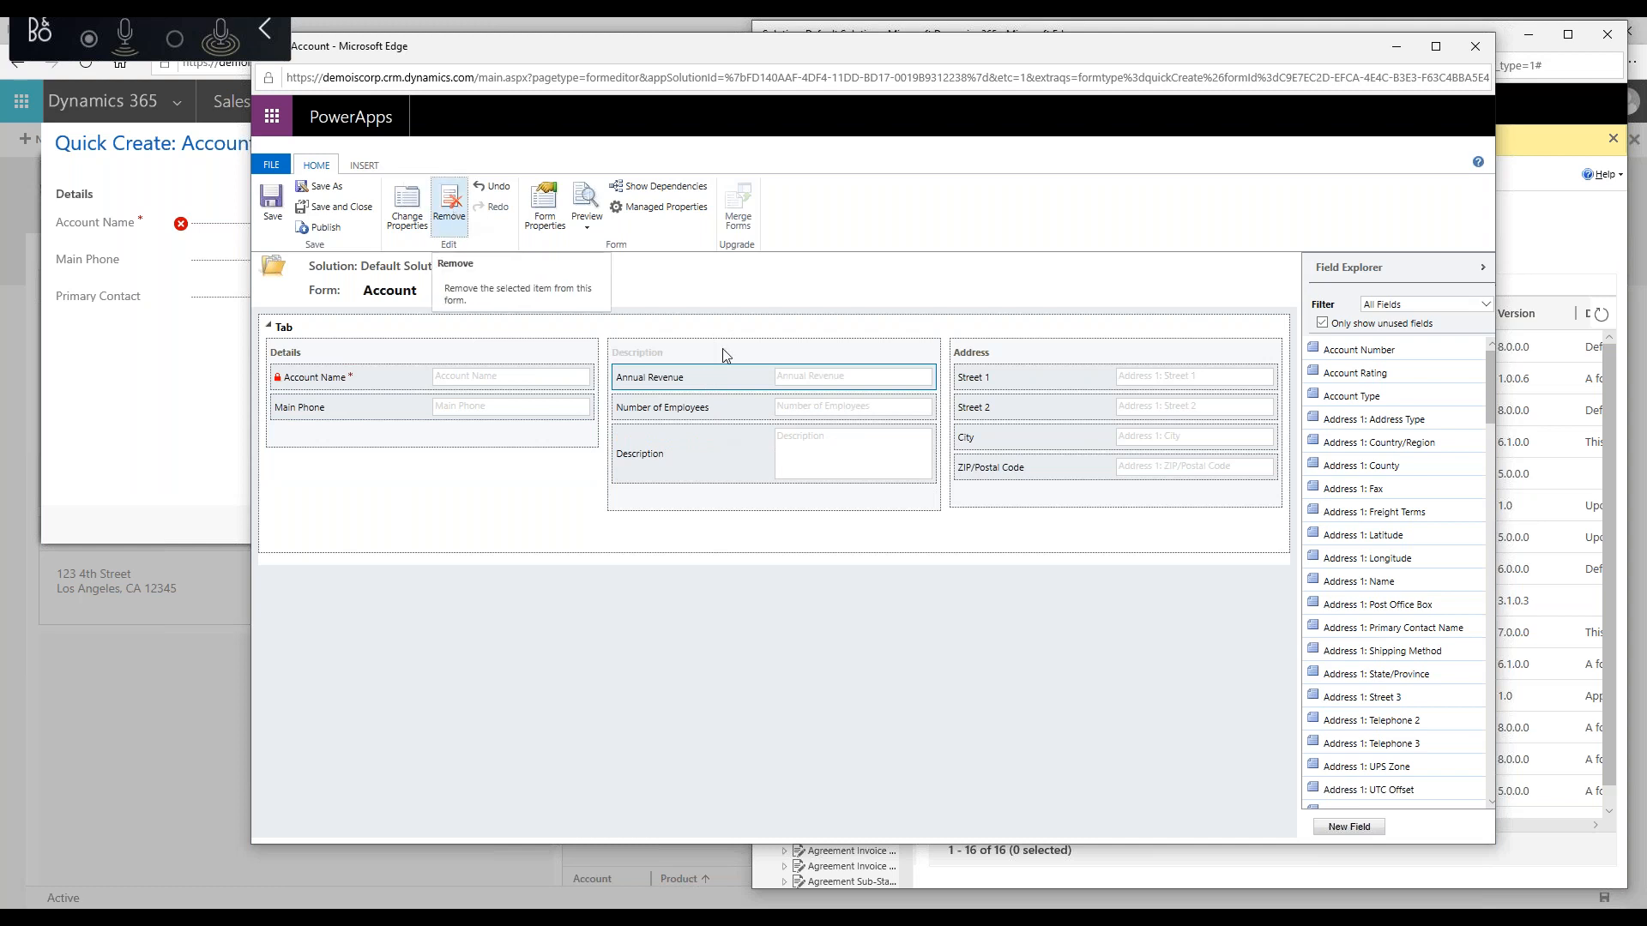
left_click(462, 206)
left_click(487, 216)
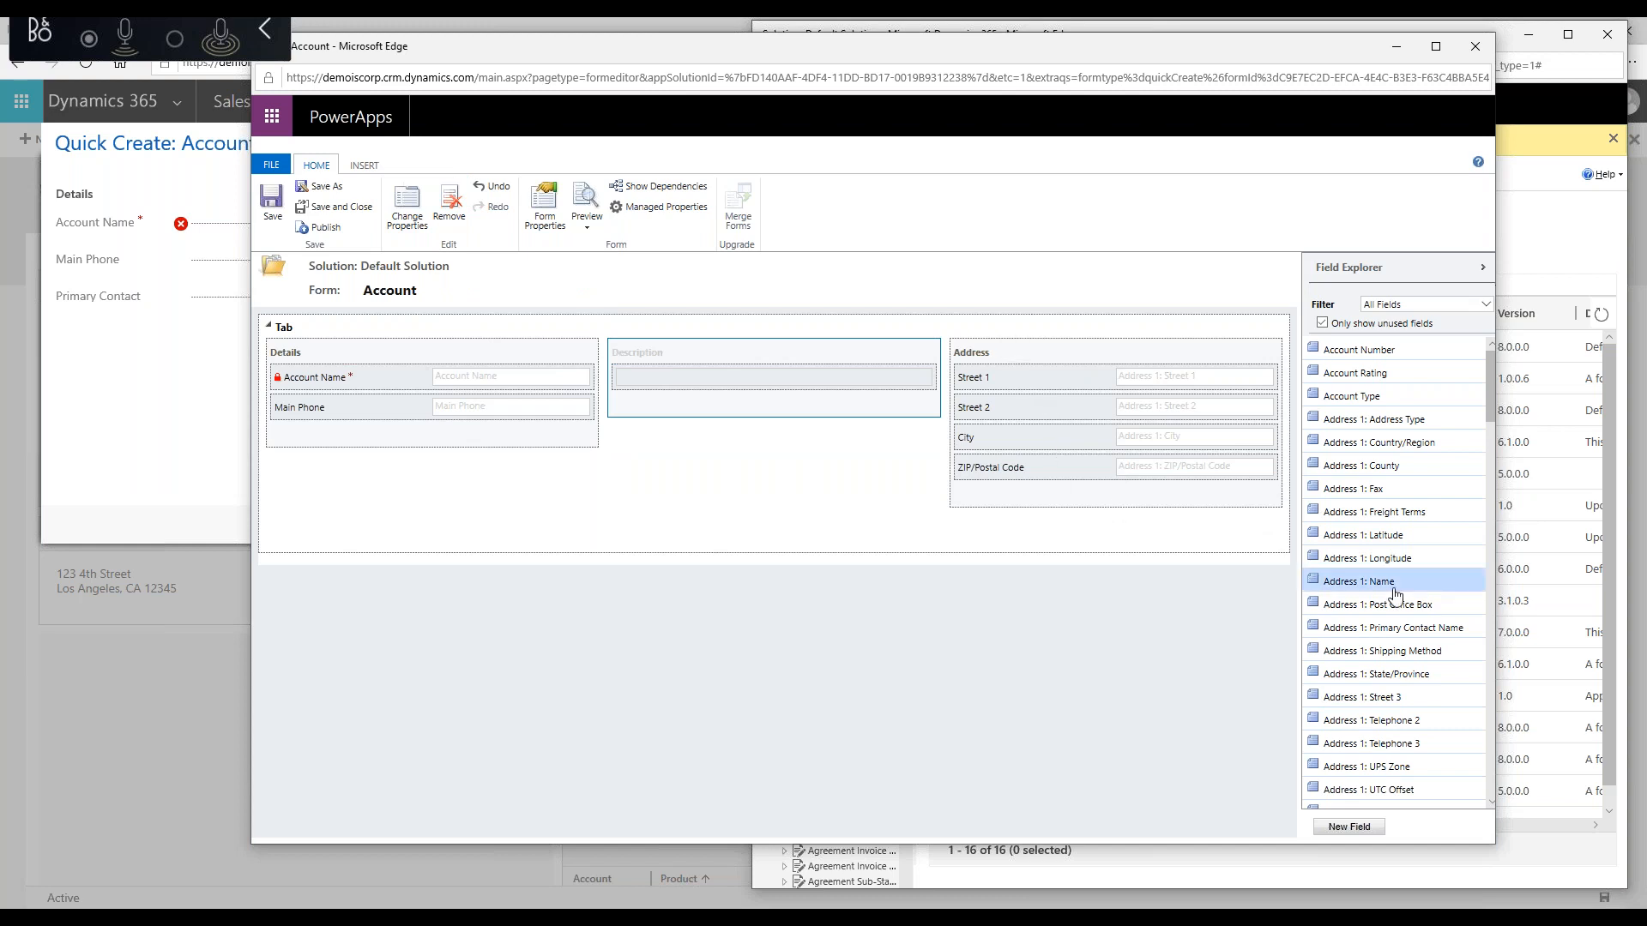
Step: Add the Address 1: State/Province field between City and ZIP/Postal Code in the Address section and enter State as its label
scroll(1391, 645, "down", 1)
left_click_drag(1394, 642, 1104, 460)
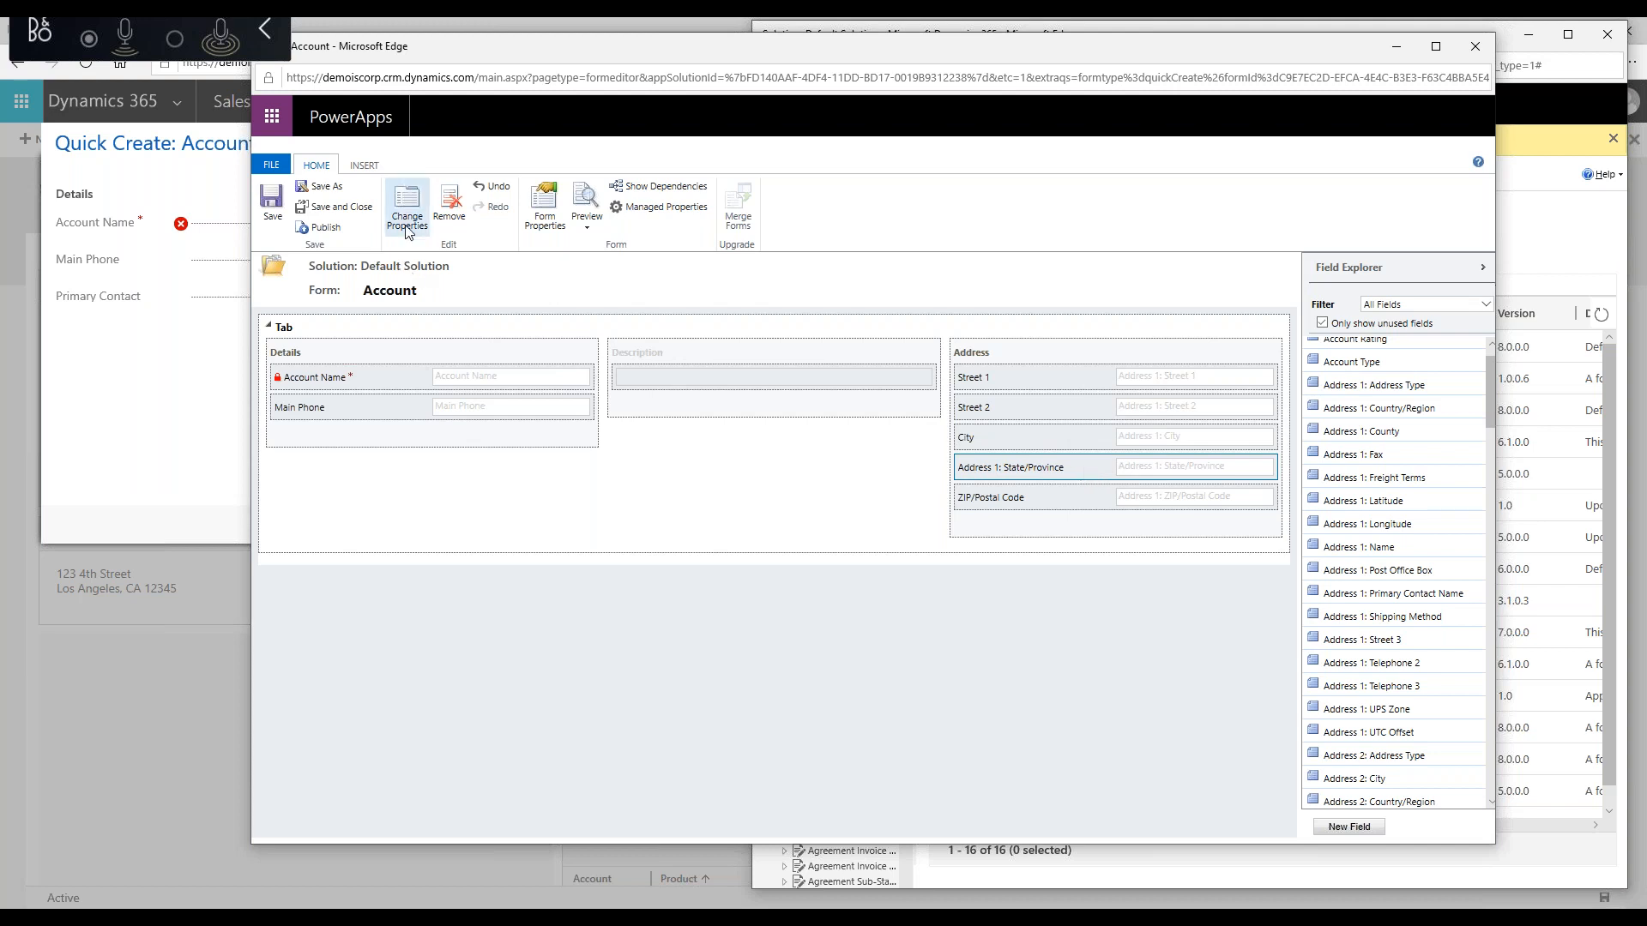
double_click(1083, 471)
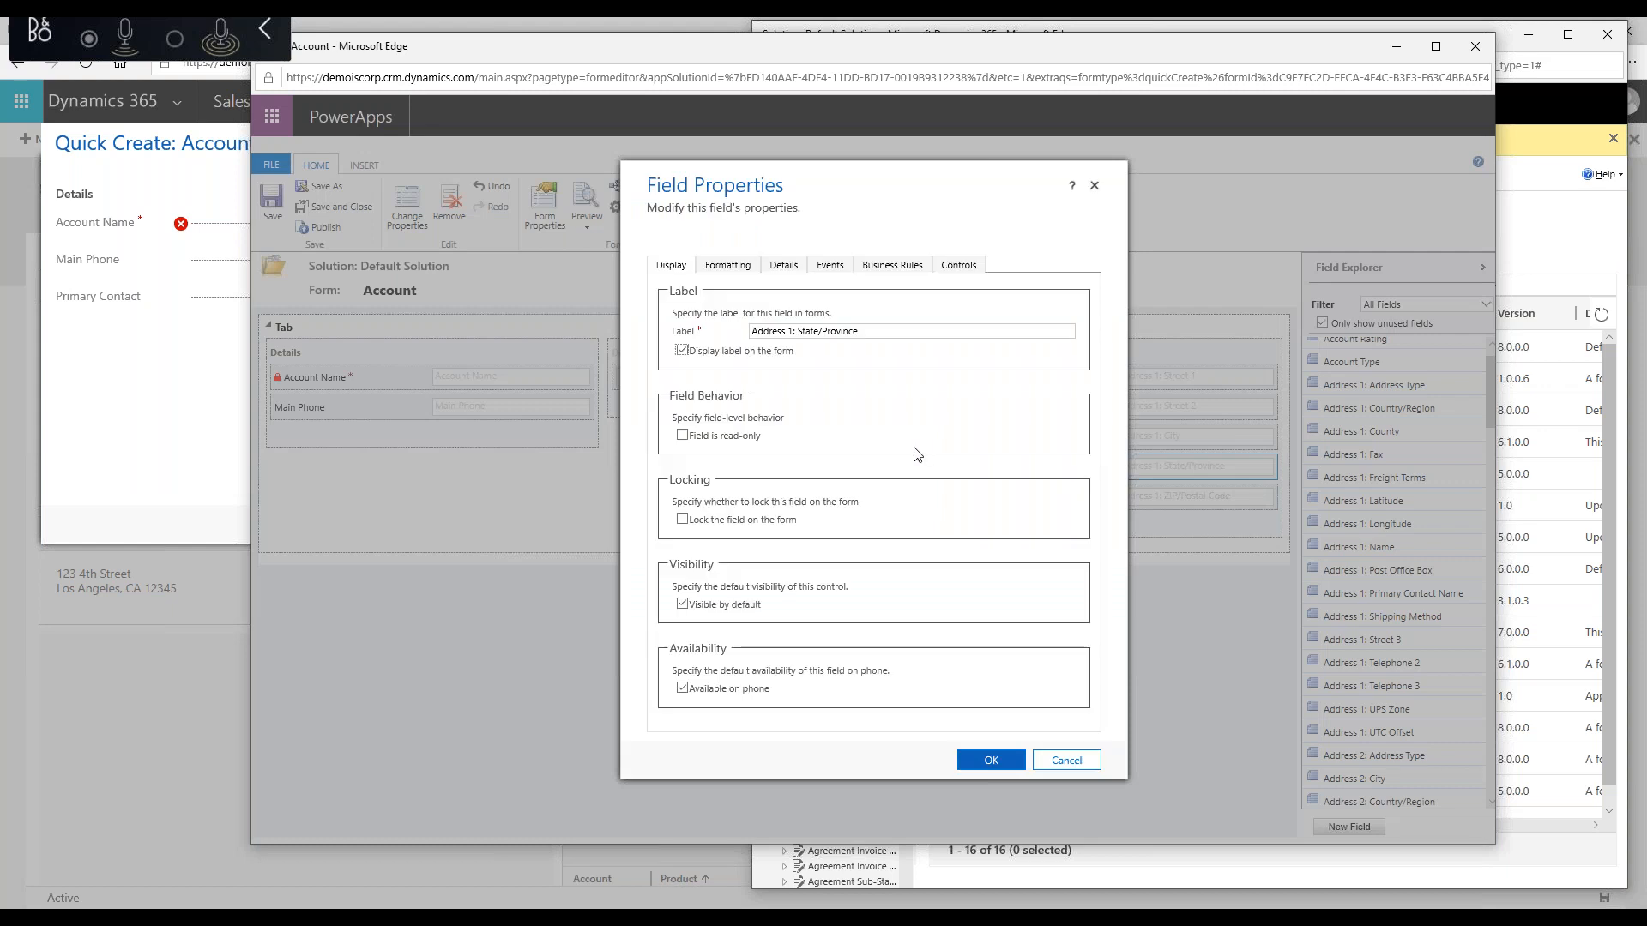
left_click(886, 331)
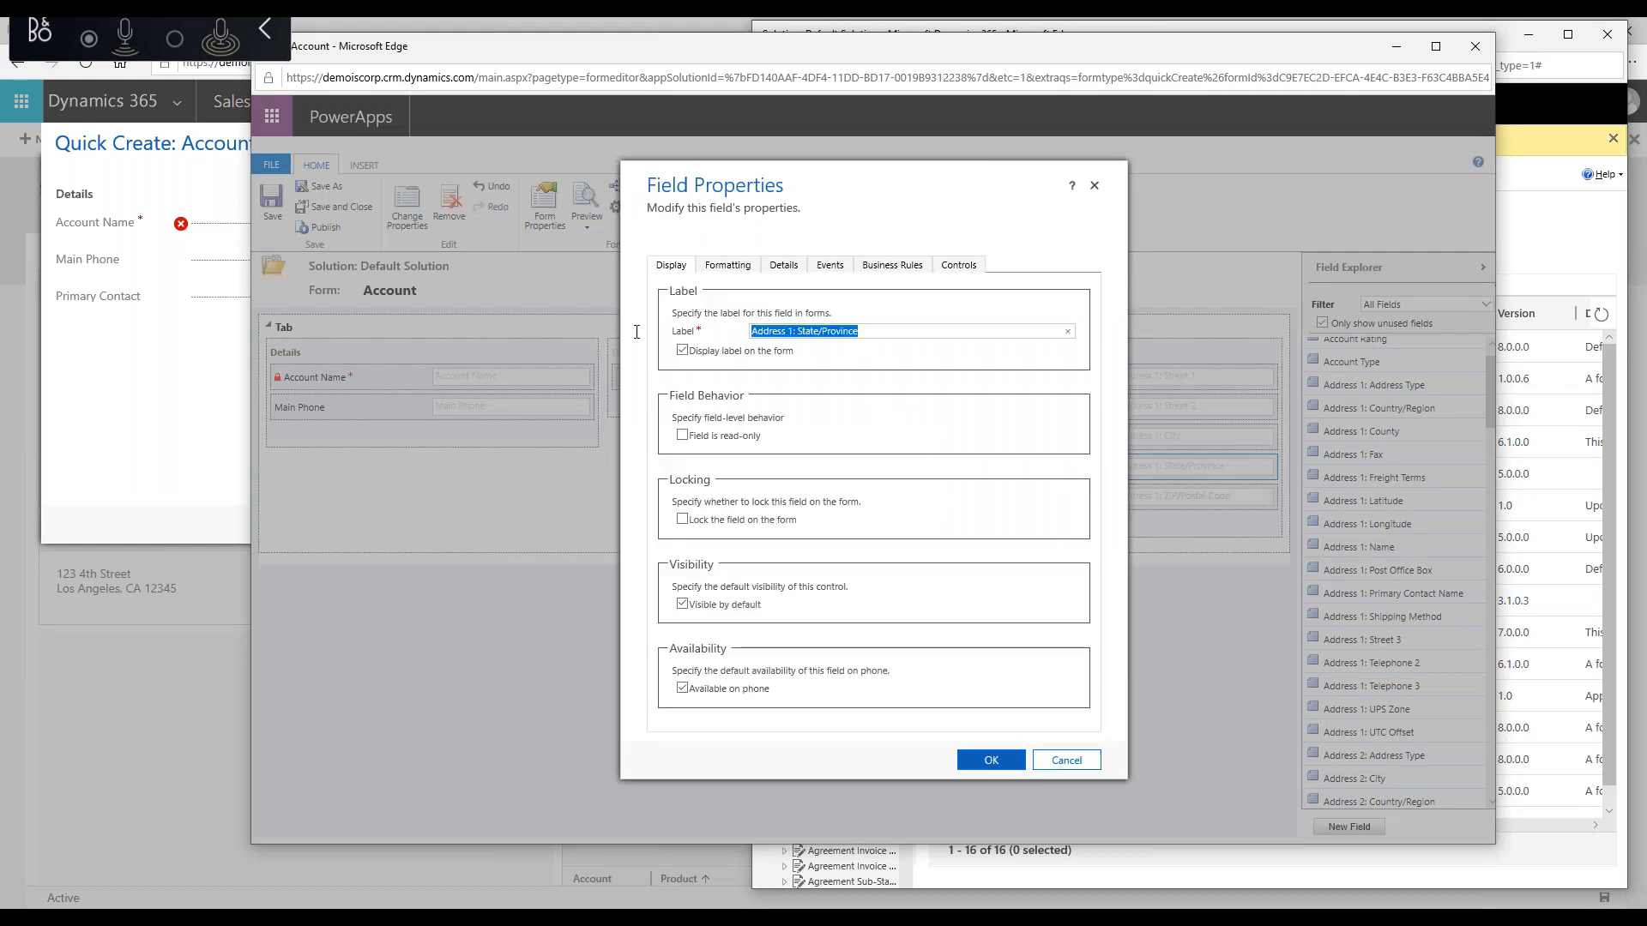
type("State")
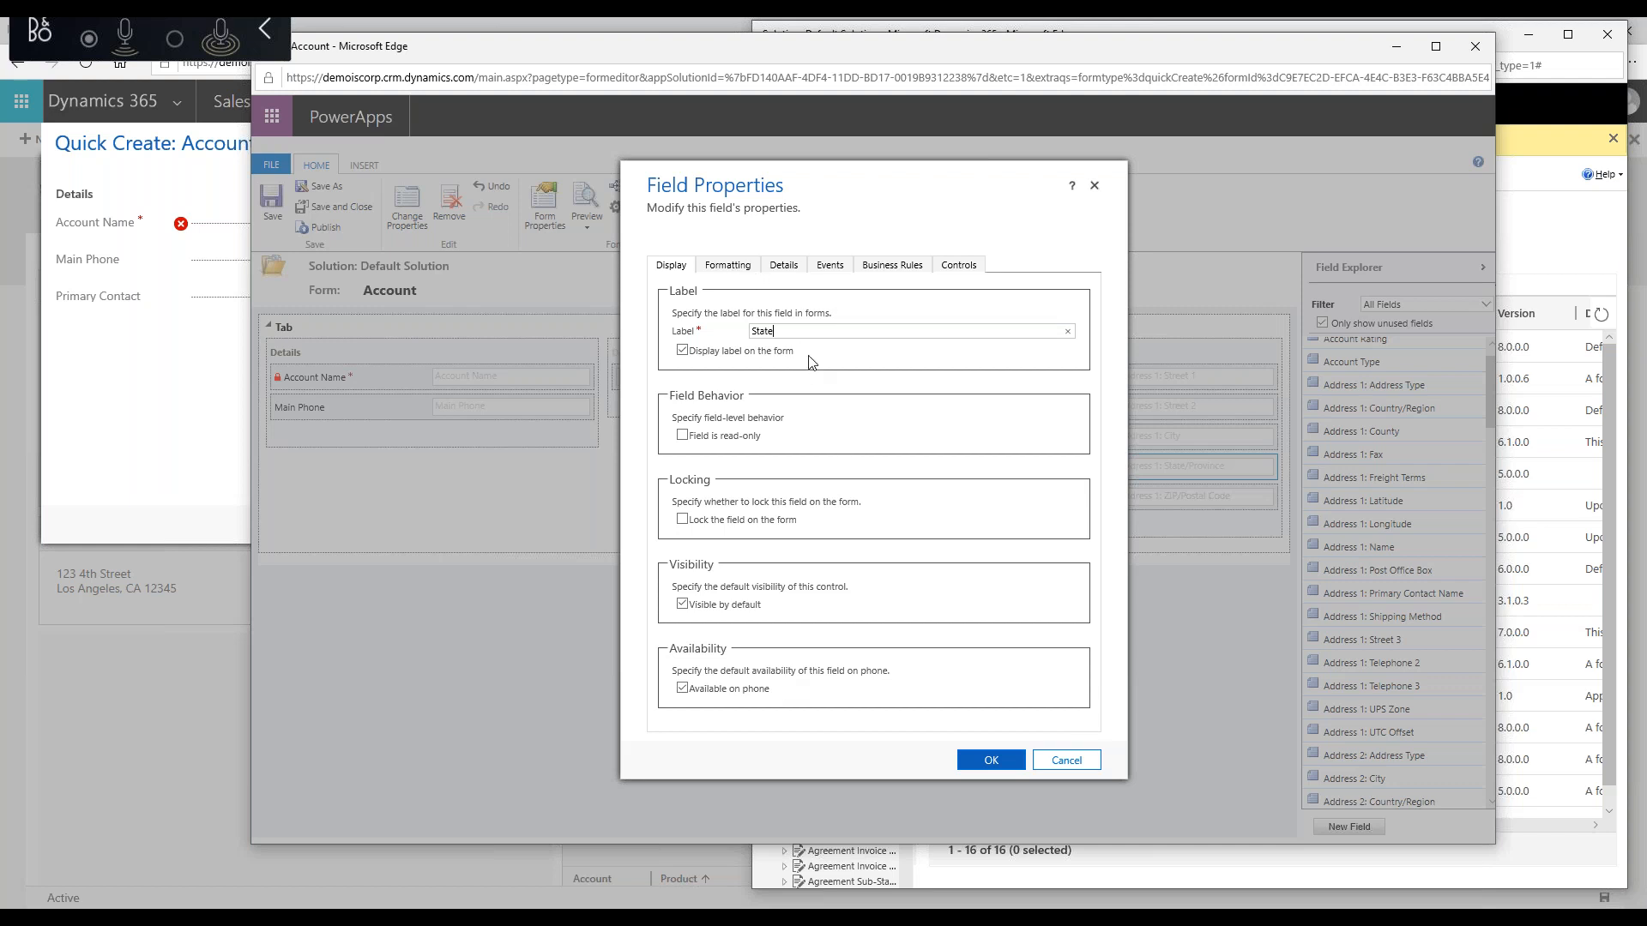
Step: Review the state field's formatting, details, events, business rules and controls settings, and accept its properties
left_click(737, 273)
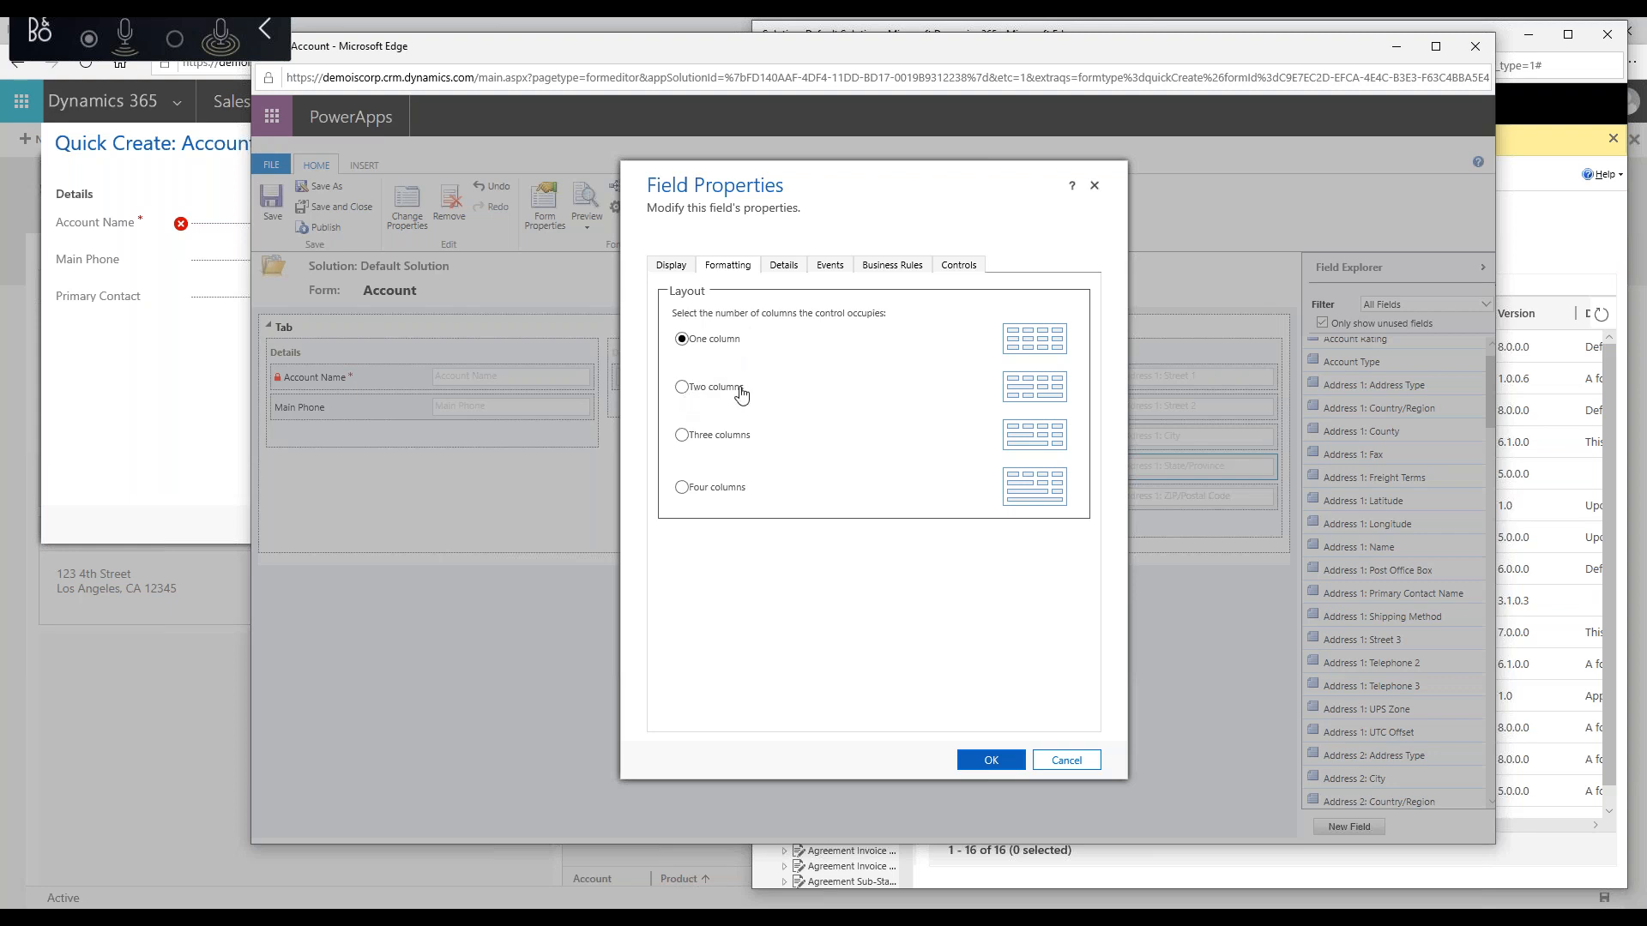
left_click(781, 271)
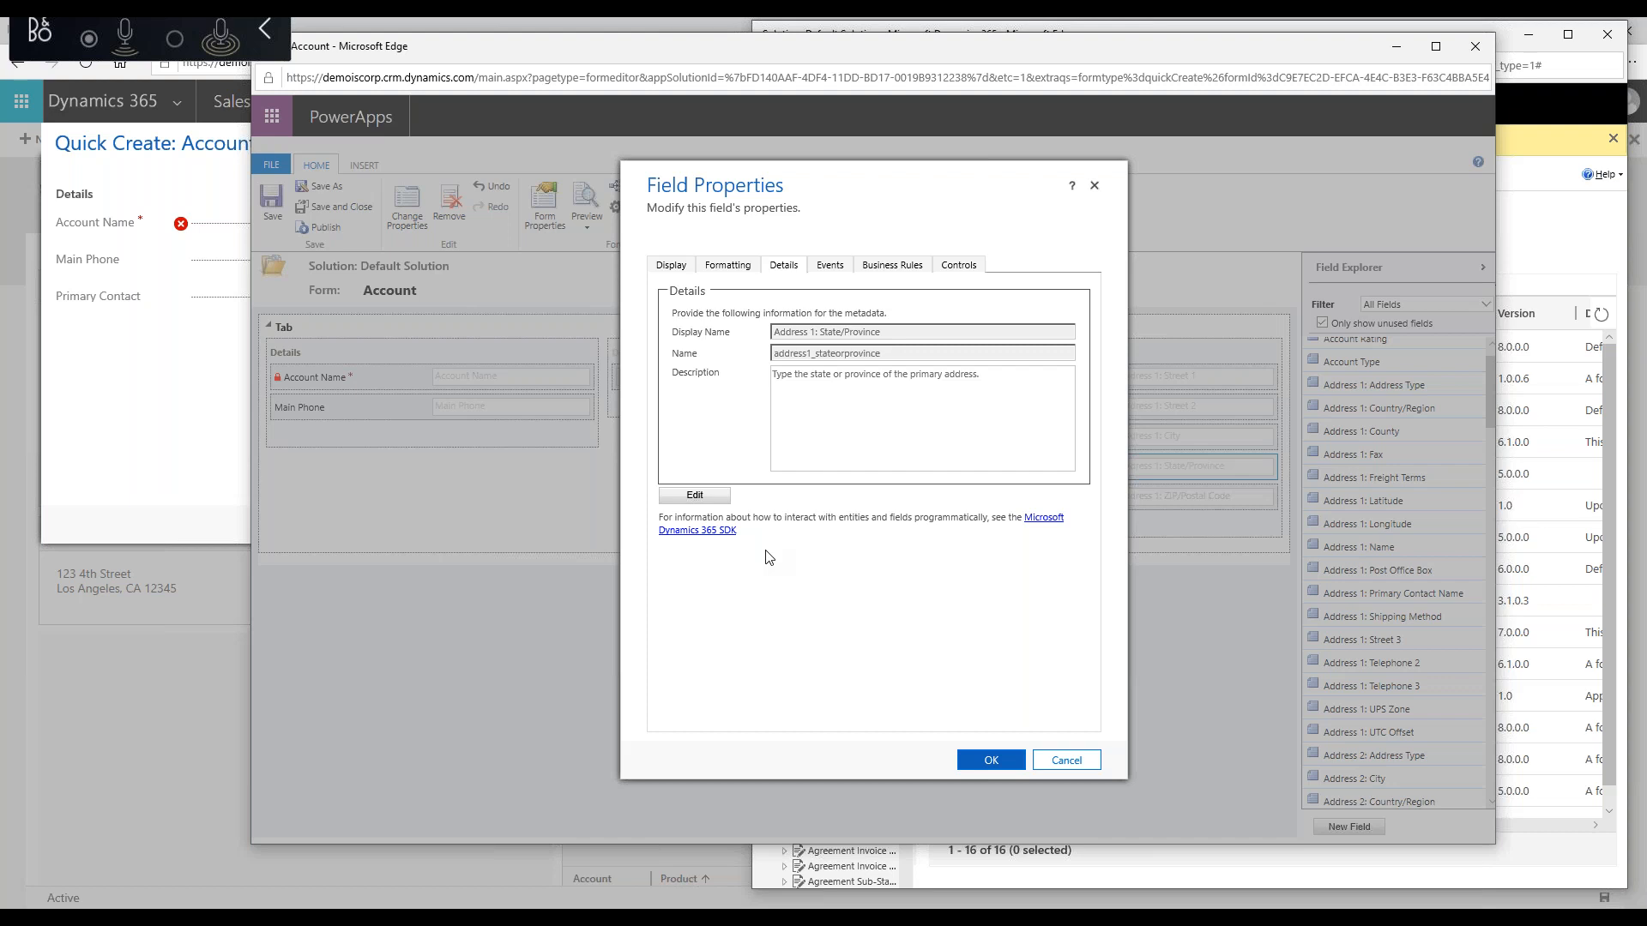
left_click(836, 269)
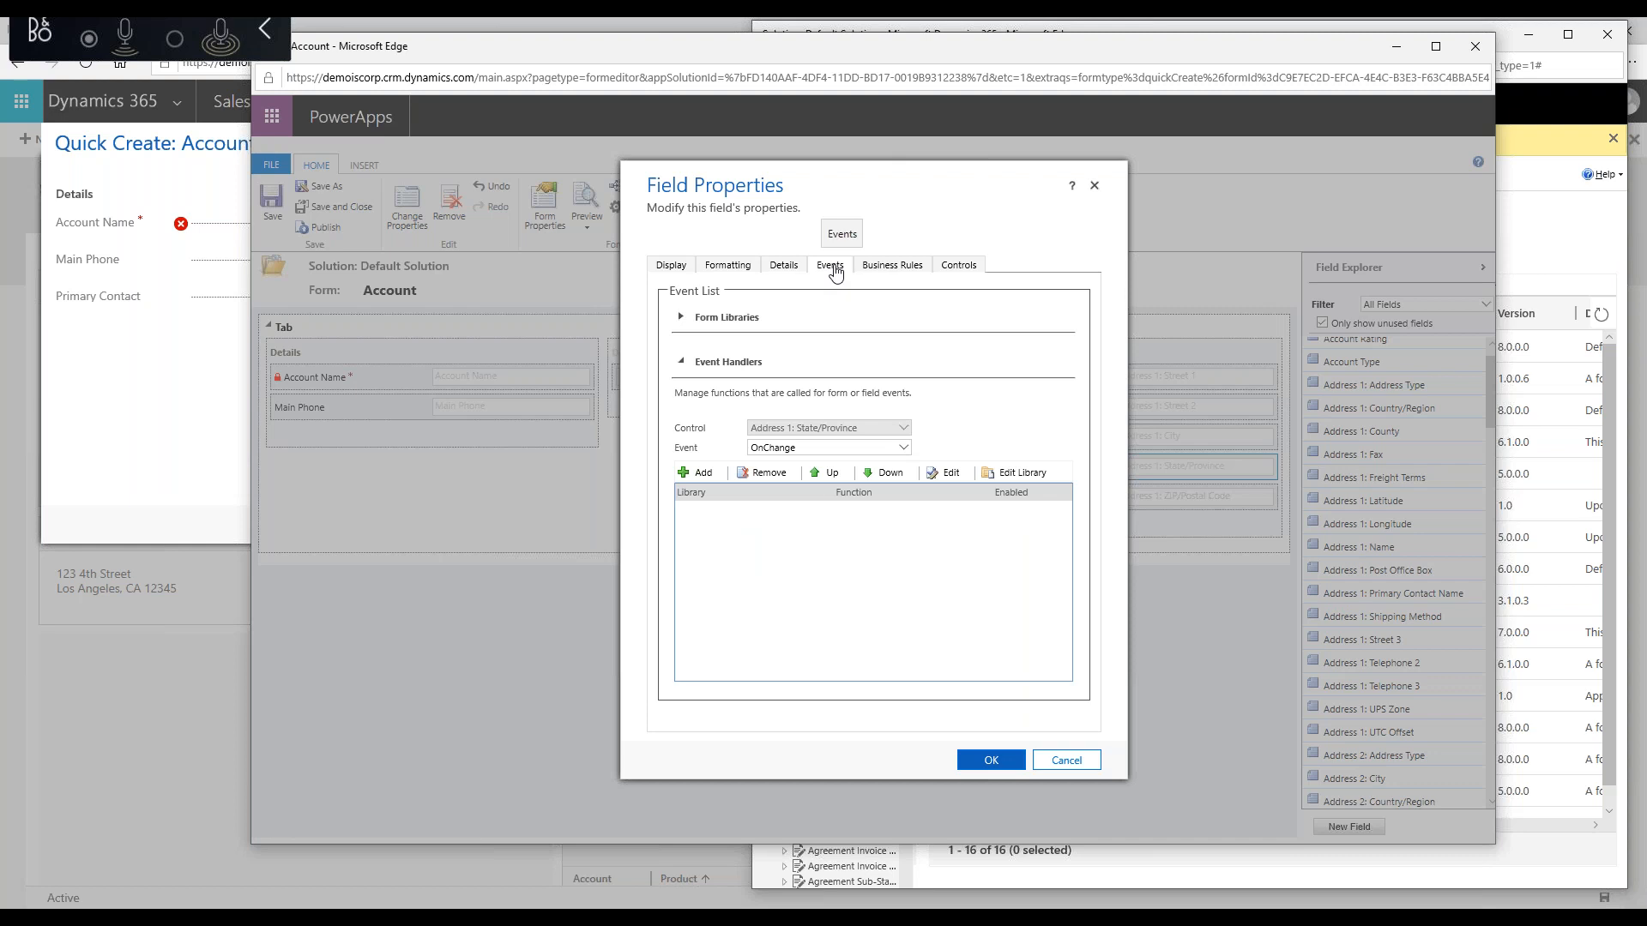
left_click(895, 267)
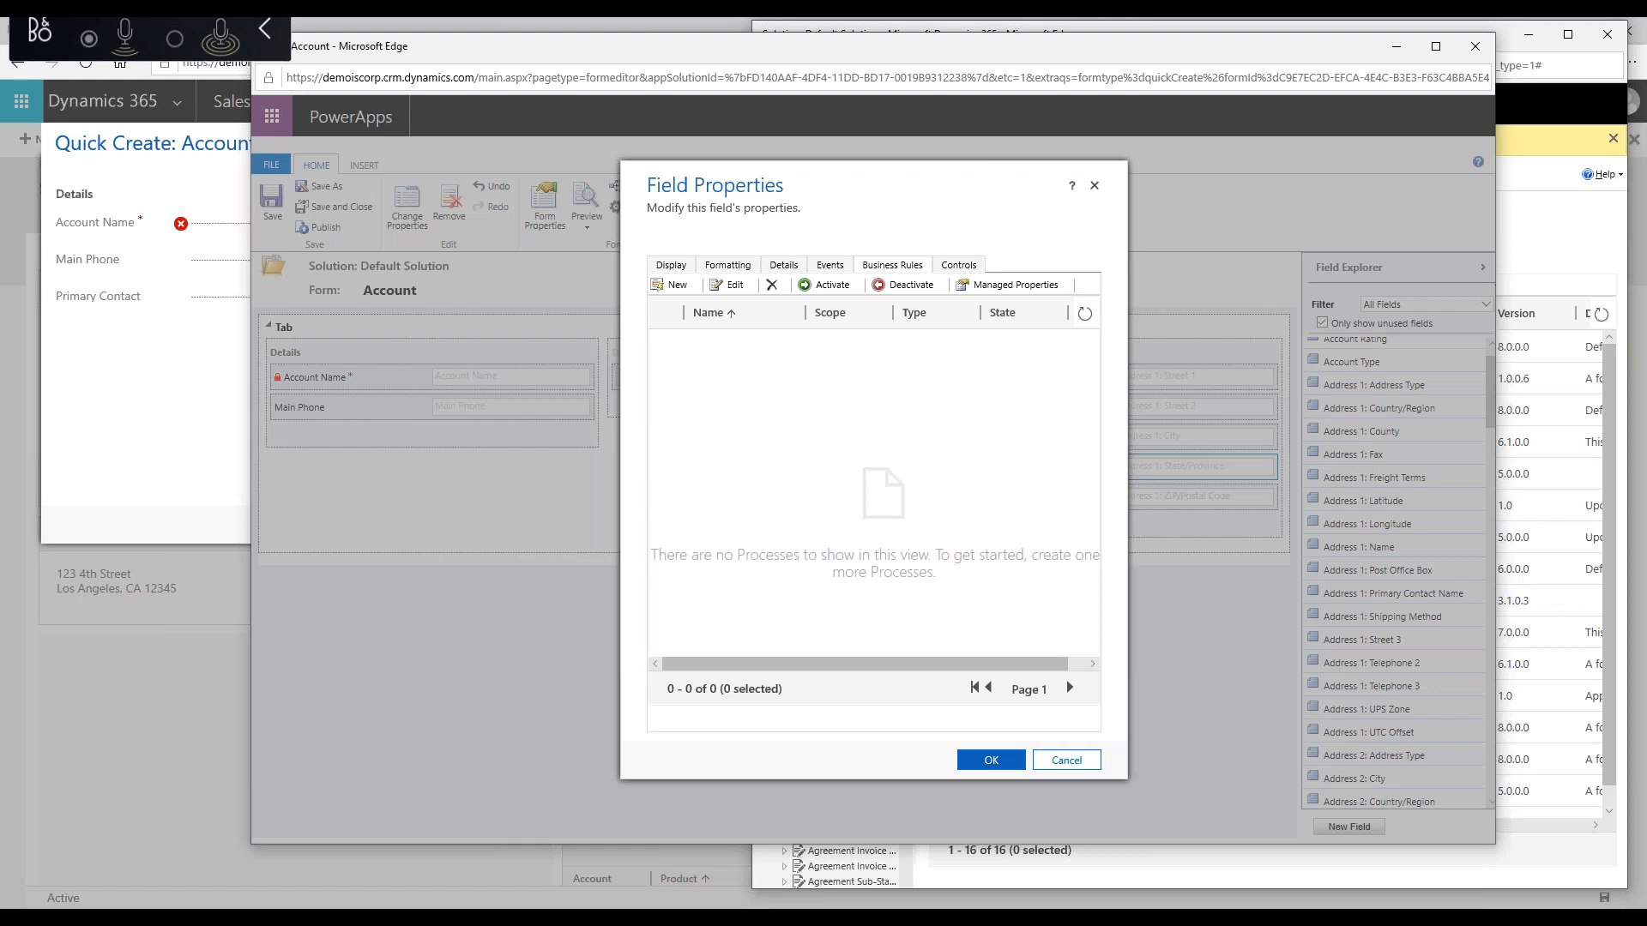
left_click(965, 265)
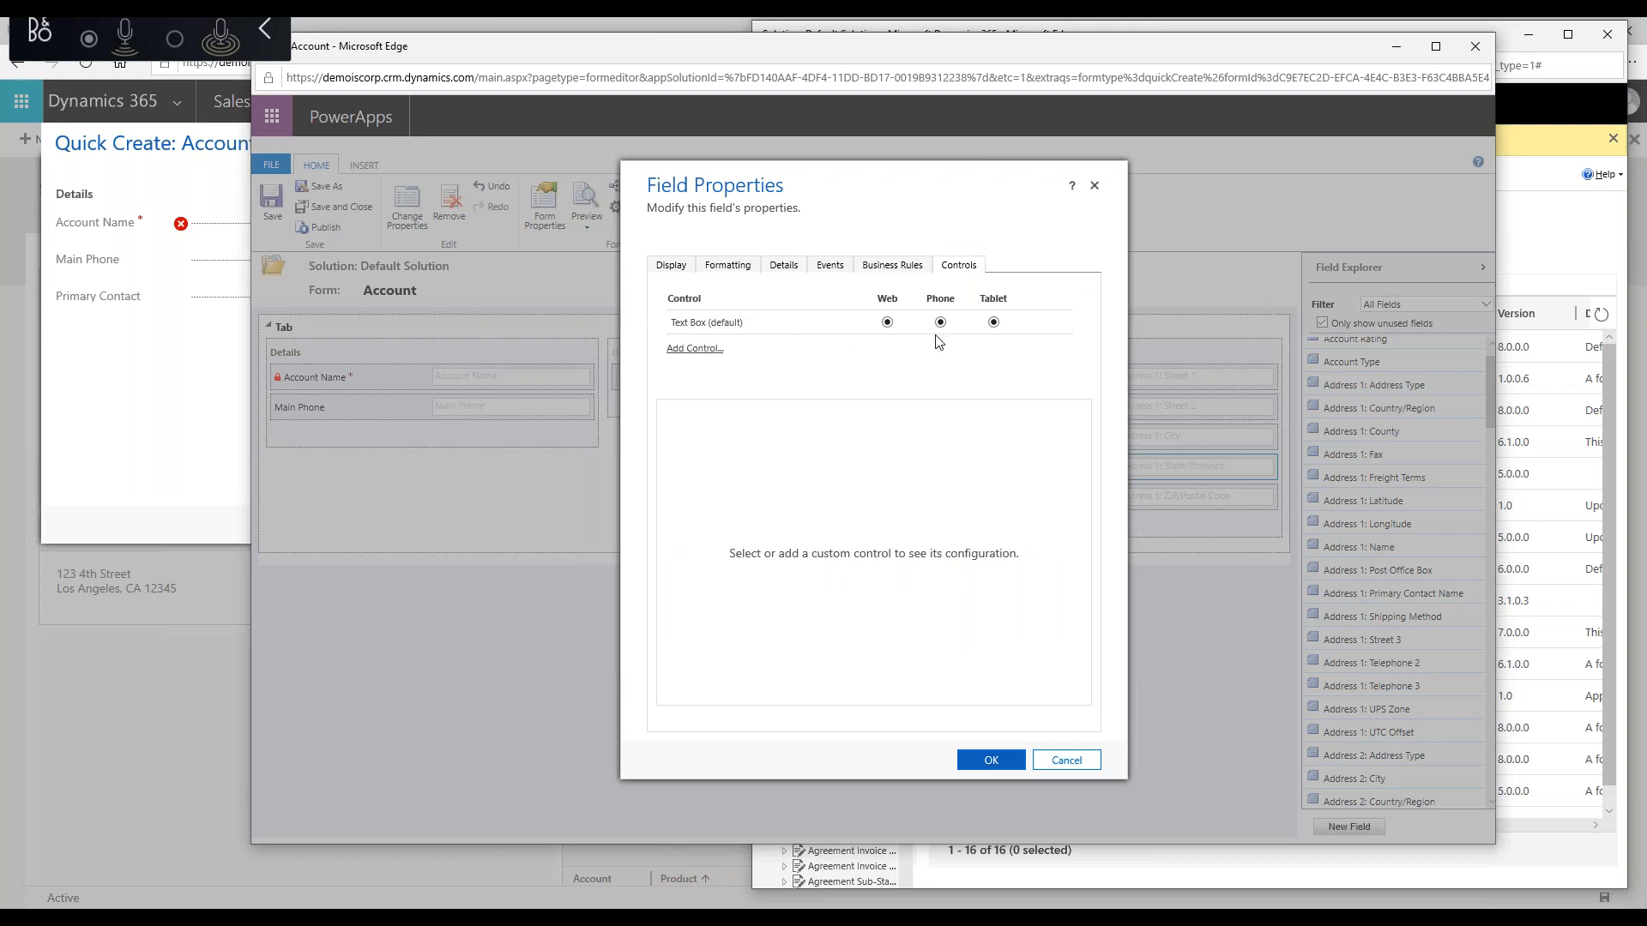
left_click(988, 763)
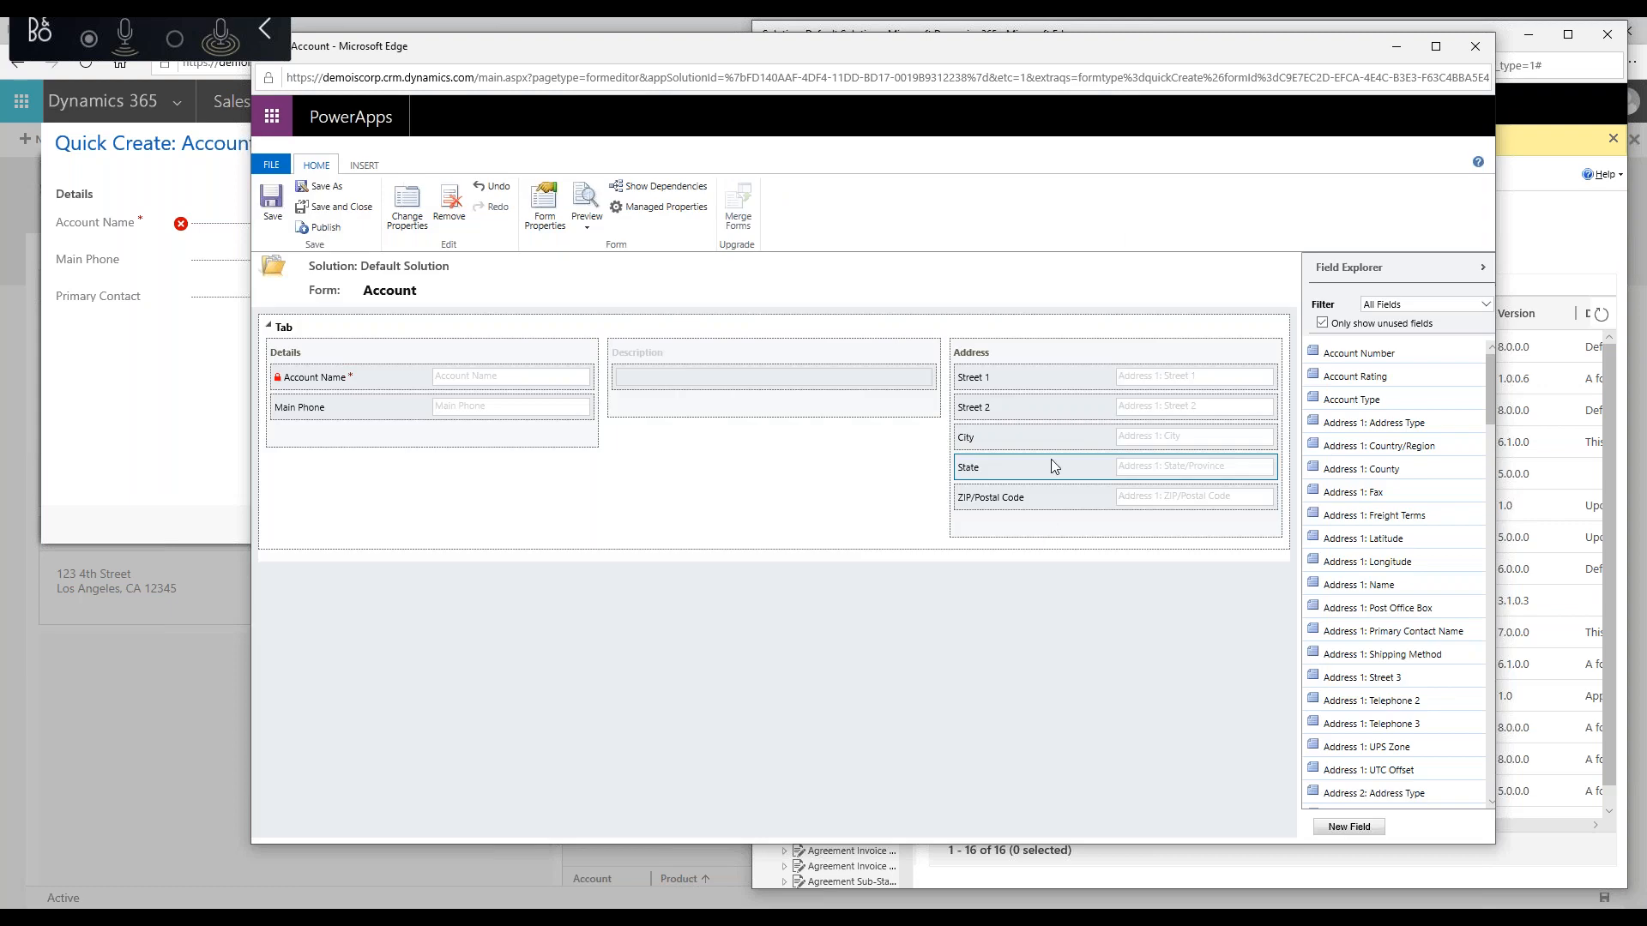
Step: Set the field label alignment of the Details section to Right
left_click(412, 362)
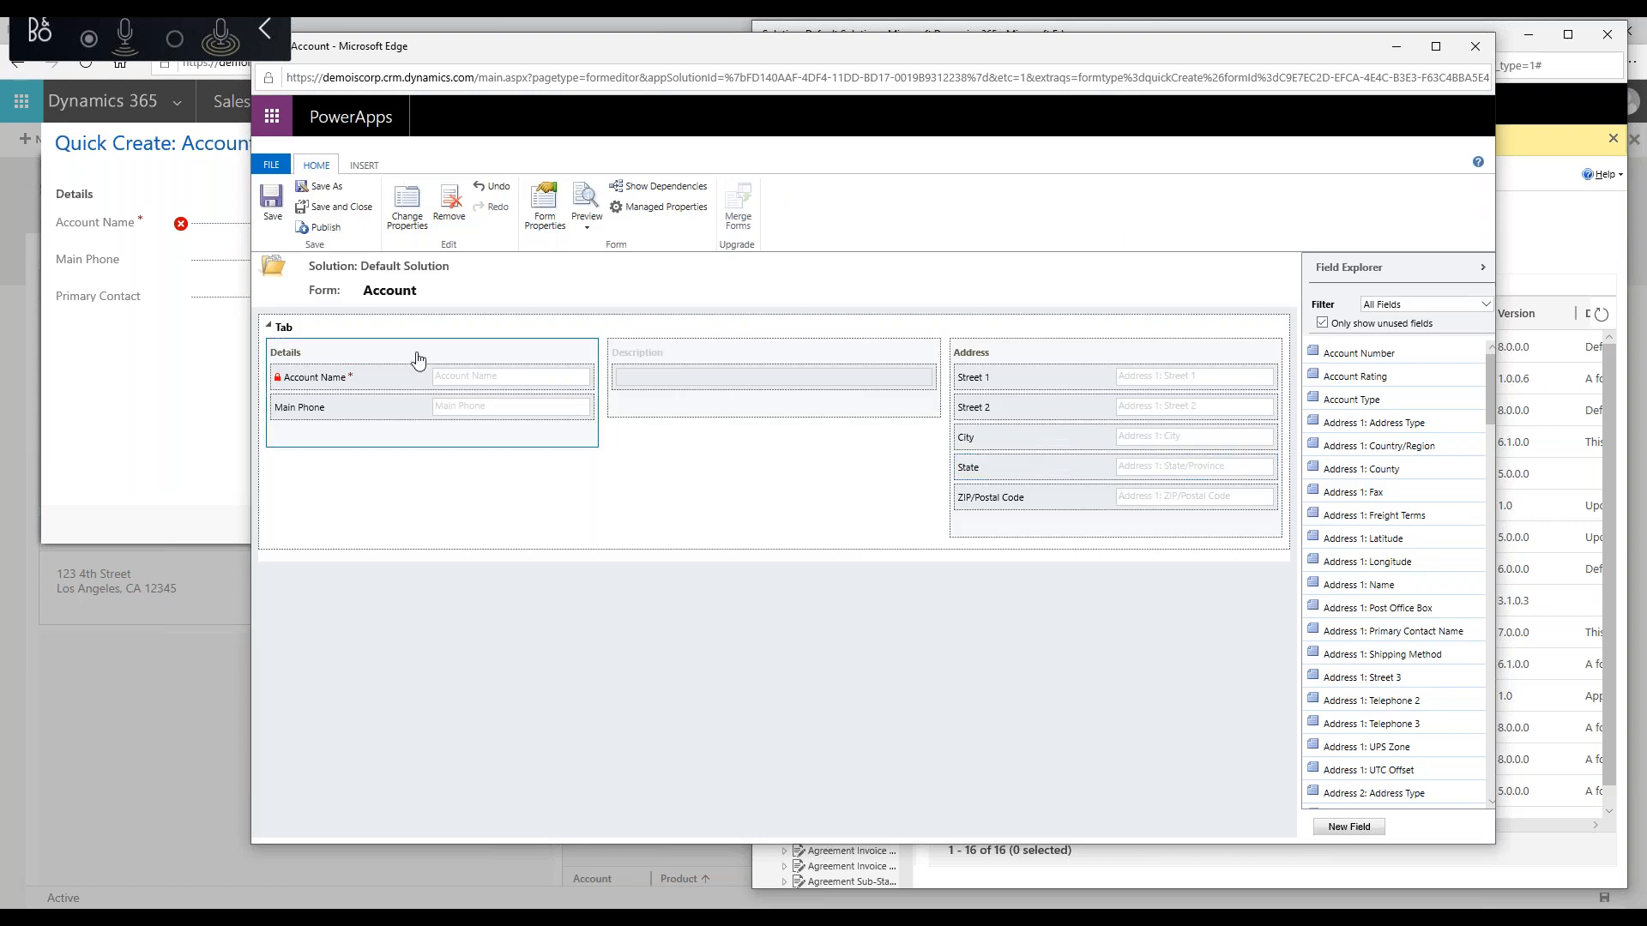
left_click(409, 210)
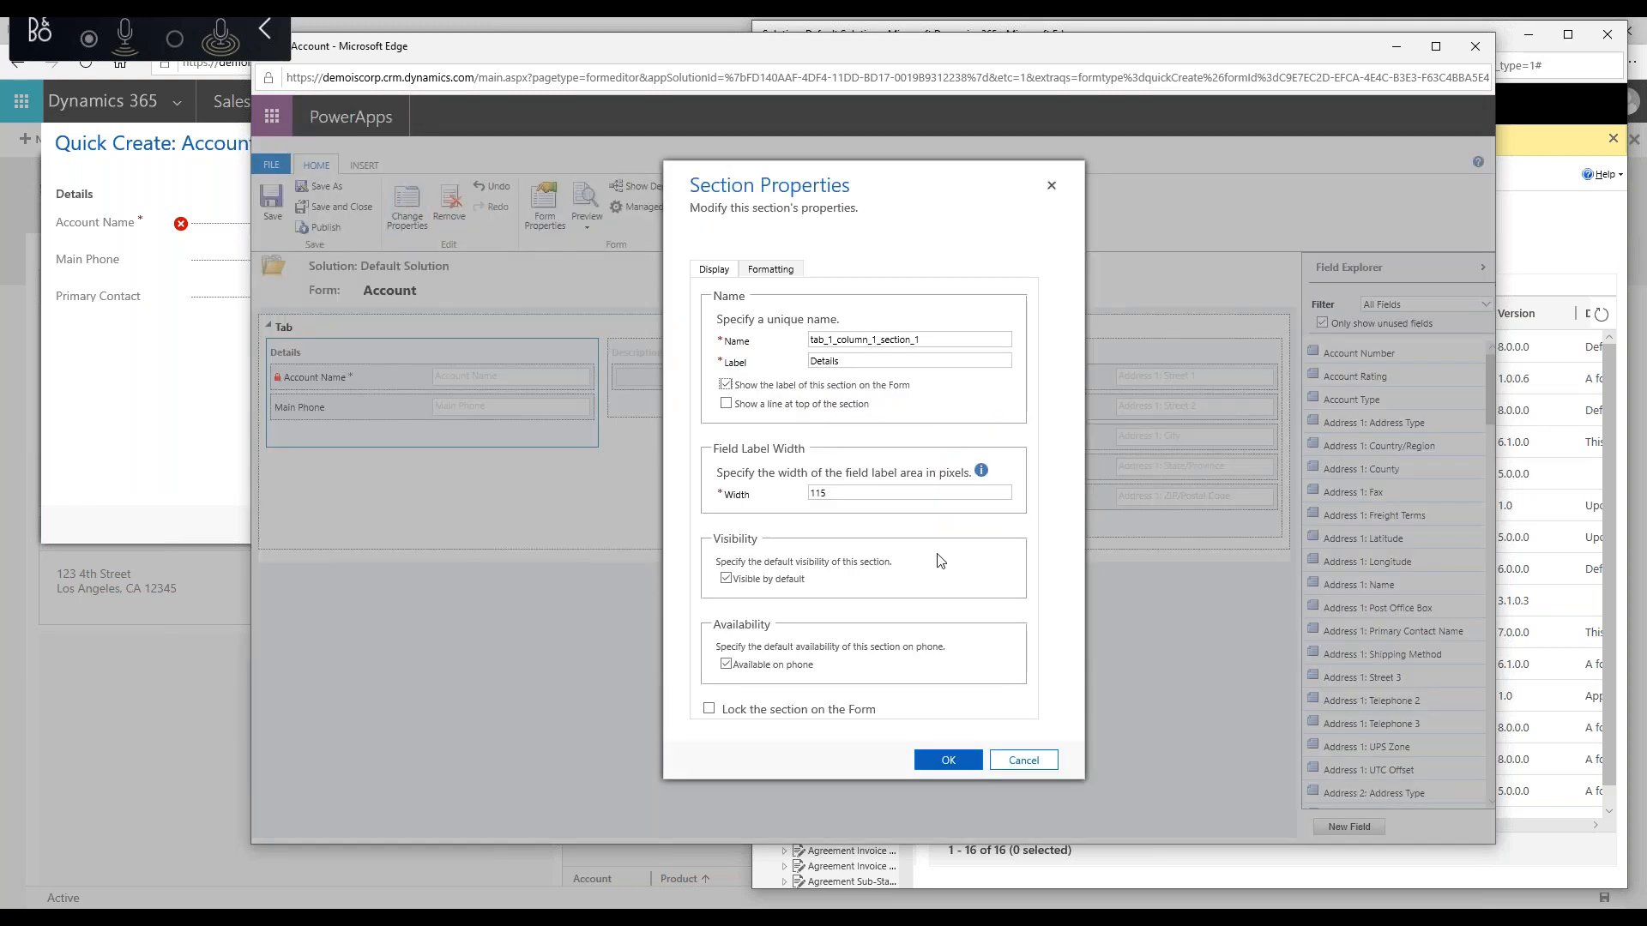
left_click(763, 275)
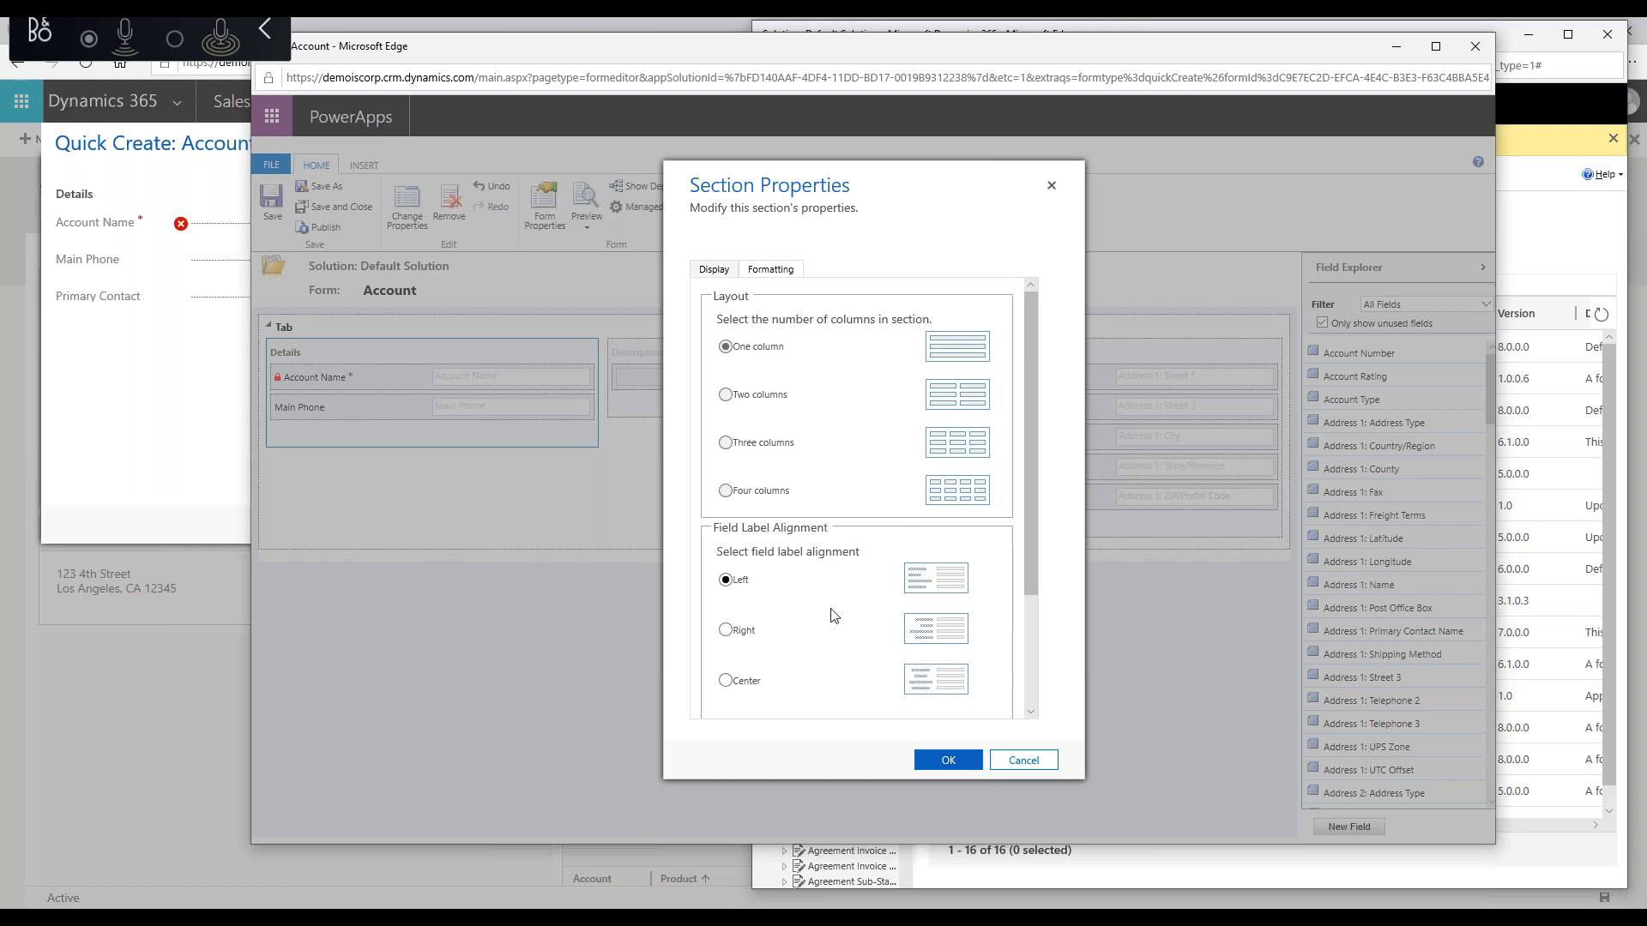
scroll(830, 614, "down", 2)
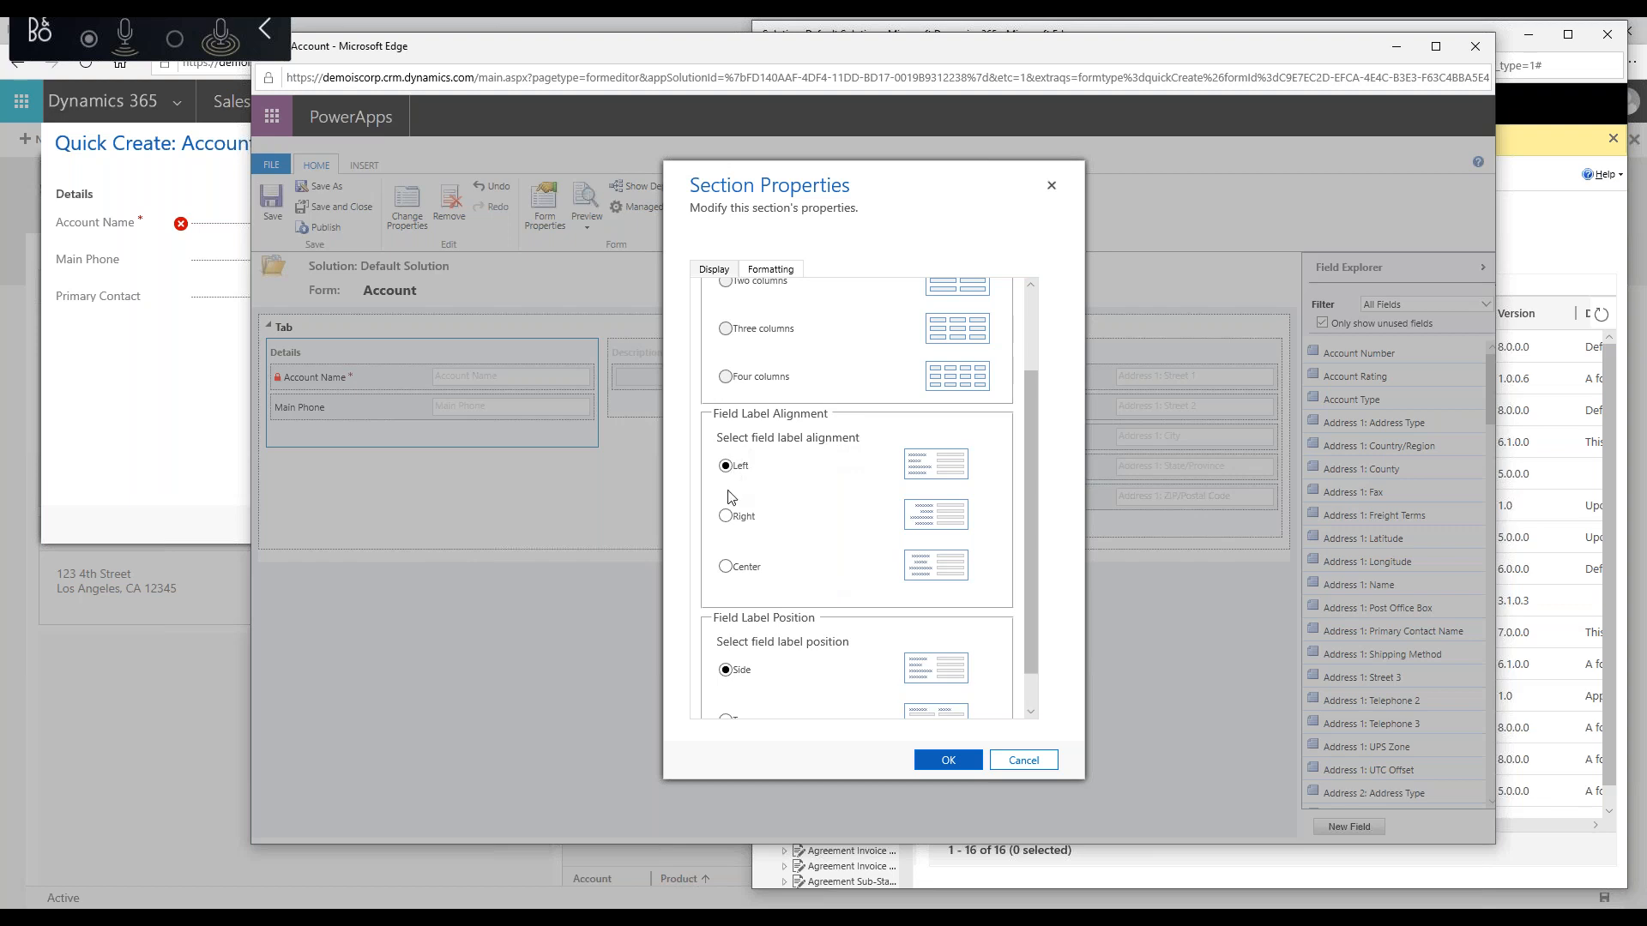
left_click(726, 517)
scroll(867, 563, "down", 1)
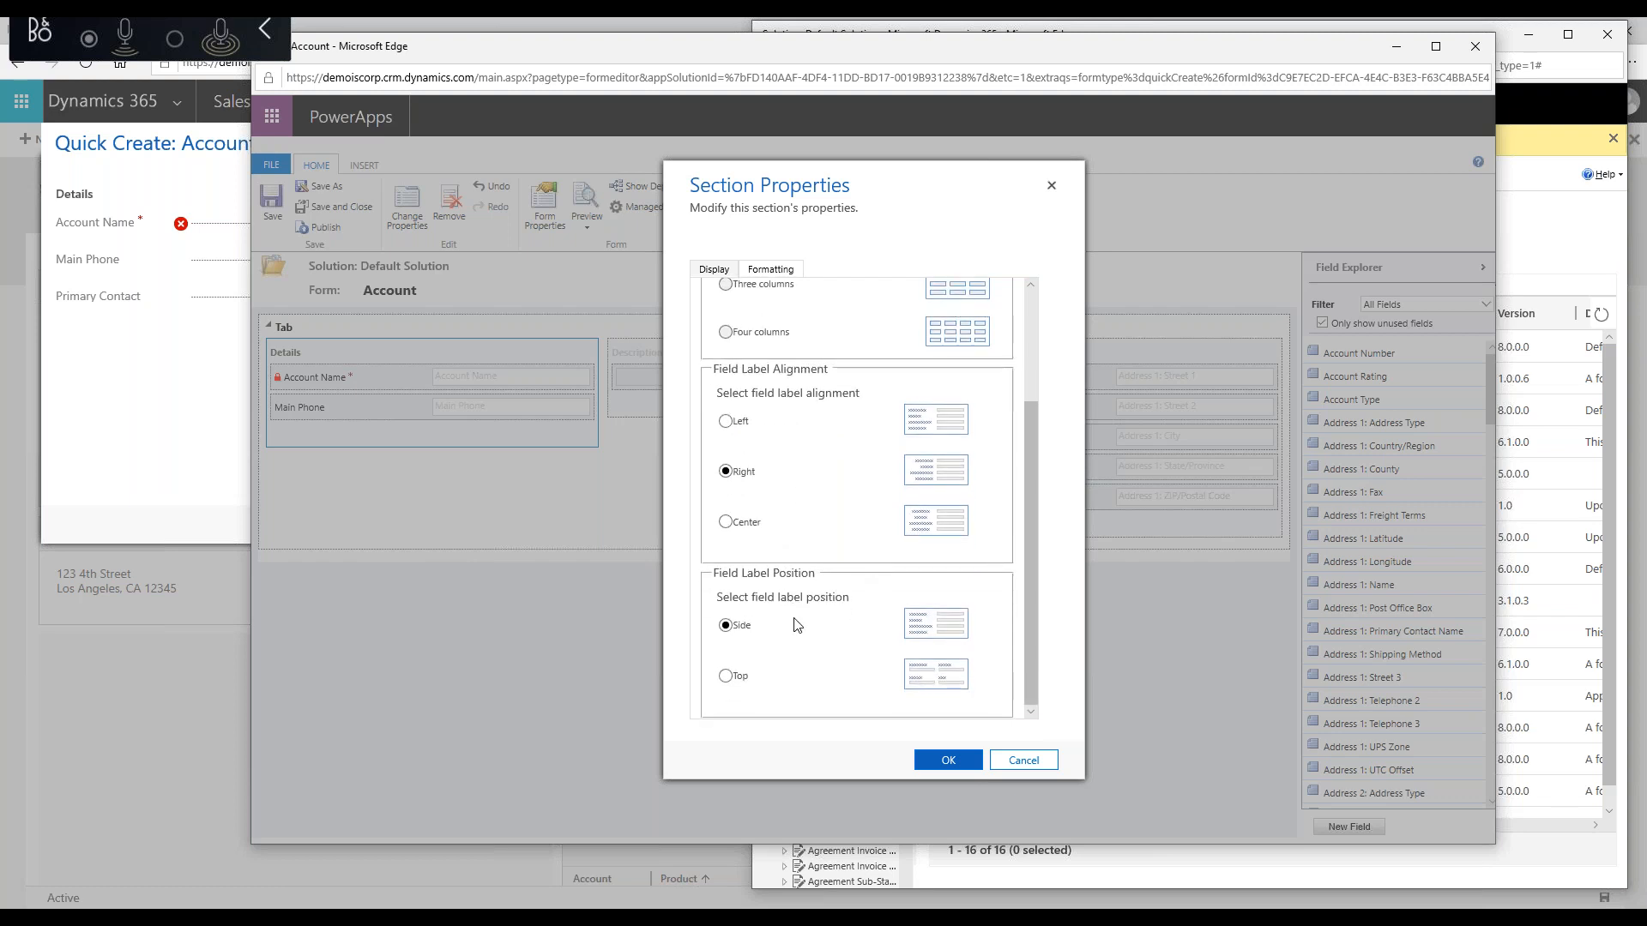
left_click(938, 773)
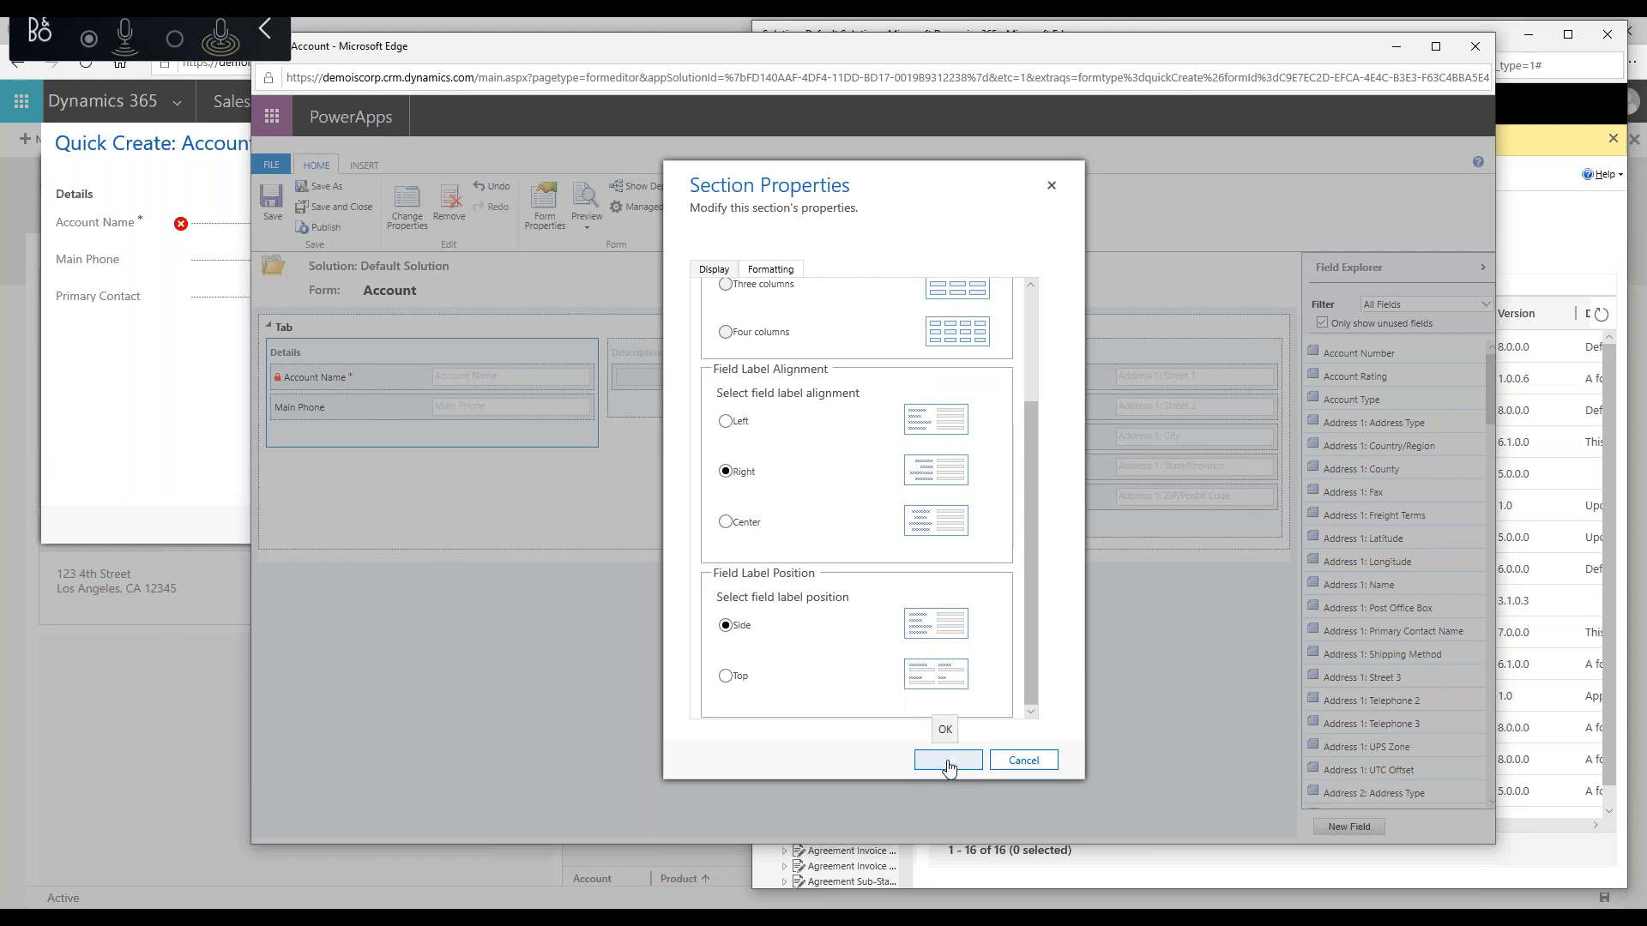
left_click(949, 768)
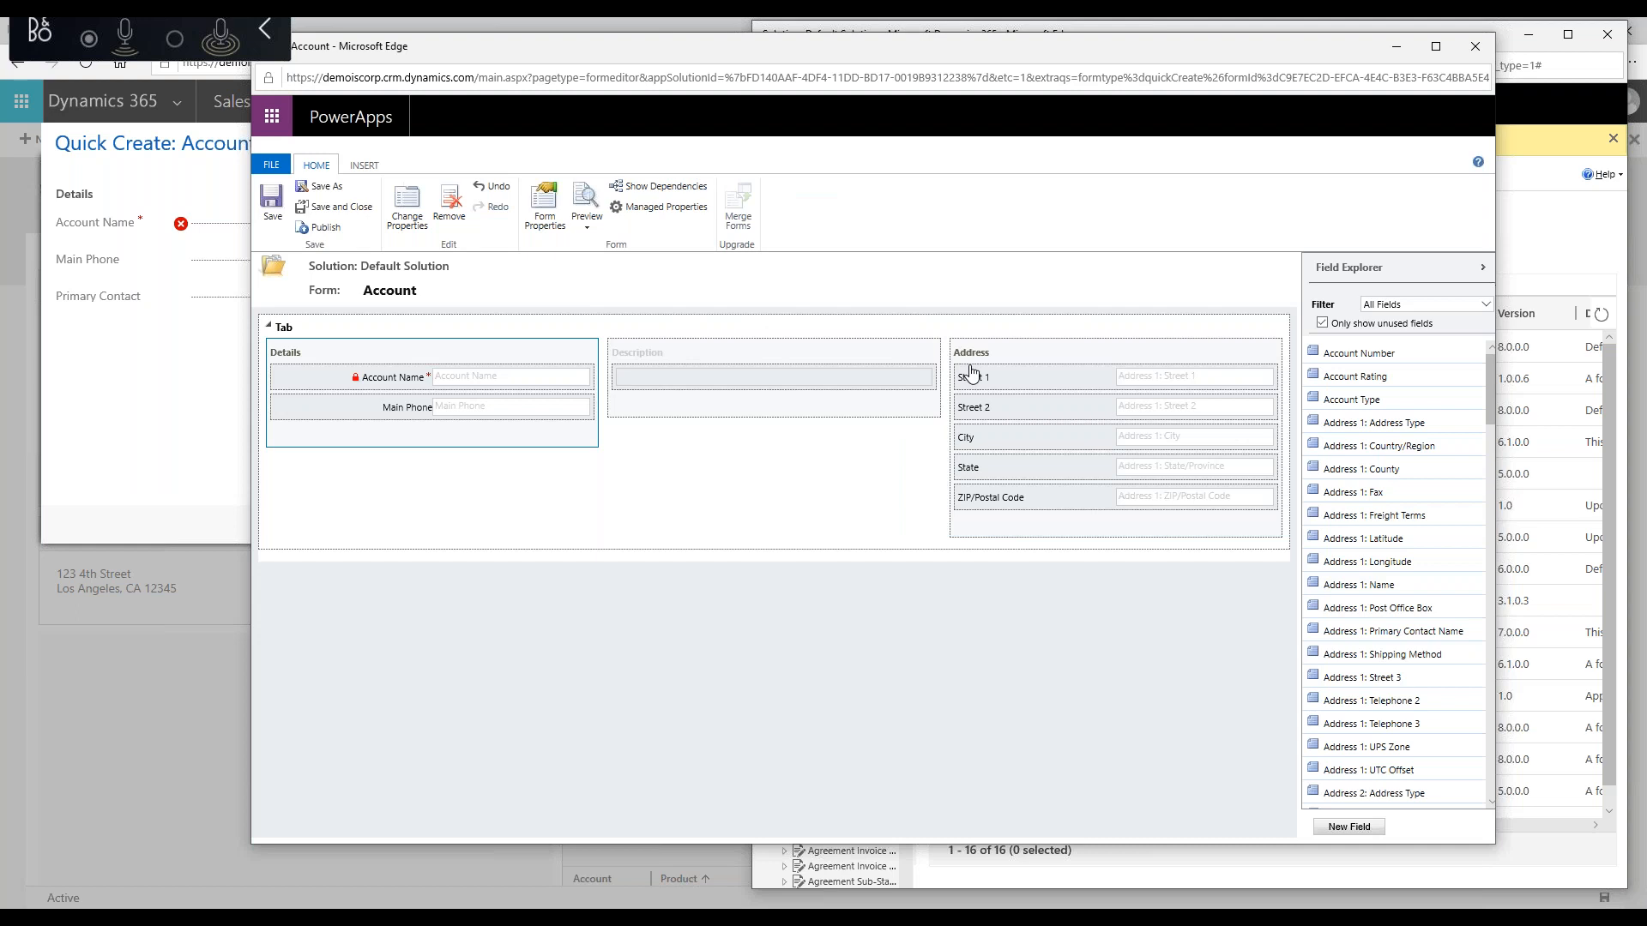
Step: Set the field label position of the Address section to Top
double_click(1026, 350)
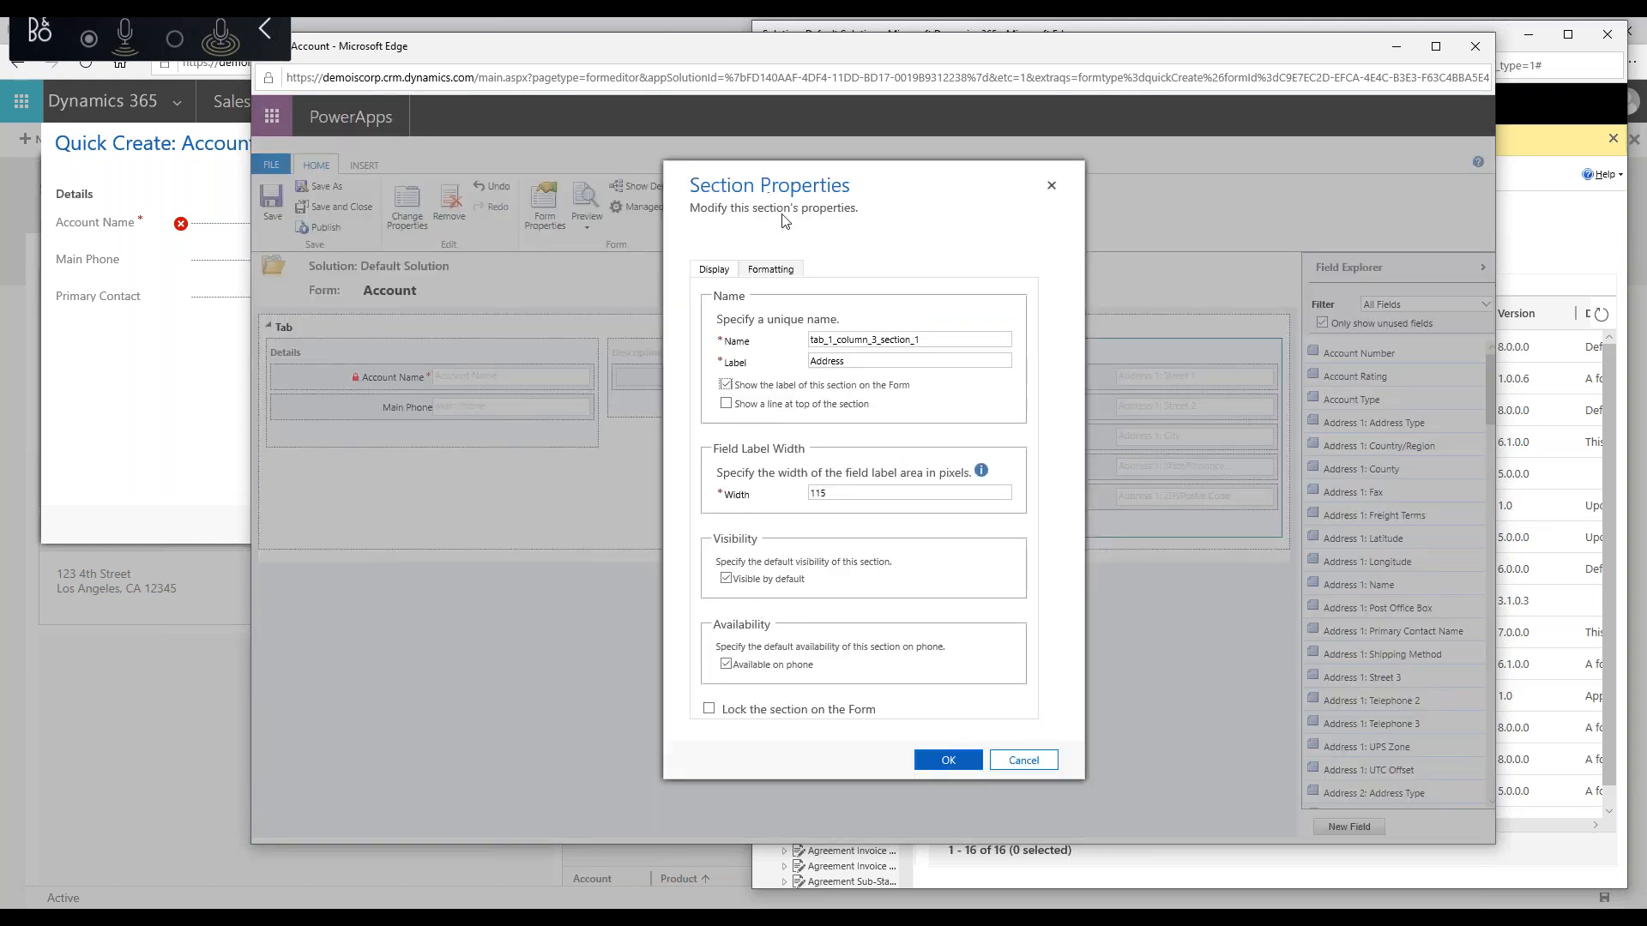
left_click(772, 273)
scroll(738, 686, "down", 2)
left_click(728, 677)
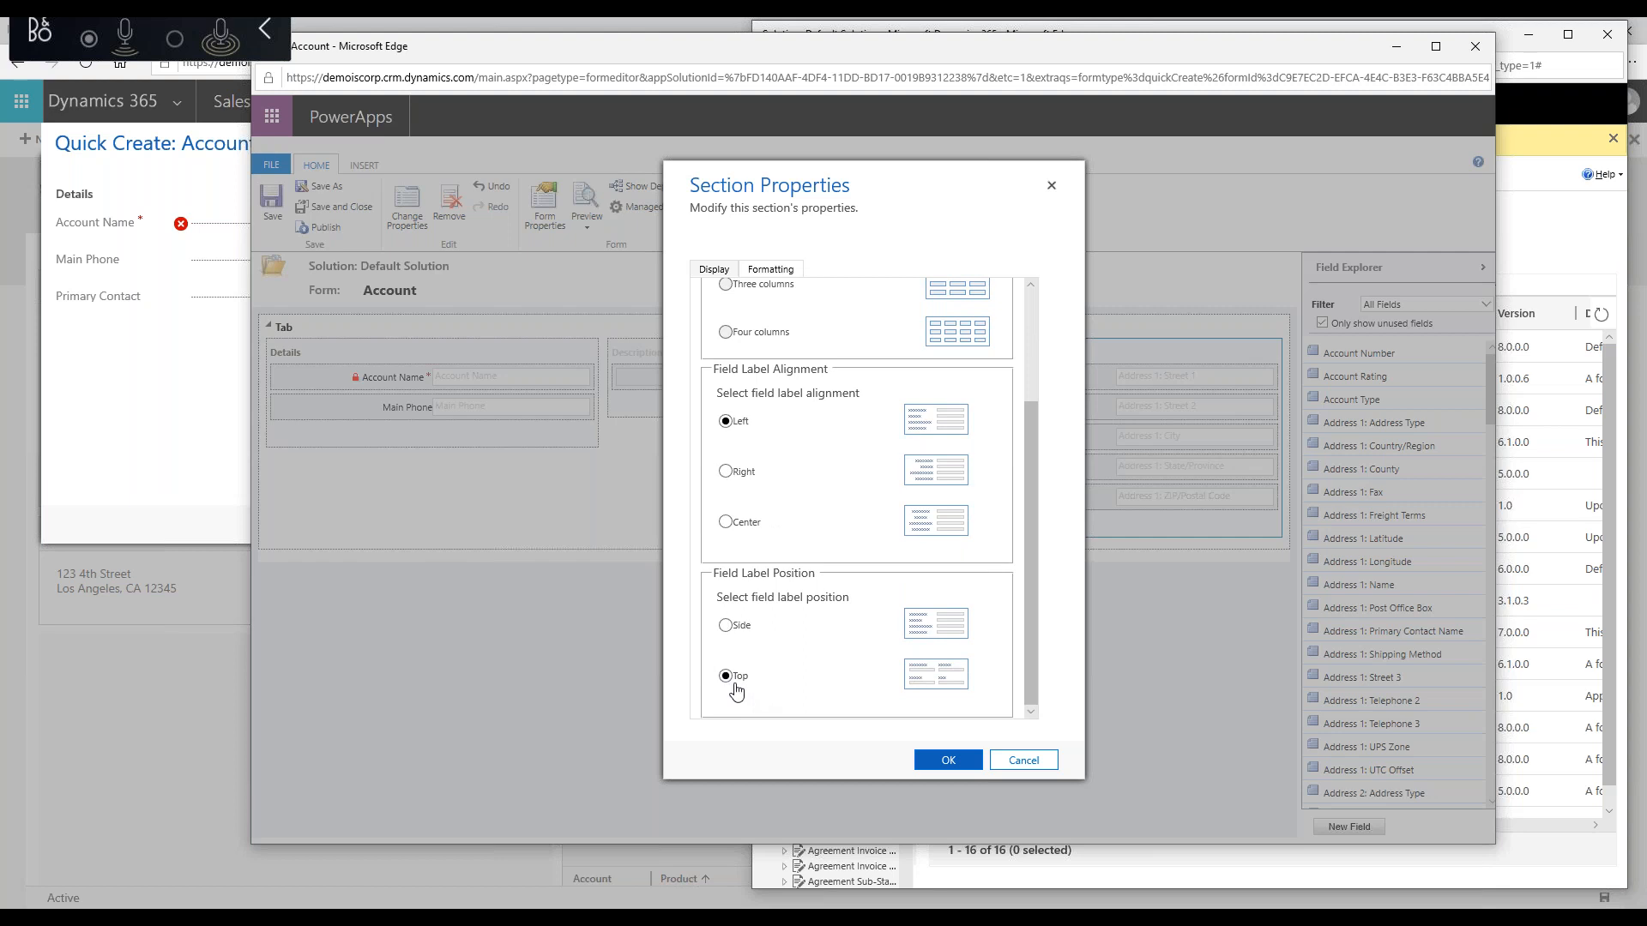
left_click(944, 763)
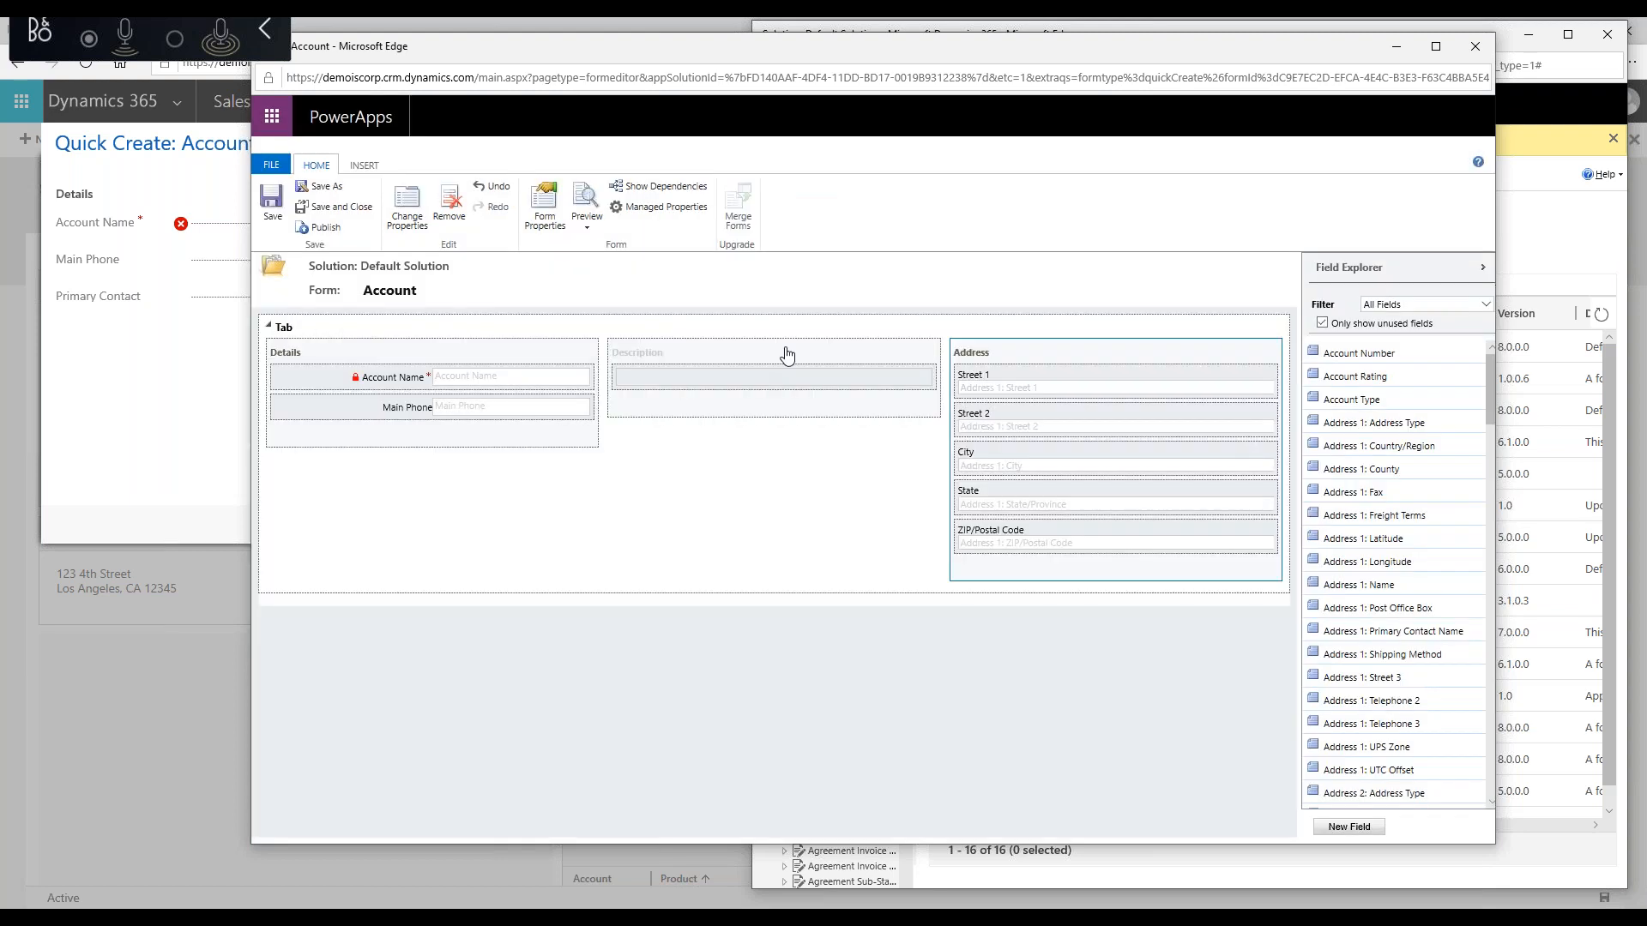
Step: Add the Industry field to the empty Description section of the form
scroll(1369, 677, "down", 10)
scroll(1370, 615, "down", 4)
left_click_drag(1345, 592, 782, 377)
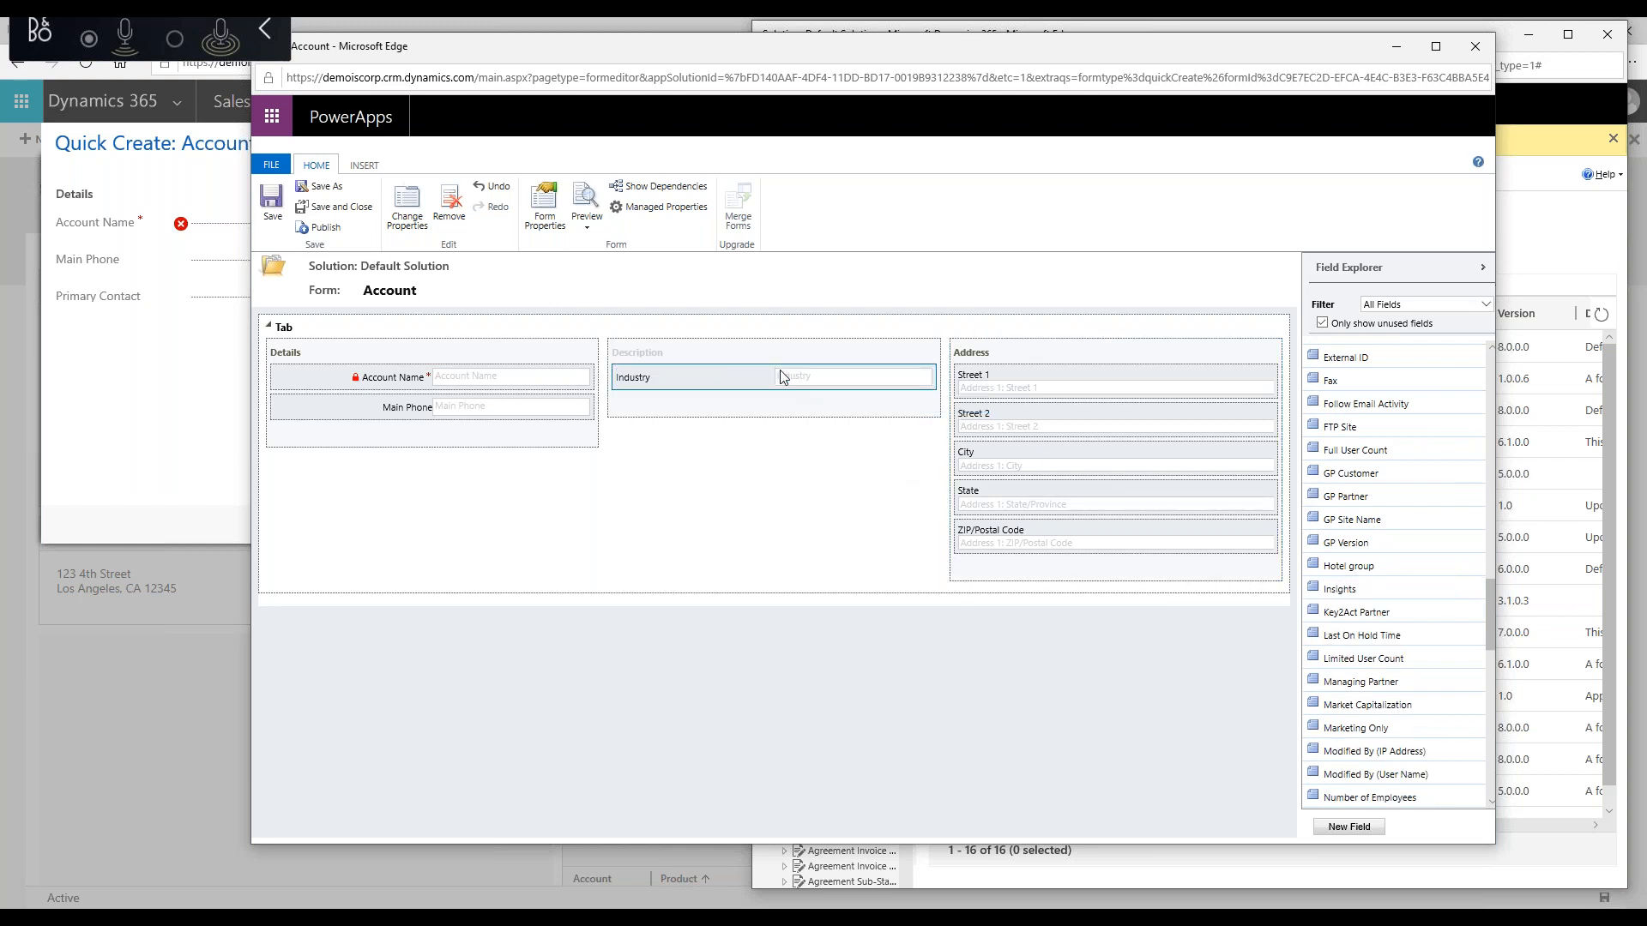
Step: Add the Power BI Customer field below Industry in the Description section
scroll(1377, 589, "down", 1)
scroll(1383, 570, "down", 1)
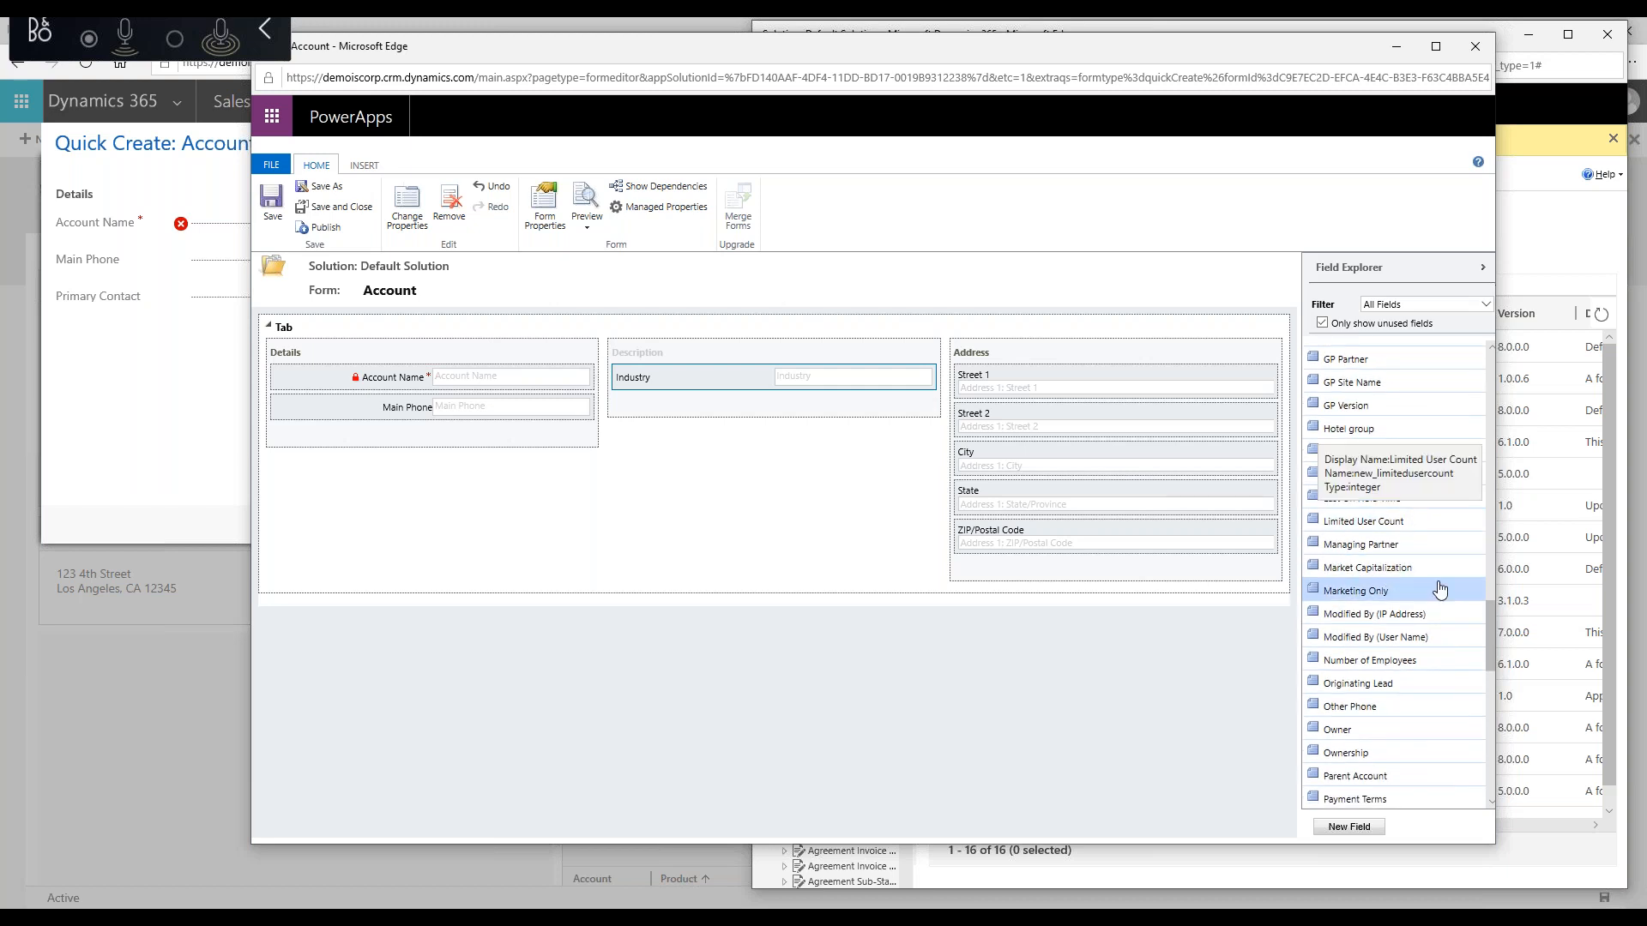
scroll(1407, 592, "down", 3)
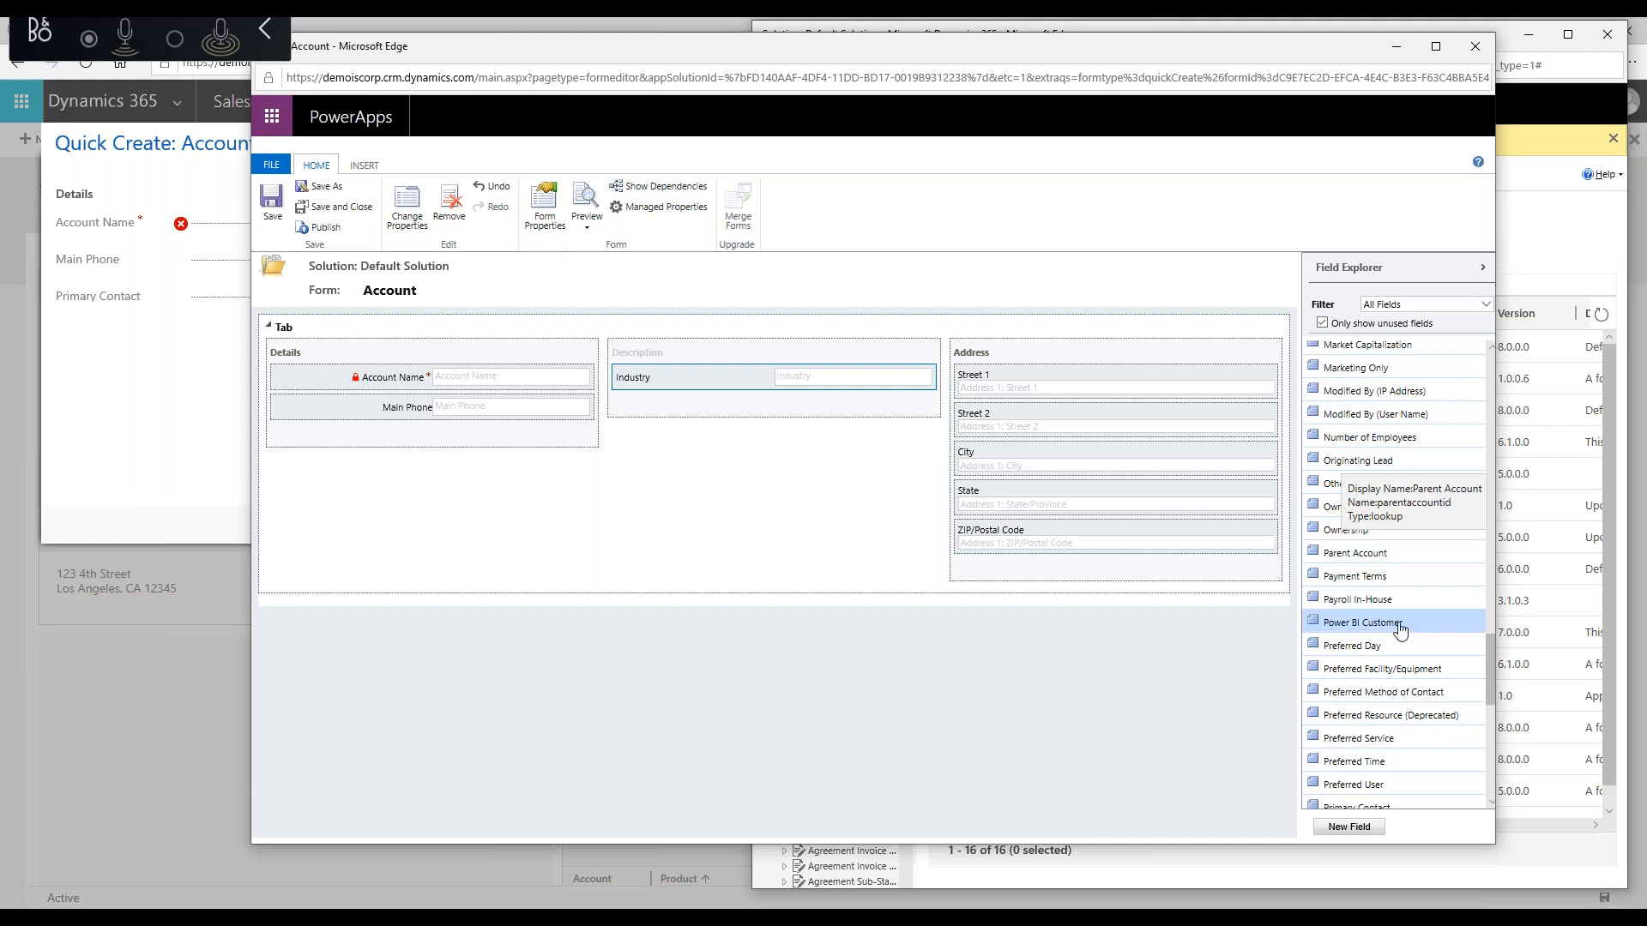
left_click_drag(1397, 624, 852, 401)
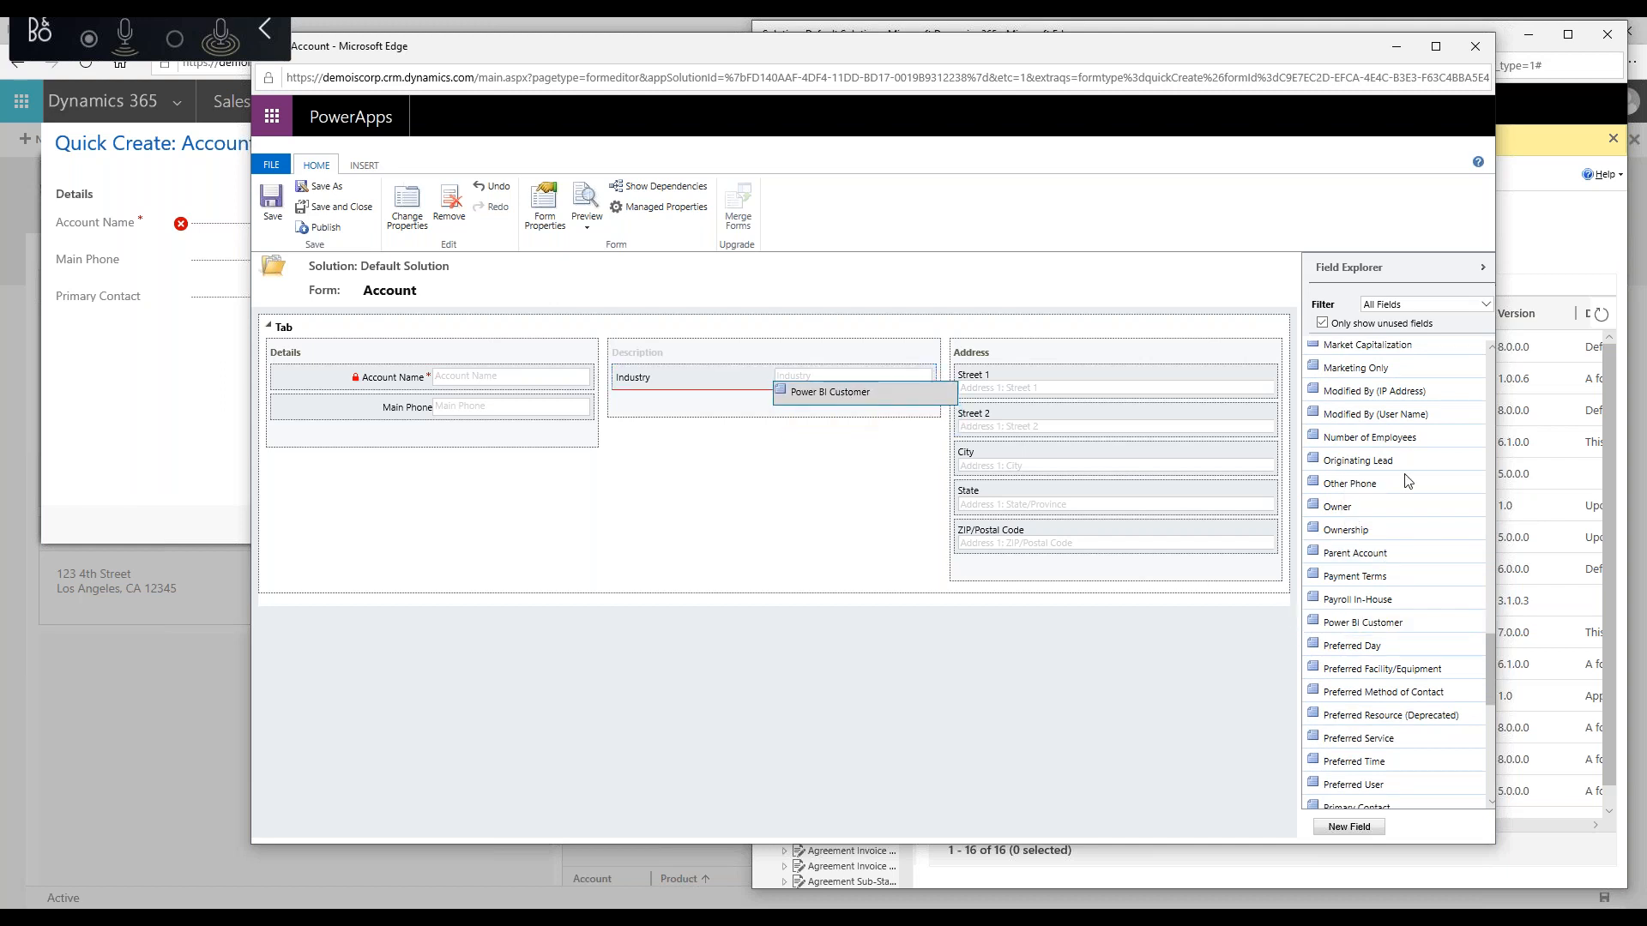
Step: Add the GP Customer field between Industry and Power BI Customer in the Description section
scroll(1402, 533, "up", 1)
scroll(1401, 530, "up", 3)
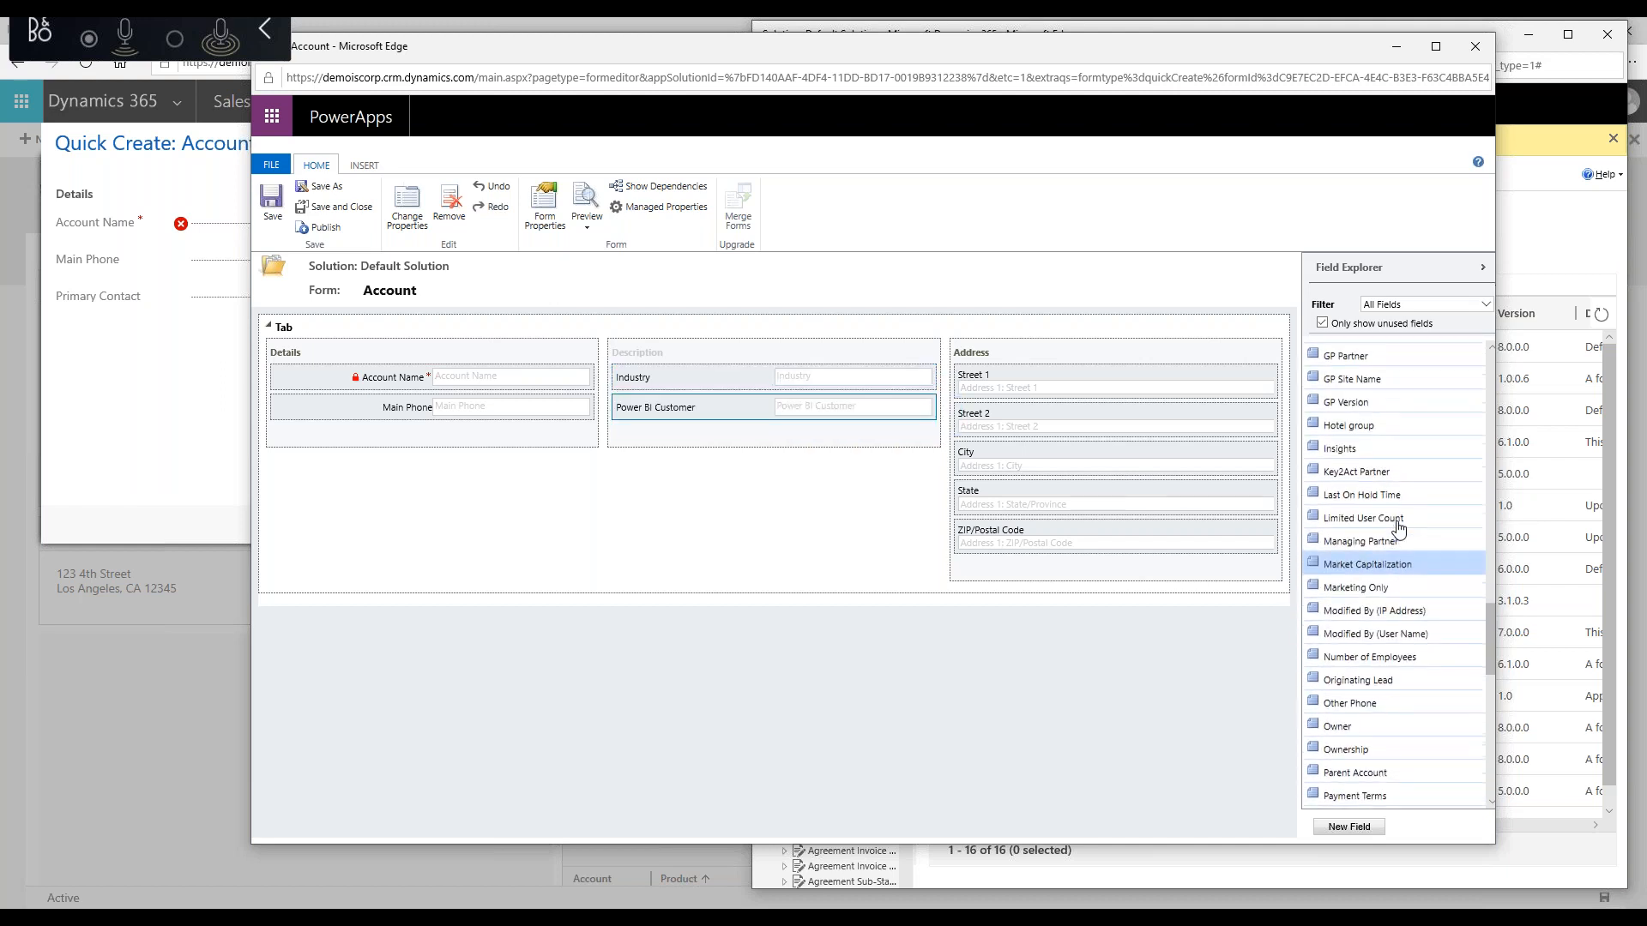
left_click_drag(1353, 375, 738, 396)
Step: Add the CRM Customer field below GP Customer in the Description section
scroll(1356, 471, "up", 6)
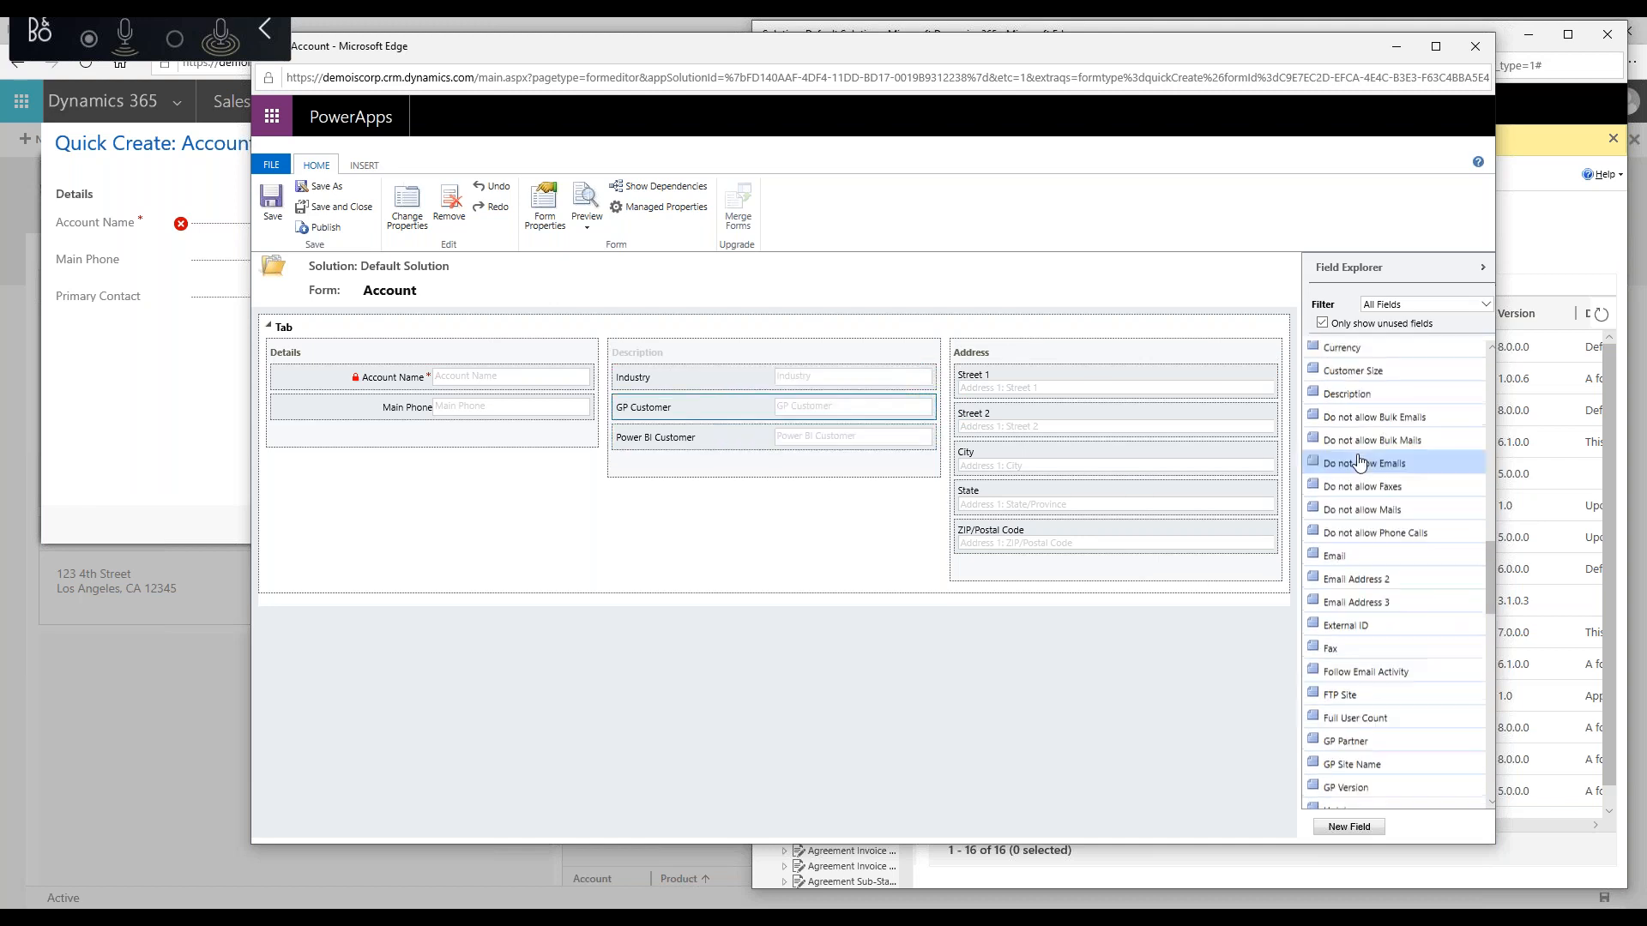
scroll(1359, 487, "up", 1)
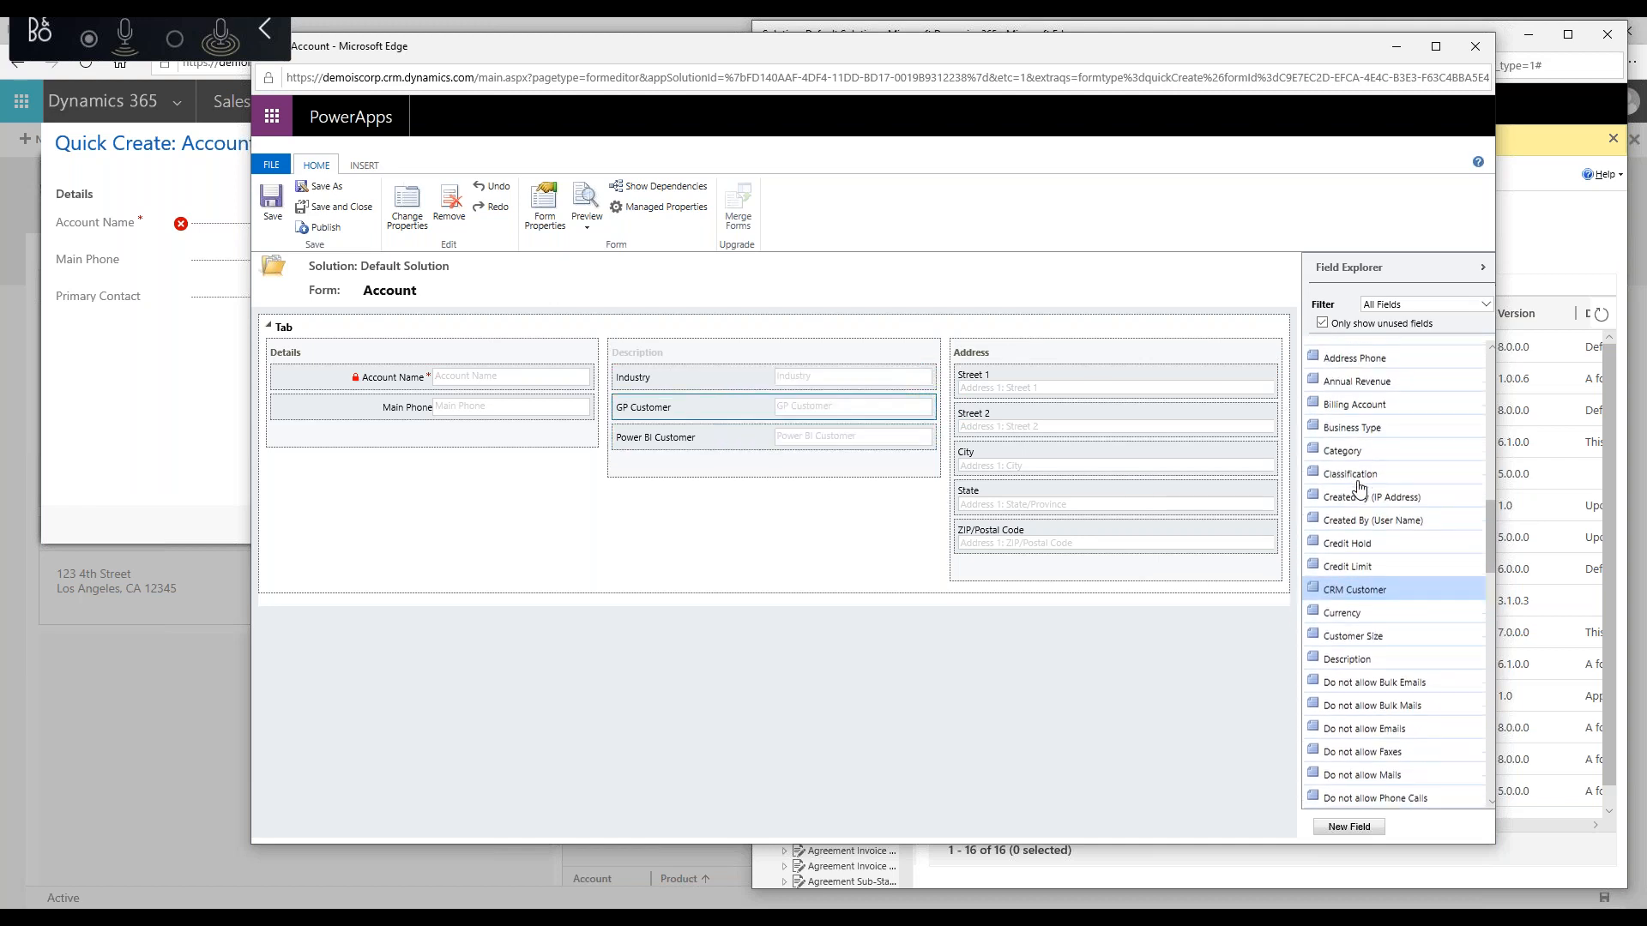
left_click_drag(1359, 592, 790, 439)
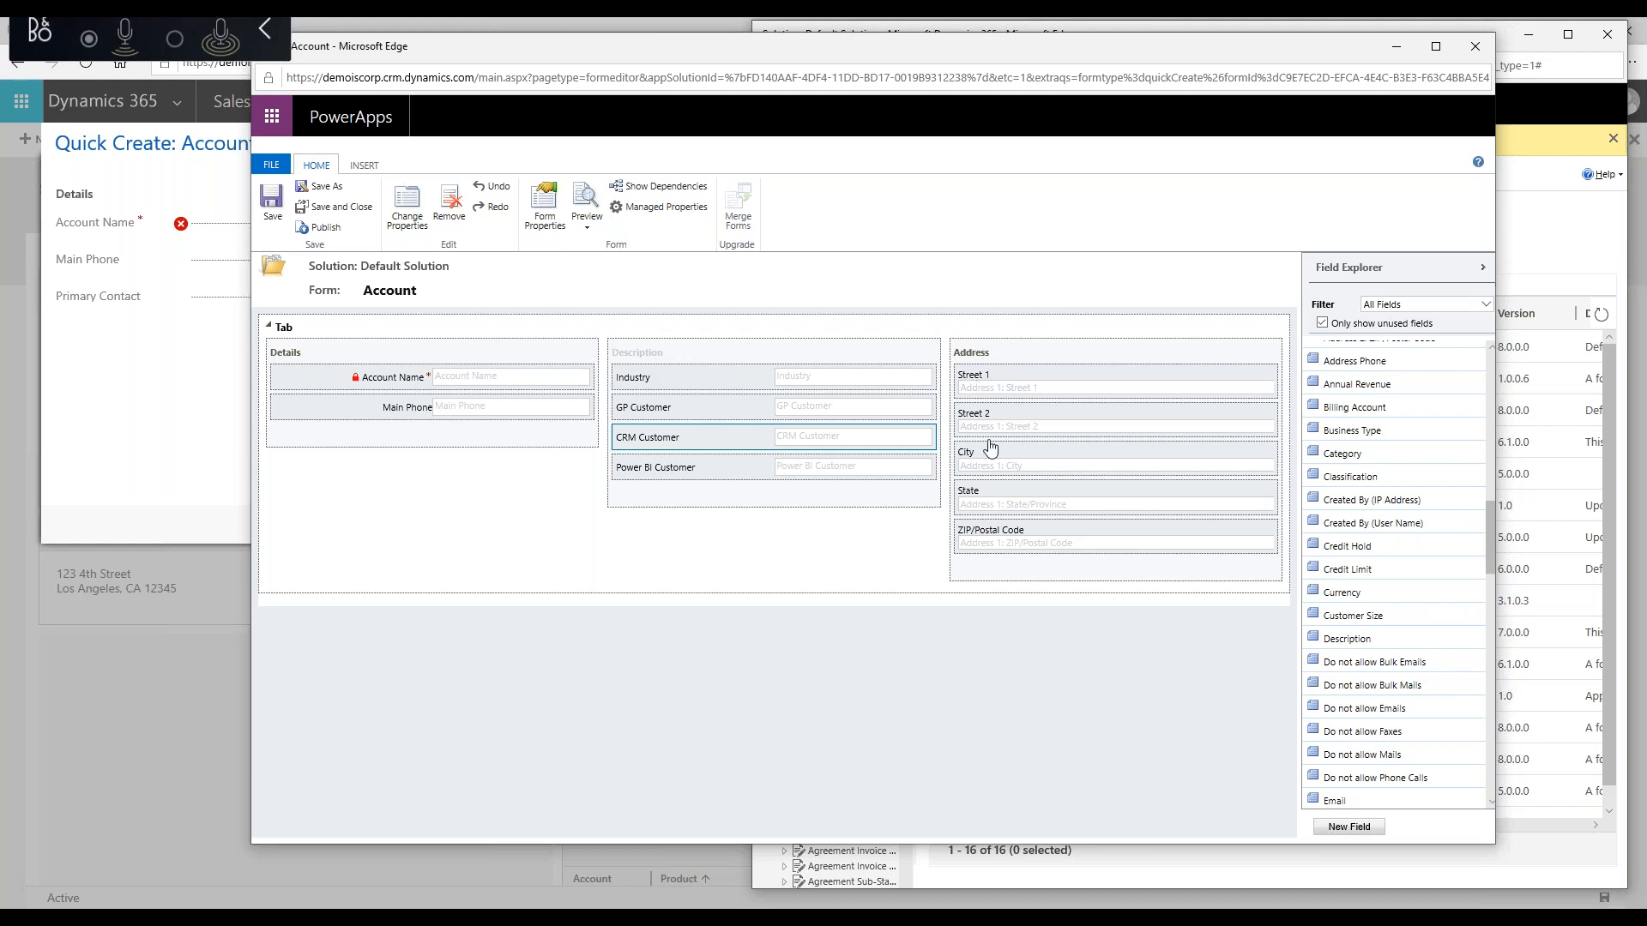
Step: Preview the account quick create form as a desktop client create form, check the section layouts and close the preview
left_click(589, 233)
mouse_move(609, 249)
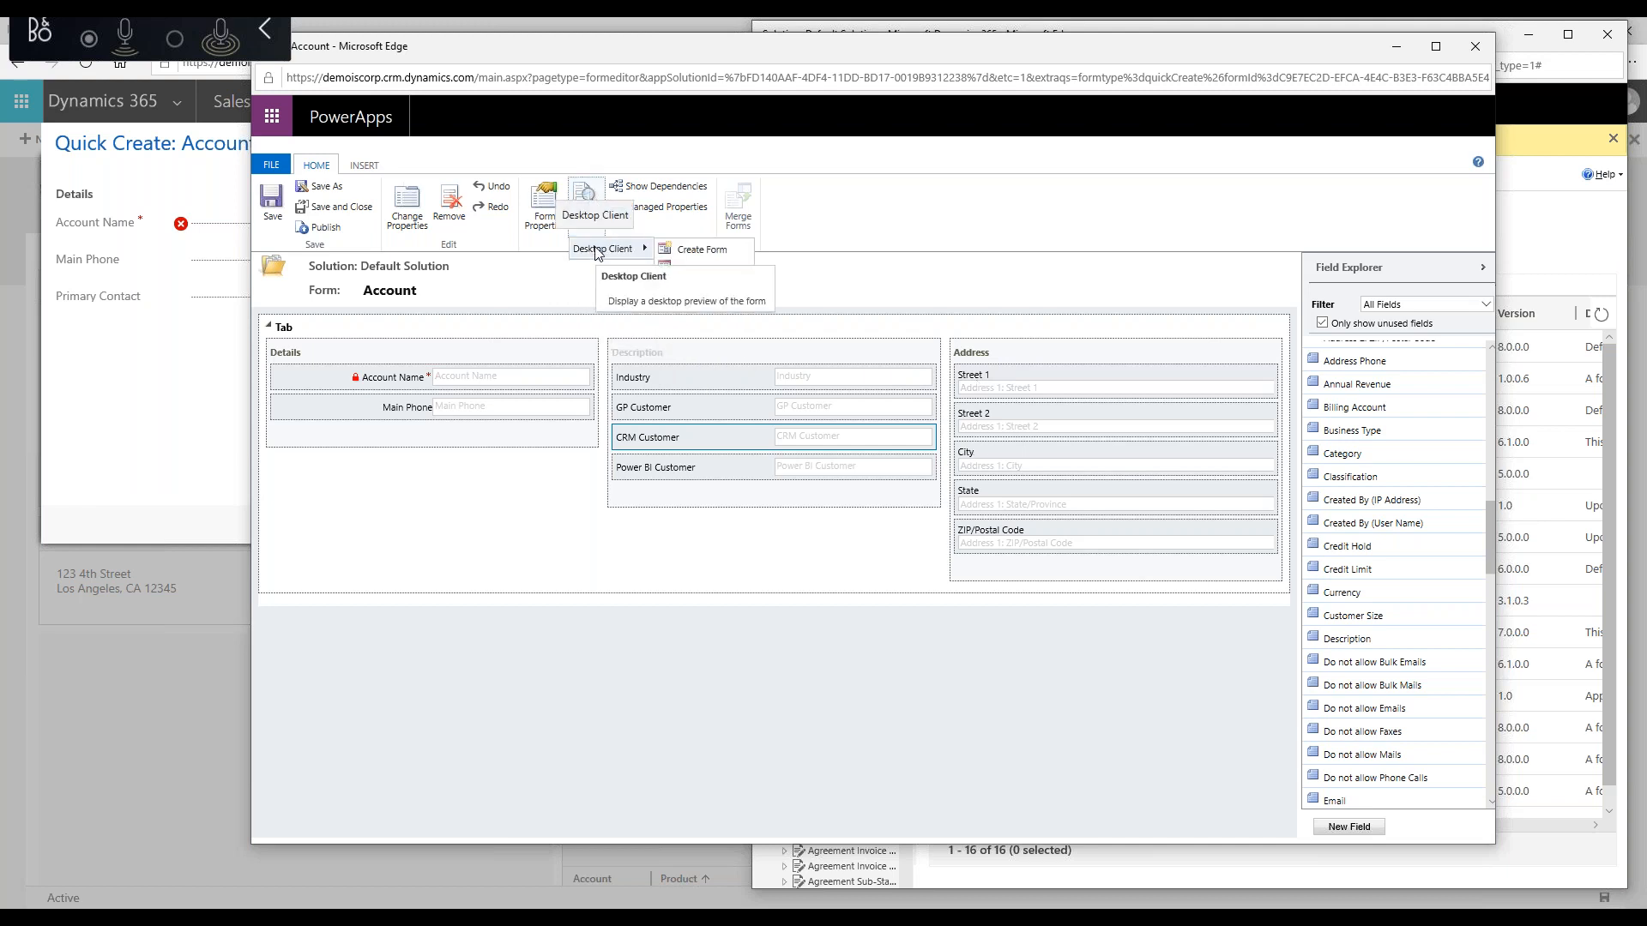
left_click(724, 252)
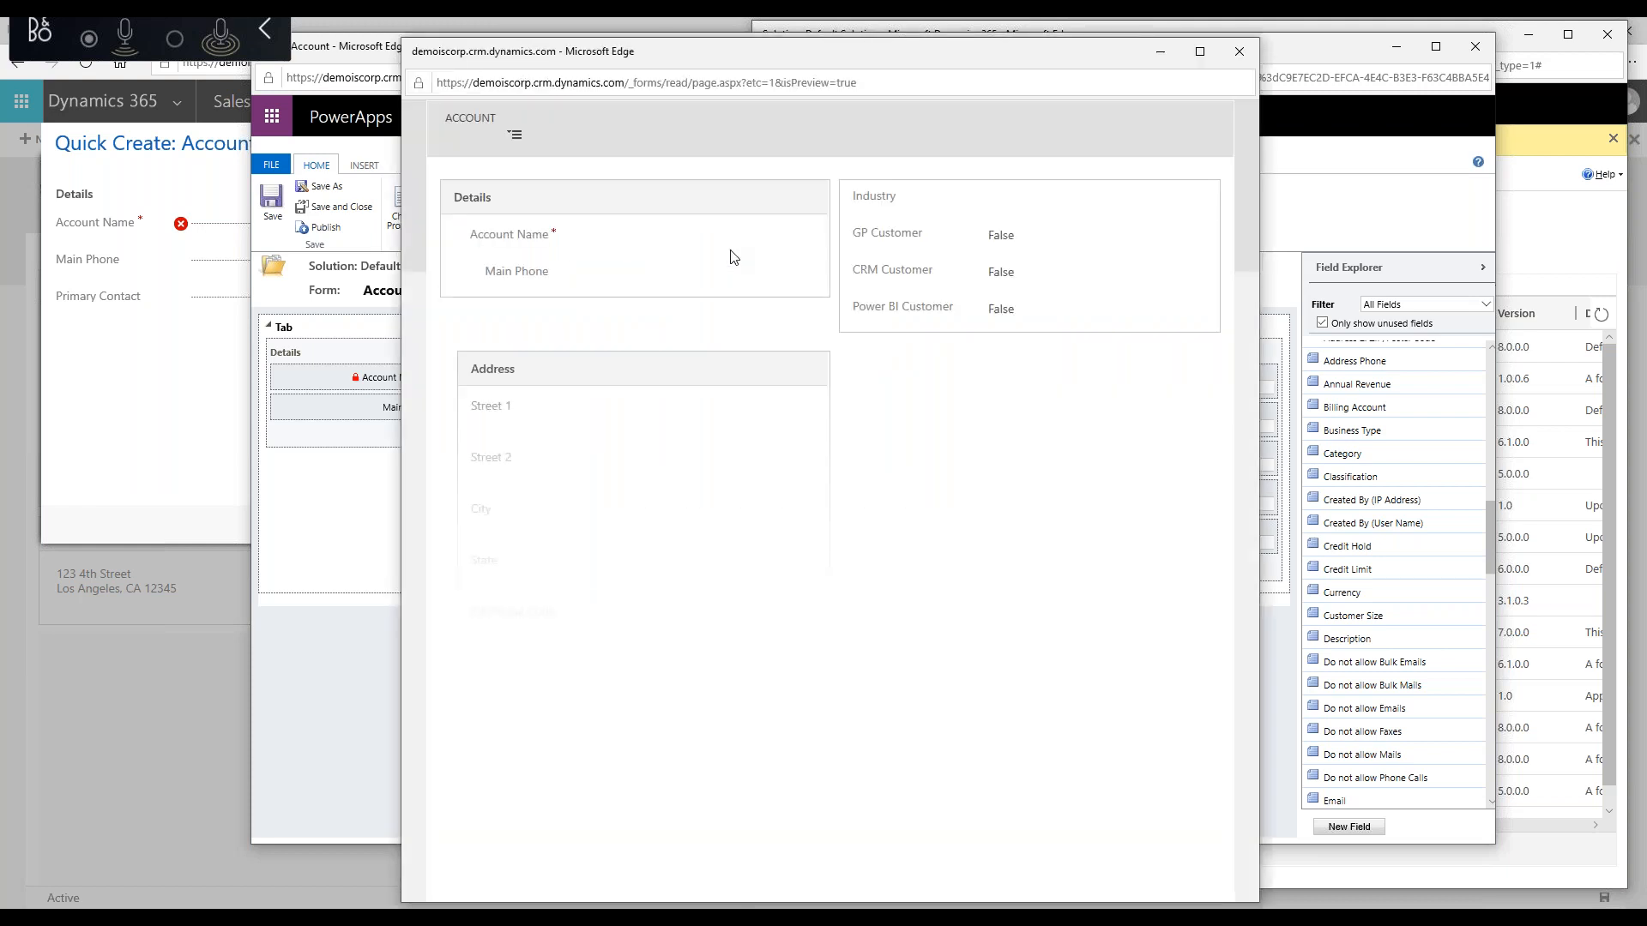
left_click(1201, 51)
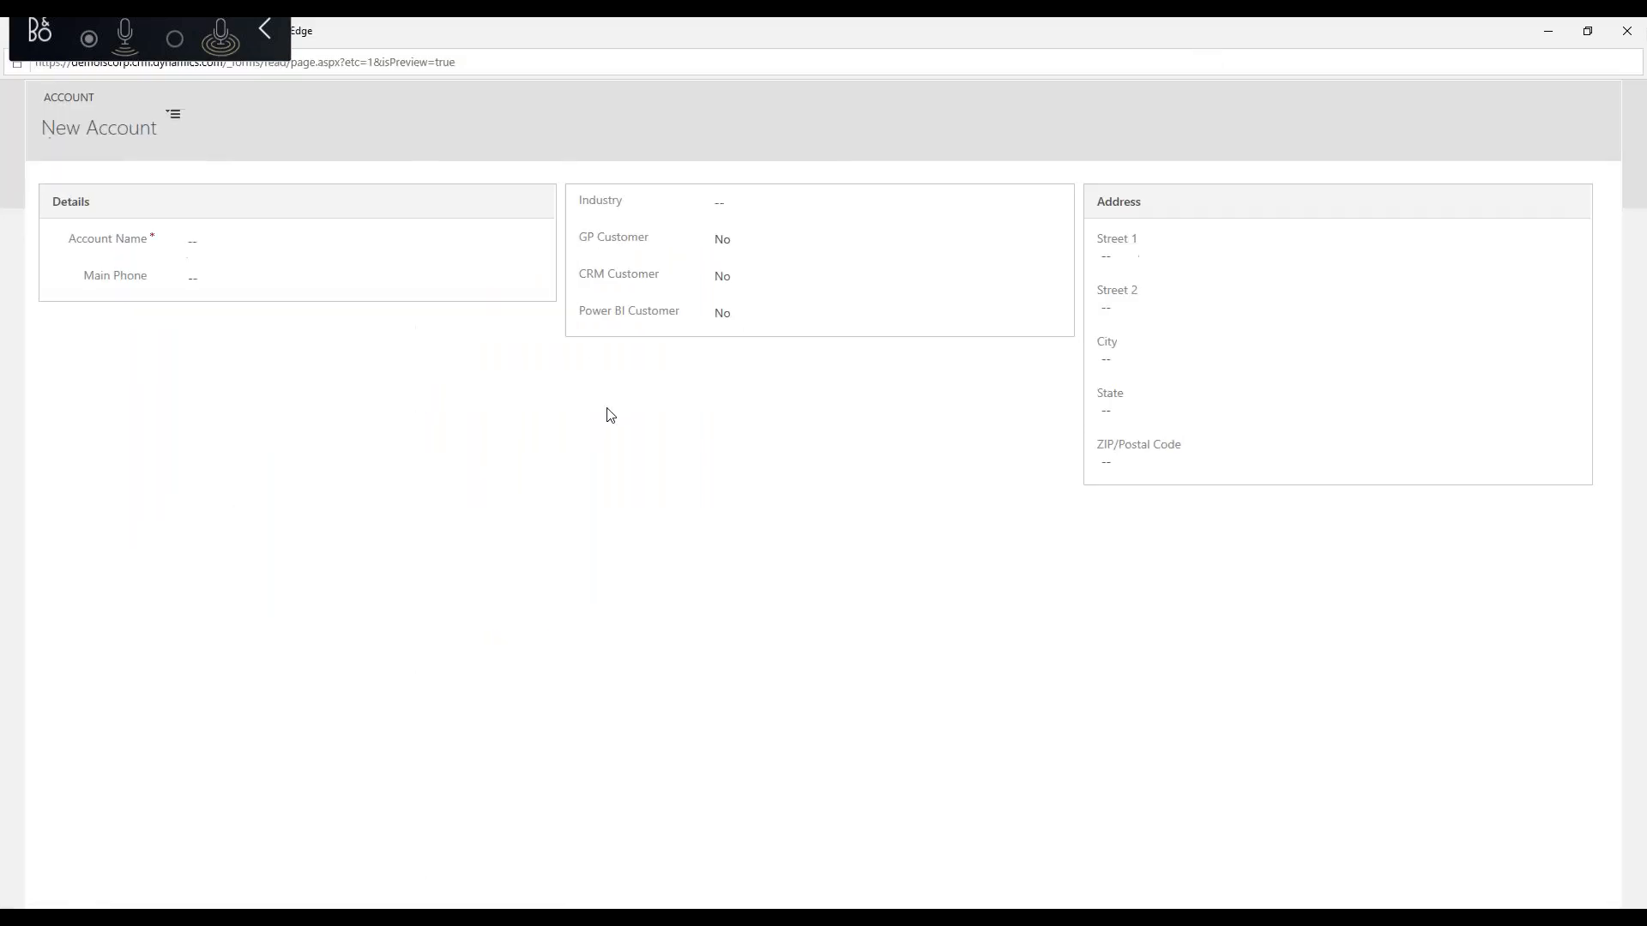
left_click(195, 247)
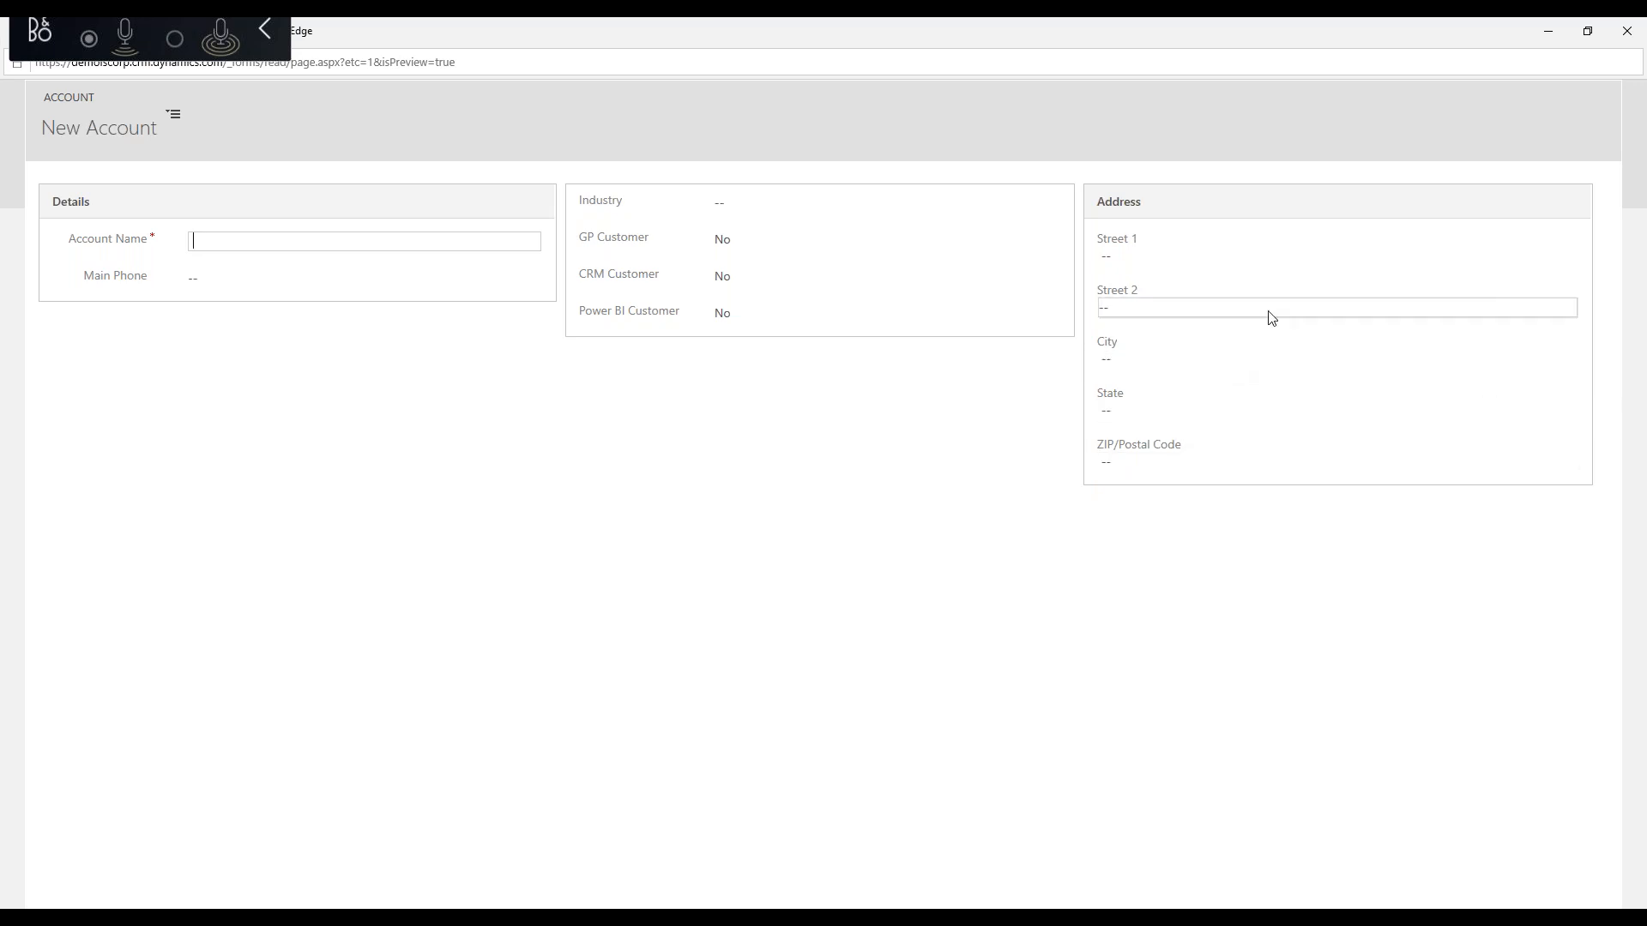
left_click(1629, 34)
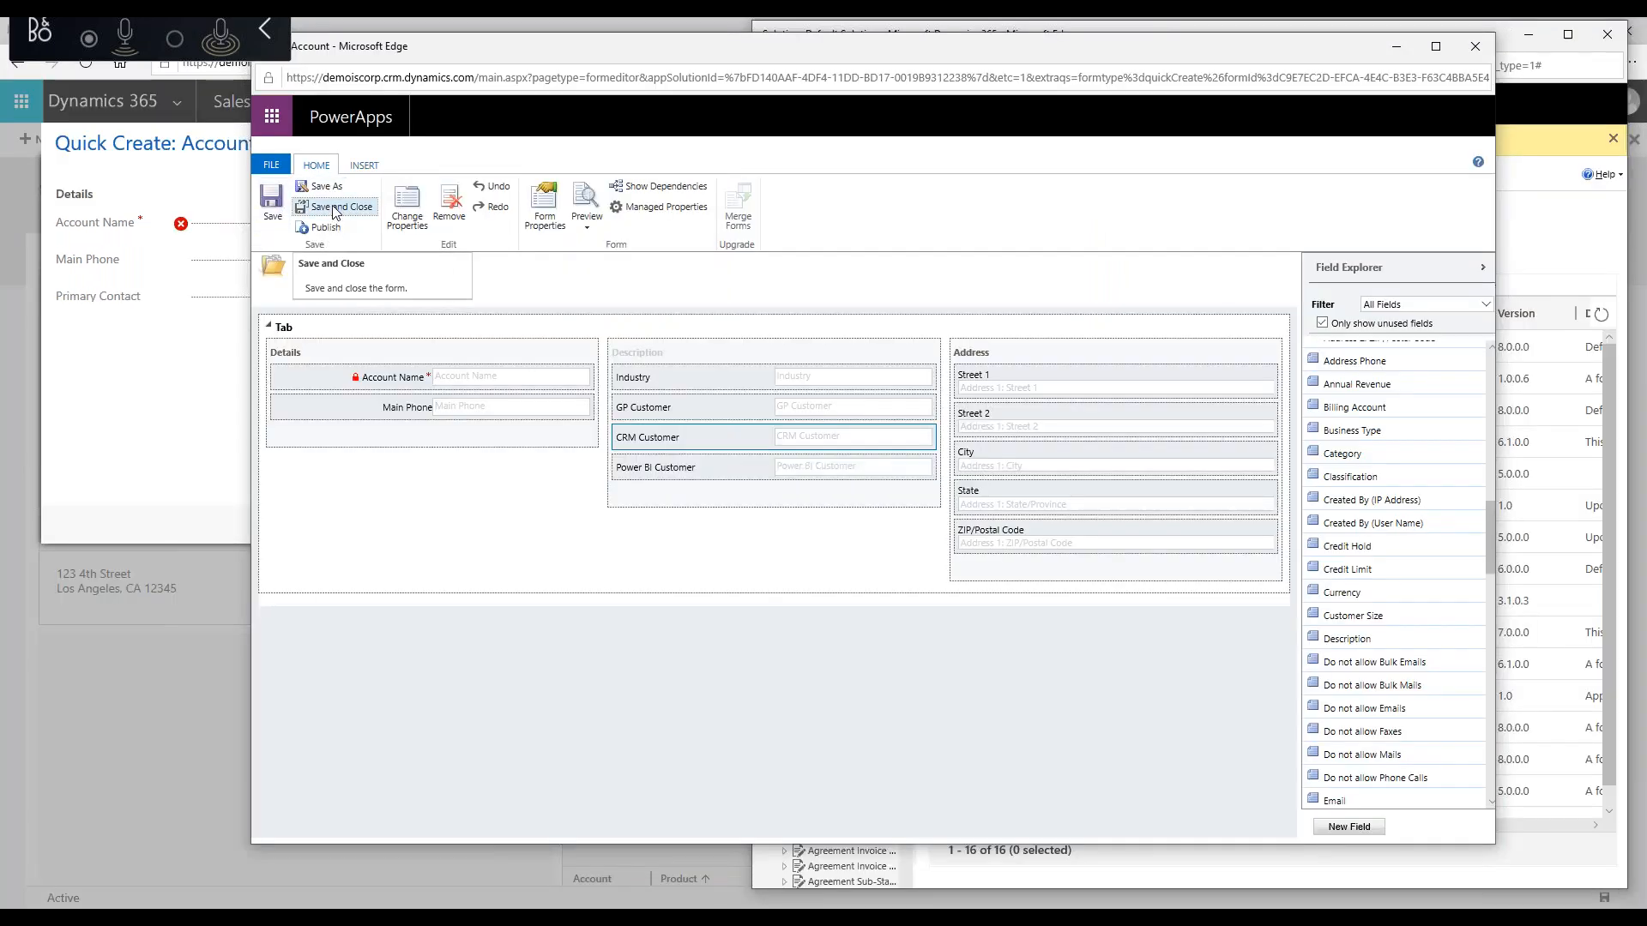
Step: Save and close the quick create form, and create a new main form for the Account entity in a maximized window
left_click(334, 209)
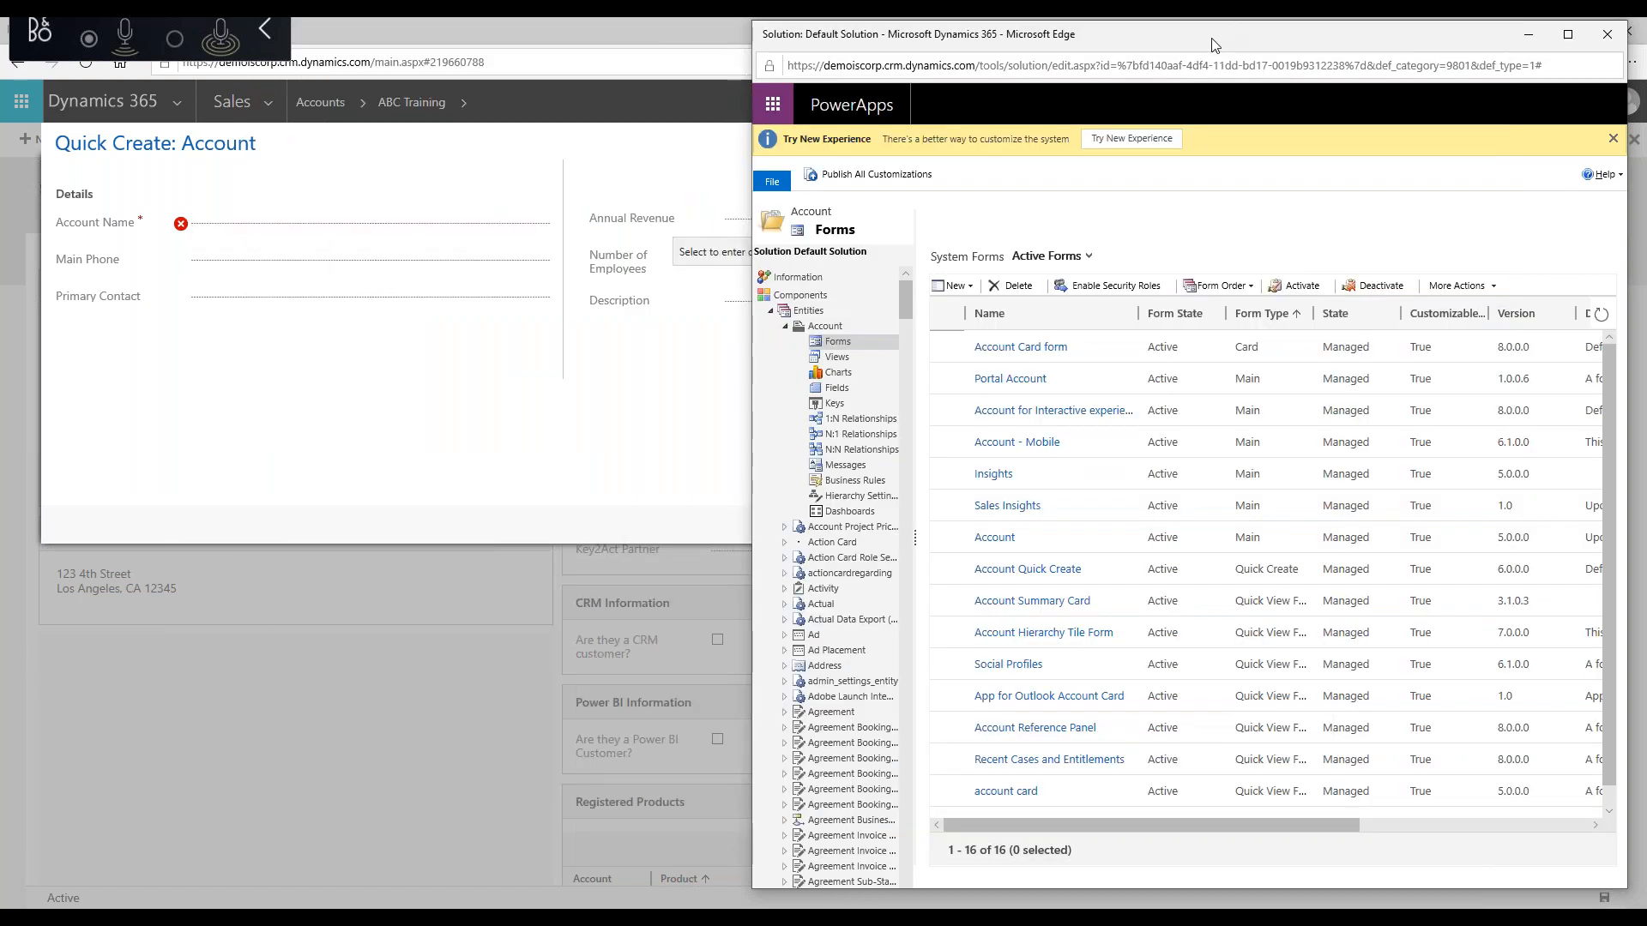
left_click(970, 288)
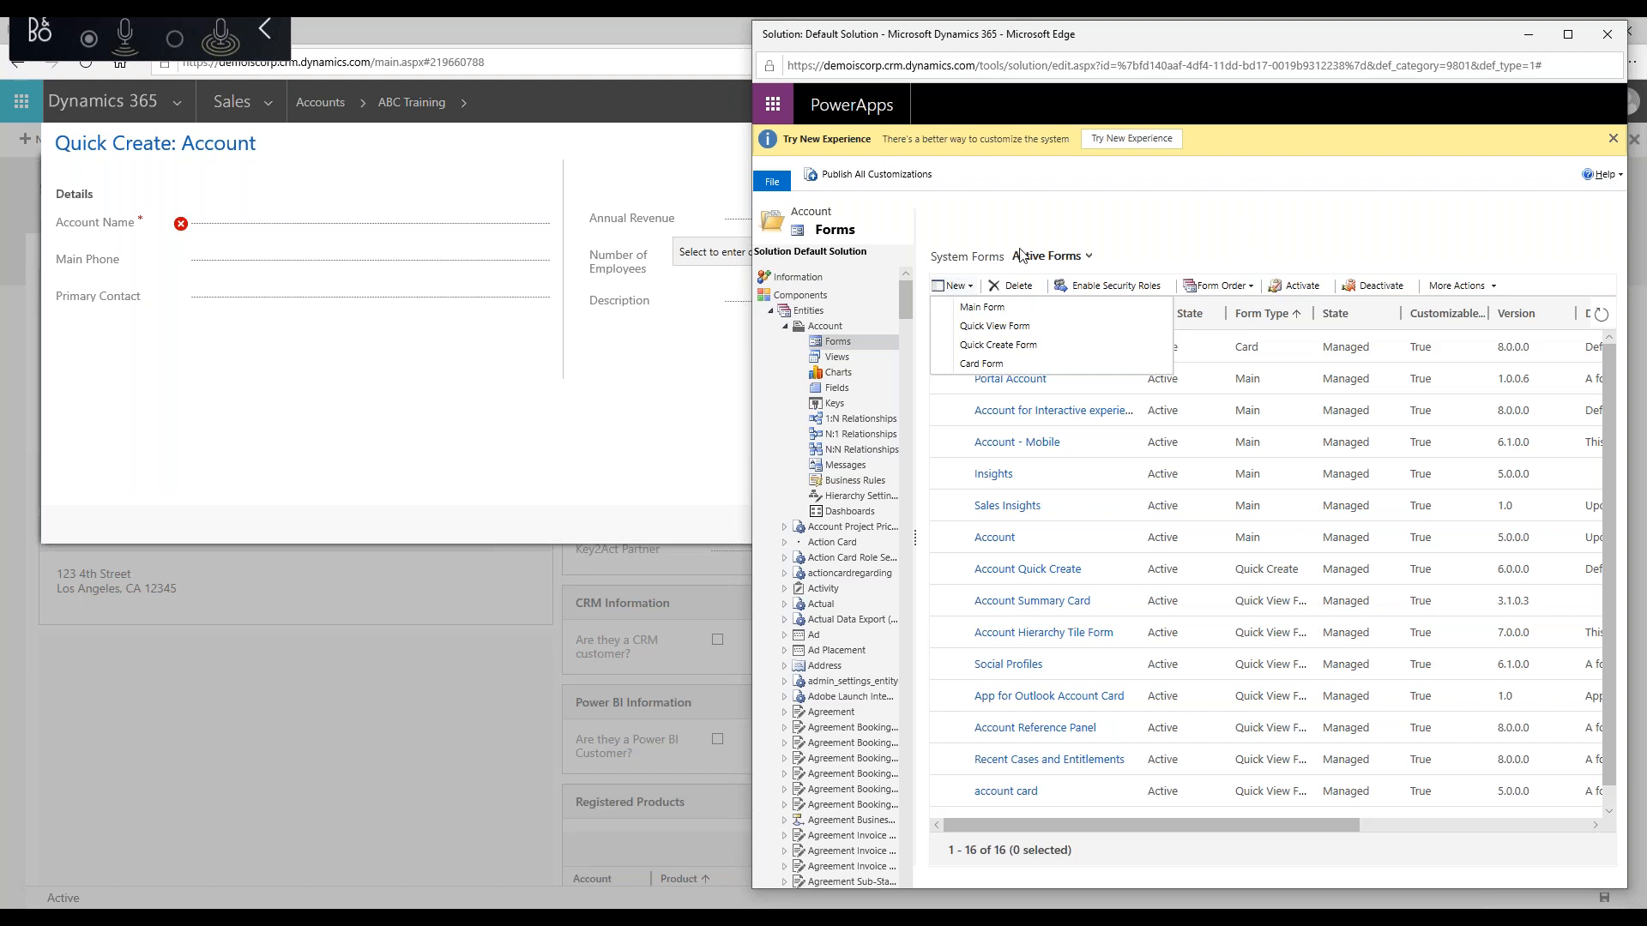
left_click(998, 309)
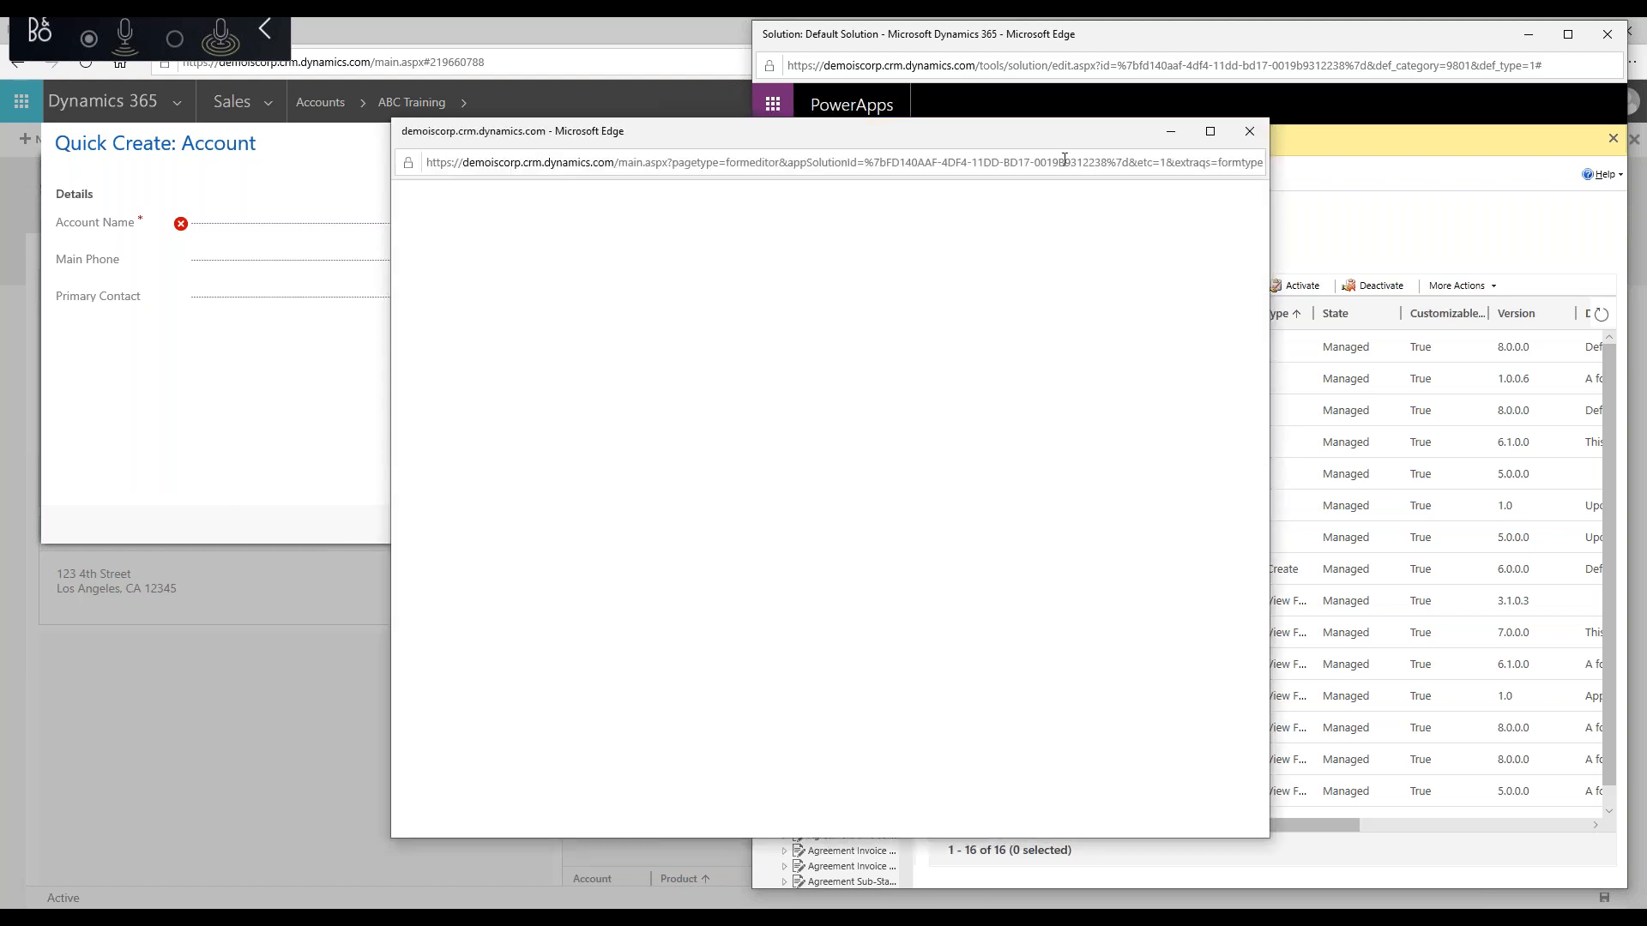
left_click(1210, 130)
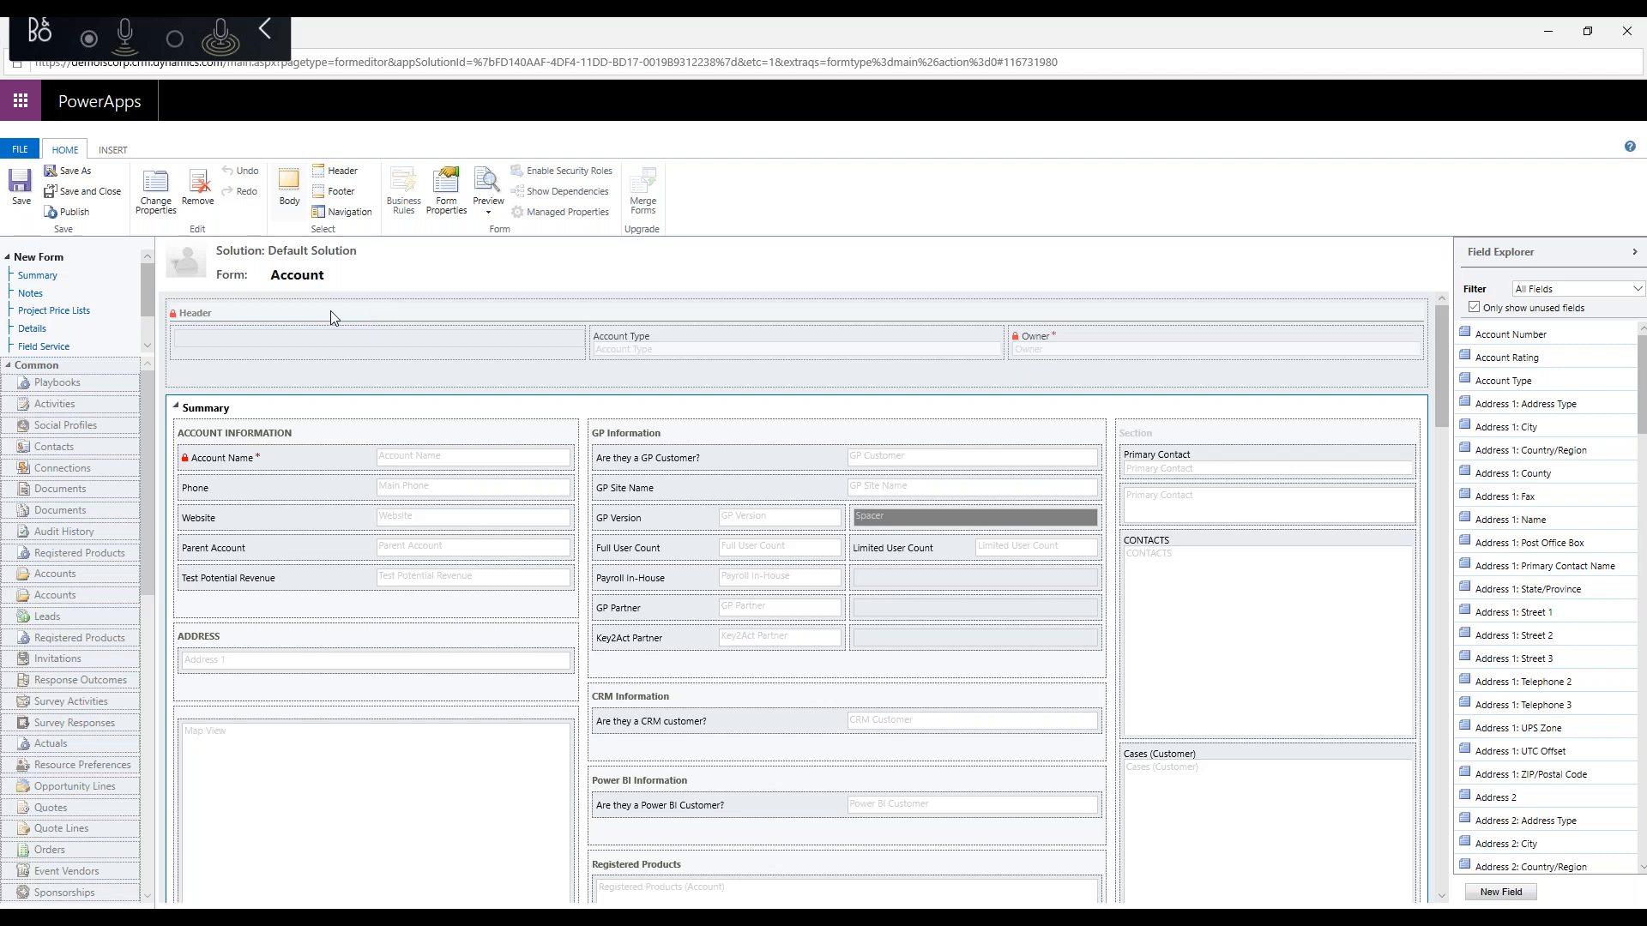
Step: Try to place the Address 1: City field in the empty first cell of the form header
left_click_drag(1504, 437, 1548, 461)
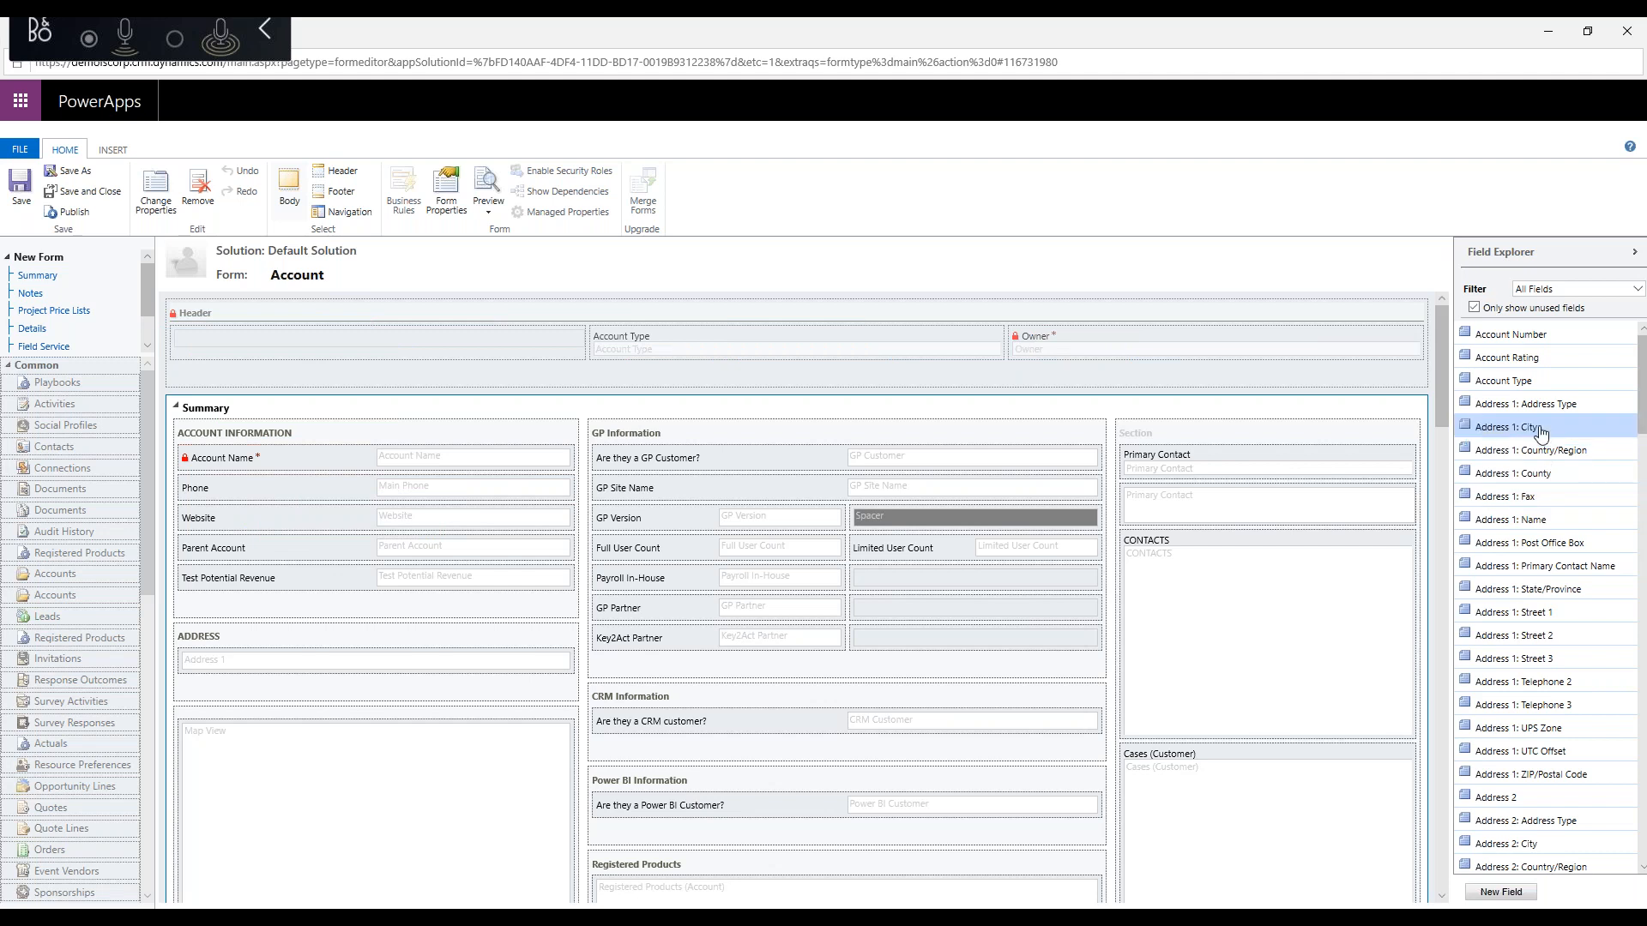
left_click(333, 318)
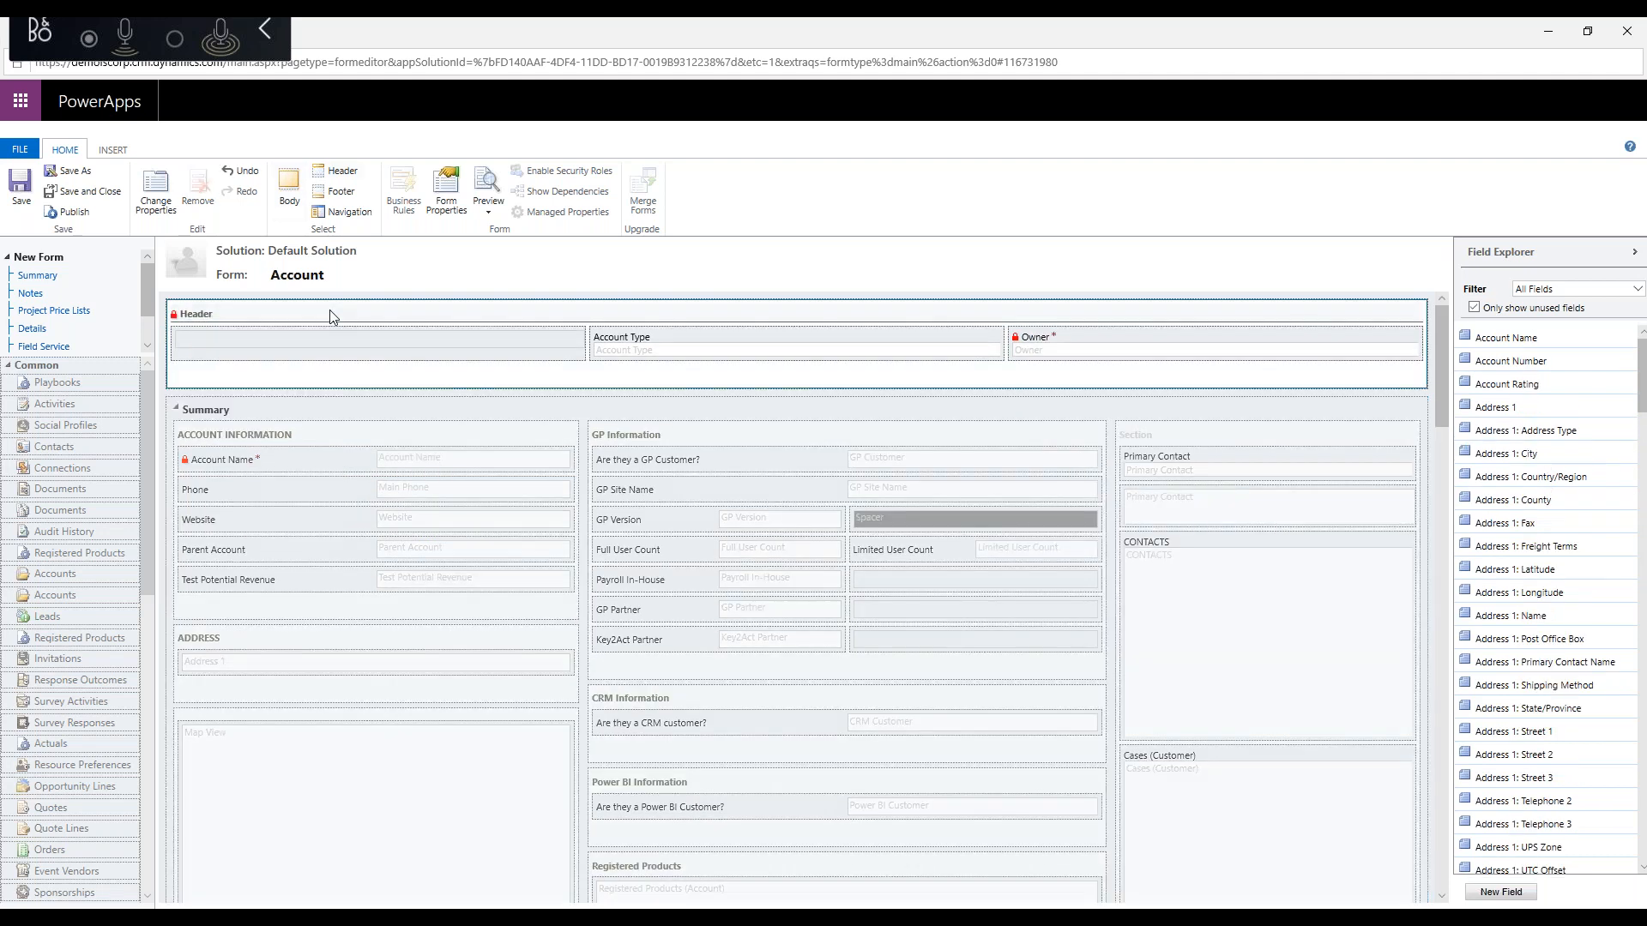
left_click(307, 415)
left_click(341, 174)
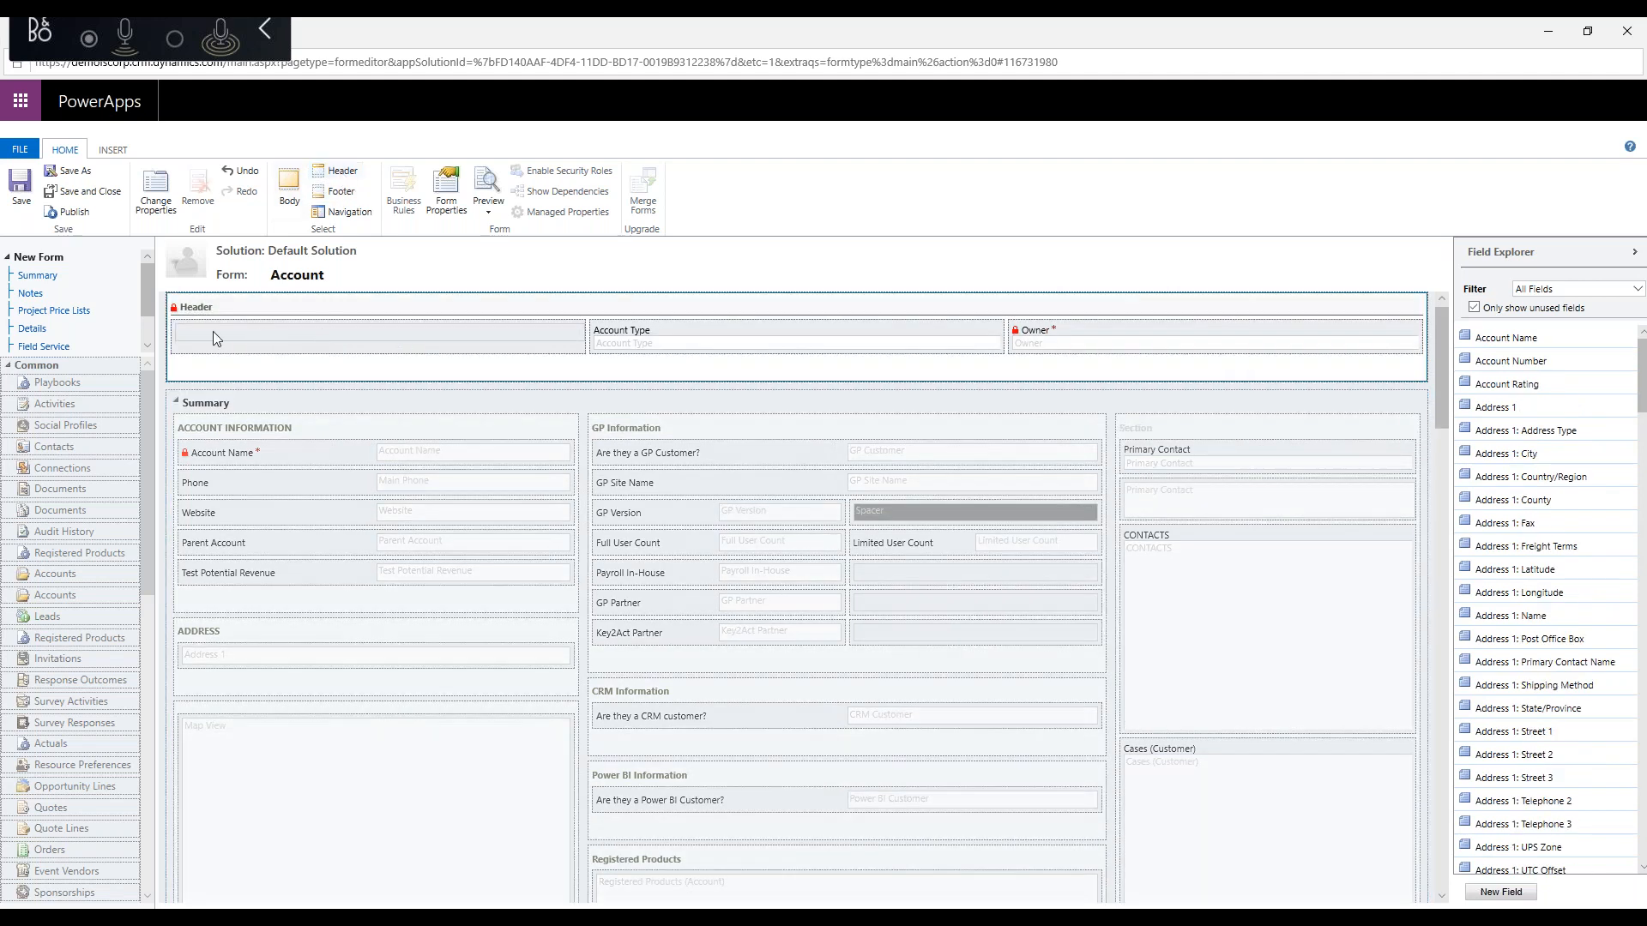
left_click_drag(1514, 454, 329, 343)
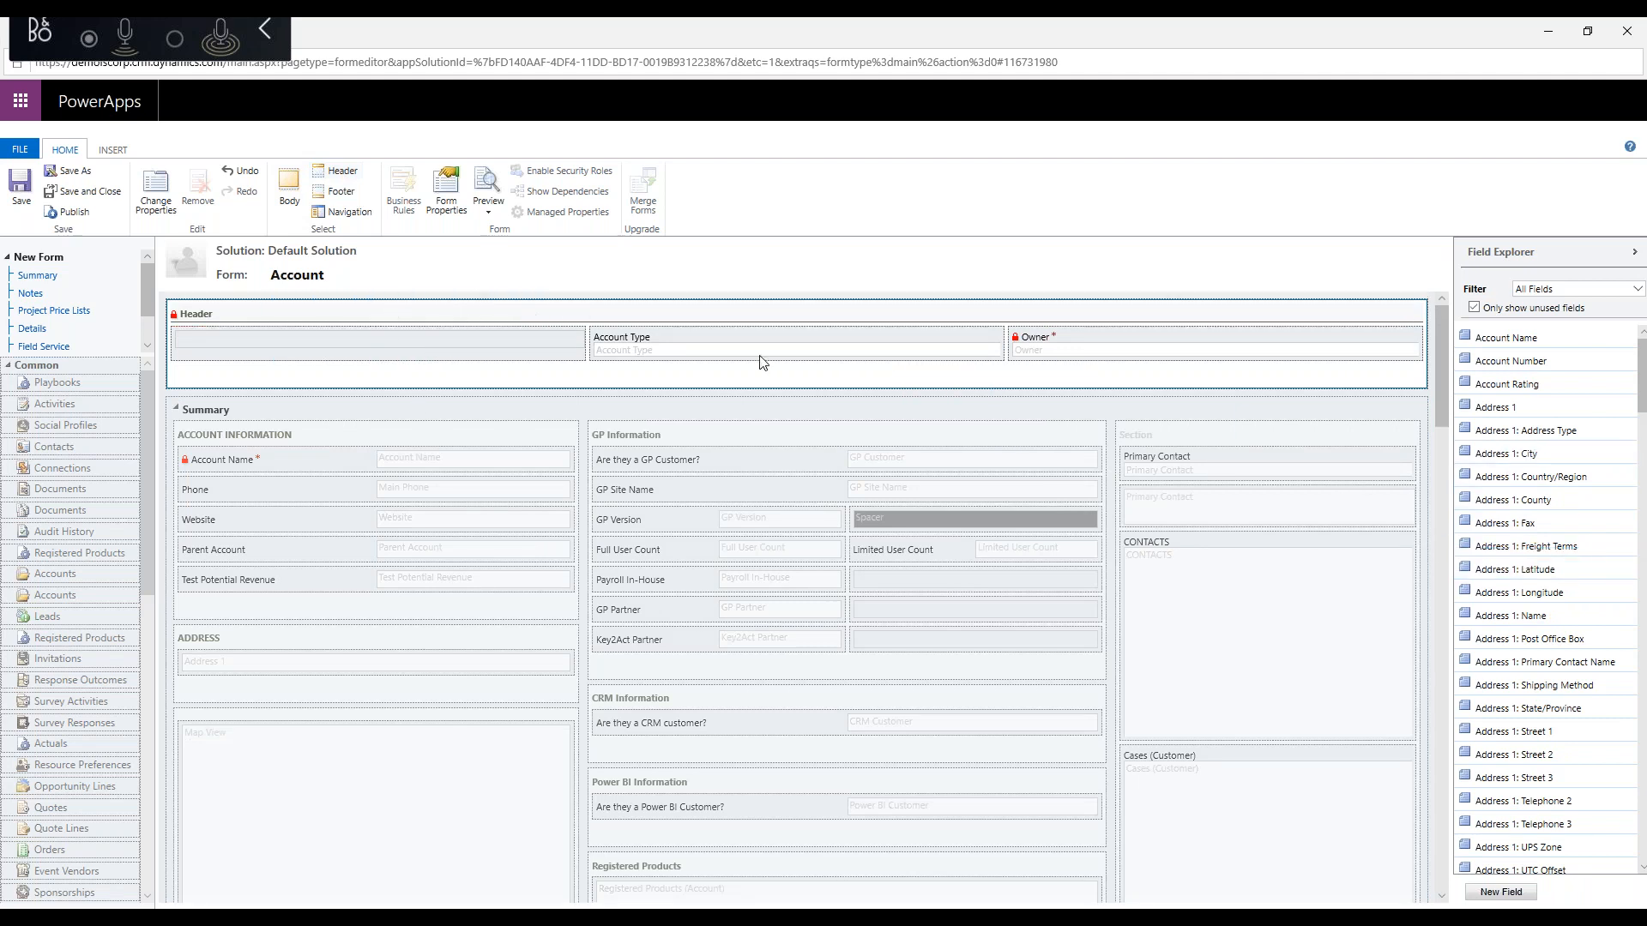
Step: Add the Account Name field to the third cell of the form footer and return to the form body
left_click(338, 194)
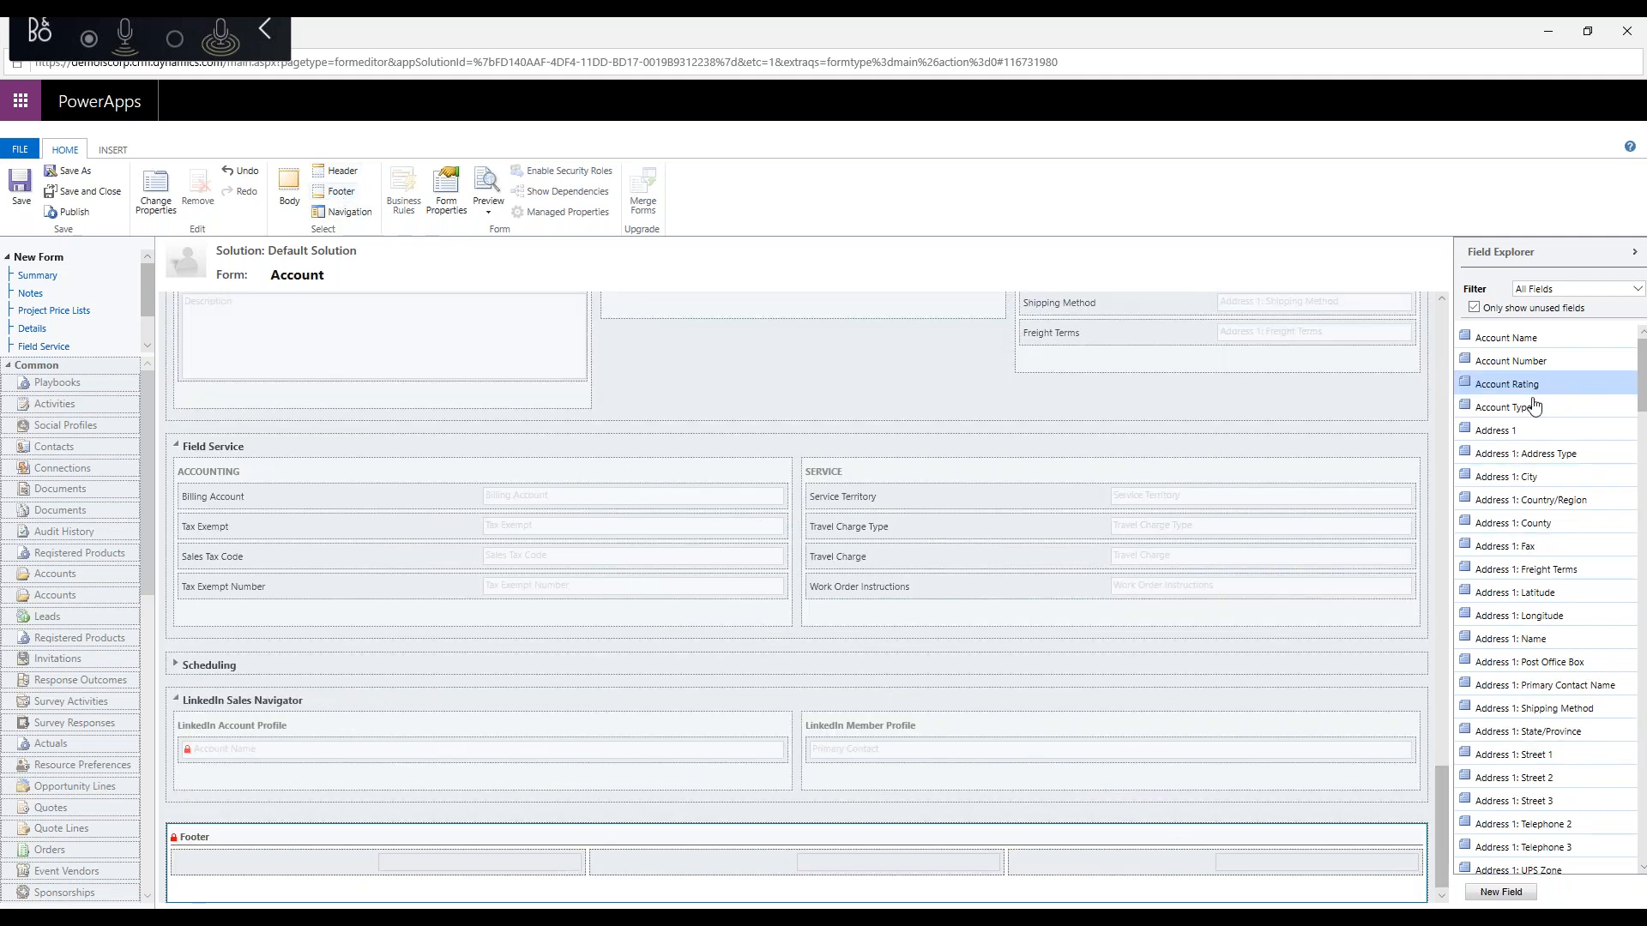
left_click_drag(1491, 408, 1112, 847)
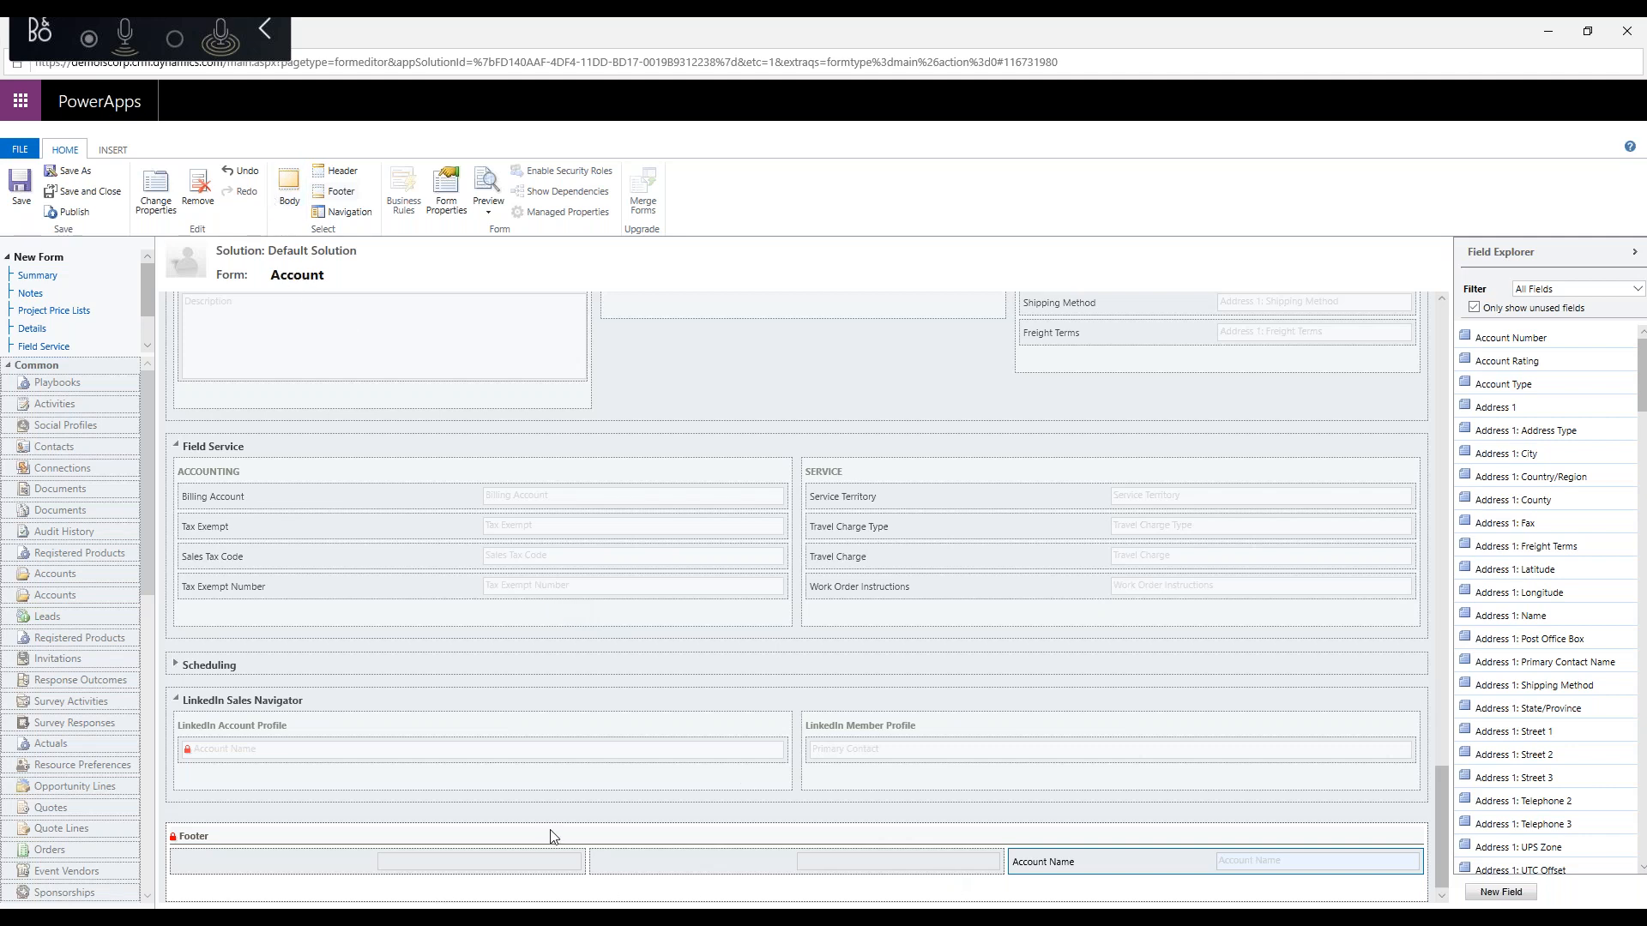
left_click(292, 199)
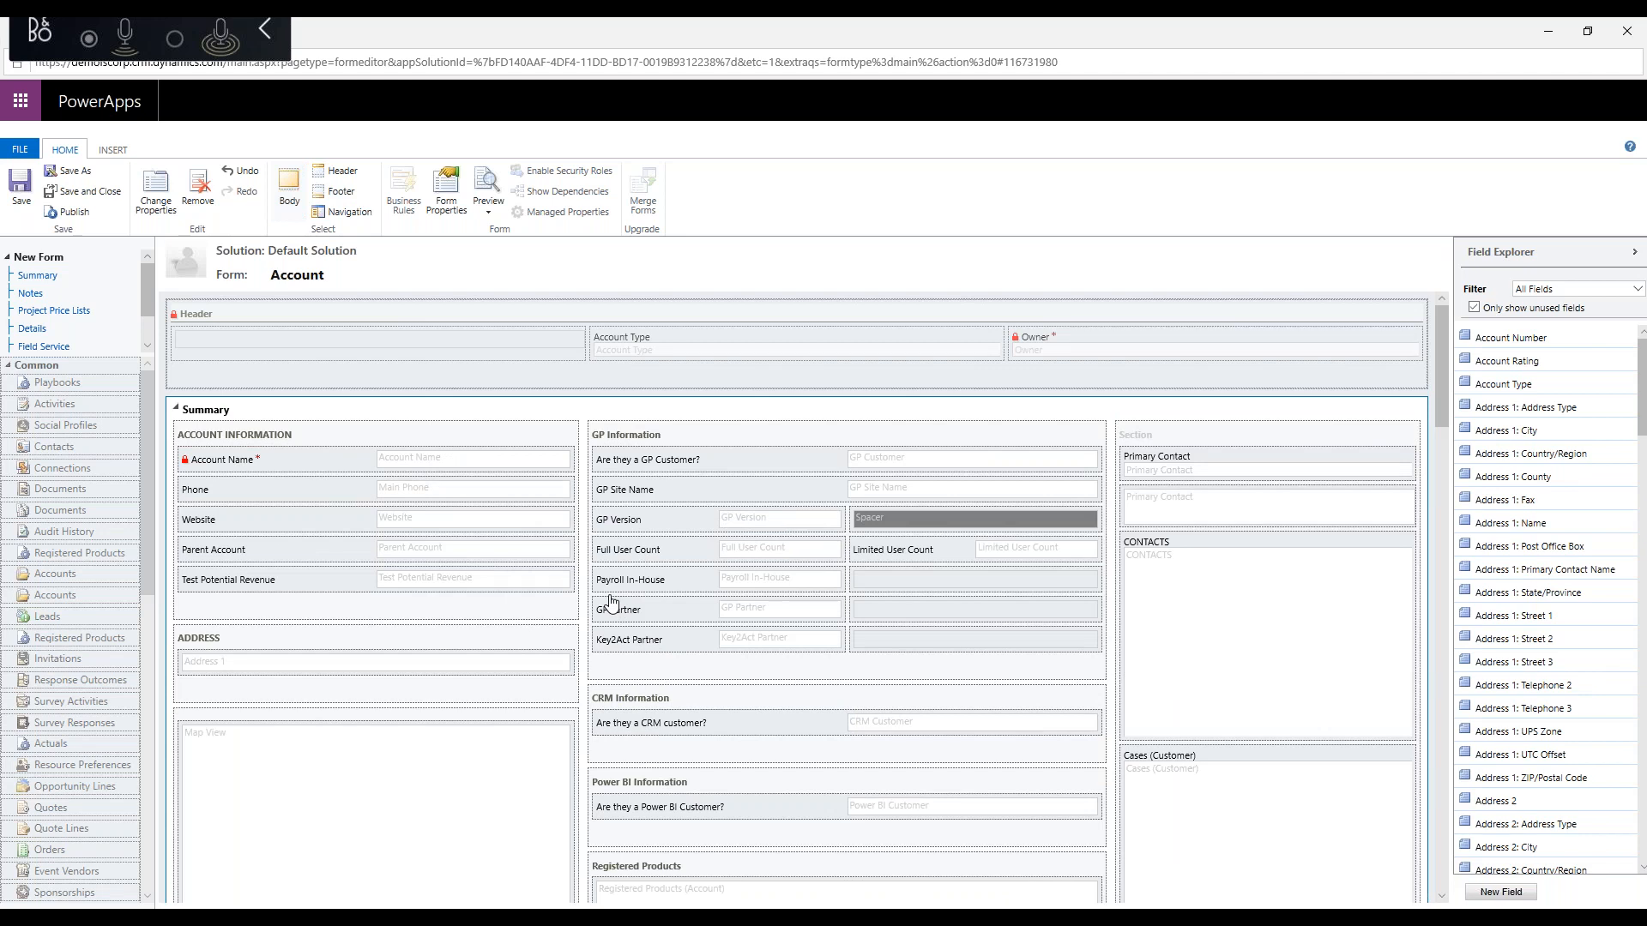
Step: Review the Summary tab's display properties and column layout formatting, and accept its properties
left_click(41, 280)
left_click(34, 294)
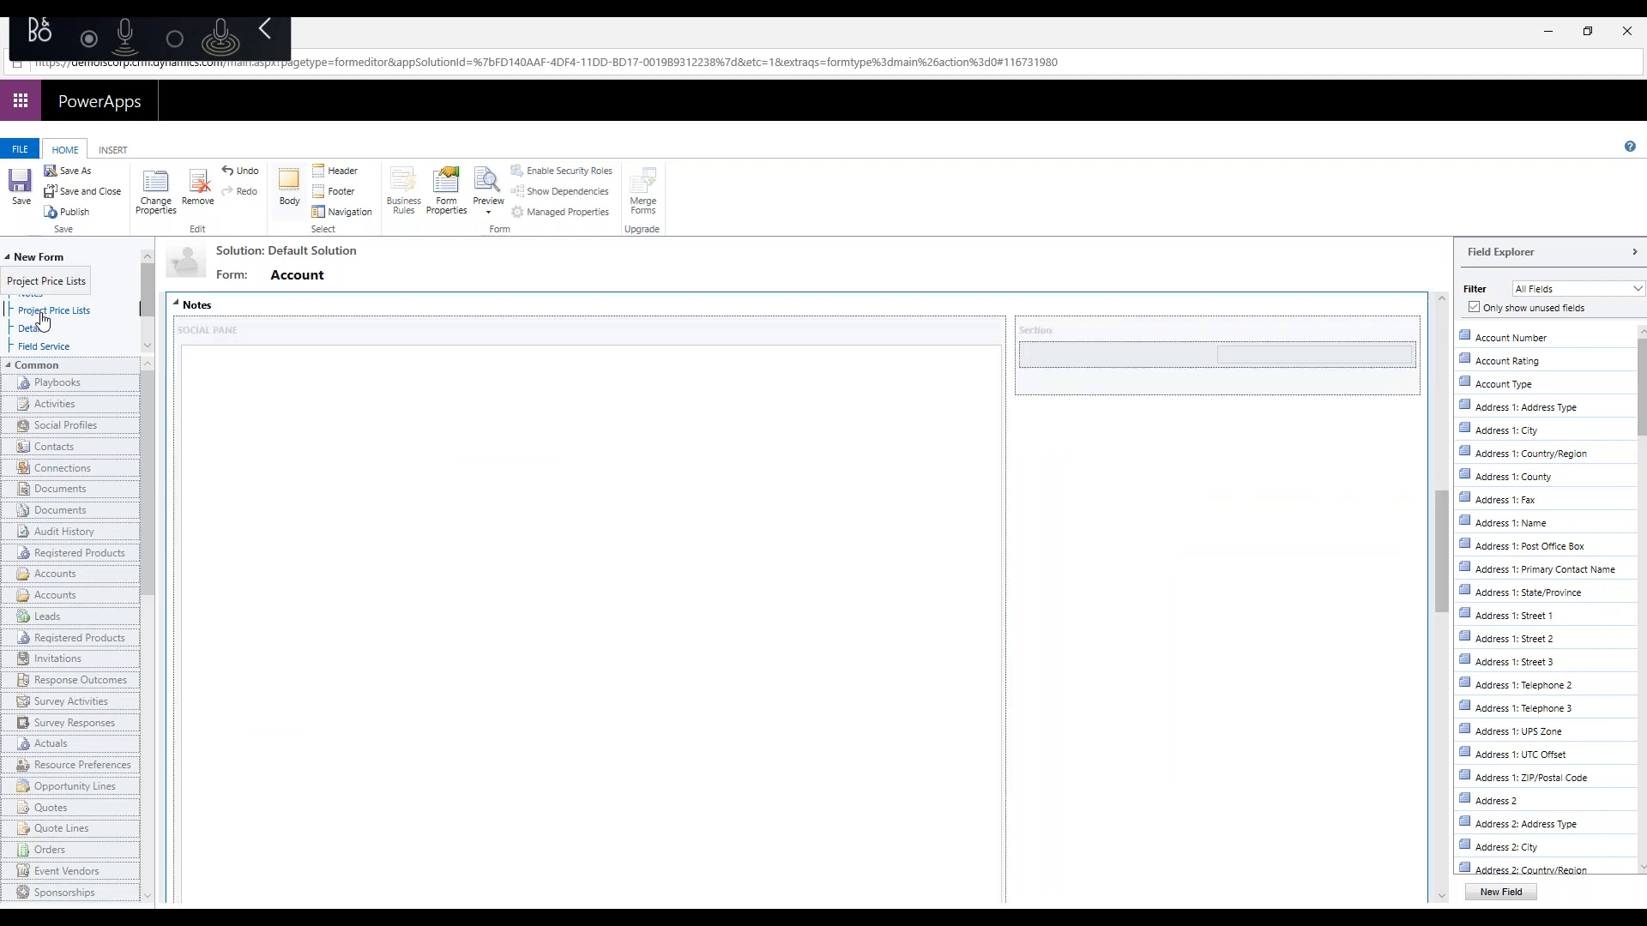
left_click(40, 278)
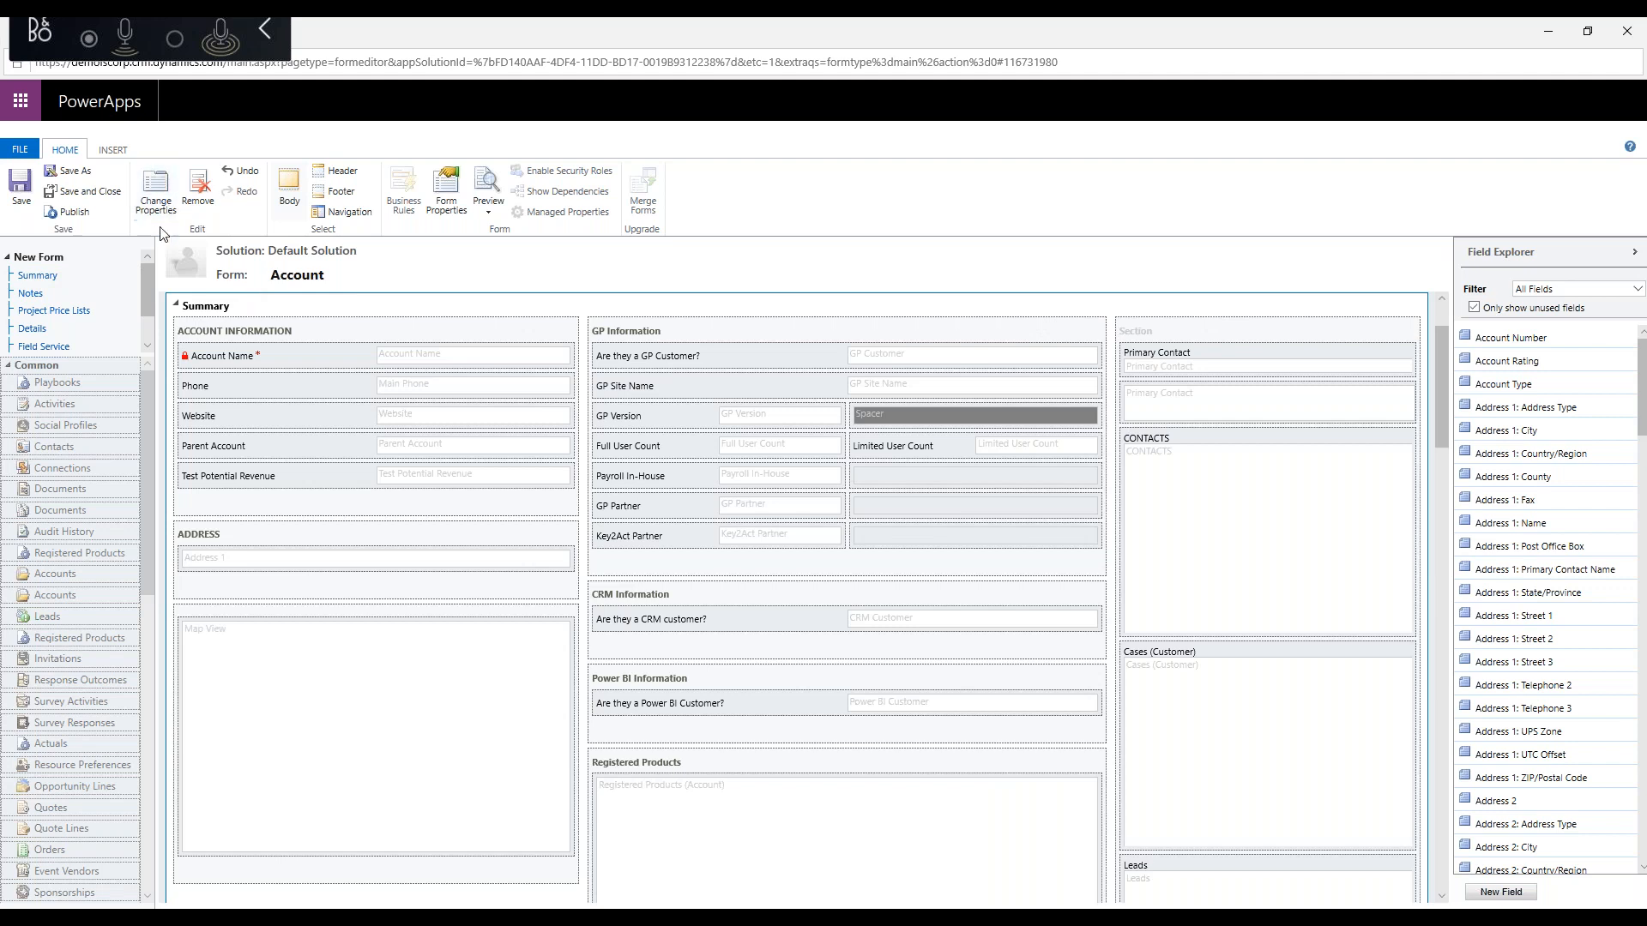
left_click(153, 200)
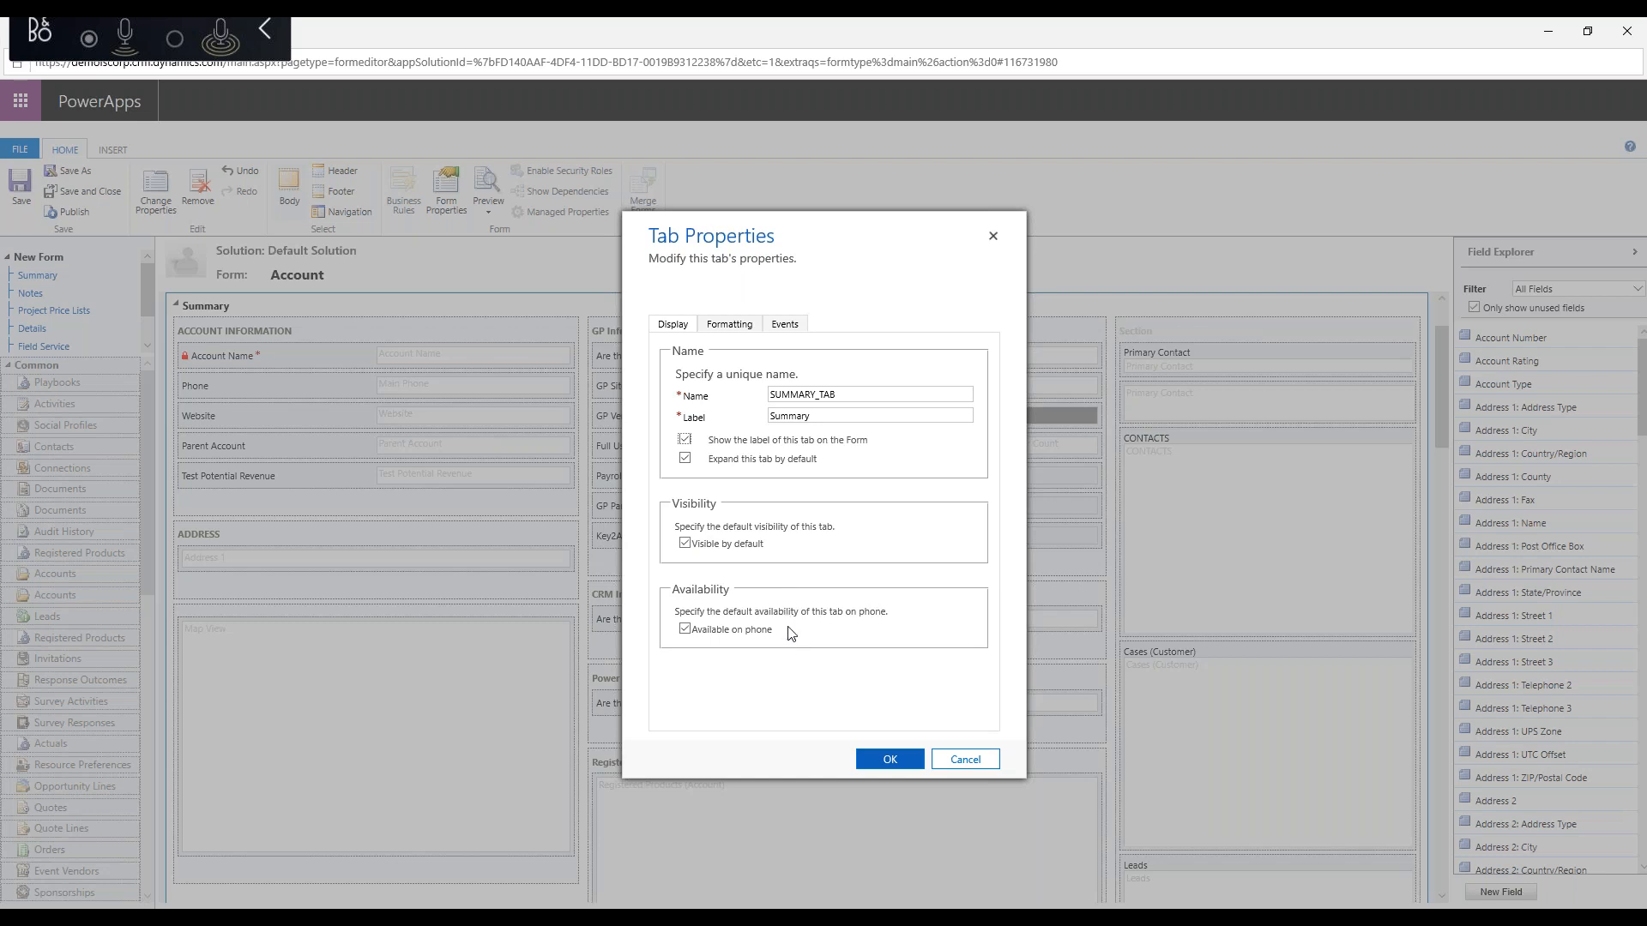
left_click(730, 325)
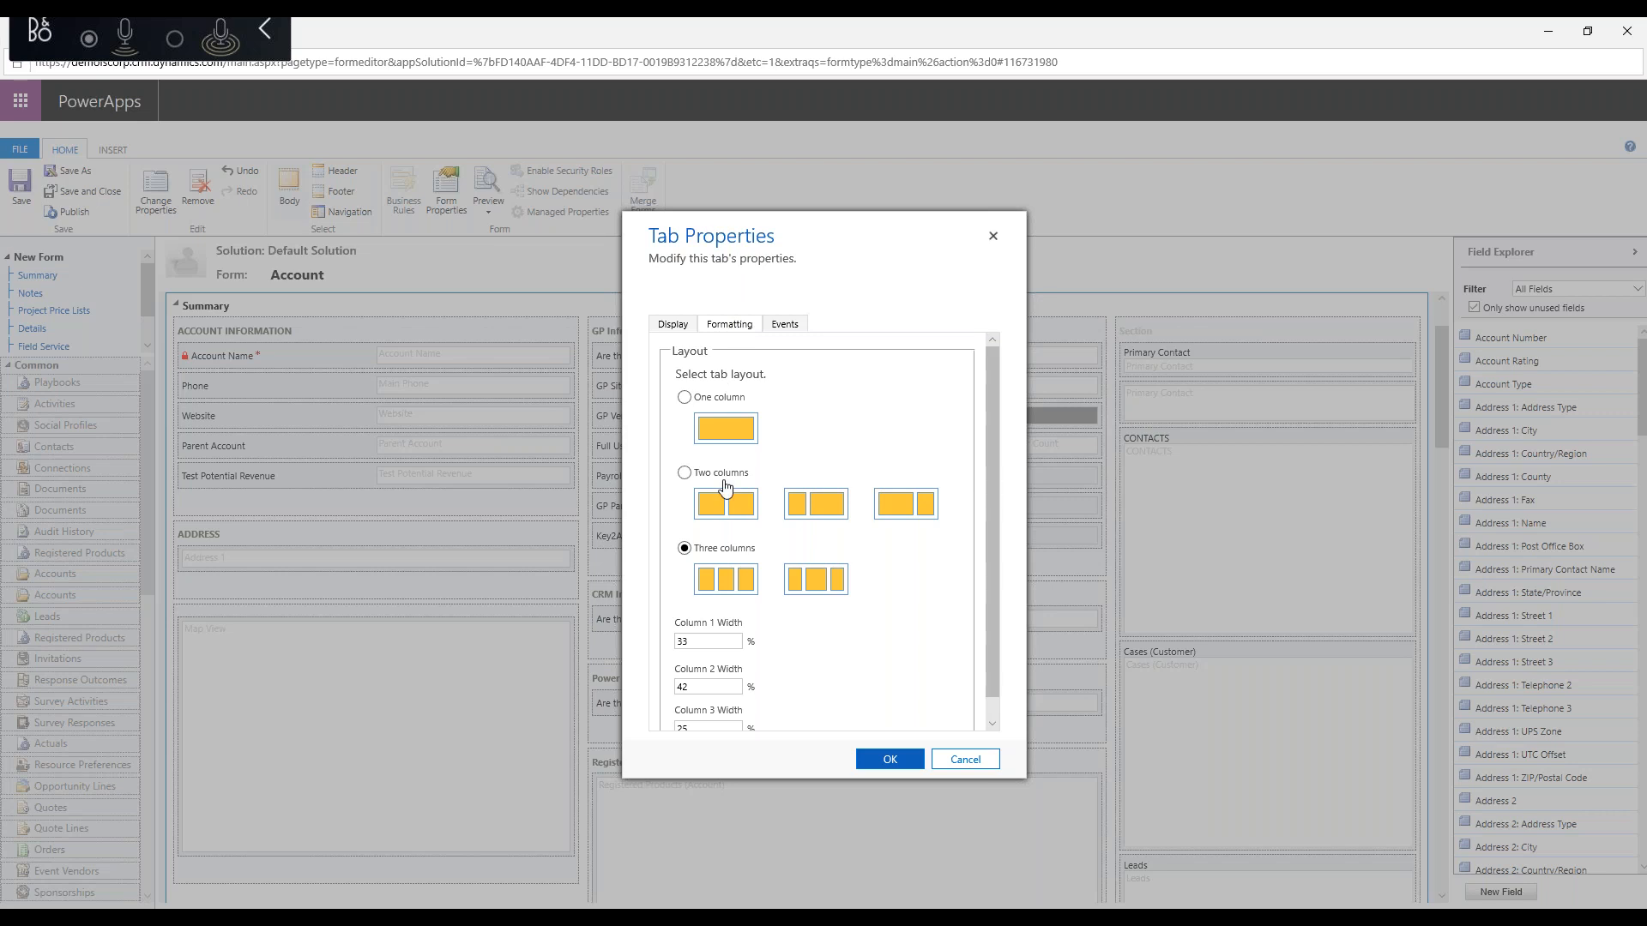
scroll(818, 577, "down", 1)
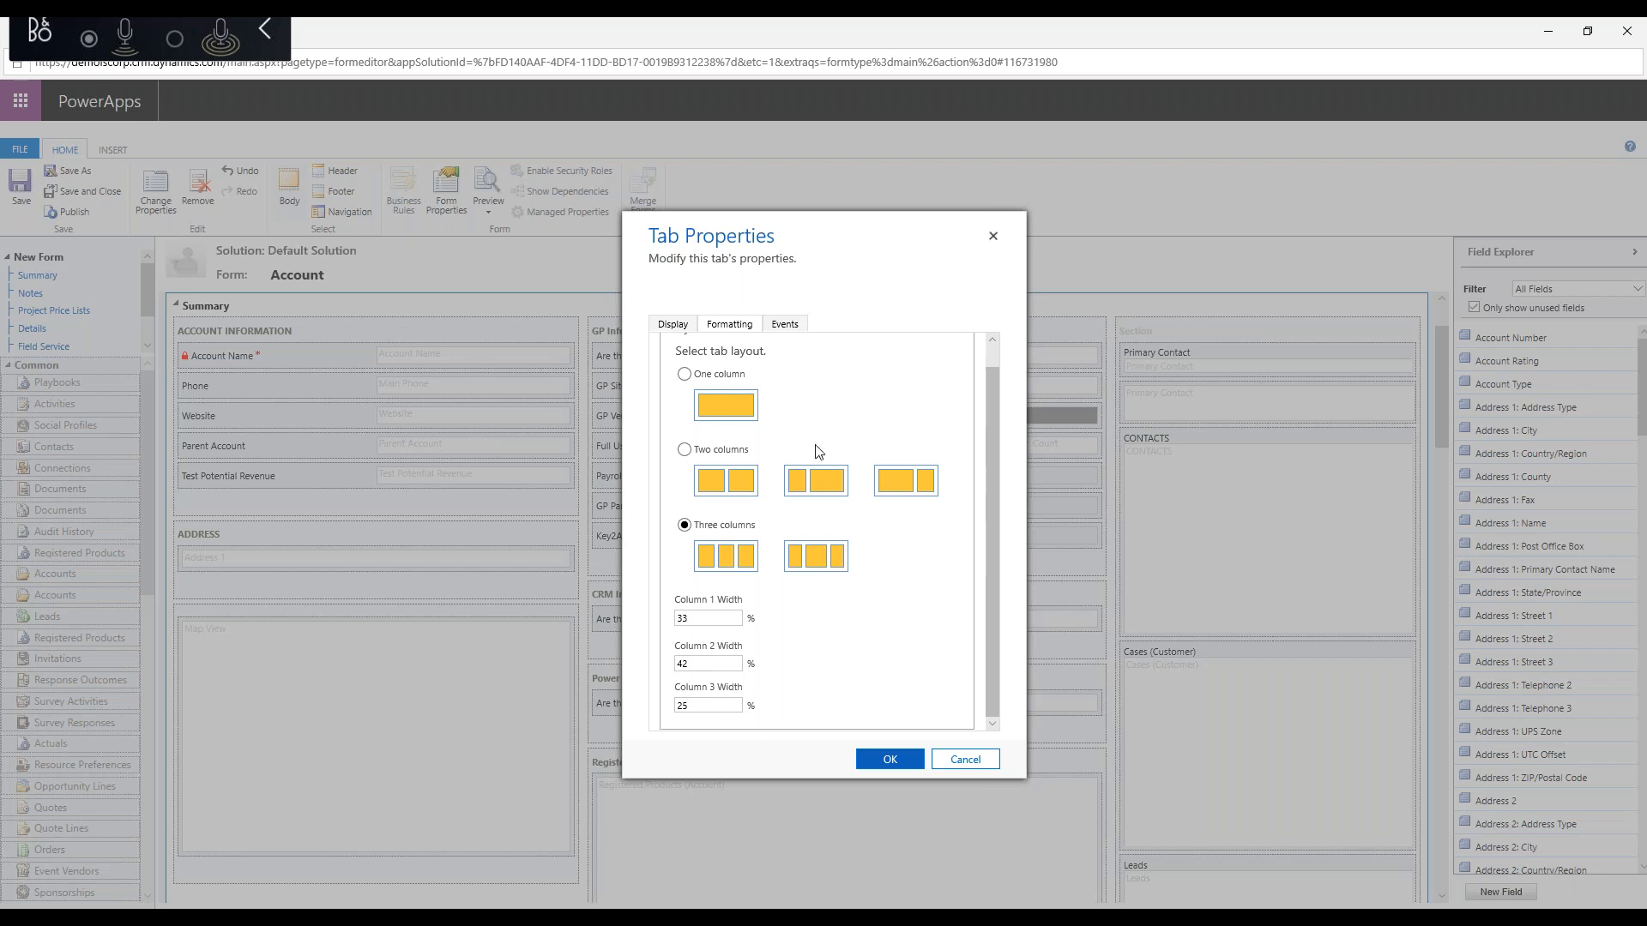
left_click(892, 763)
Step: Turn off expanding by default for the Project Price Lists tab
scroll(291, 526, "down", 3)
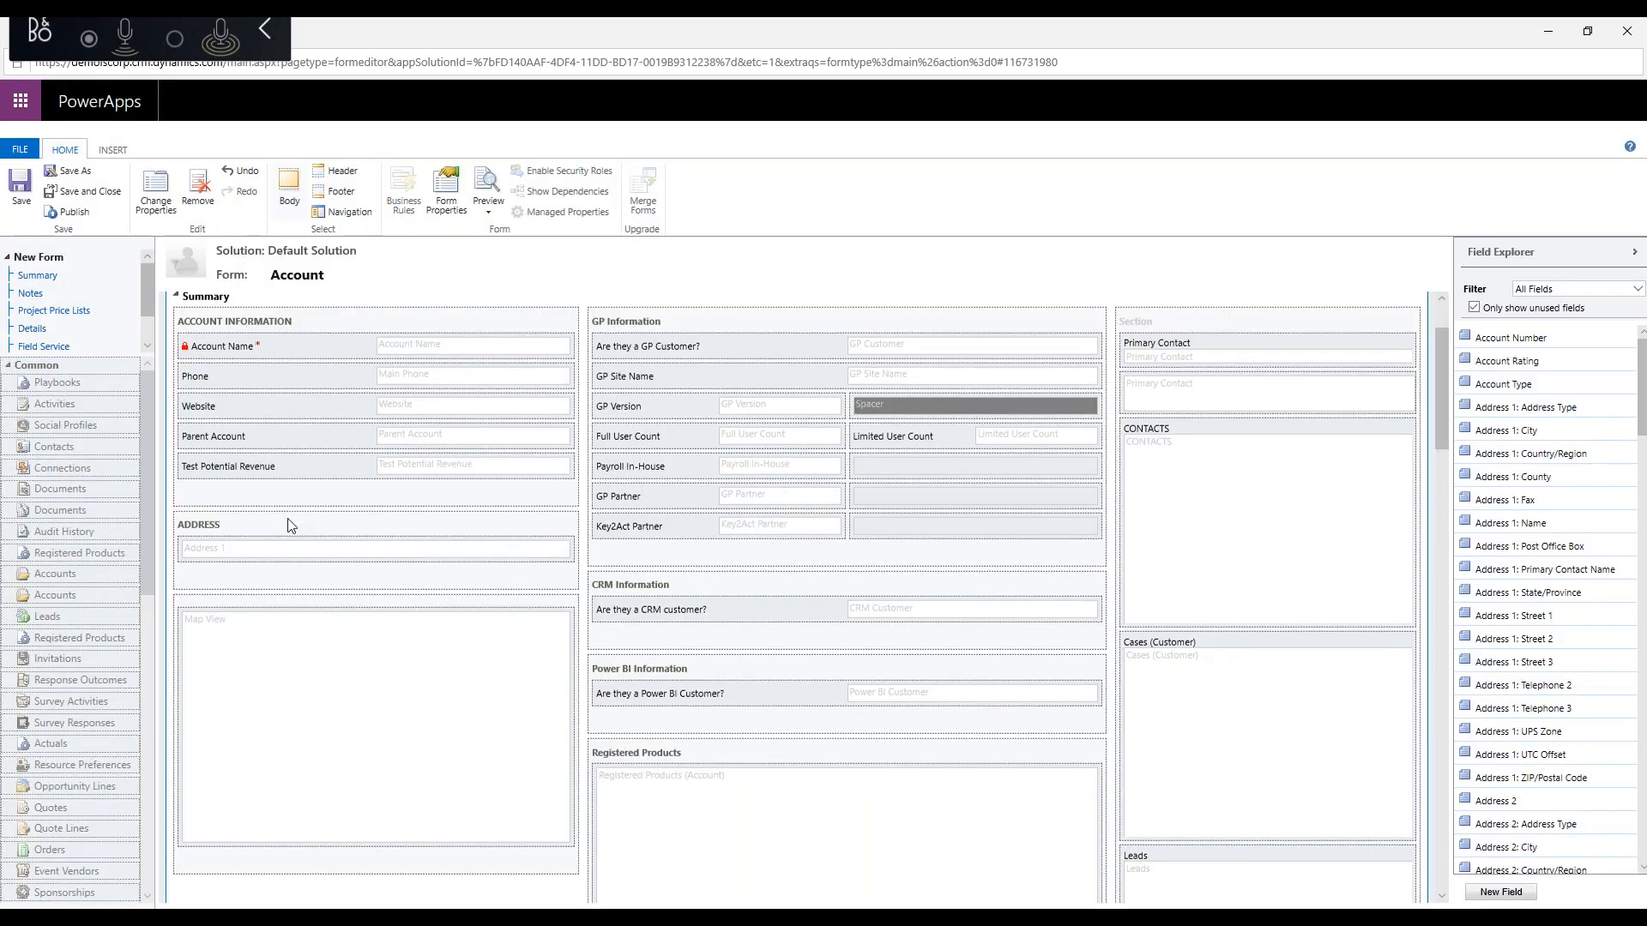
left_click(43, 312)
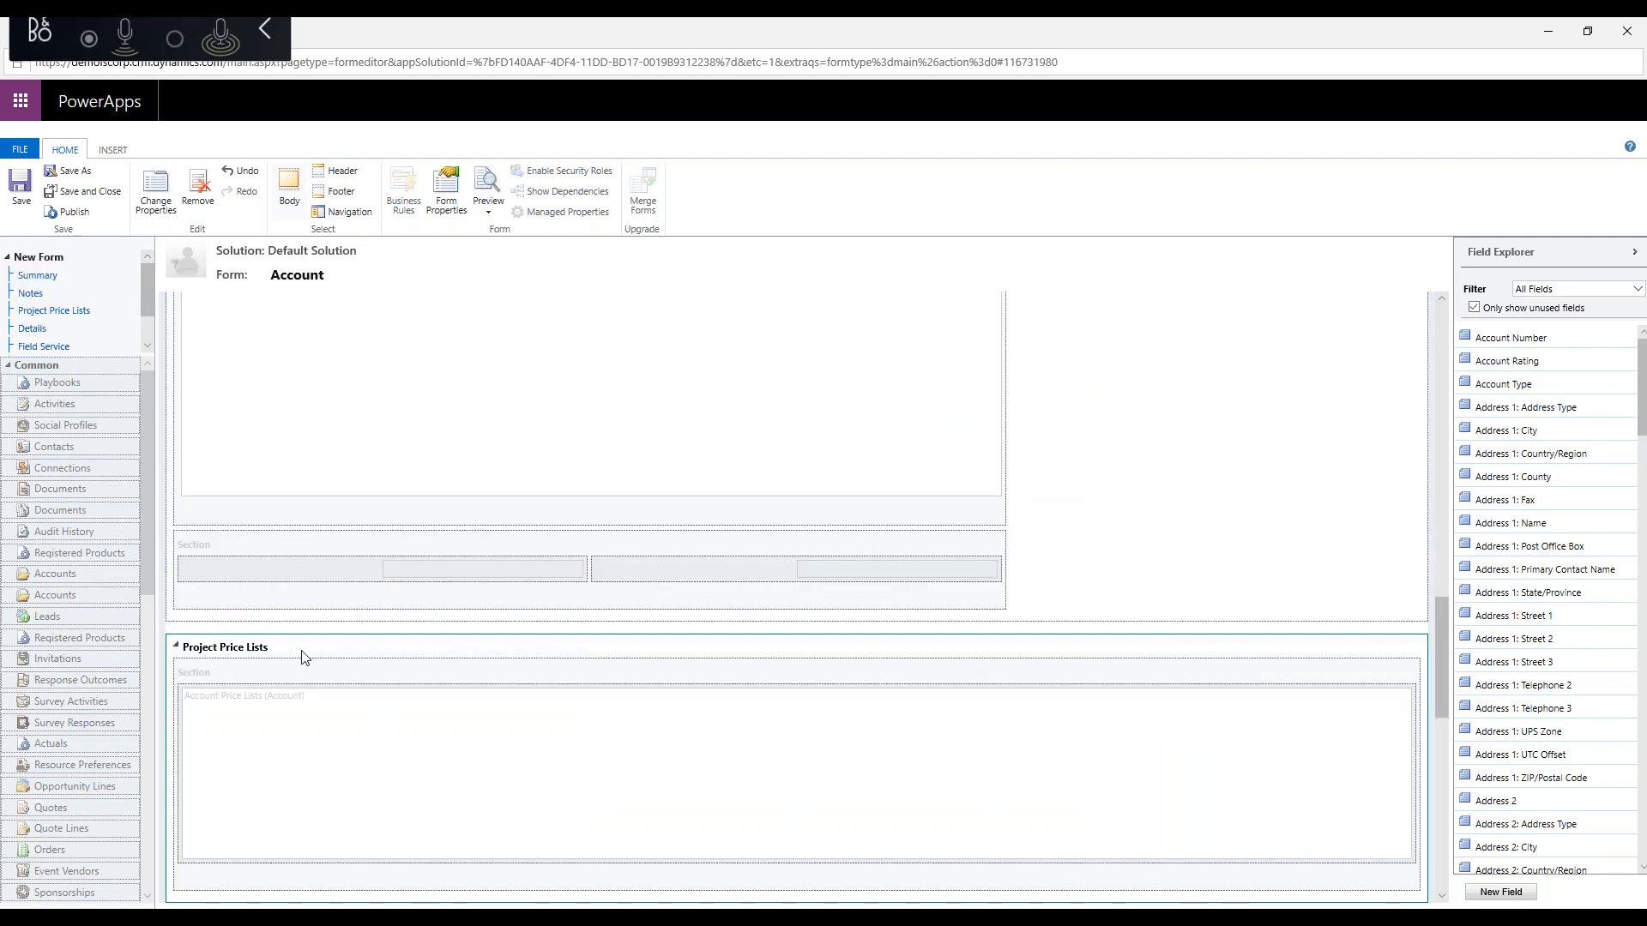
left_click(163, 200)
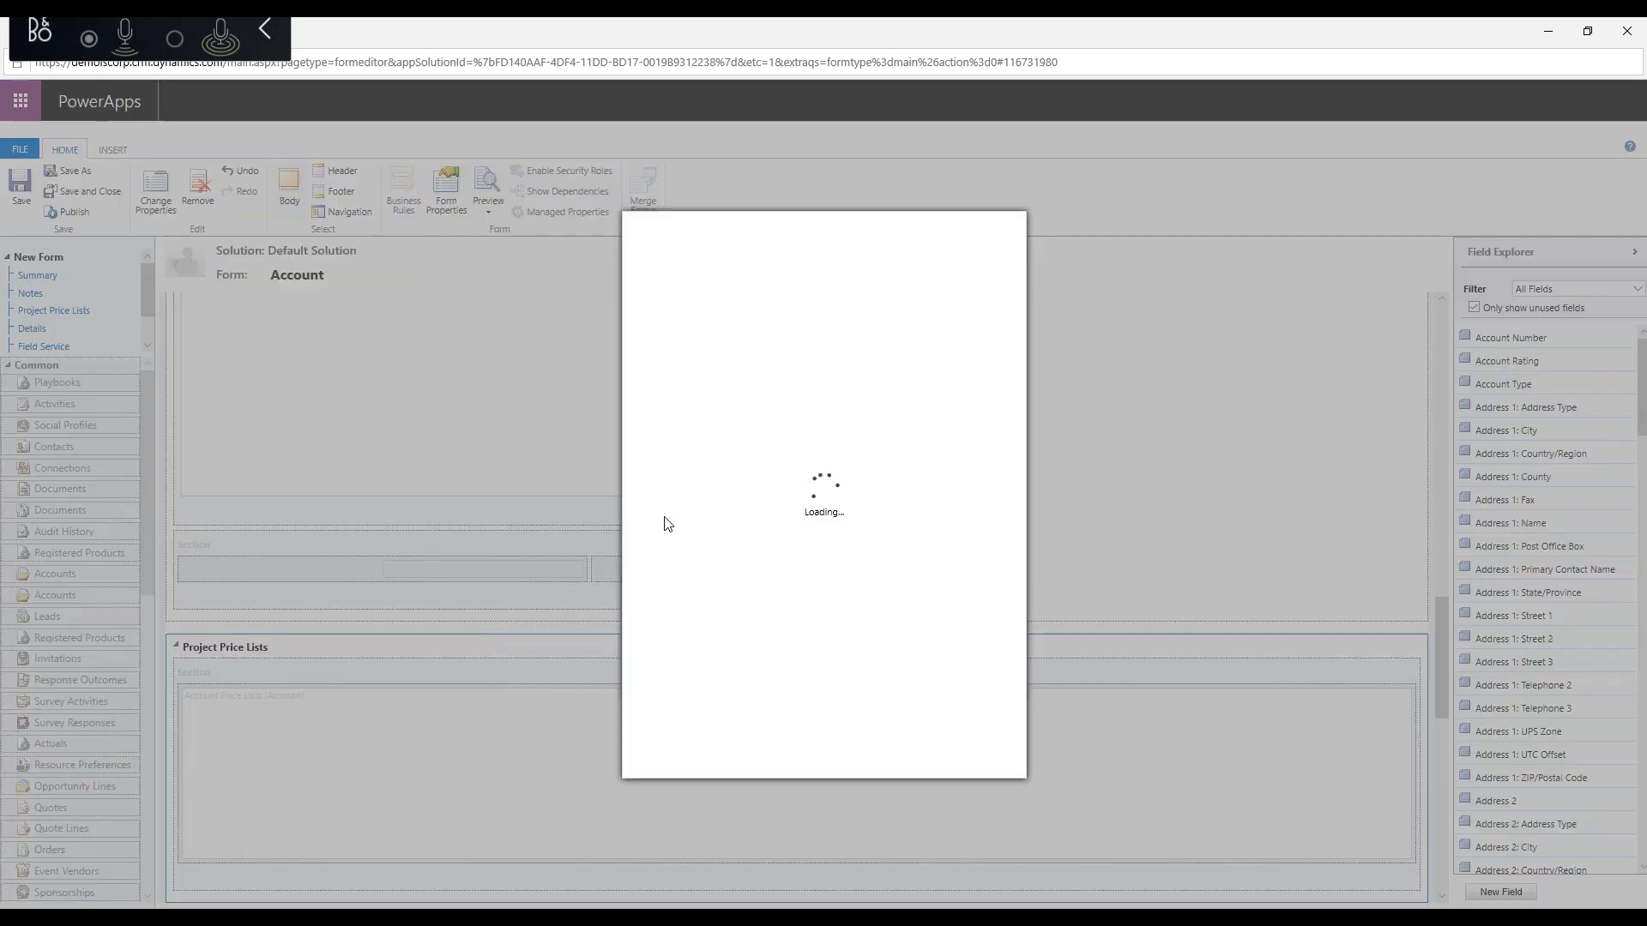
left_click(684, 462)
left_click(885, 760)
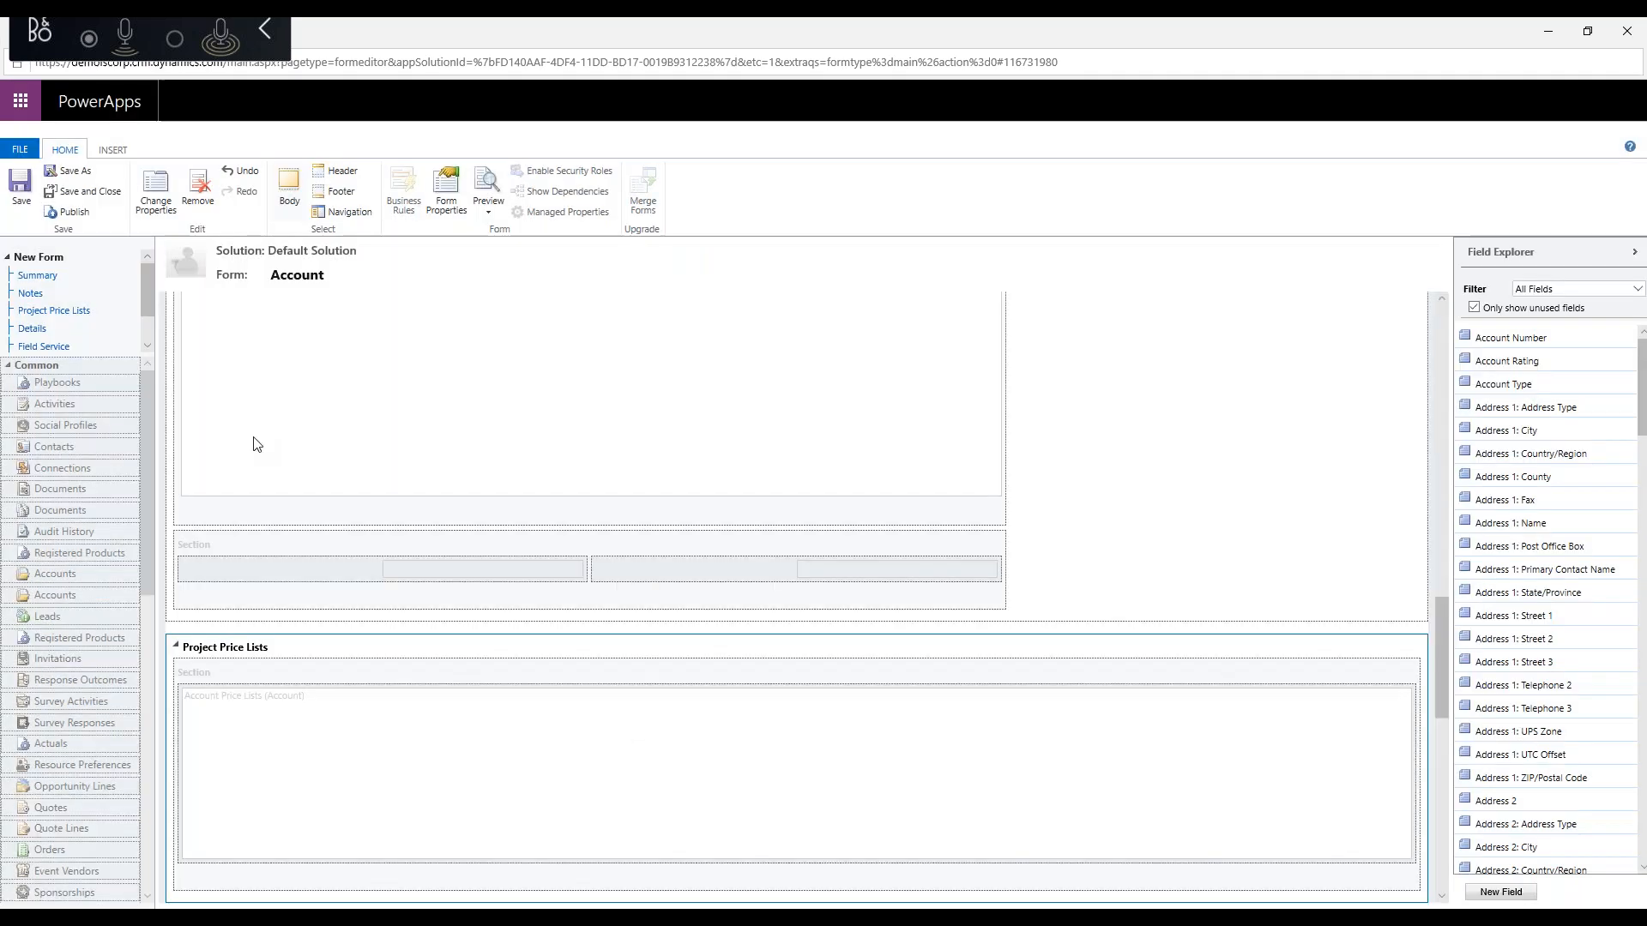
Step: Turn off expanding by default for the Details tab
left_click(33, 329)
left_click(155, 197)
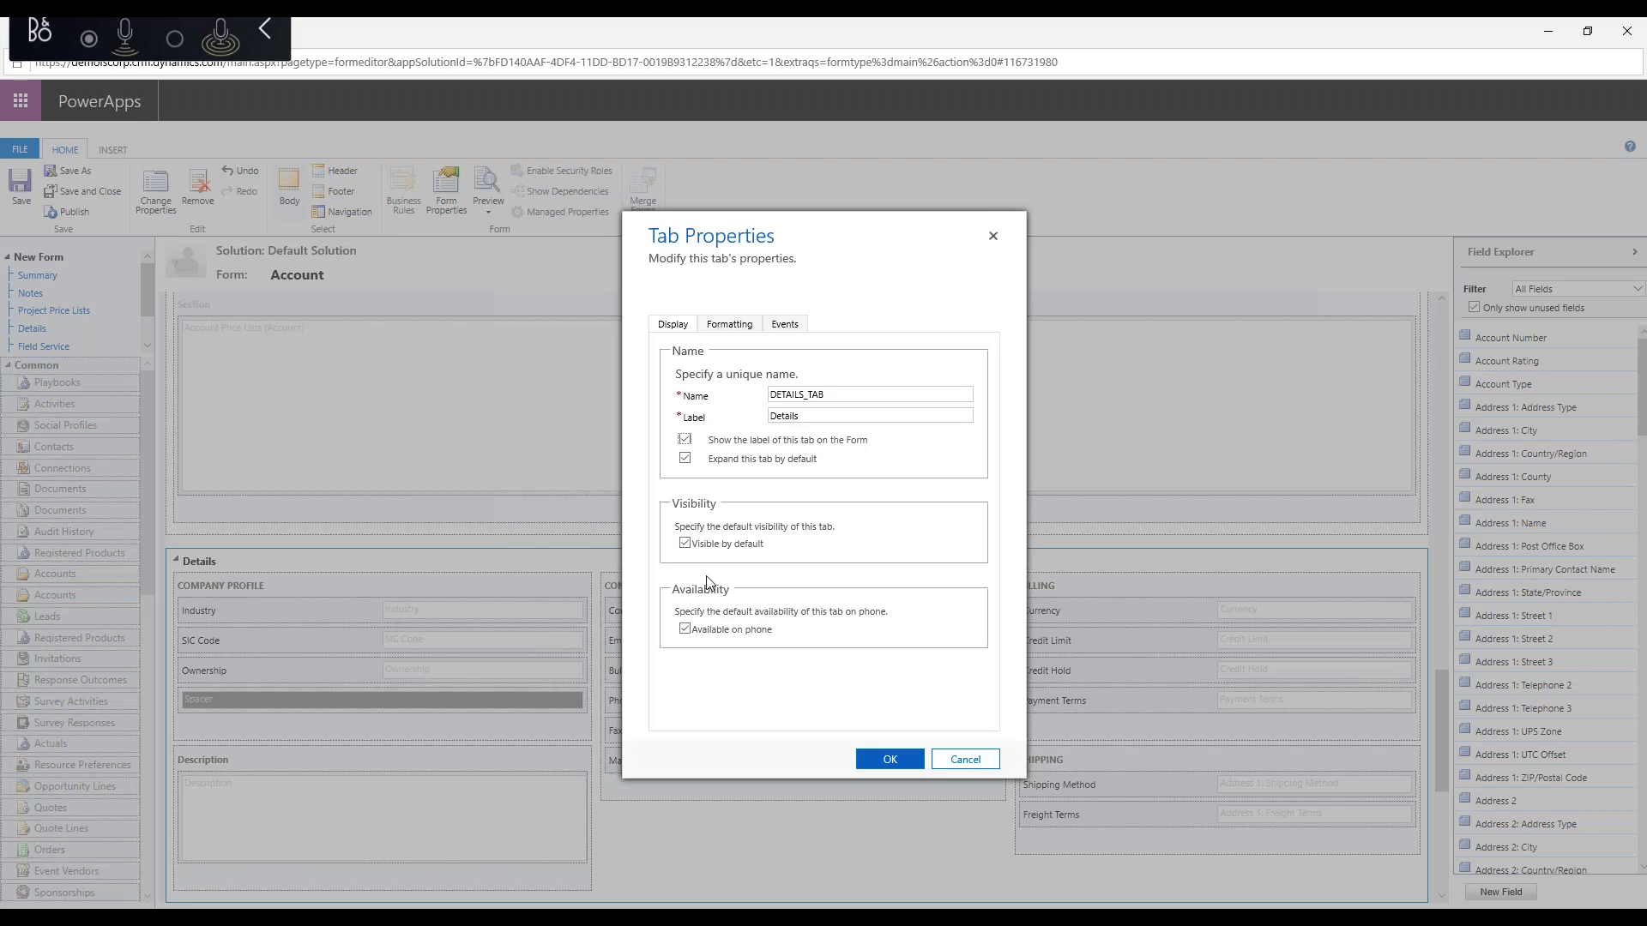
left_click(685, 459)
left_click(887, 760)
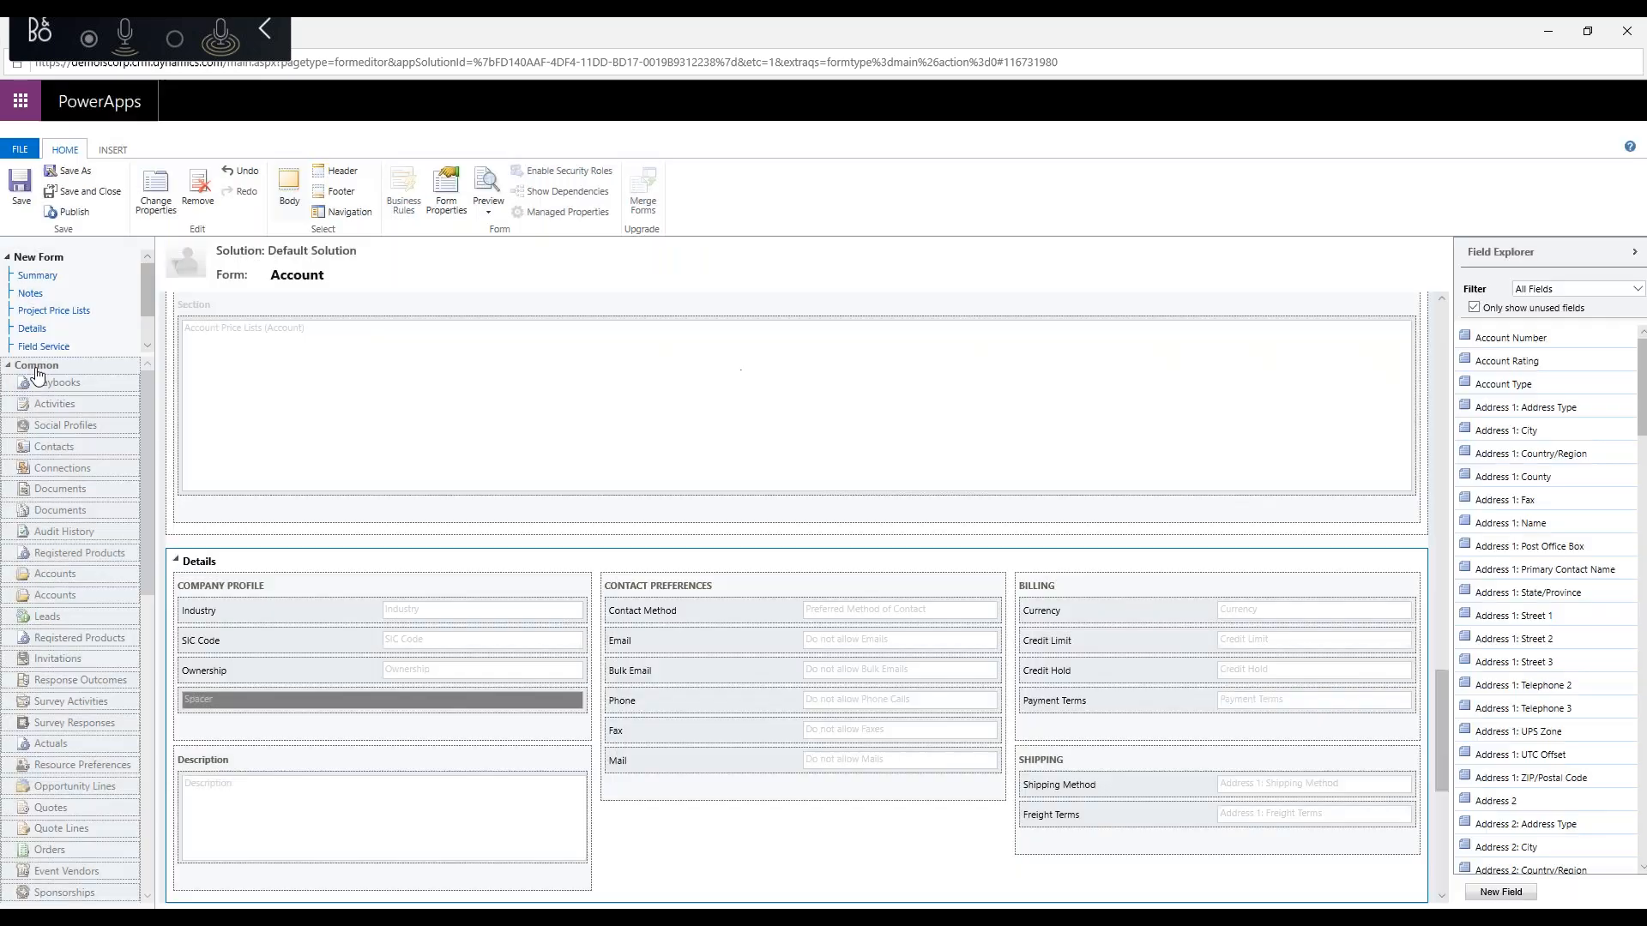
Step: Turn off expanding by default for the Field Service tab
left_click(36, 347)
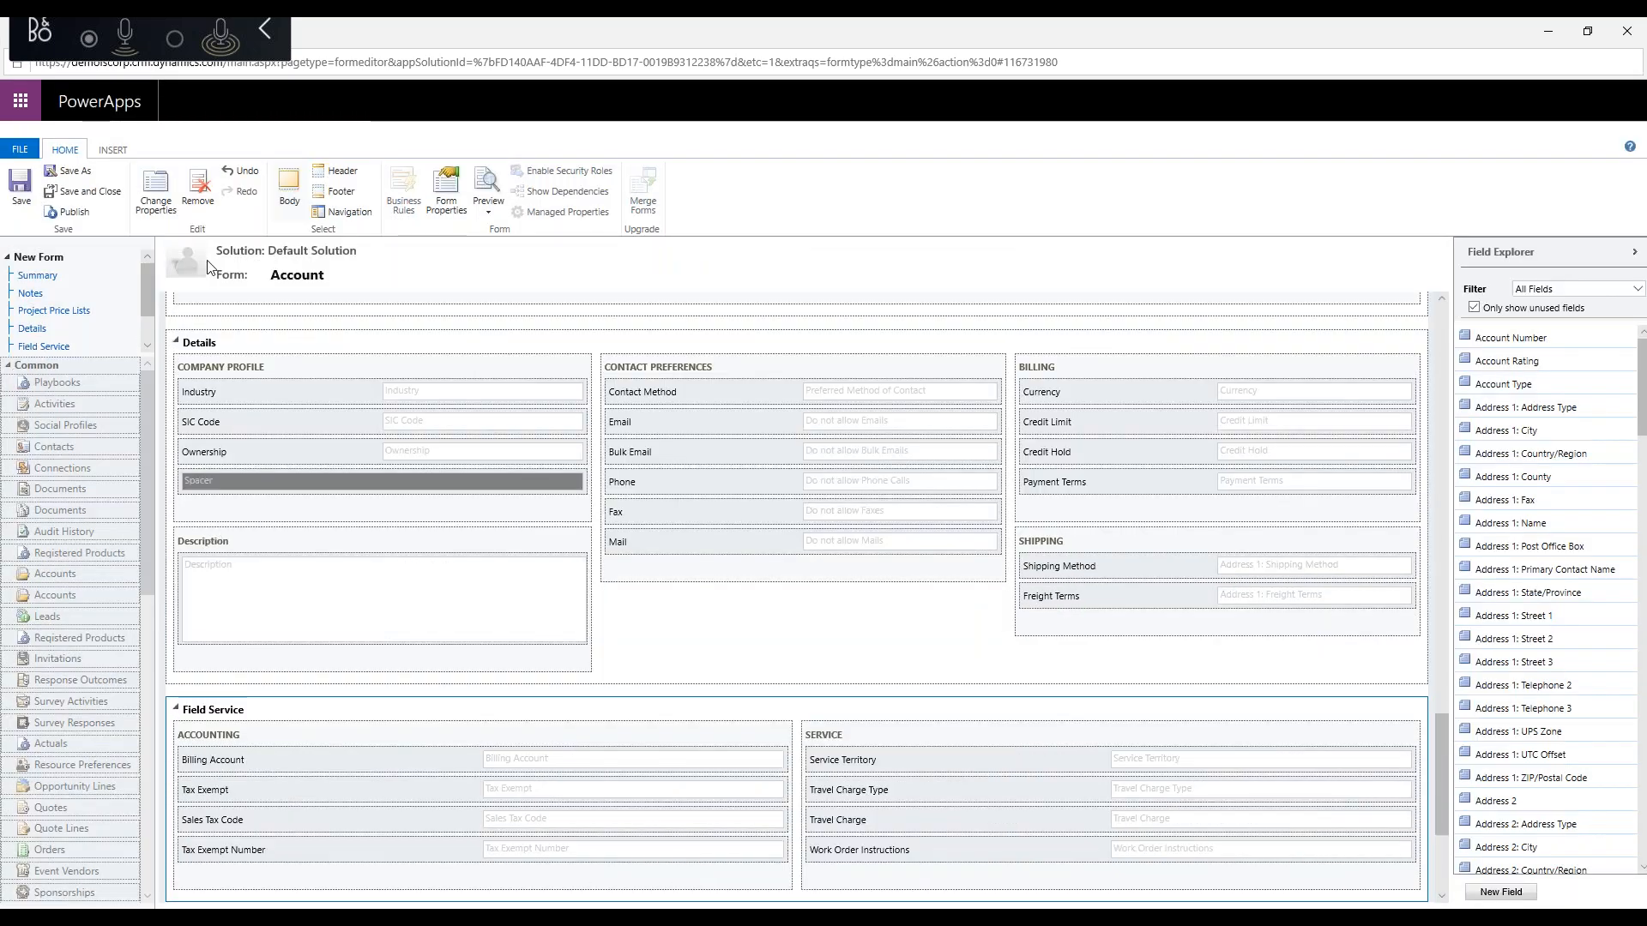
left_click(163, 205)
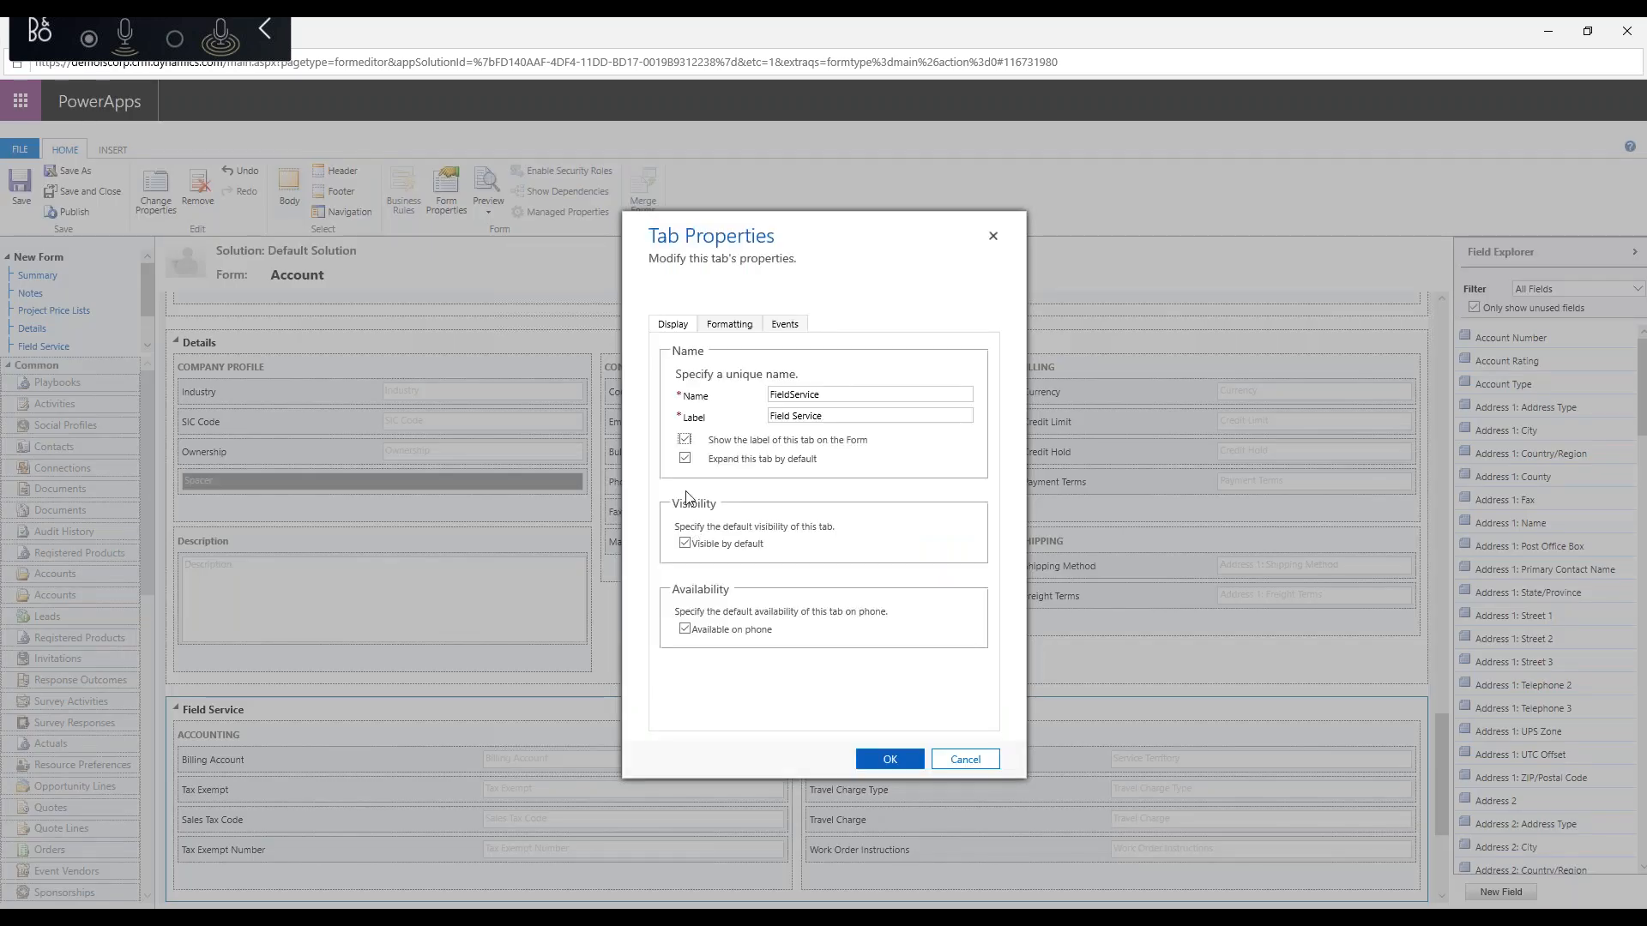
left_click(905, 764)
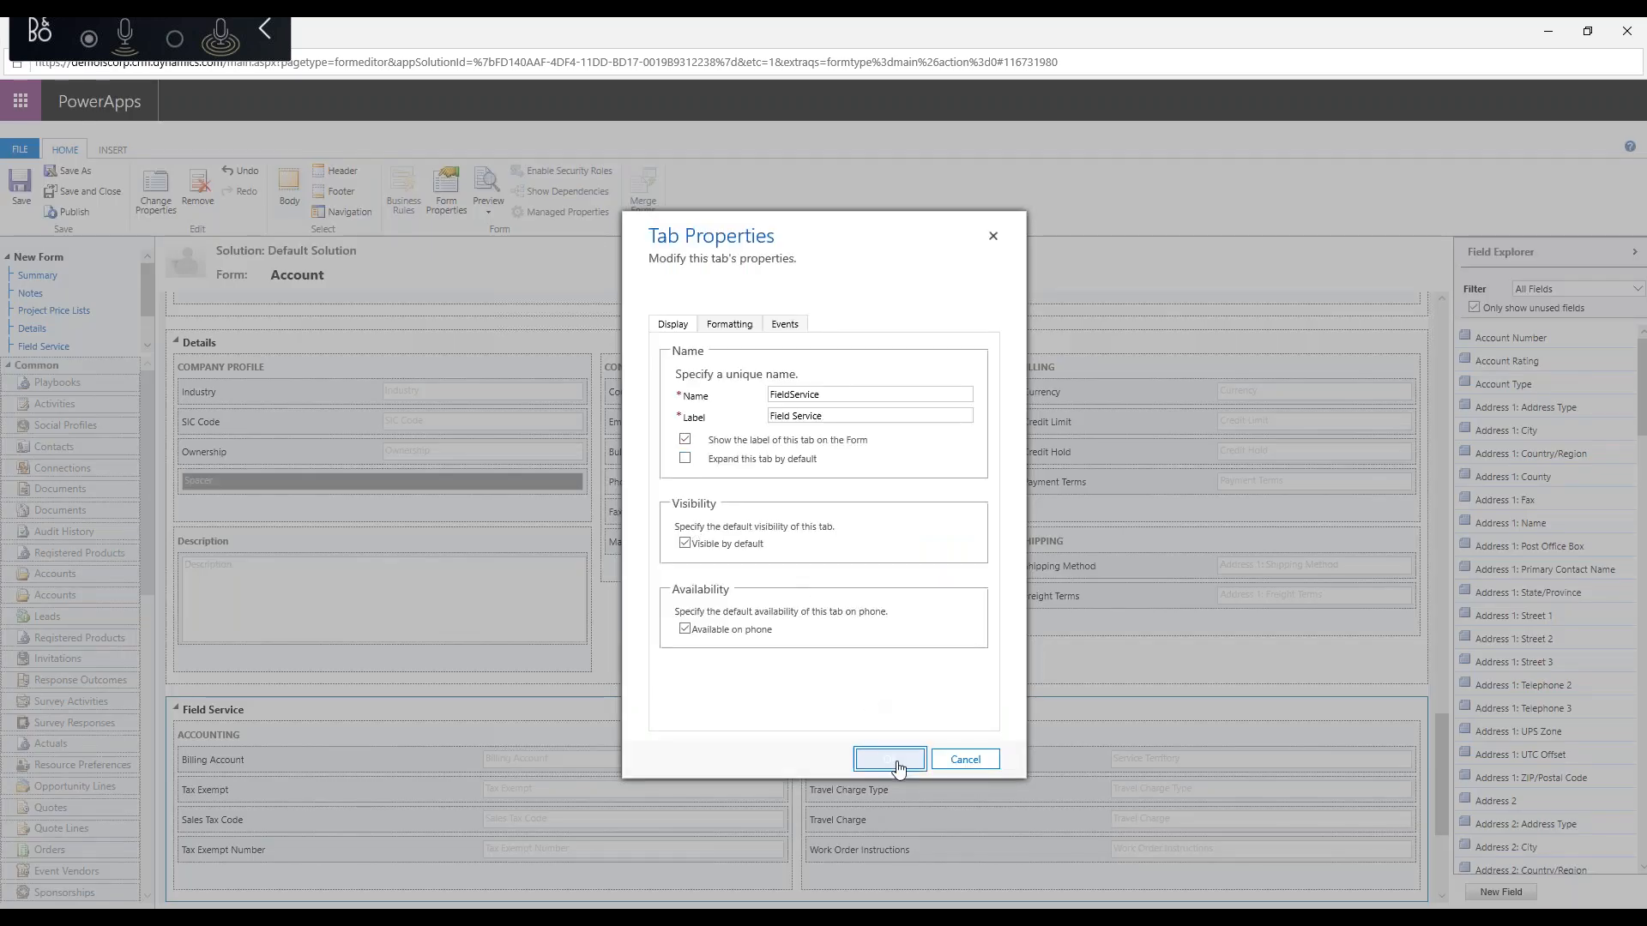
Step: Reorder the Summary tab's middle column so CRM Information comes first and Power BI Information second, both above GP Information
scroll(217, 715, "down", 3)
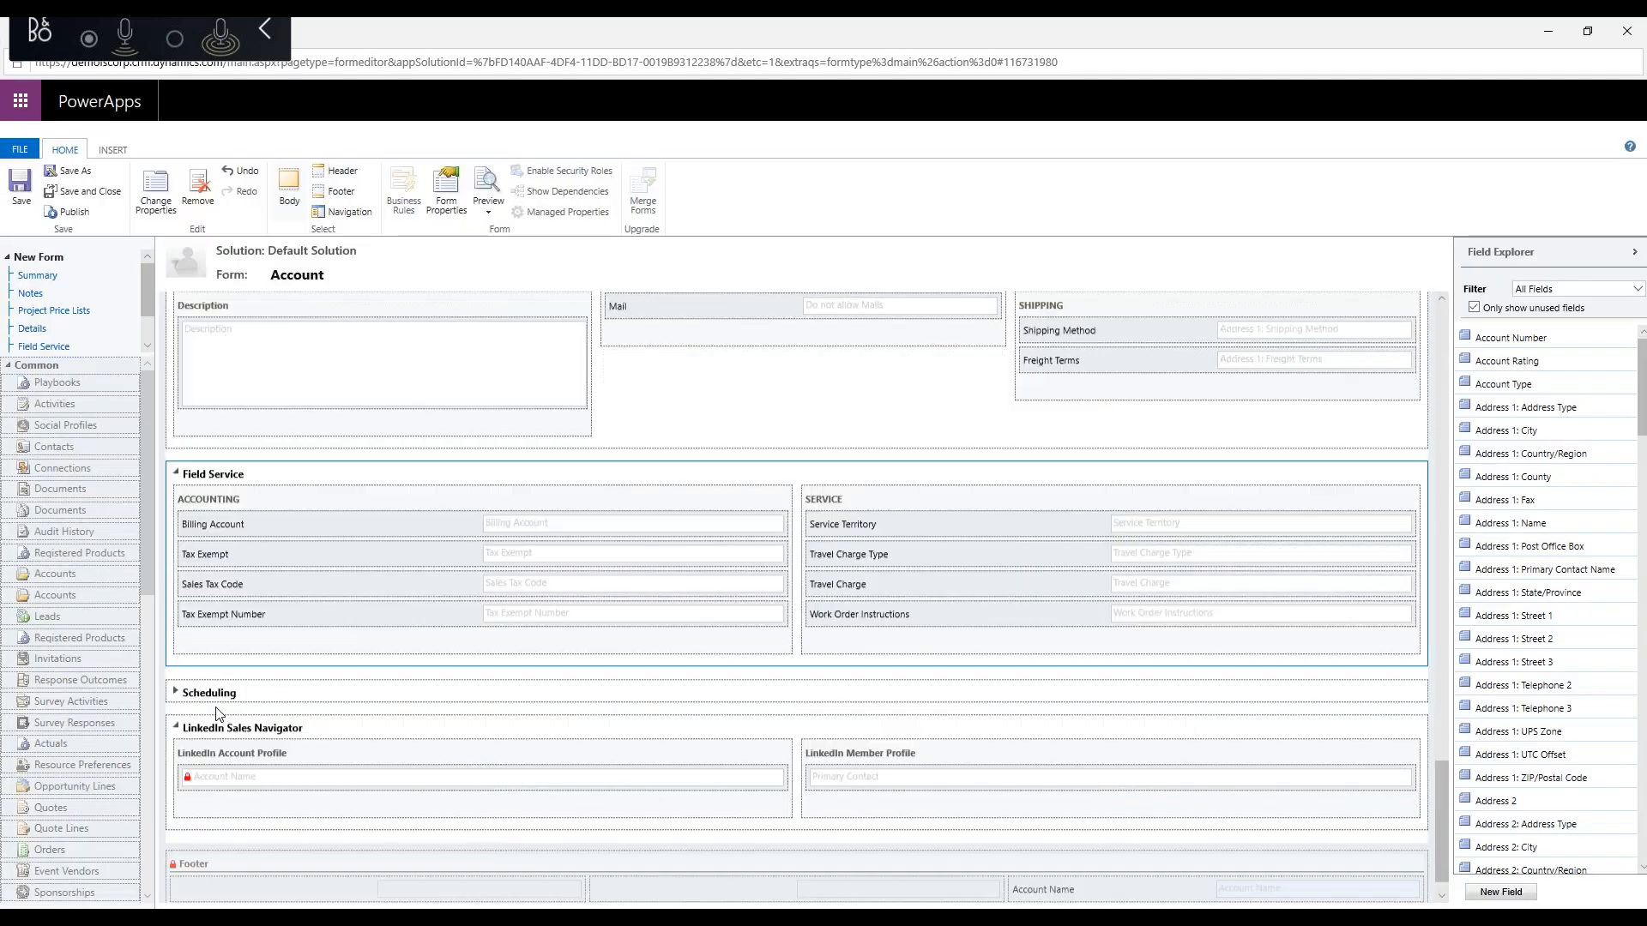
scroll(361, 632, "up", 5)
scroll(367, 633, "up", 15)
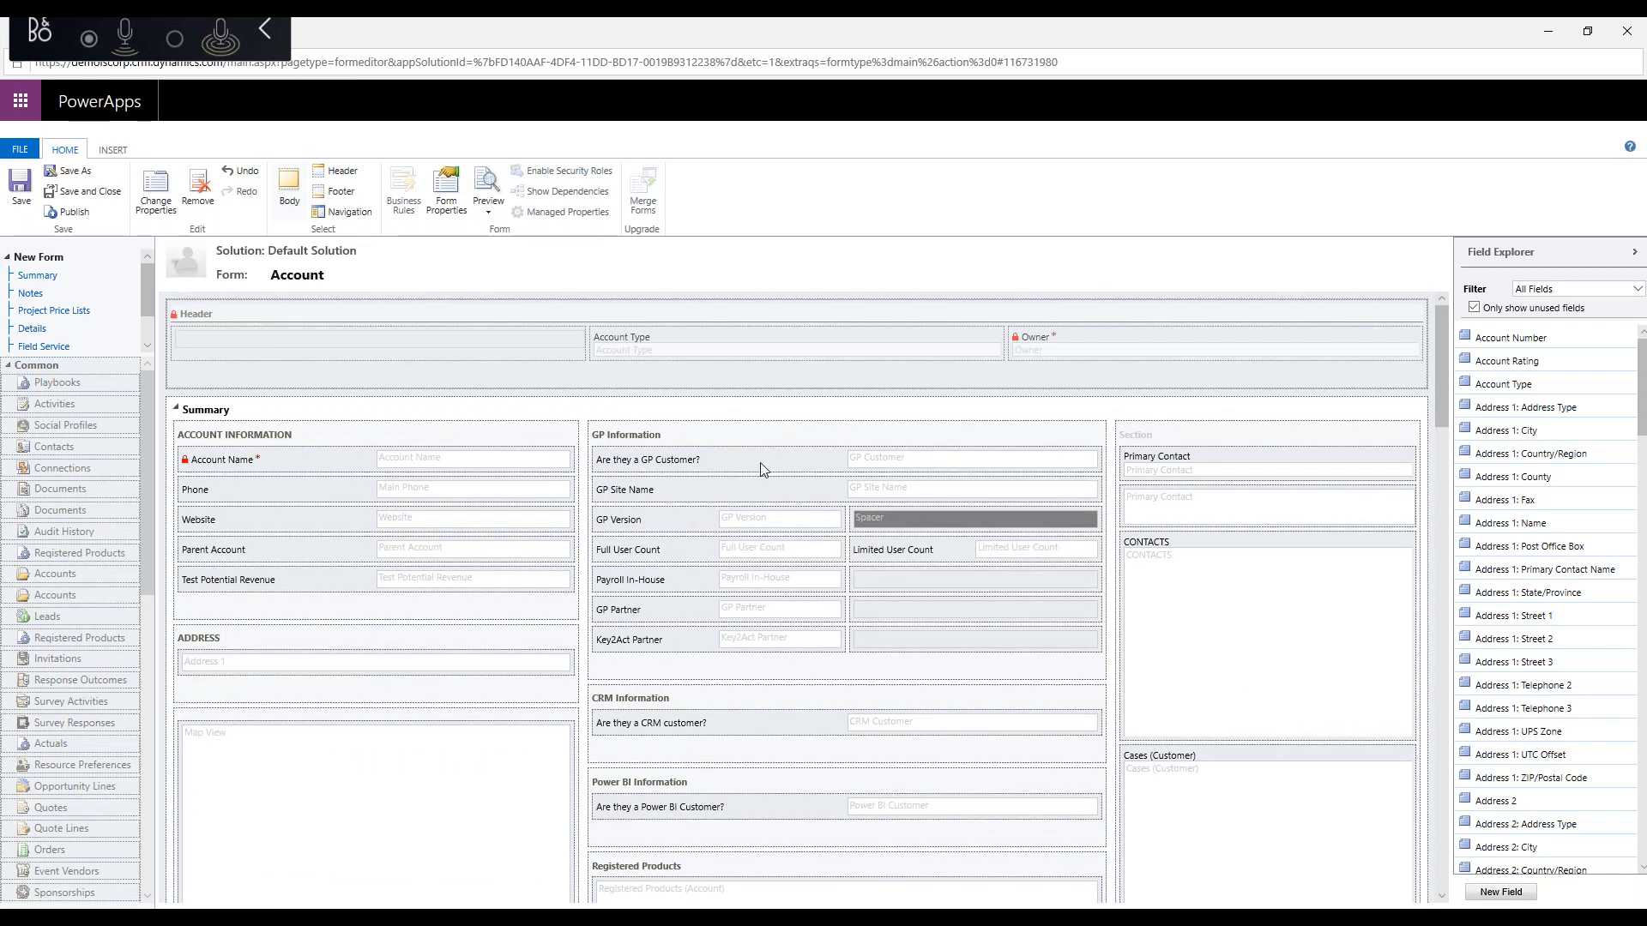
left_click(699, 522)
left_click_drag(689, 581, 681, 516)
left_click_drag(712, 709, 718, 433)
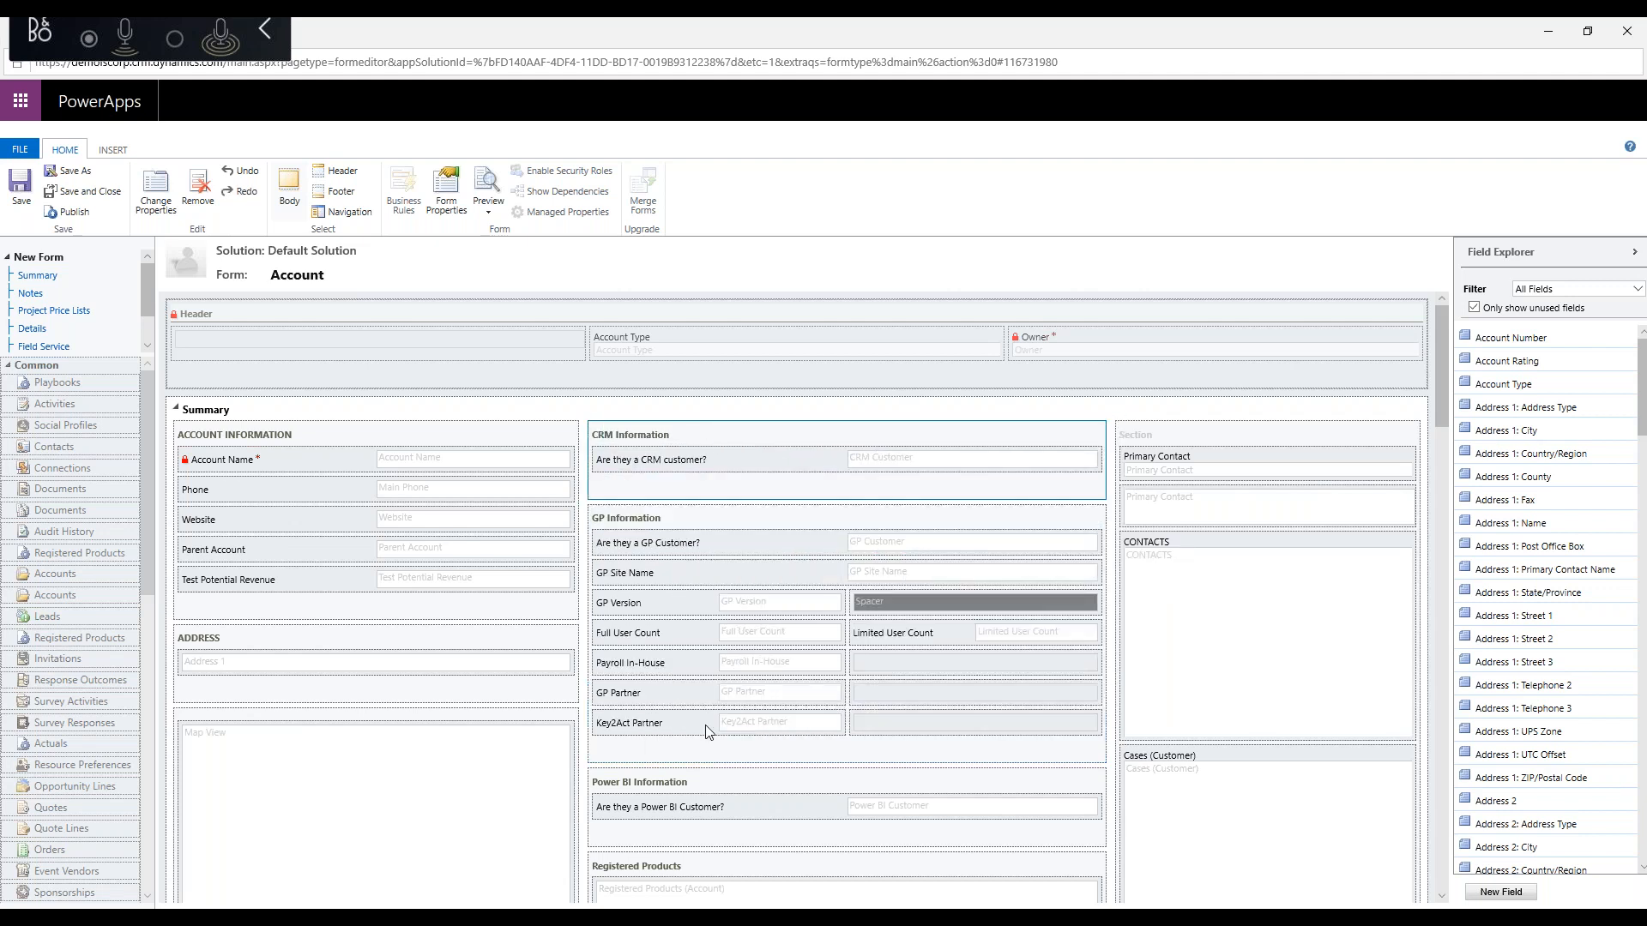
left_click_drag(710, 781, 732, 536)
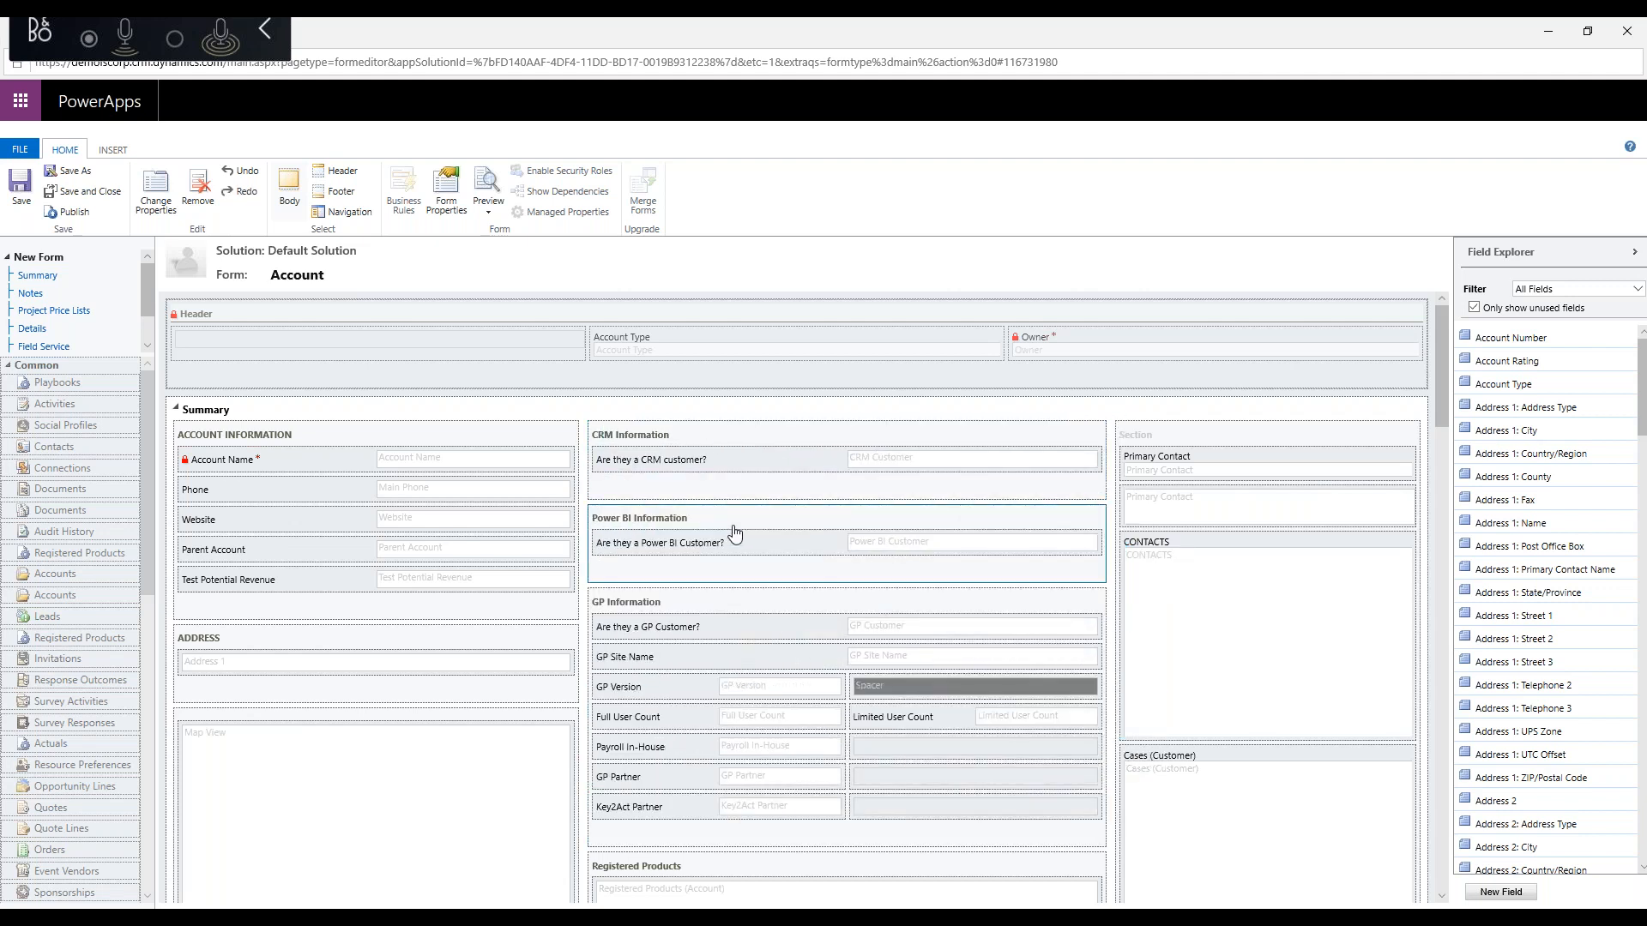
Step: Insert a one-column section under the map view in the Summary tab and add the Address 1: State/Province field to it
left_click(326, 443)
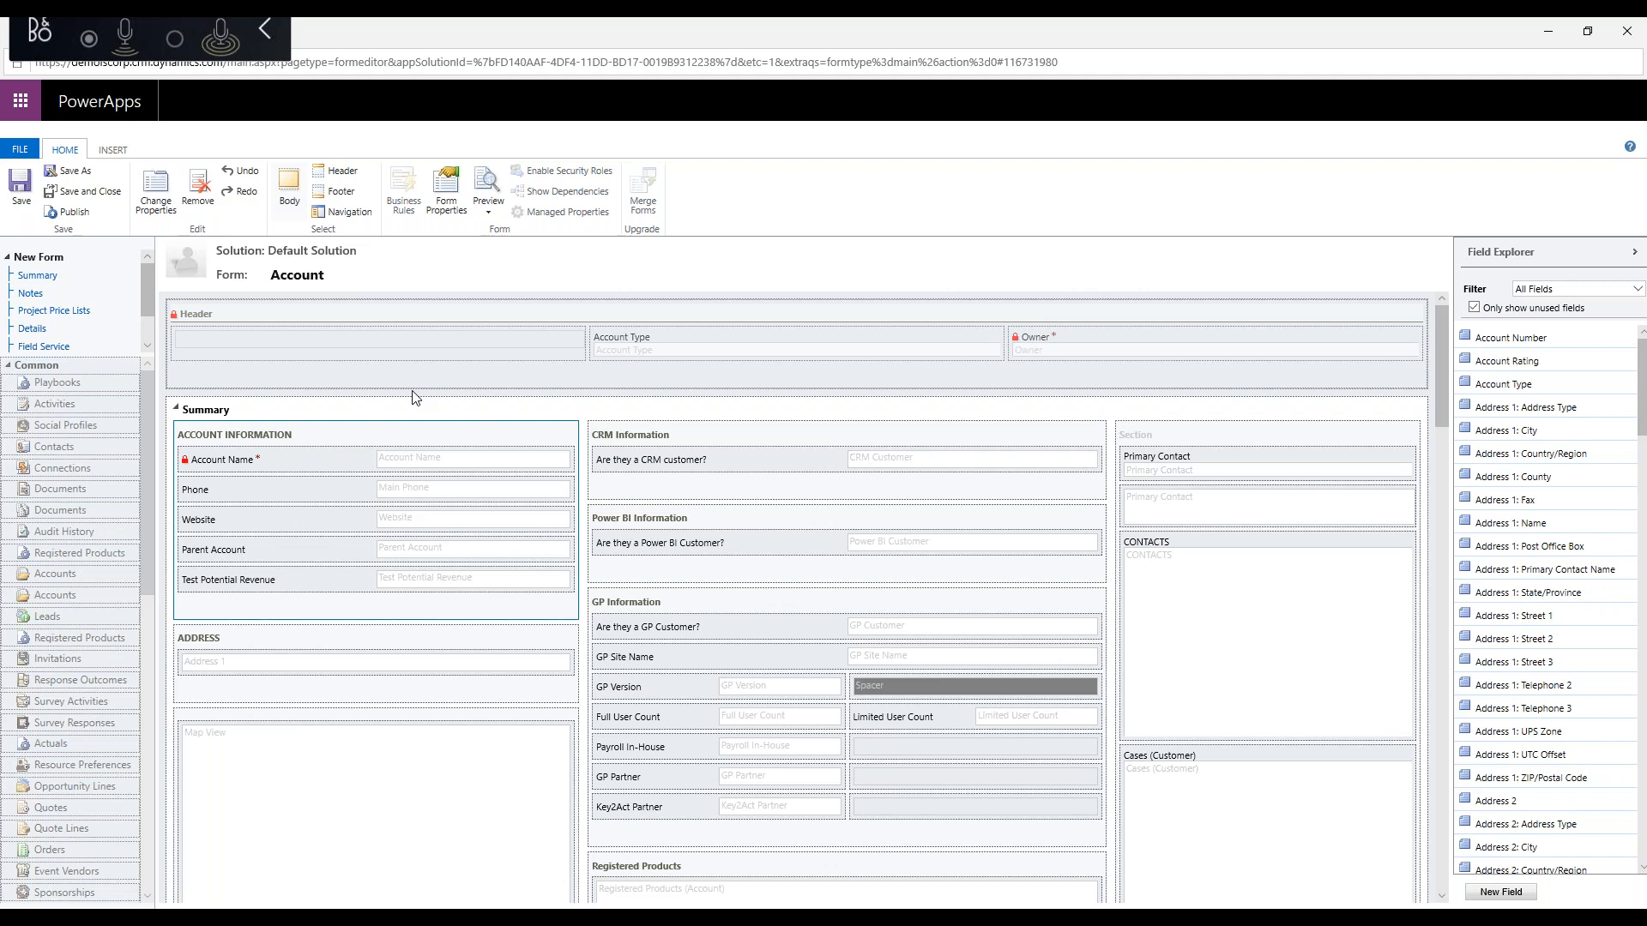
left_click(113, 153)
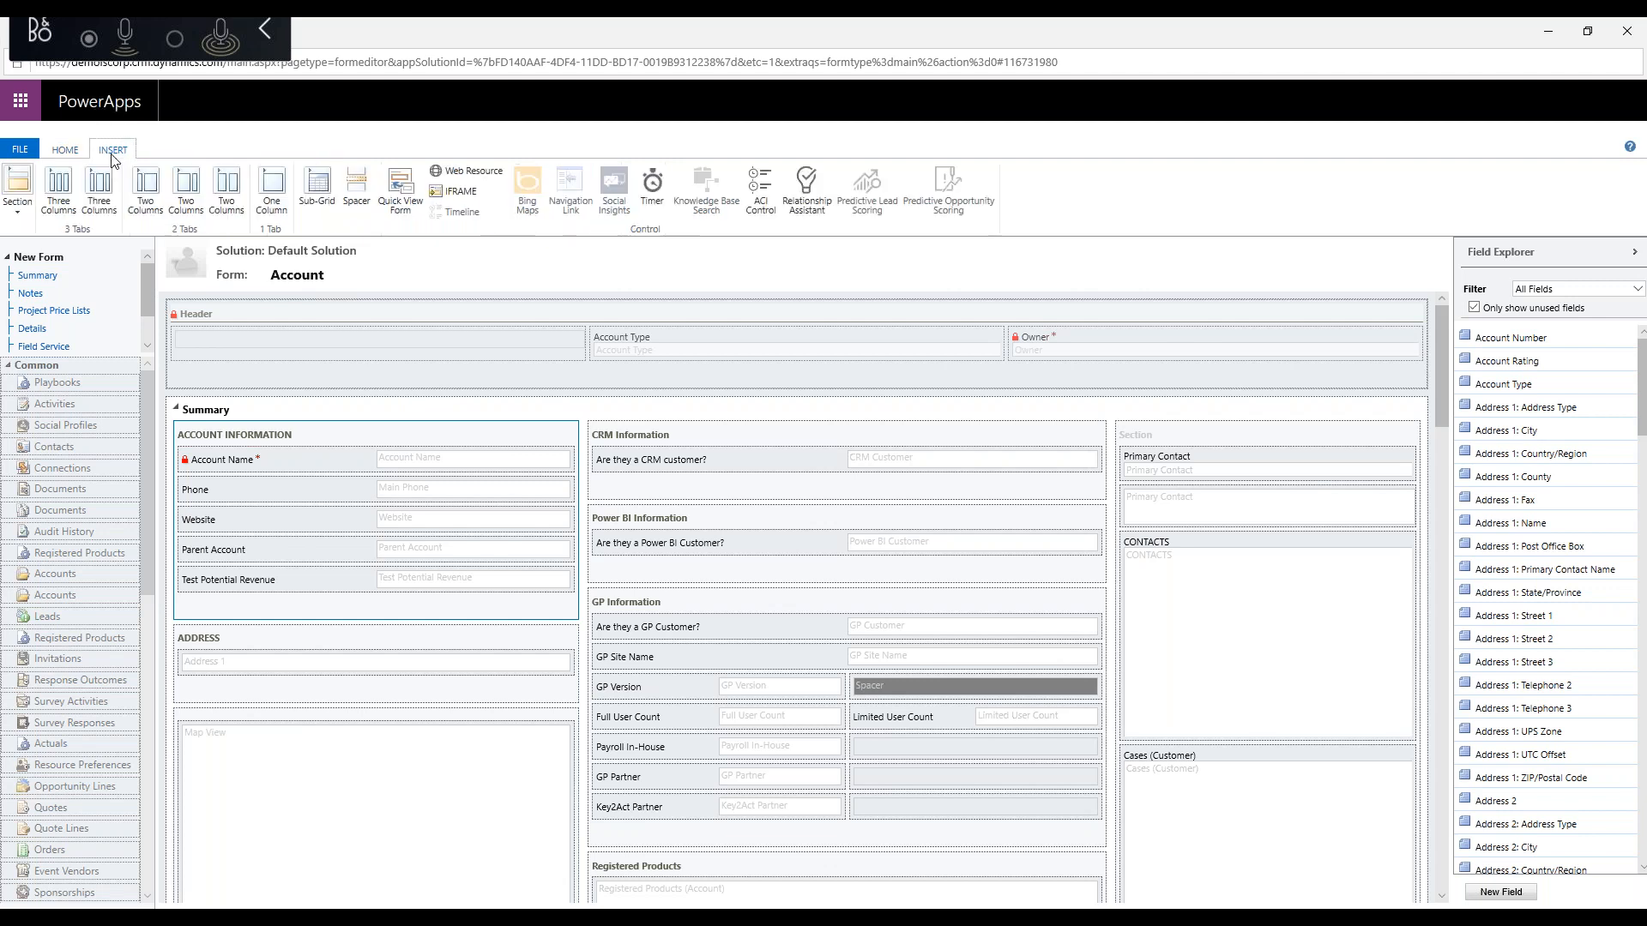
left_click(18, 212)
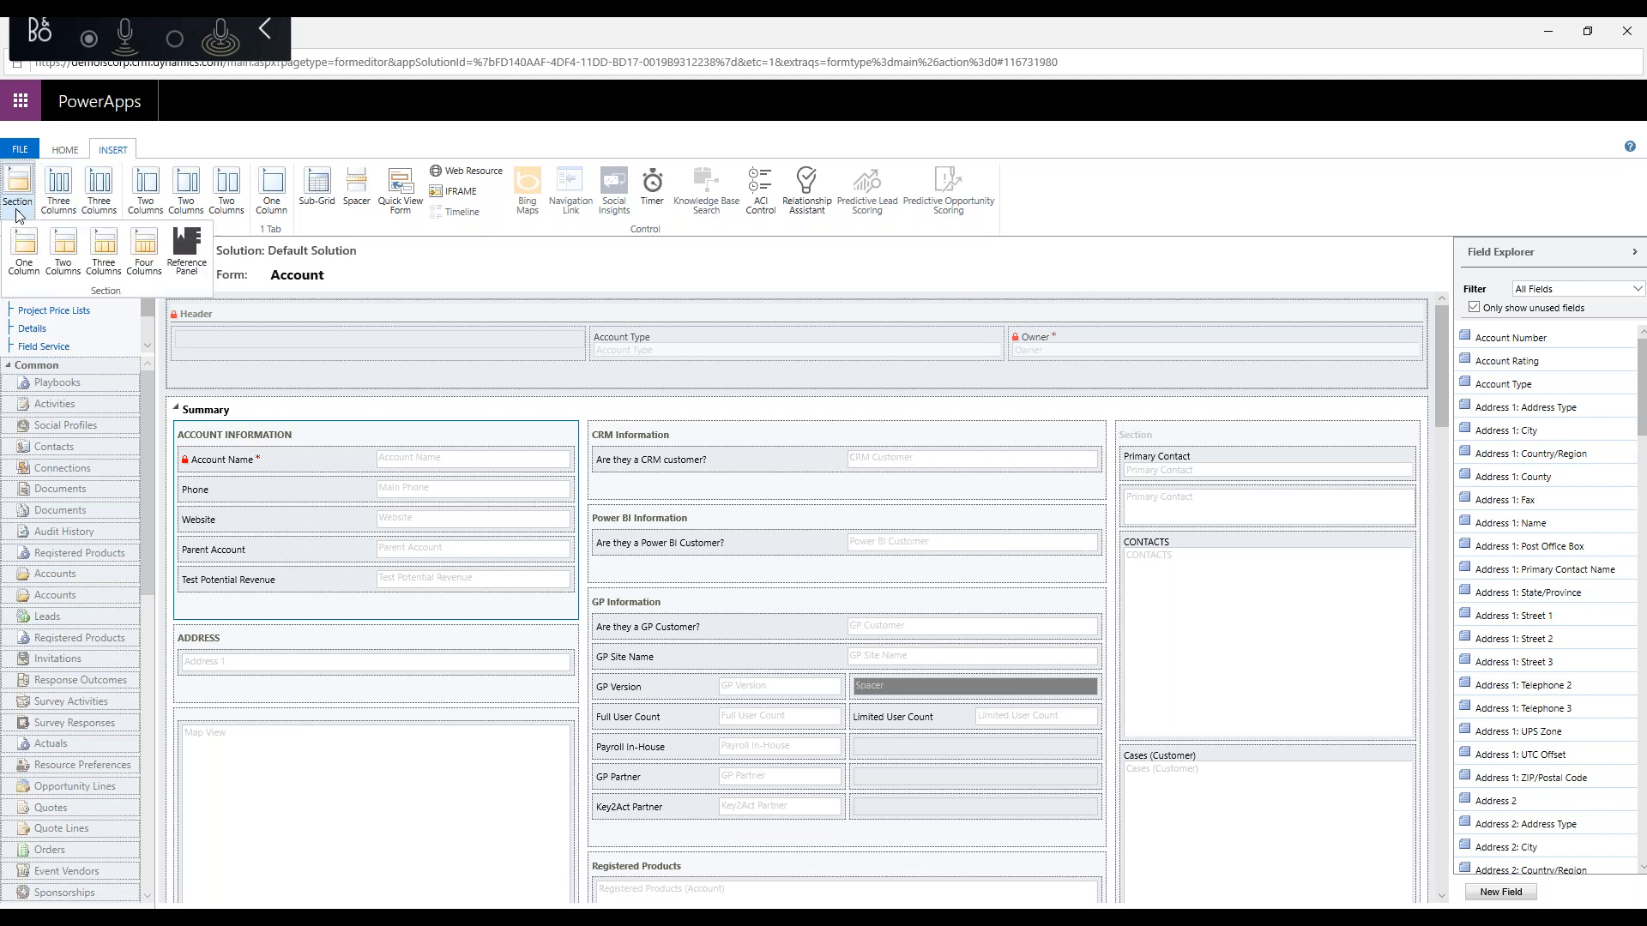
left_click(24, 255)
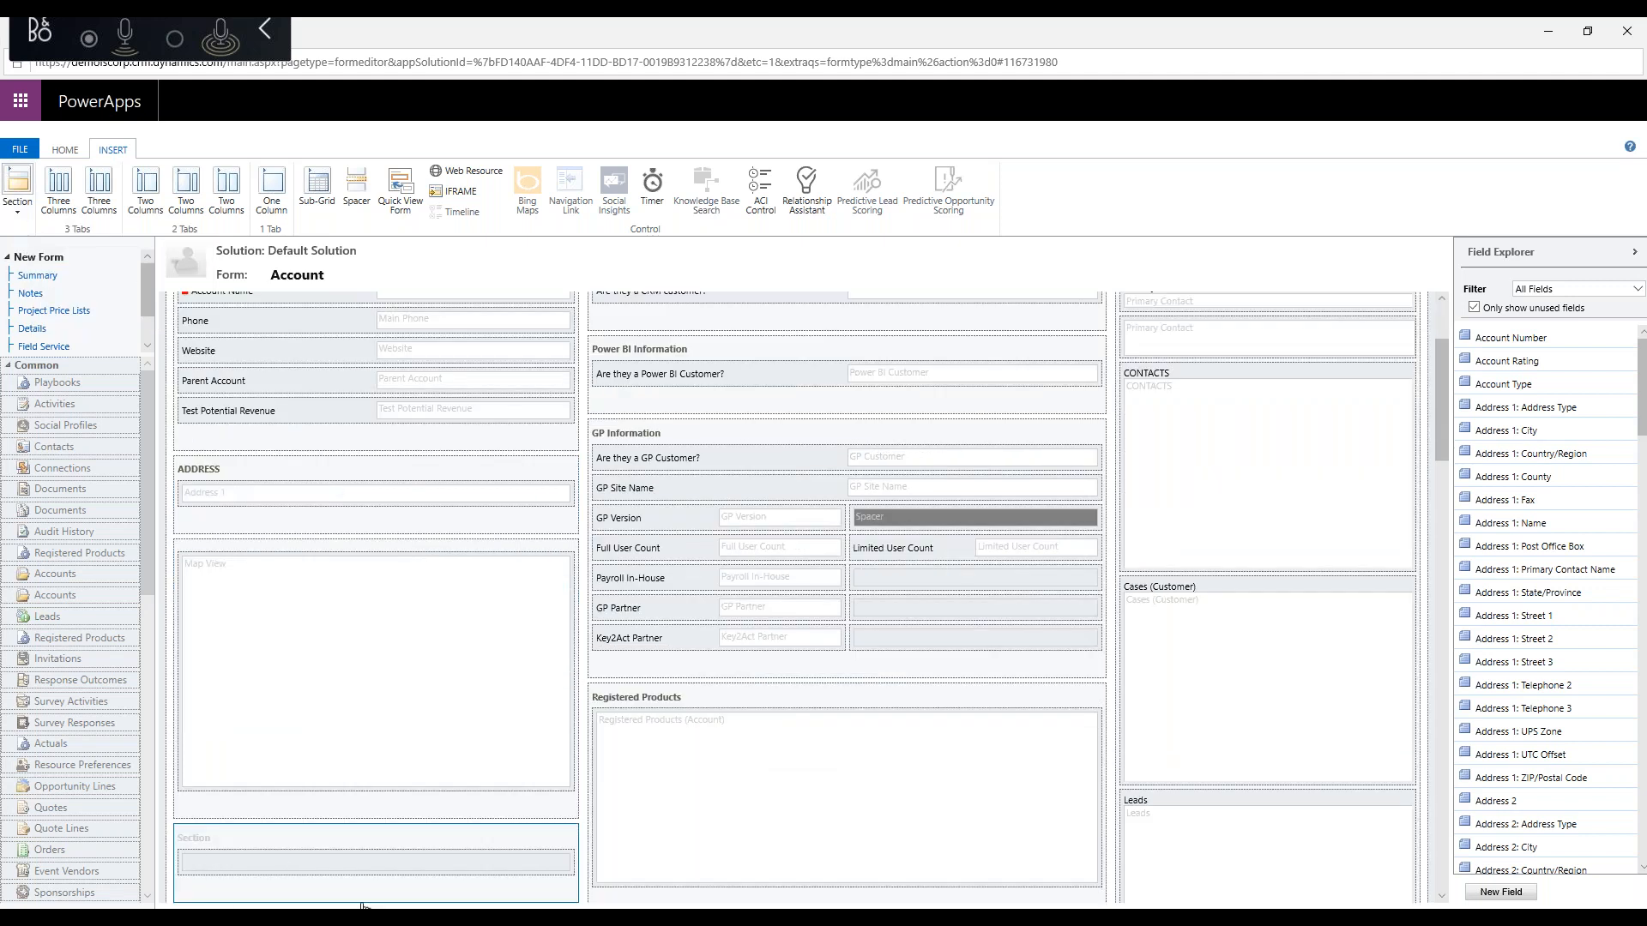
left_click_drag(1578, 592, 414, 857)
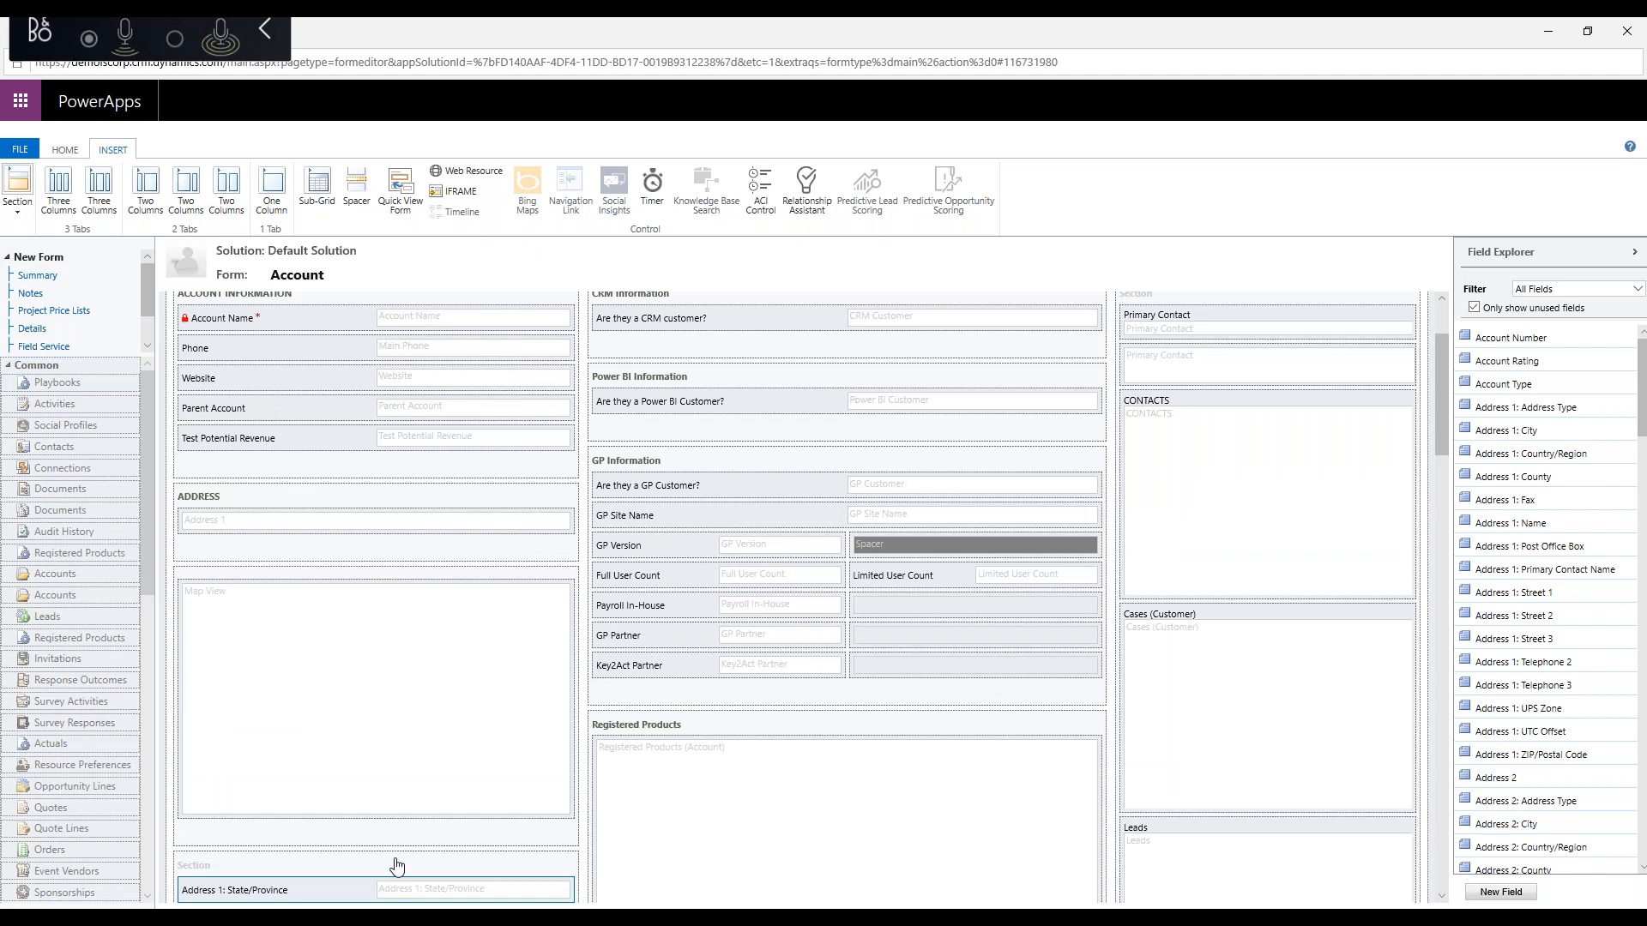
Step: Remove the section containing Address 1: State/Province from the Summary tab
left_click(405, 871)
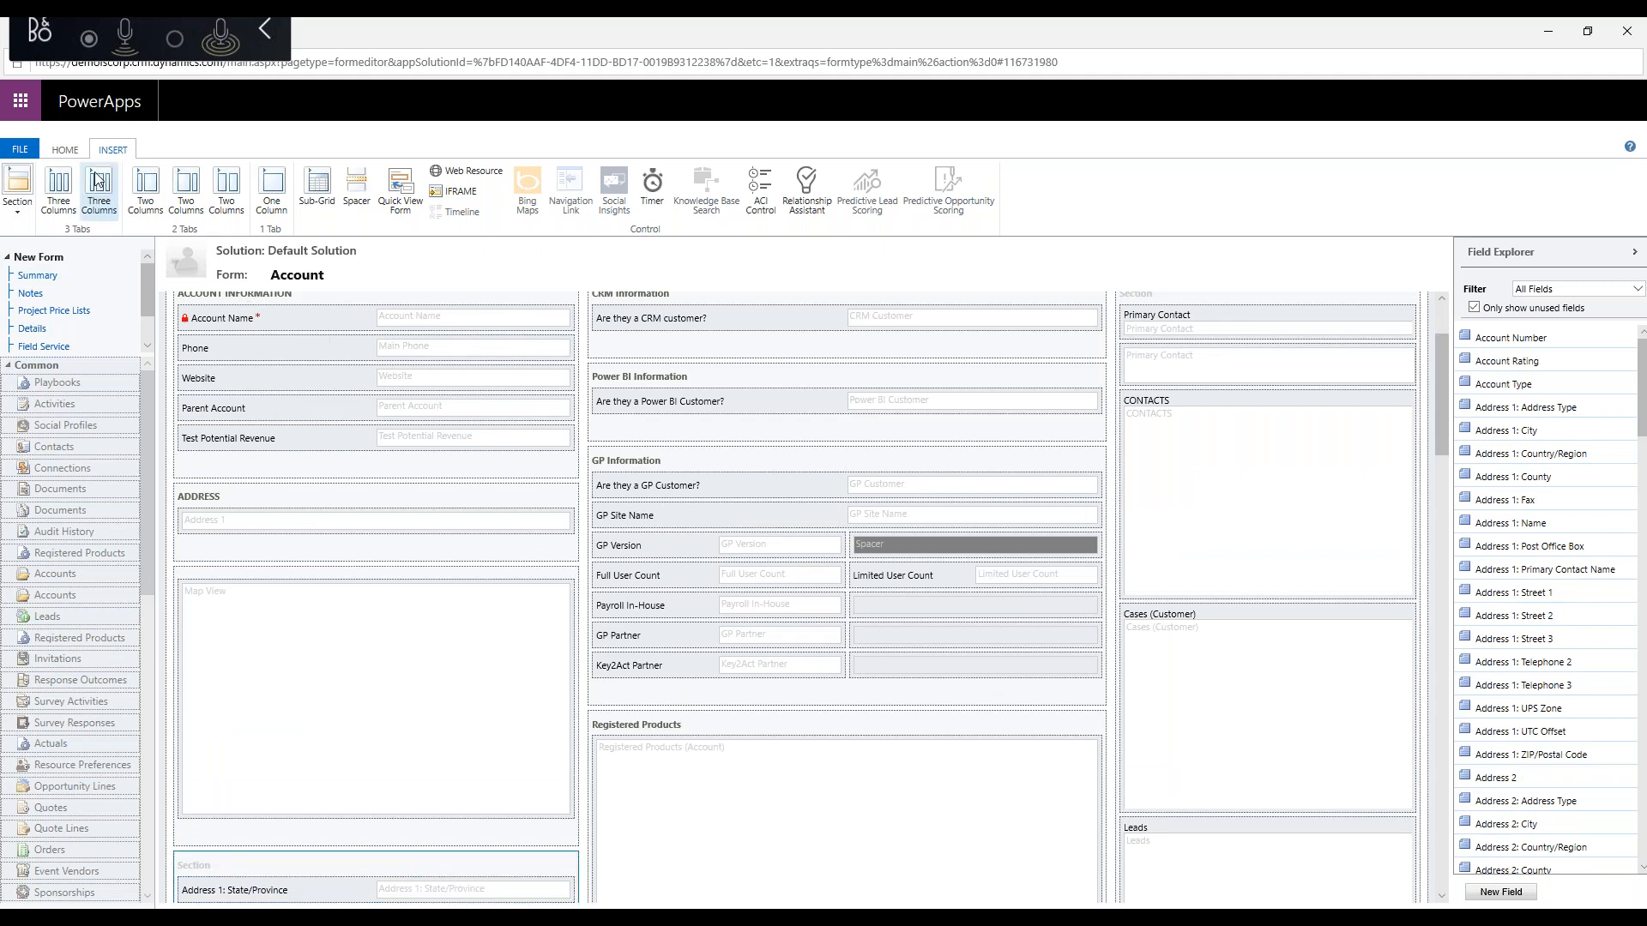
left_click(66, 151)
left_click(198, 189)
left_click(759, 533)
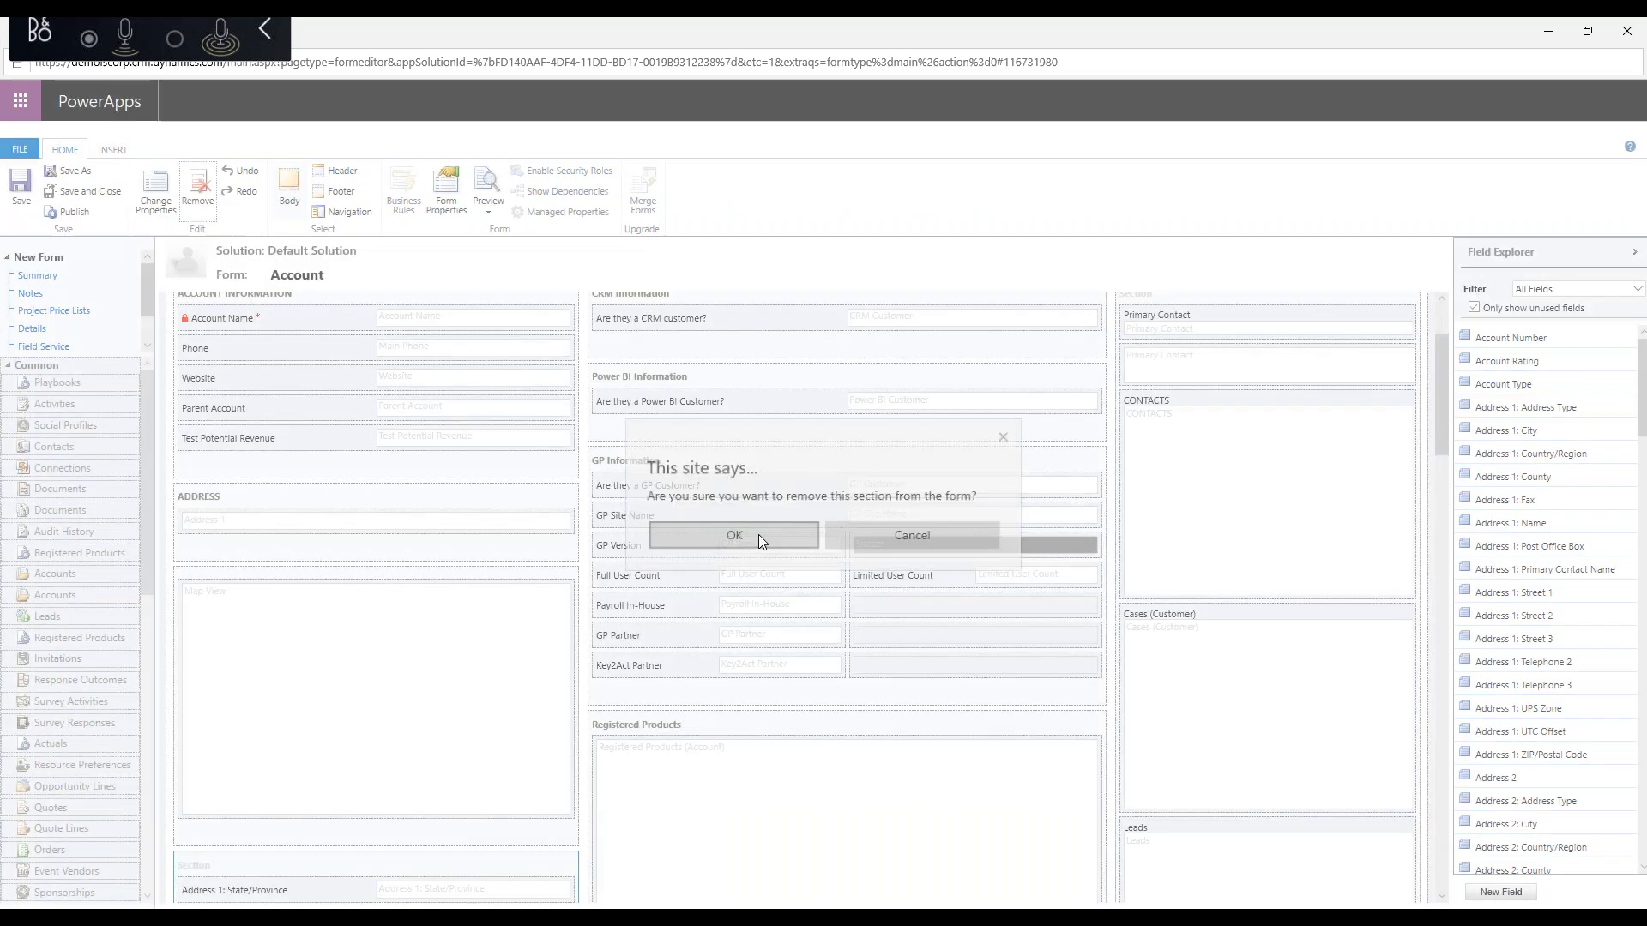
Step: Insert a two-column tab with a wider second column below the Summary tab
left_click(114, 151)
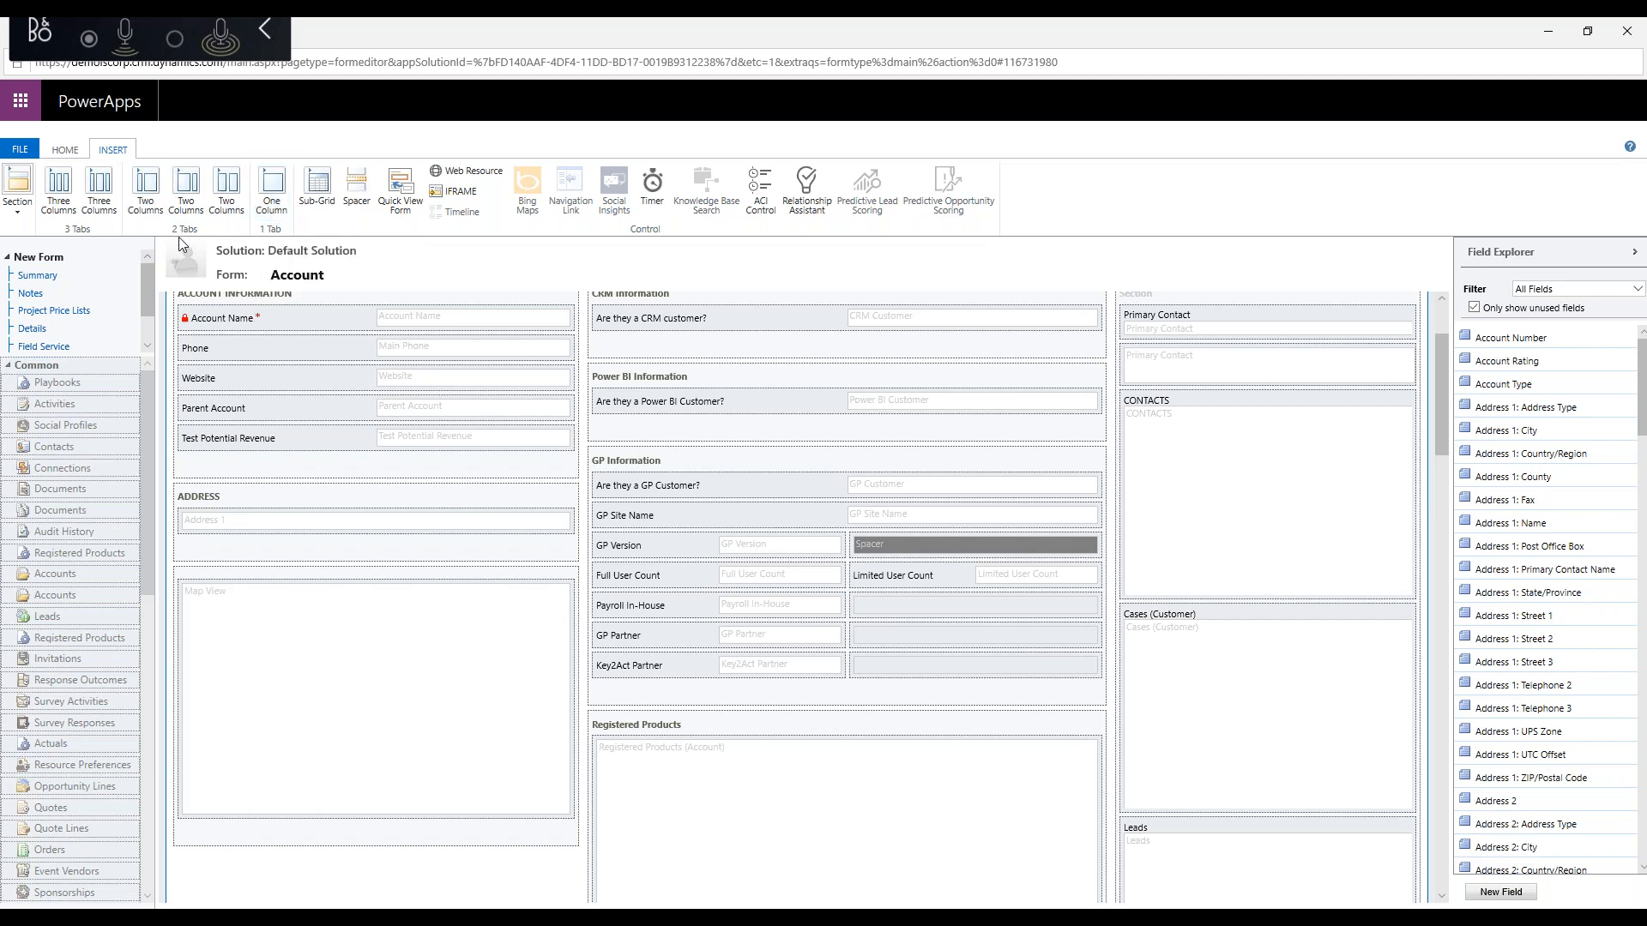
left_click(147, 192)
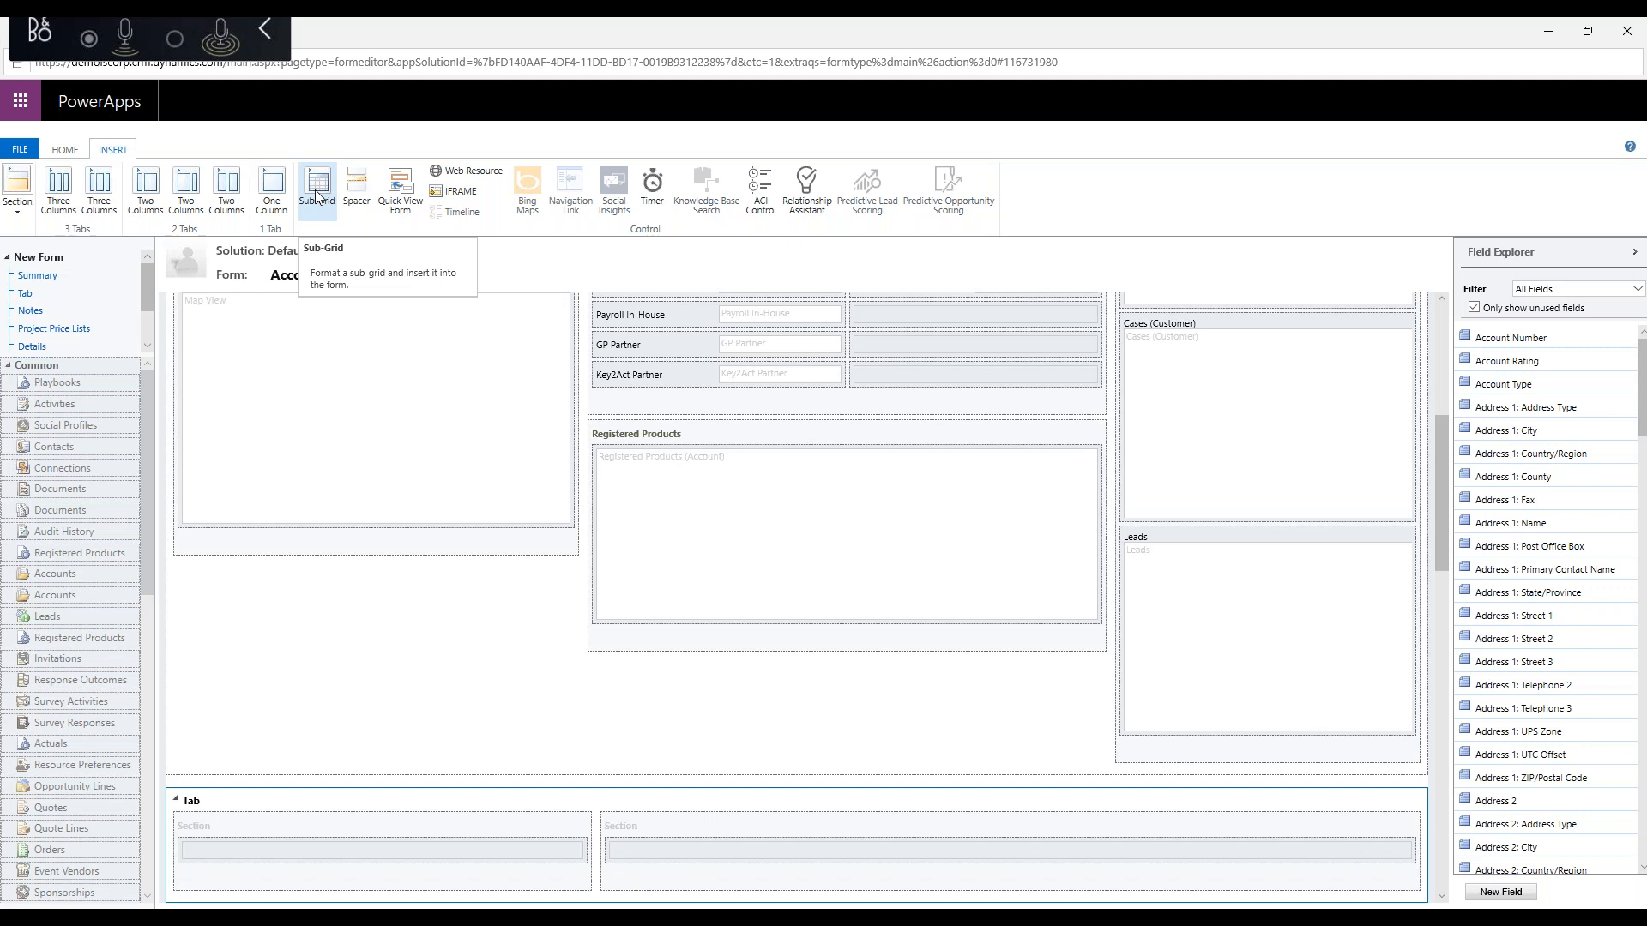
scroll(1150, 588, "up", 3)
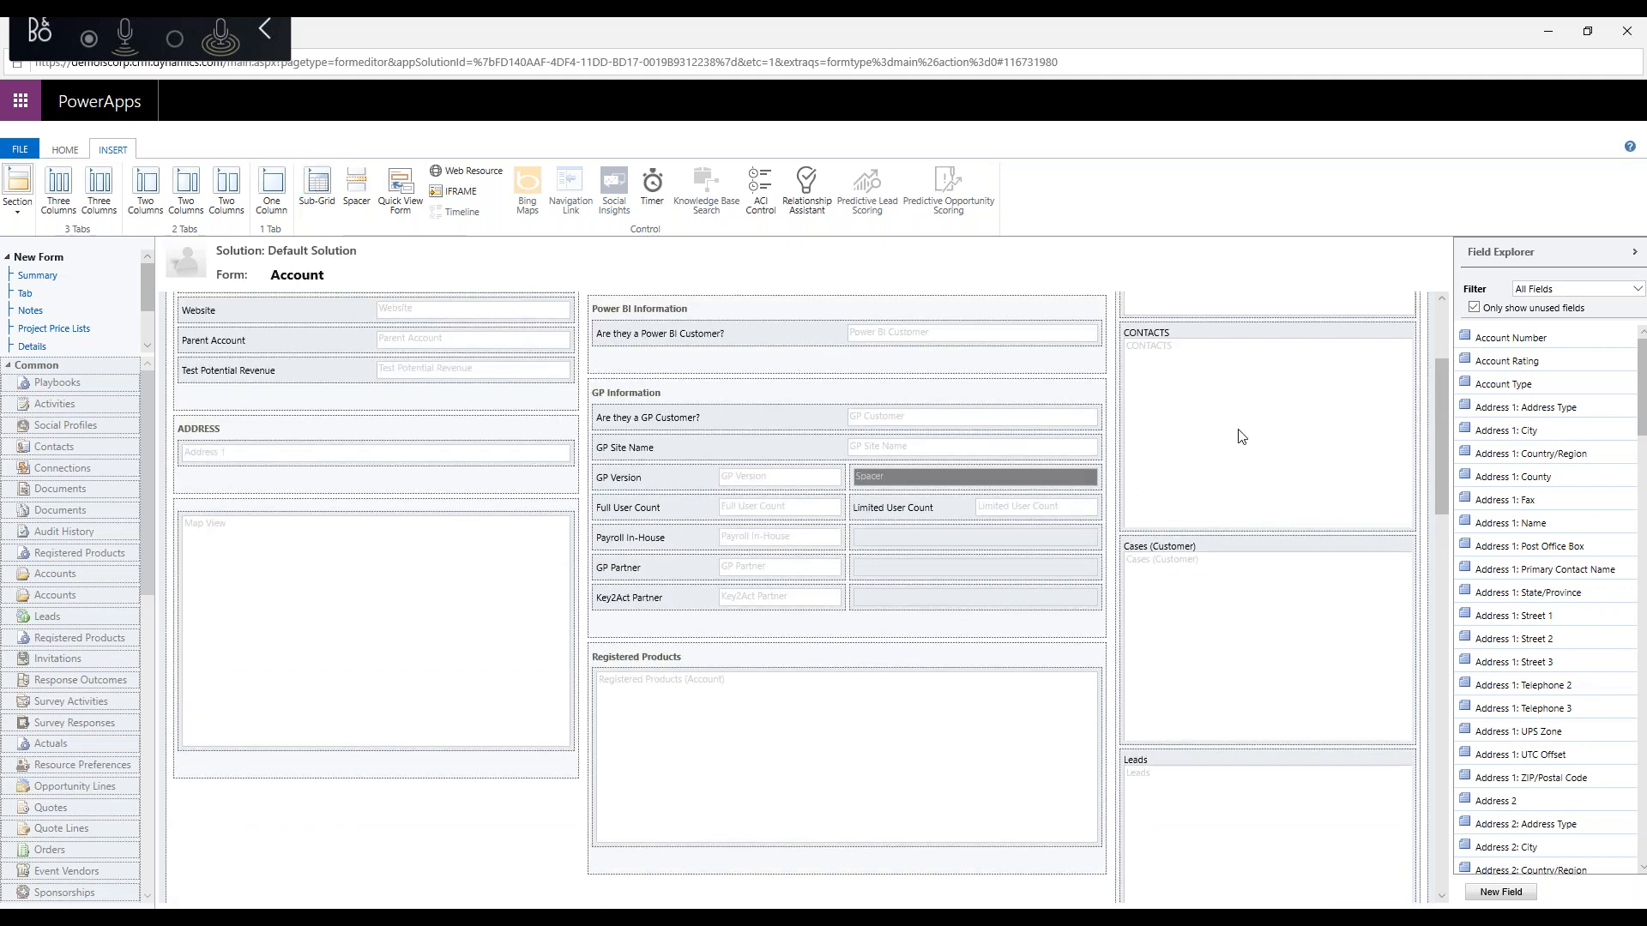
Step: Start a sub-grid for the new tab, keeping Only Related Records and choosing Opportunities (Account) as its entity
left_click(316, 192)
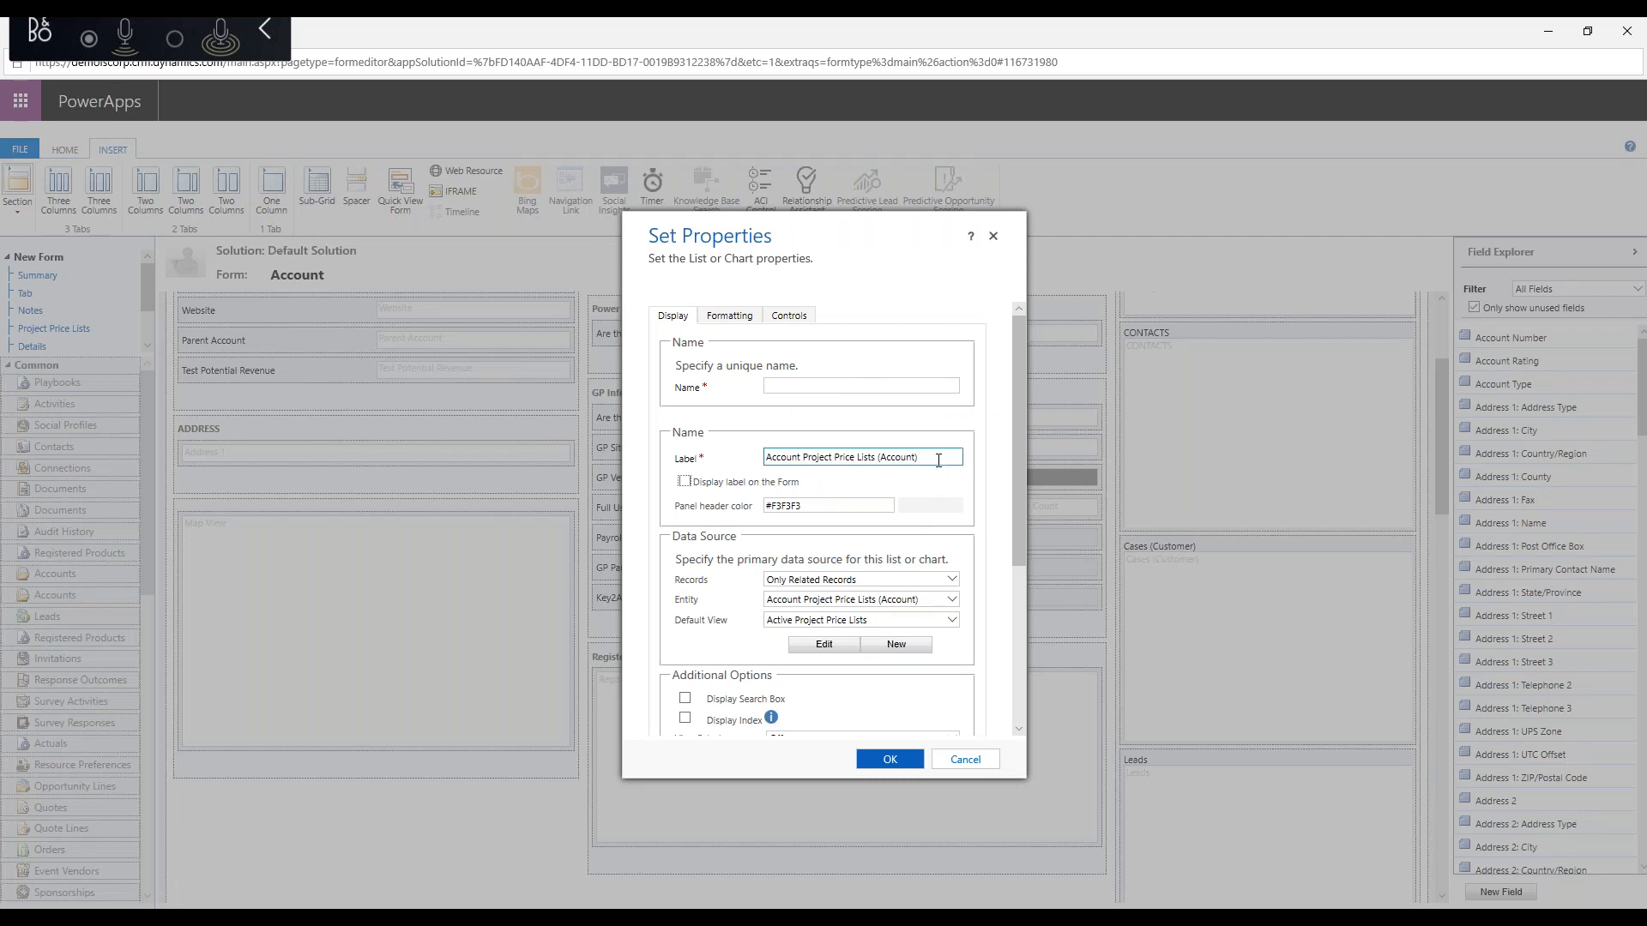
scroll(739, 434, "down", 1)
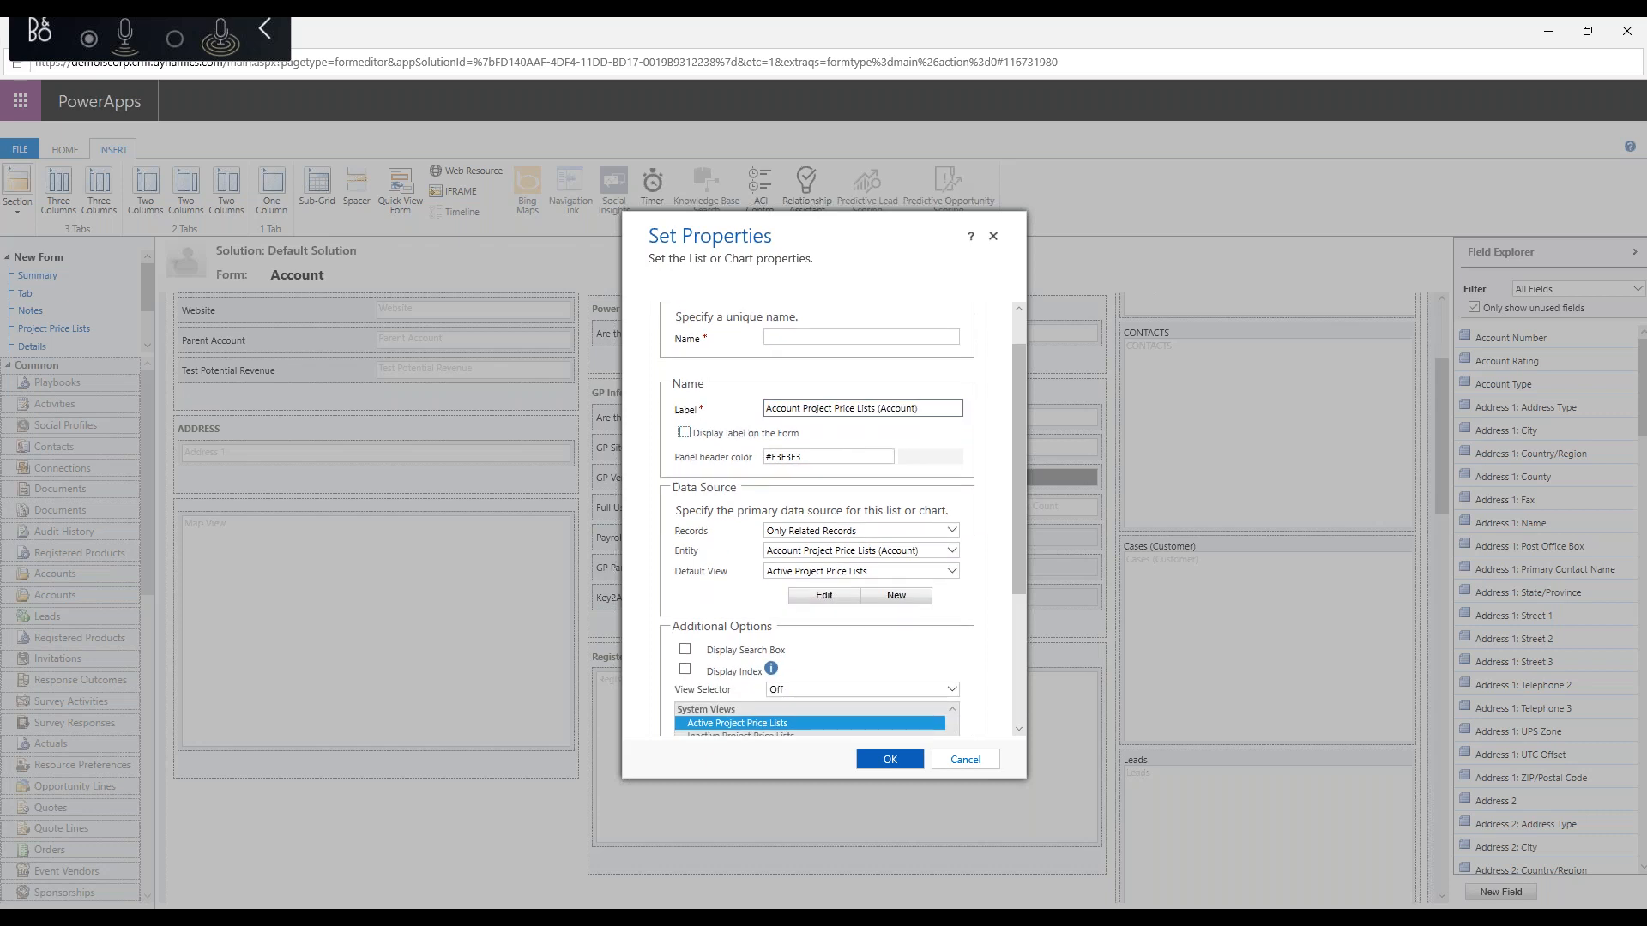
scroll(989, 529, "down", 2)
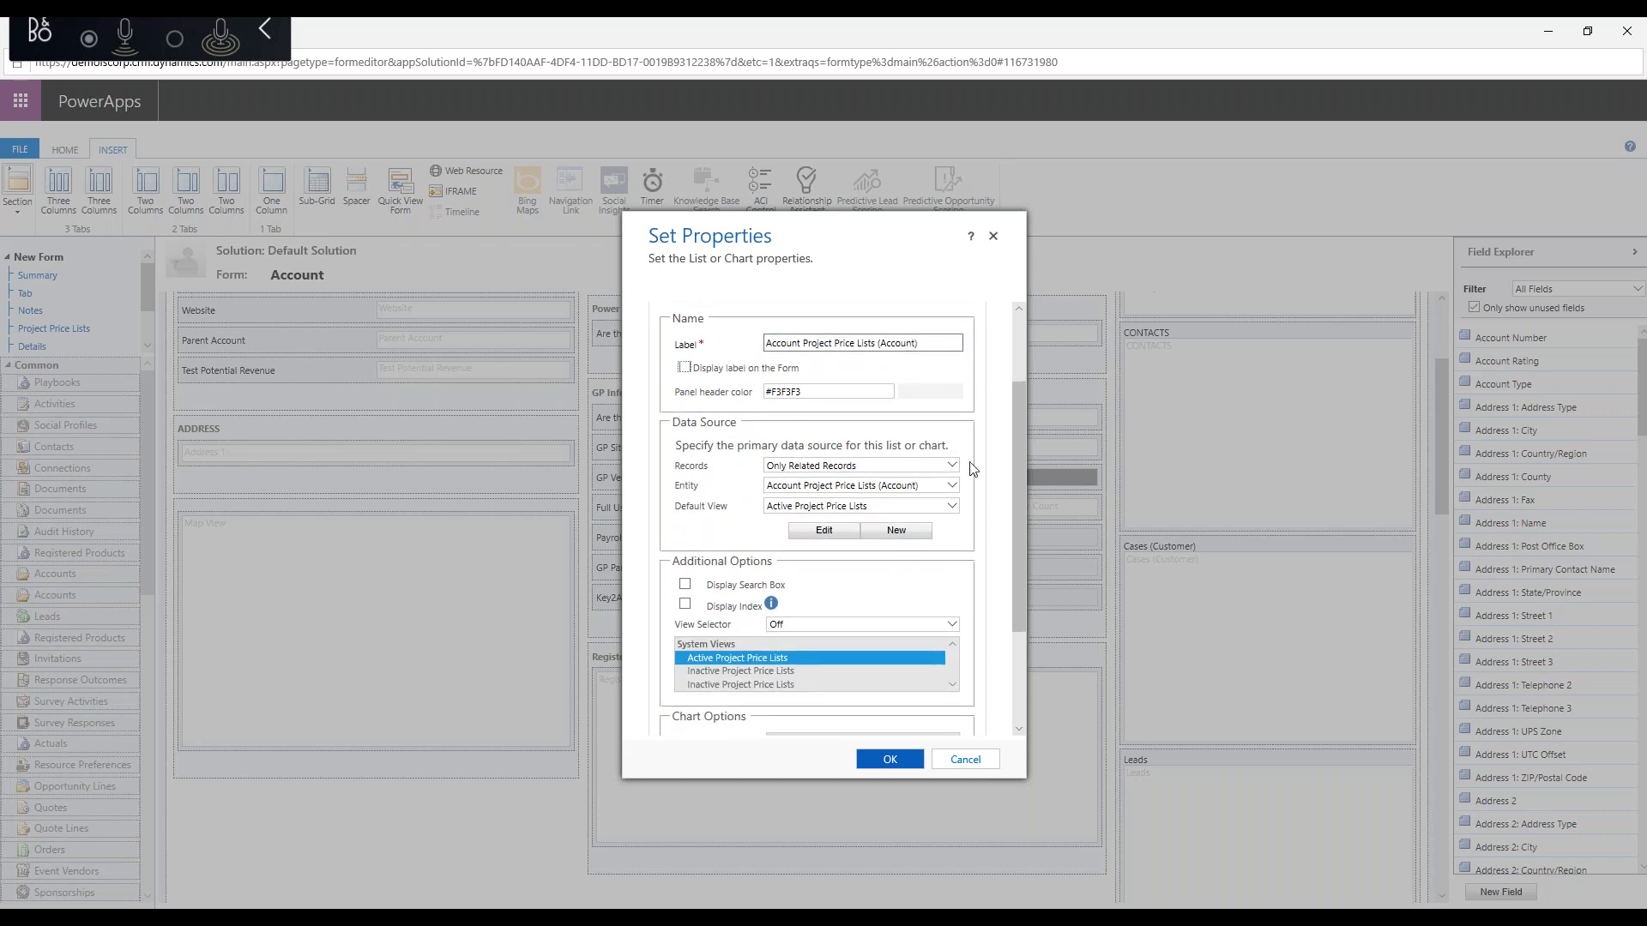
scroll(976, 467, "down", 1)
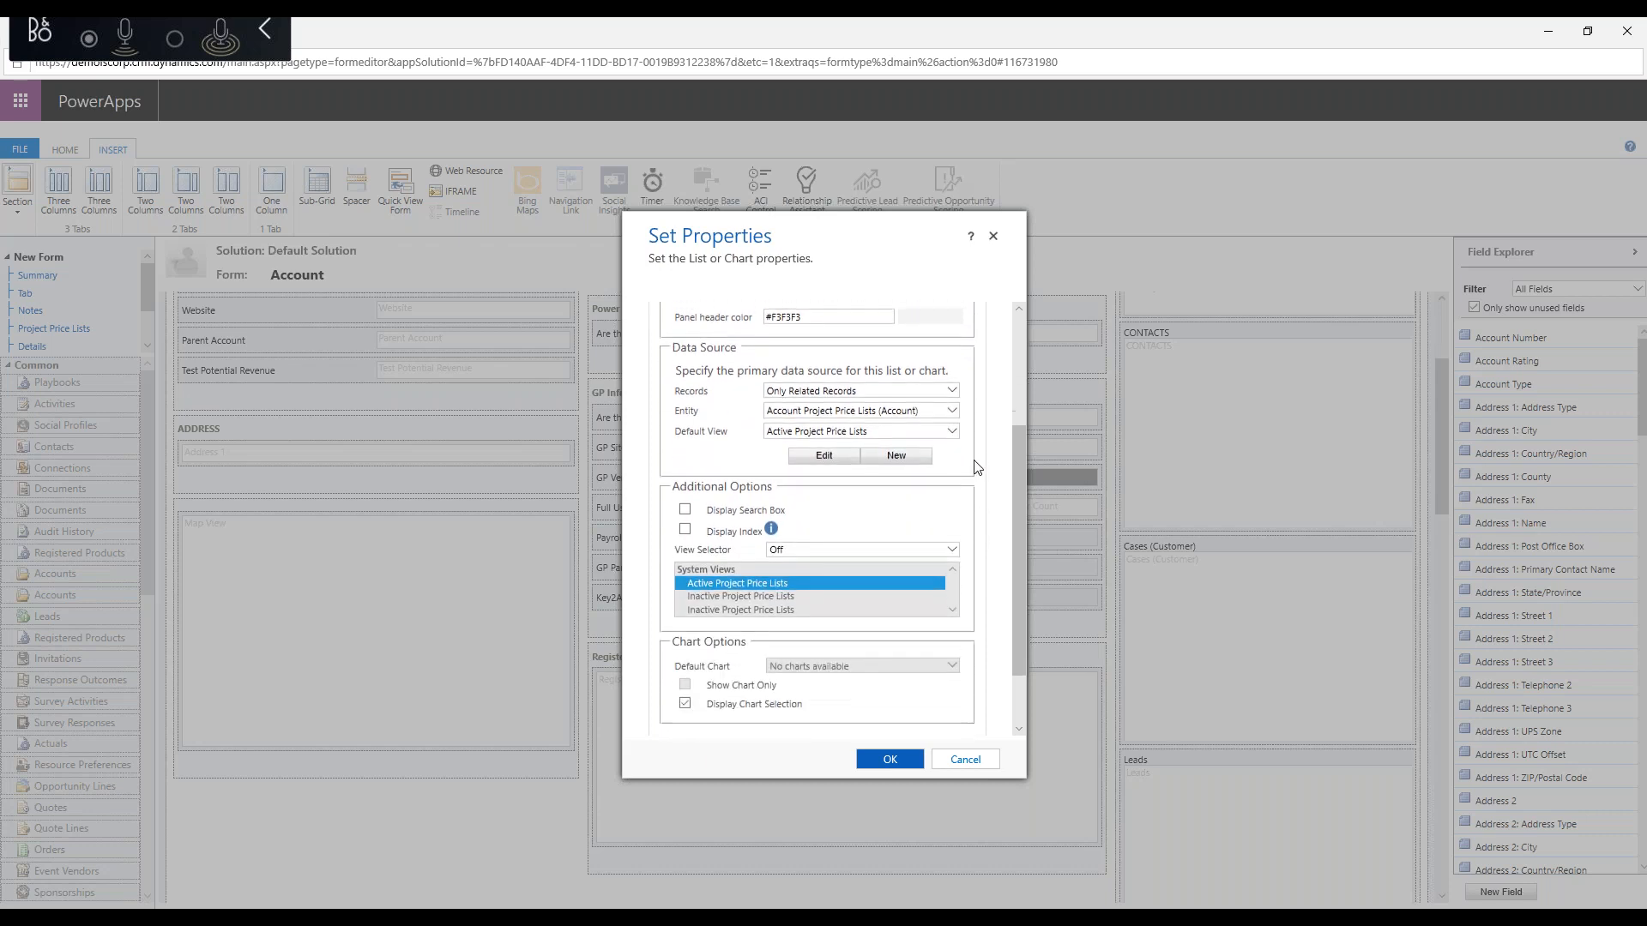
left_click(953, 384)
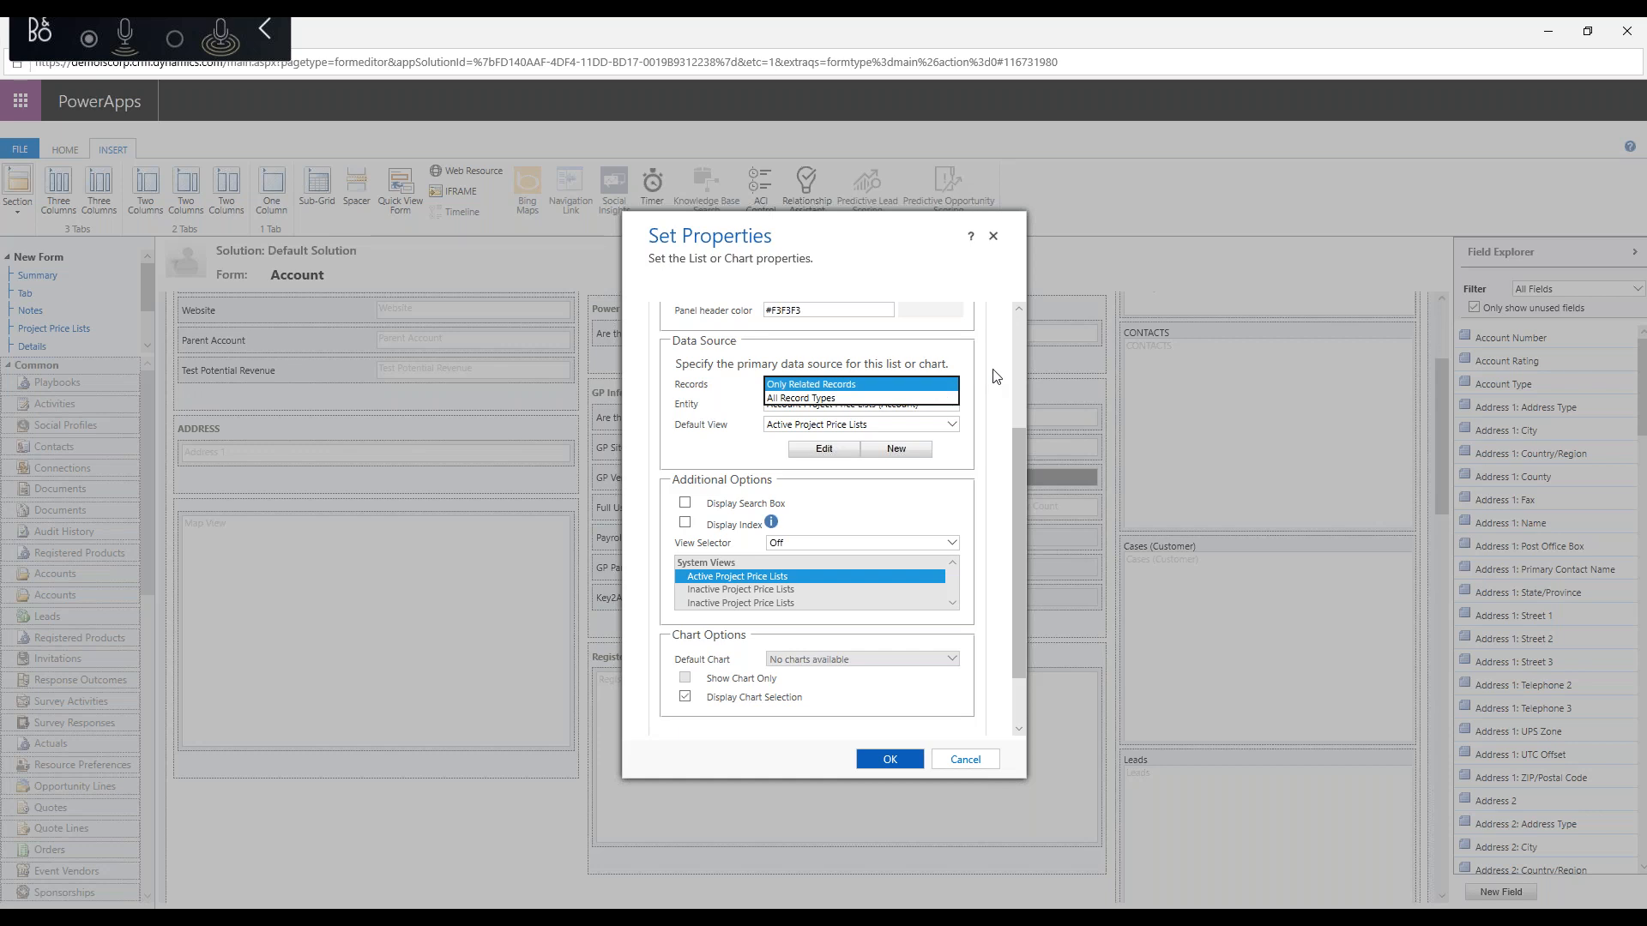
left_click(986, 371)
left_click(951, 404)
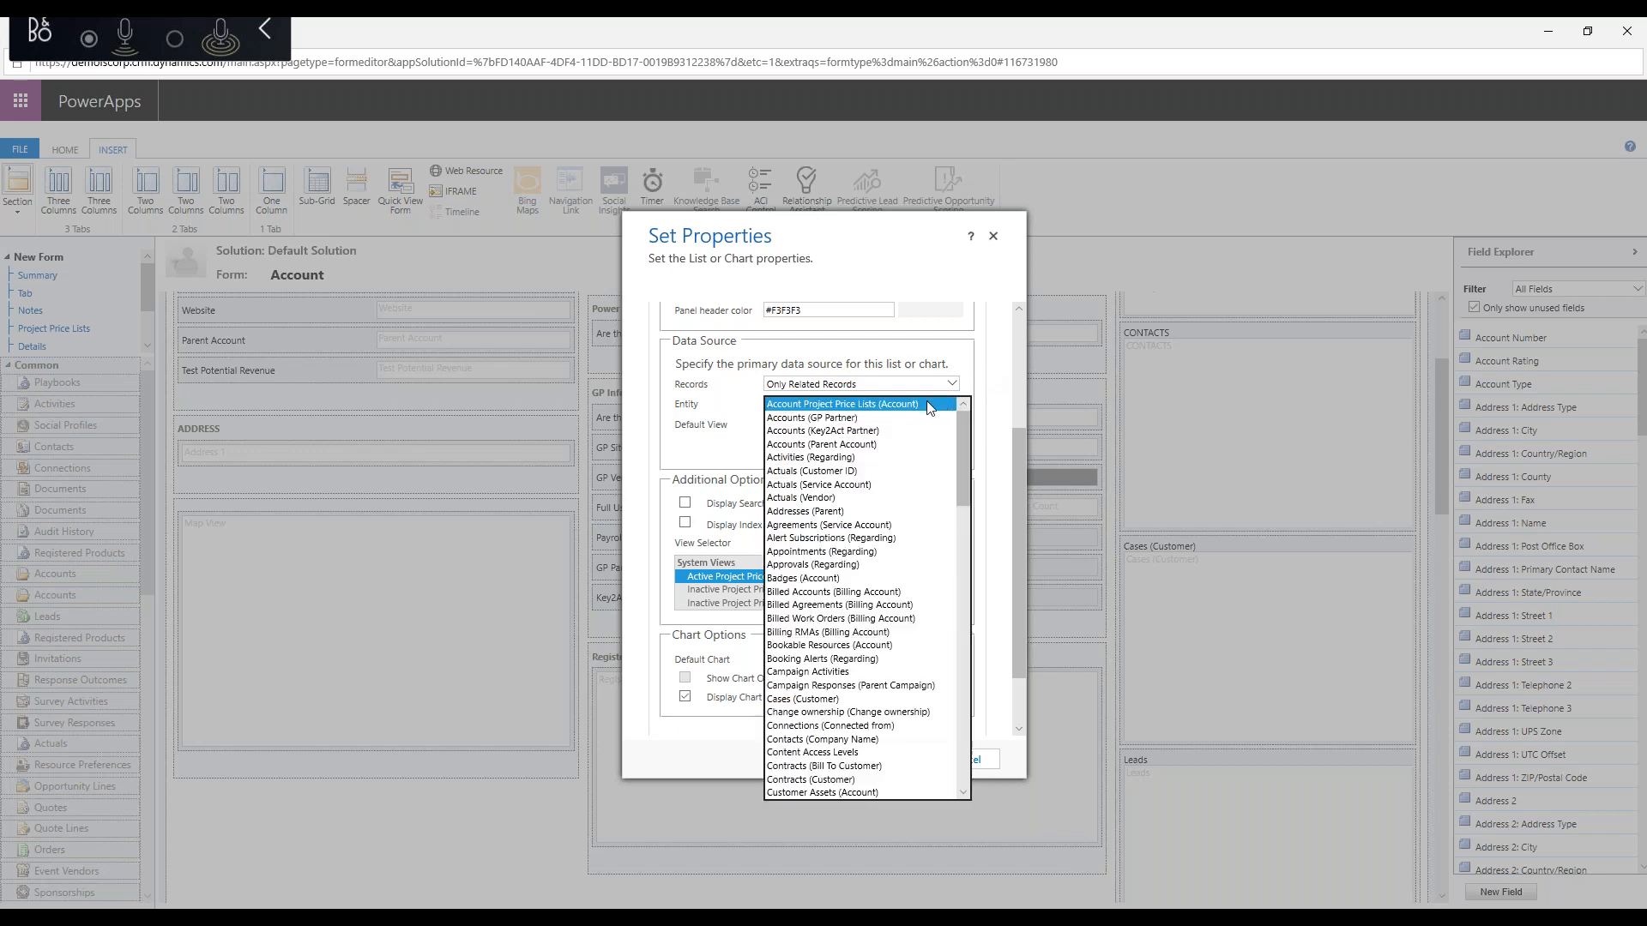
scroll(873, 686, "down", 3)
key("o")
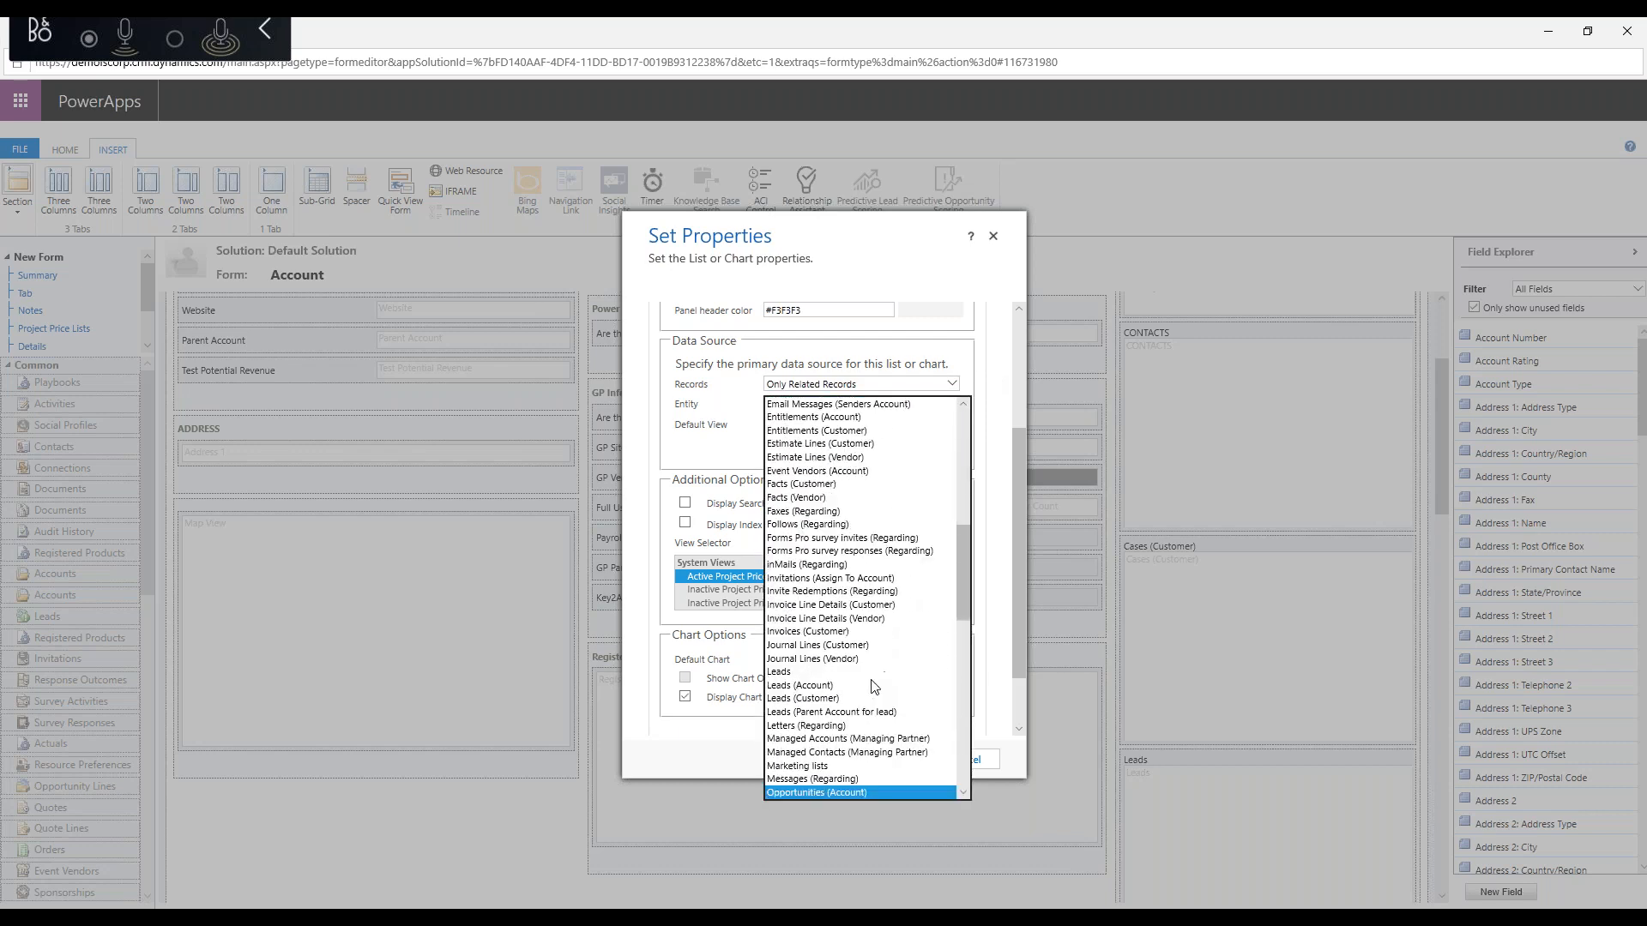
left_click(856, 791)
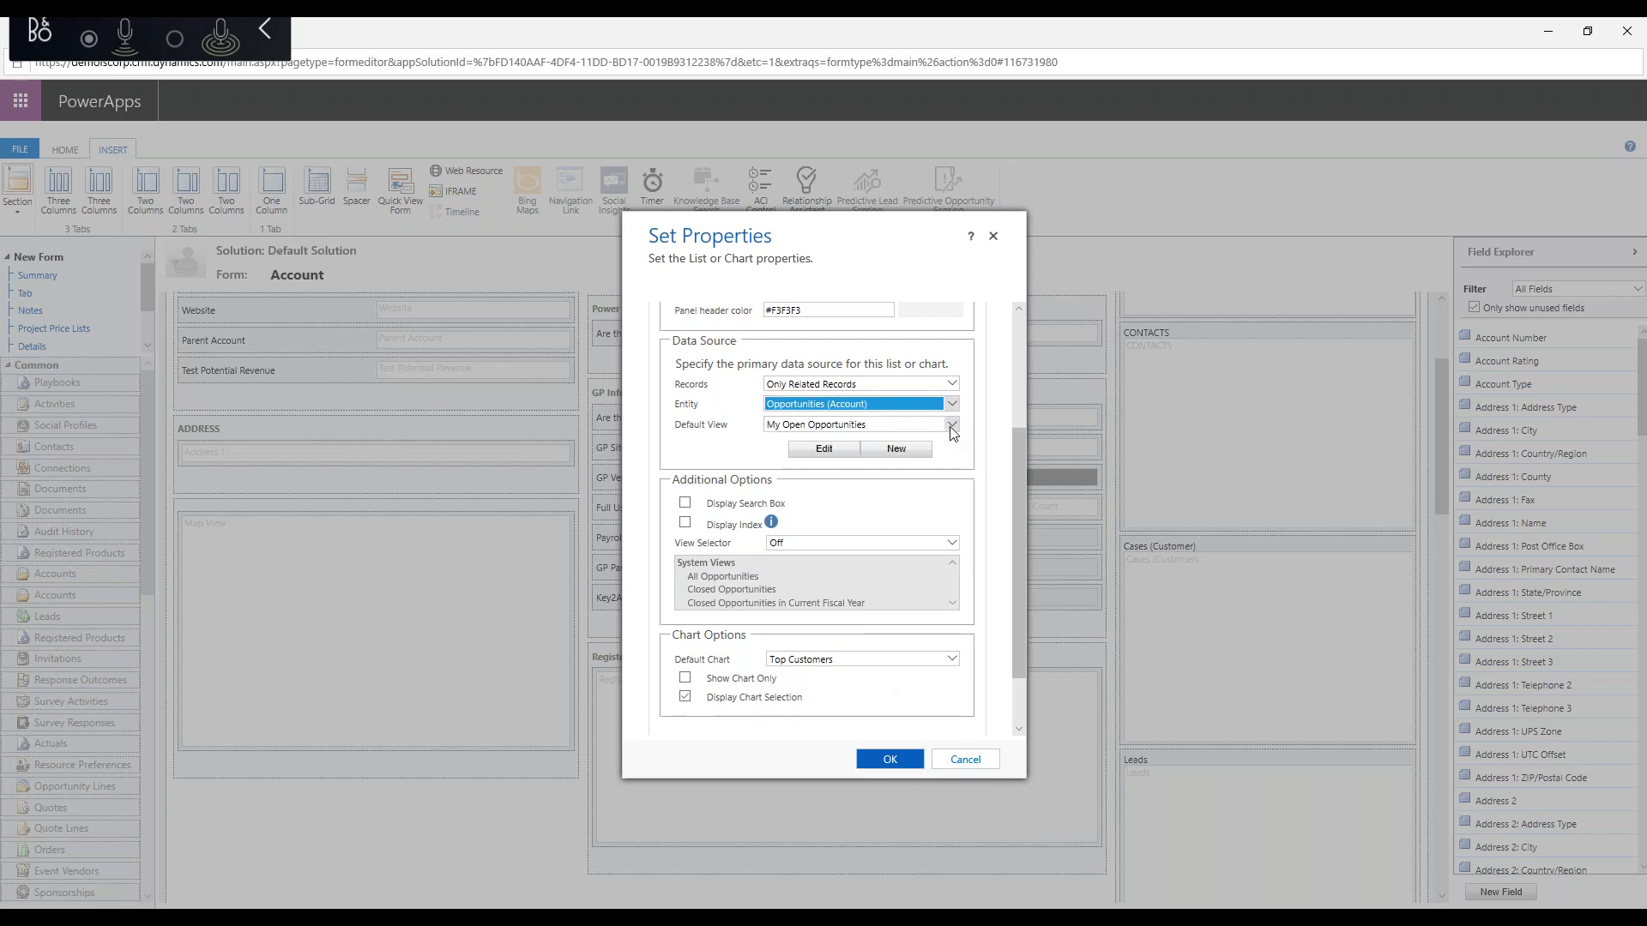
Step: Set the sub-grid's default view to All Opportunities and its view selector to Show All Views
left_click(952, 427)
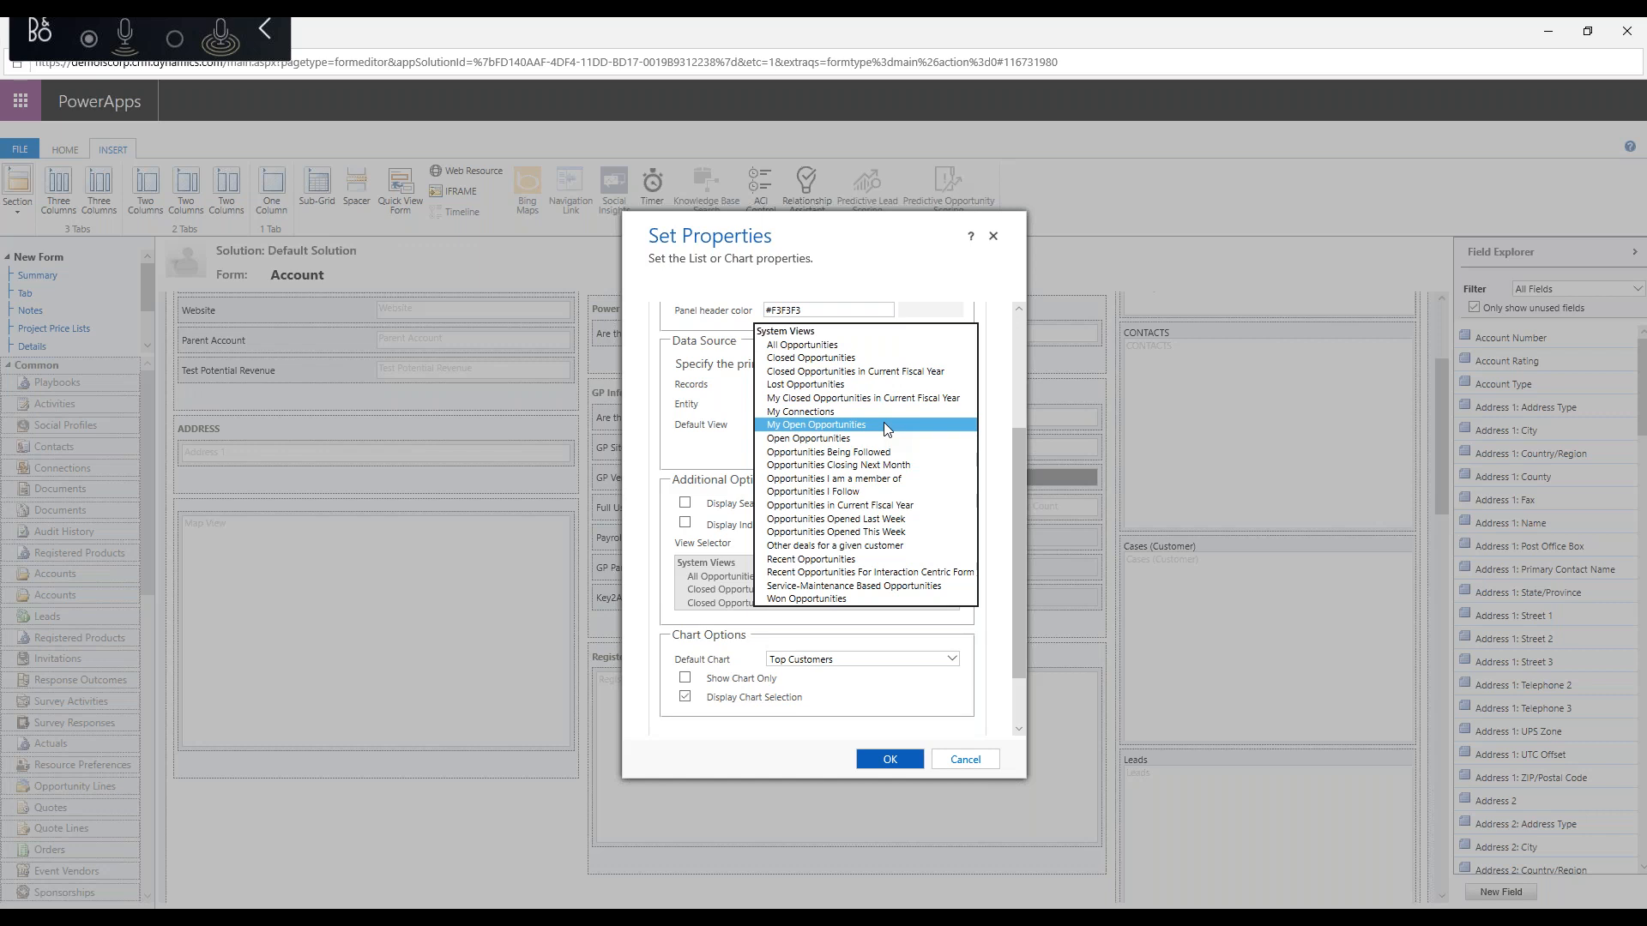
left_click(813, 346)
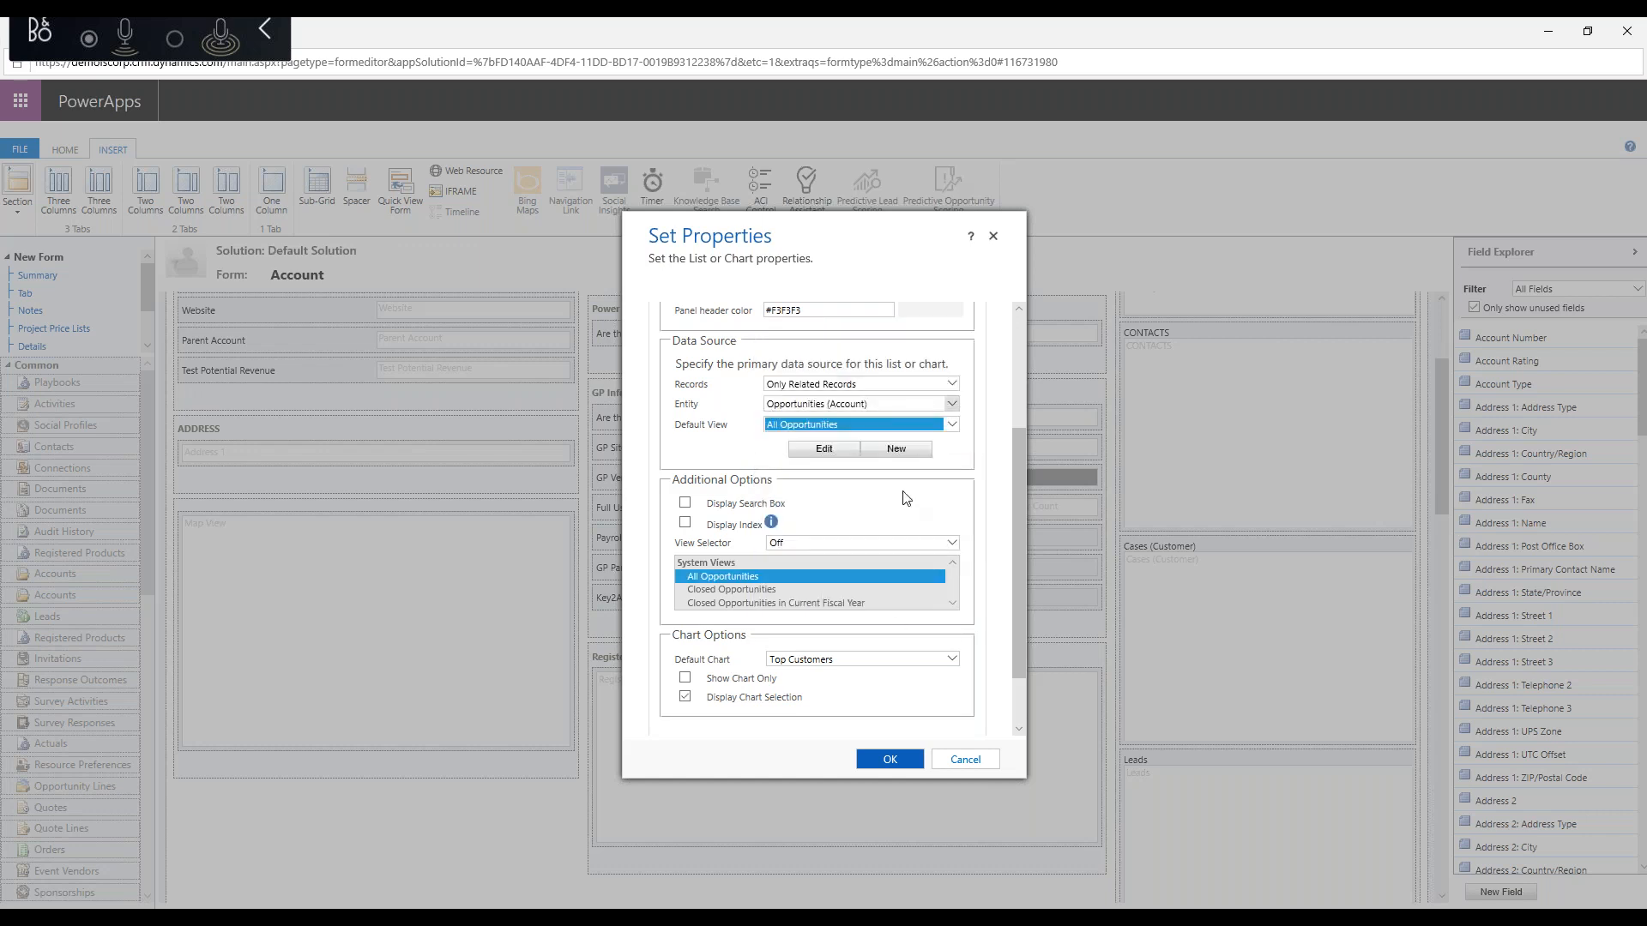
scroll(907, 498, "down", 1)
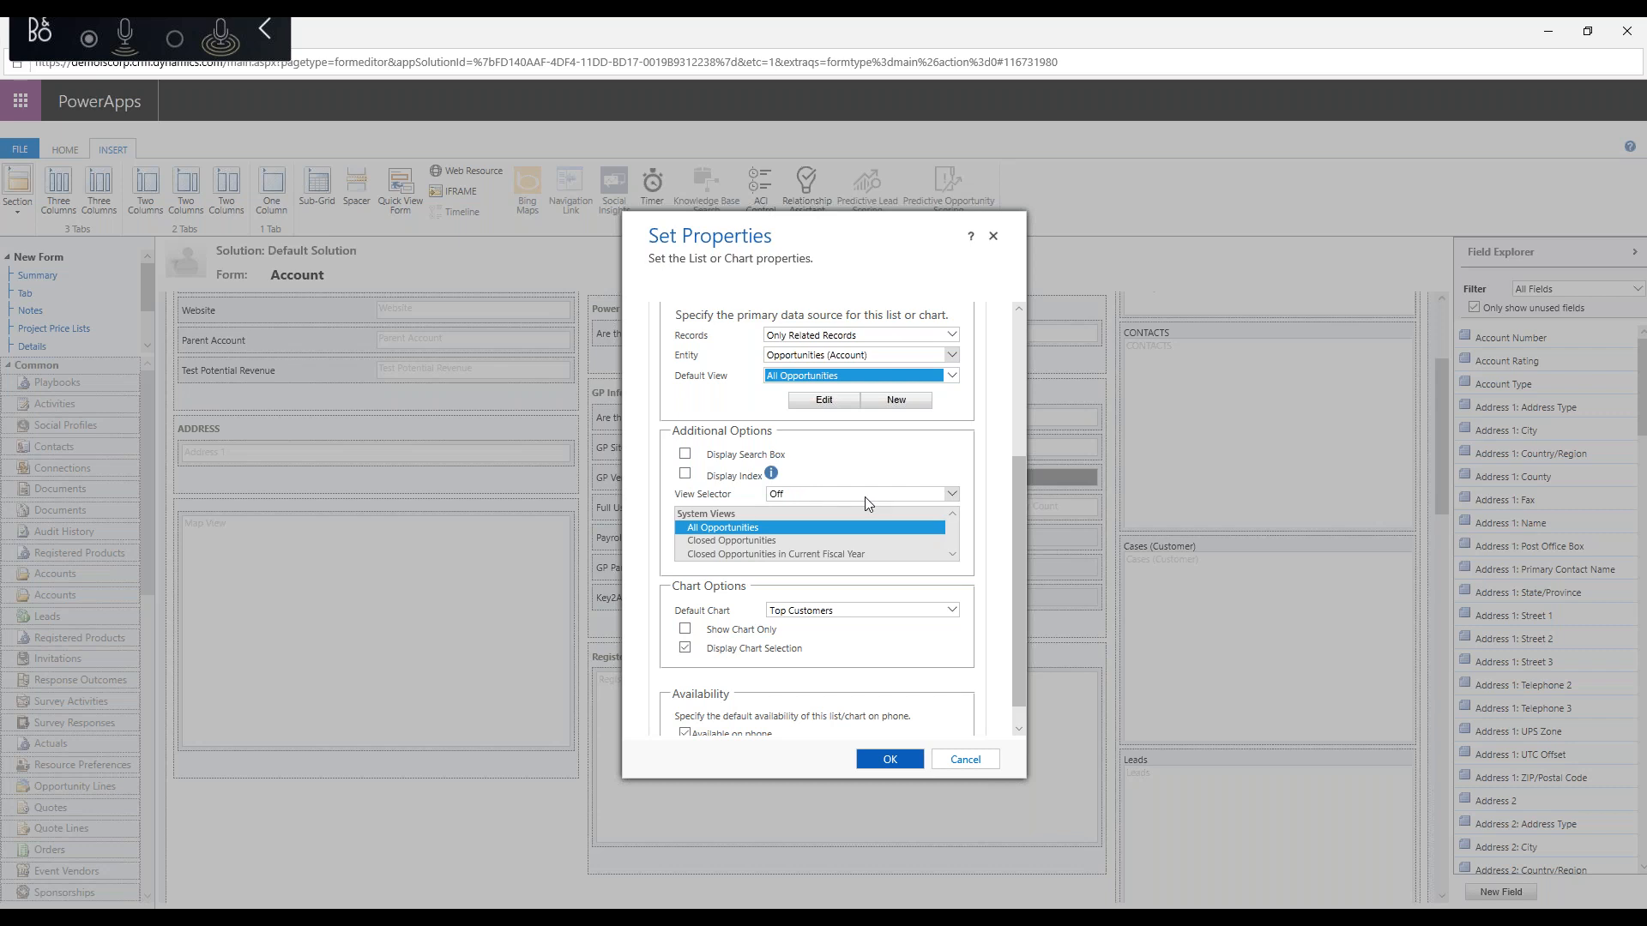
left_click(946, 493)
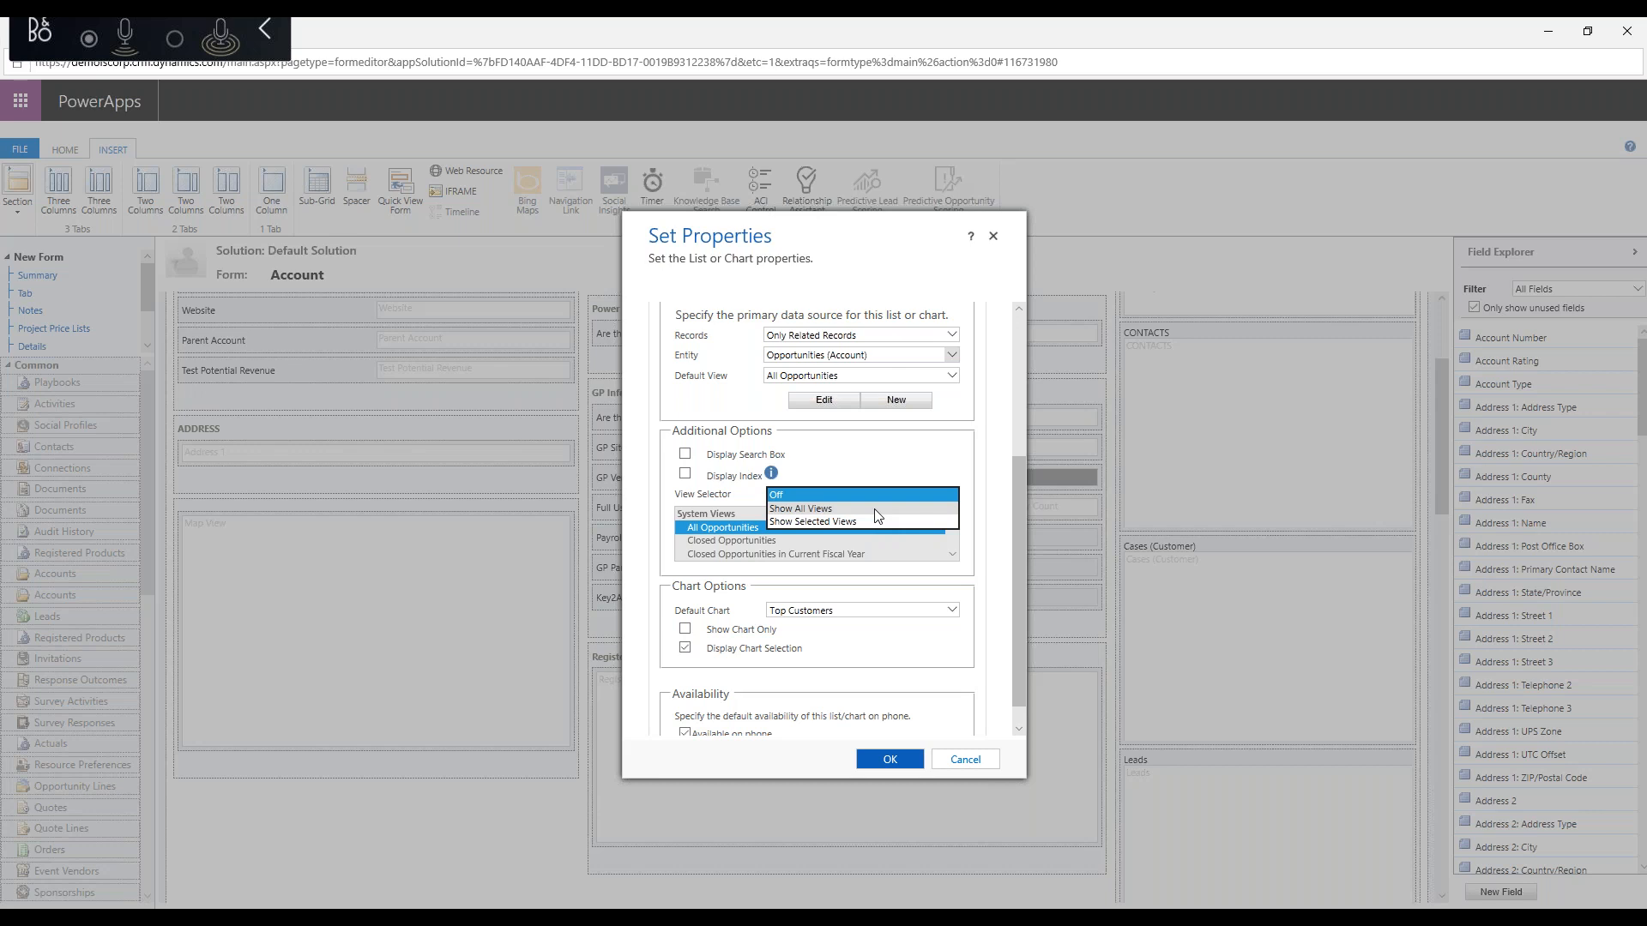
left_click(806, 513)
left_click(785, 493)
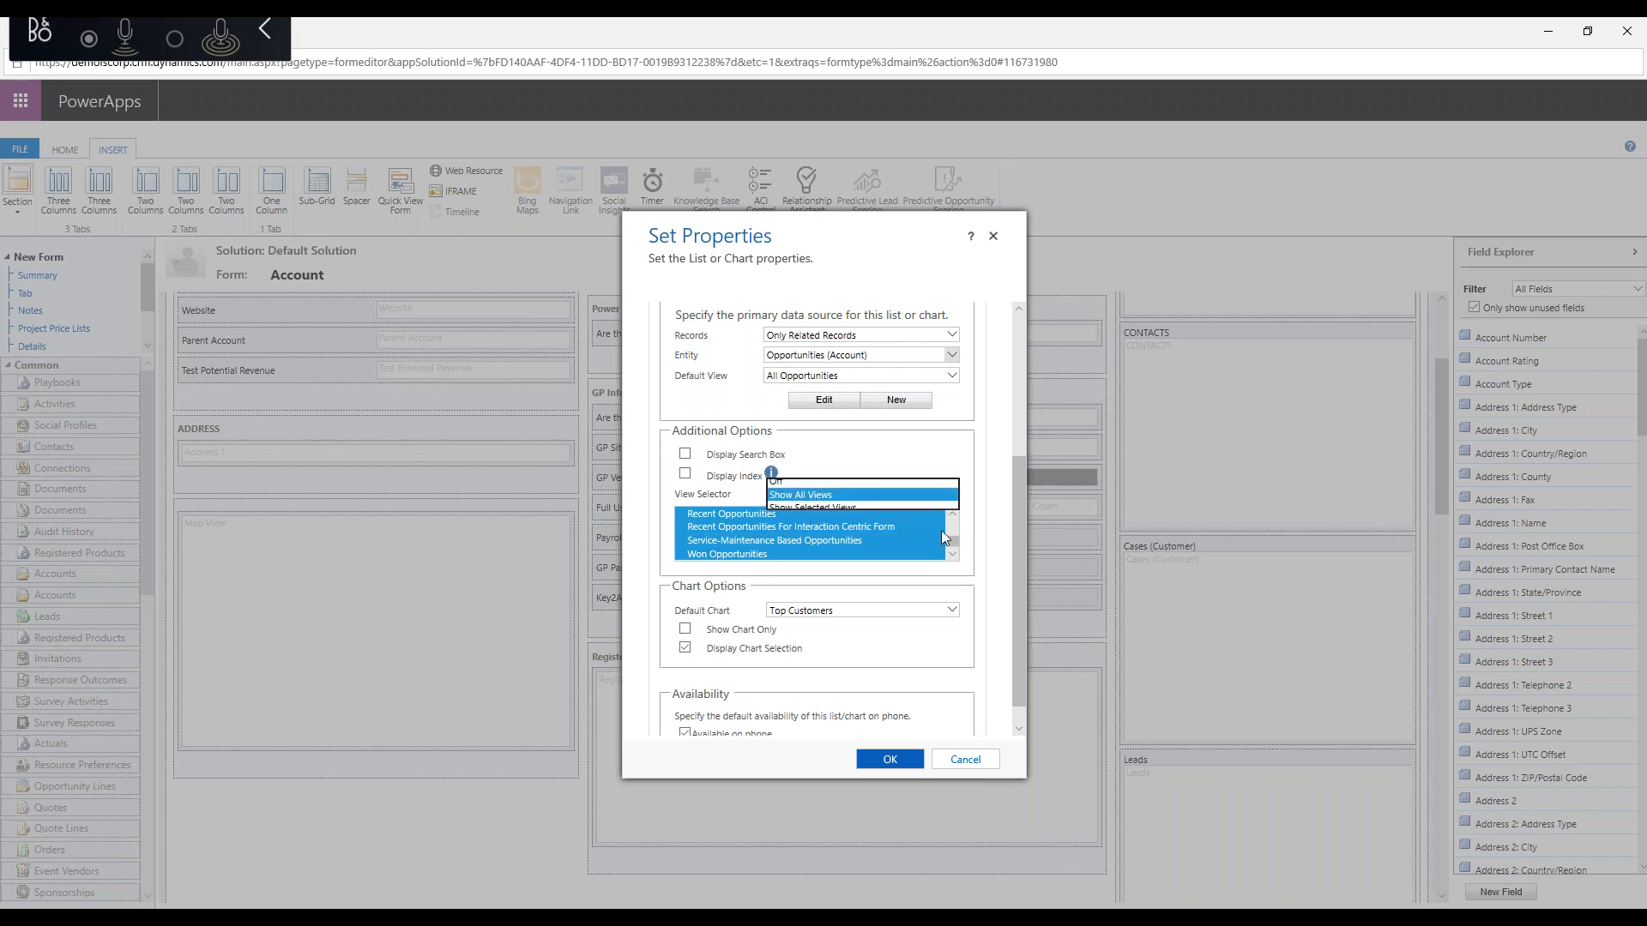
left_click(790, 496)
scroll(804, 537, "down", 1)
scroll(811, 519, "up", 1)
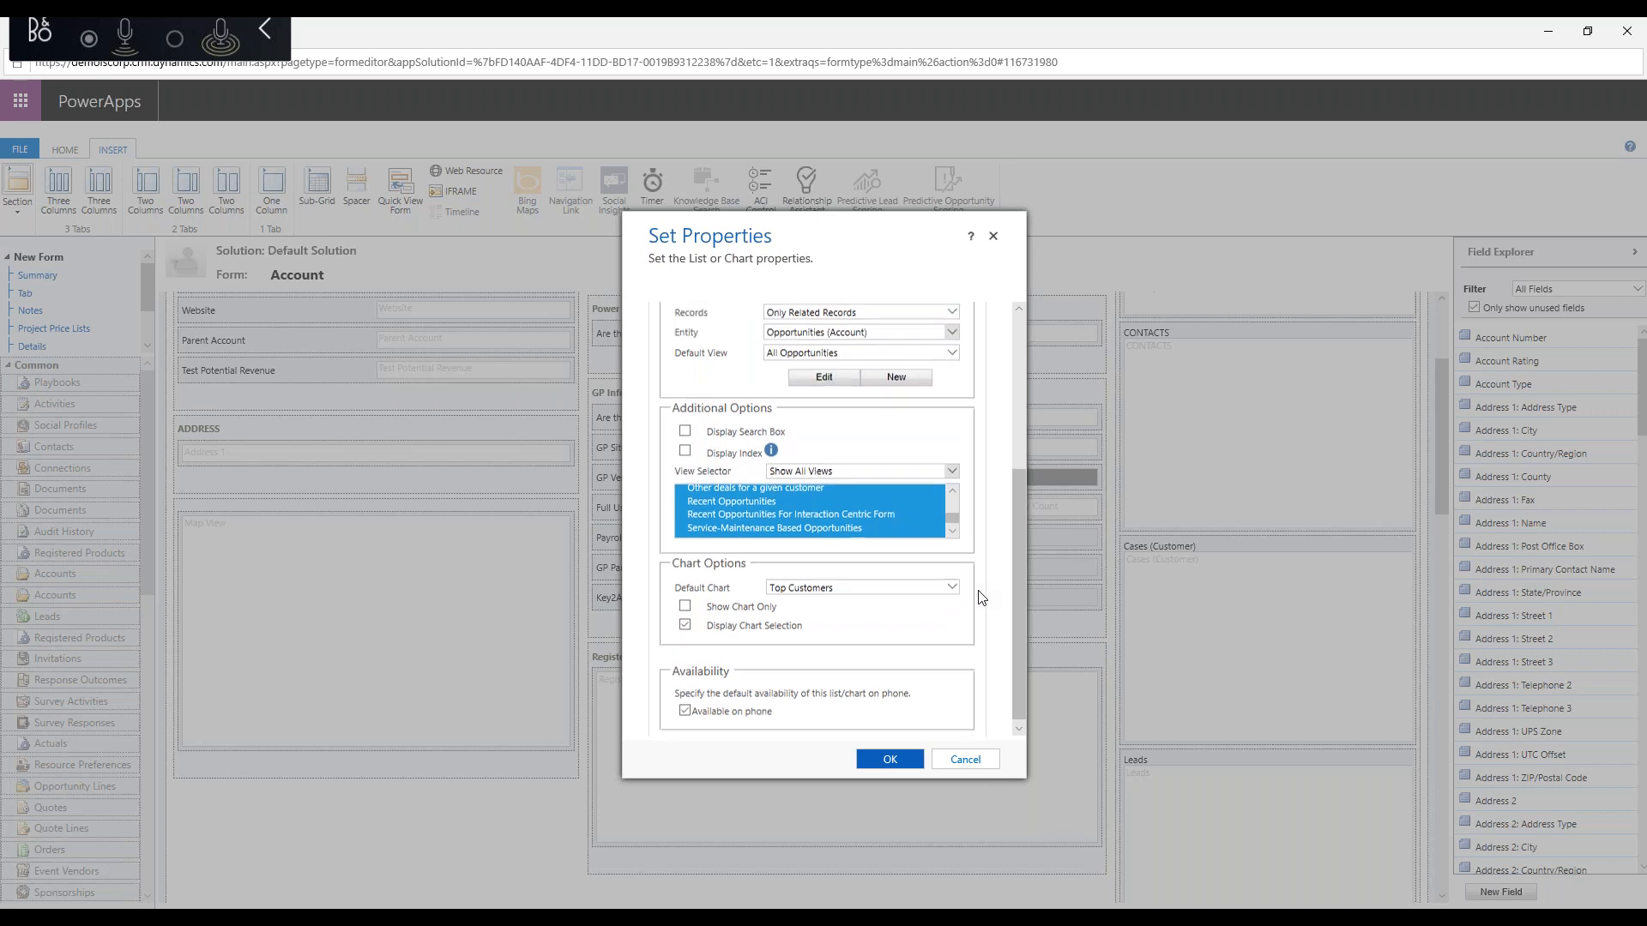
Step: Name the sub-grid Opportunities and place it in the new tab's first section
left_click(884, 766)
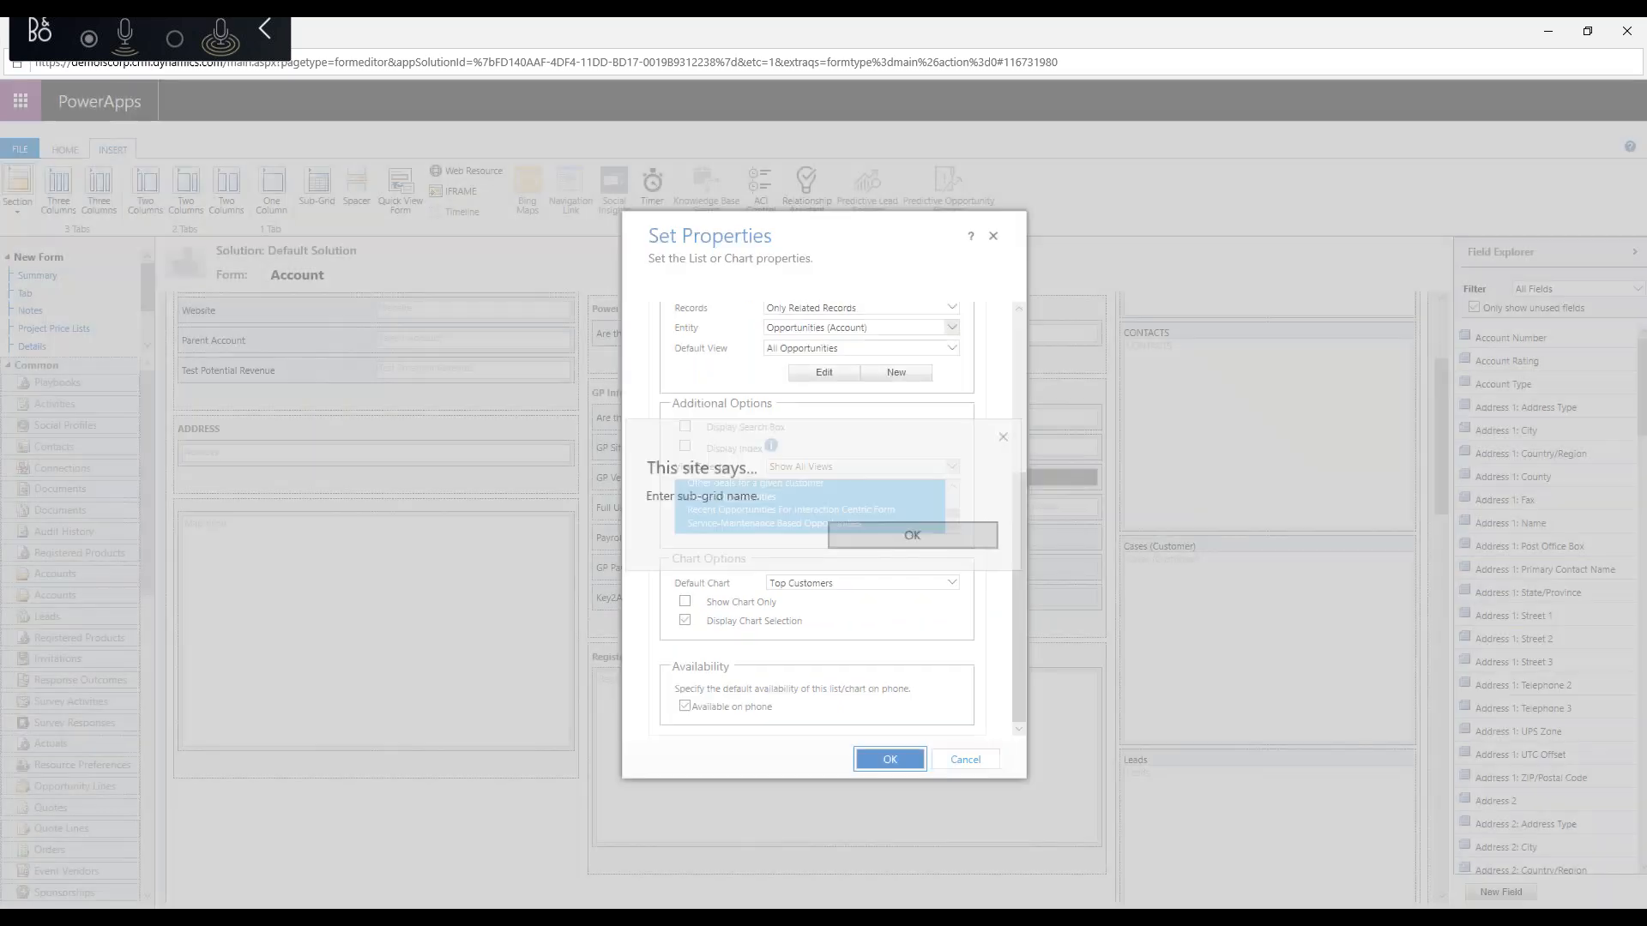
left_click(873, 534)
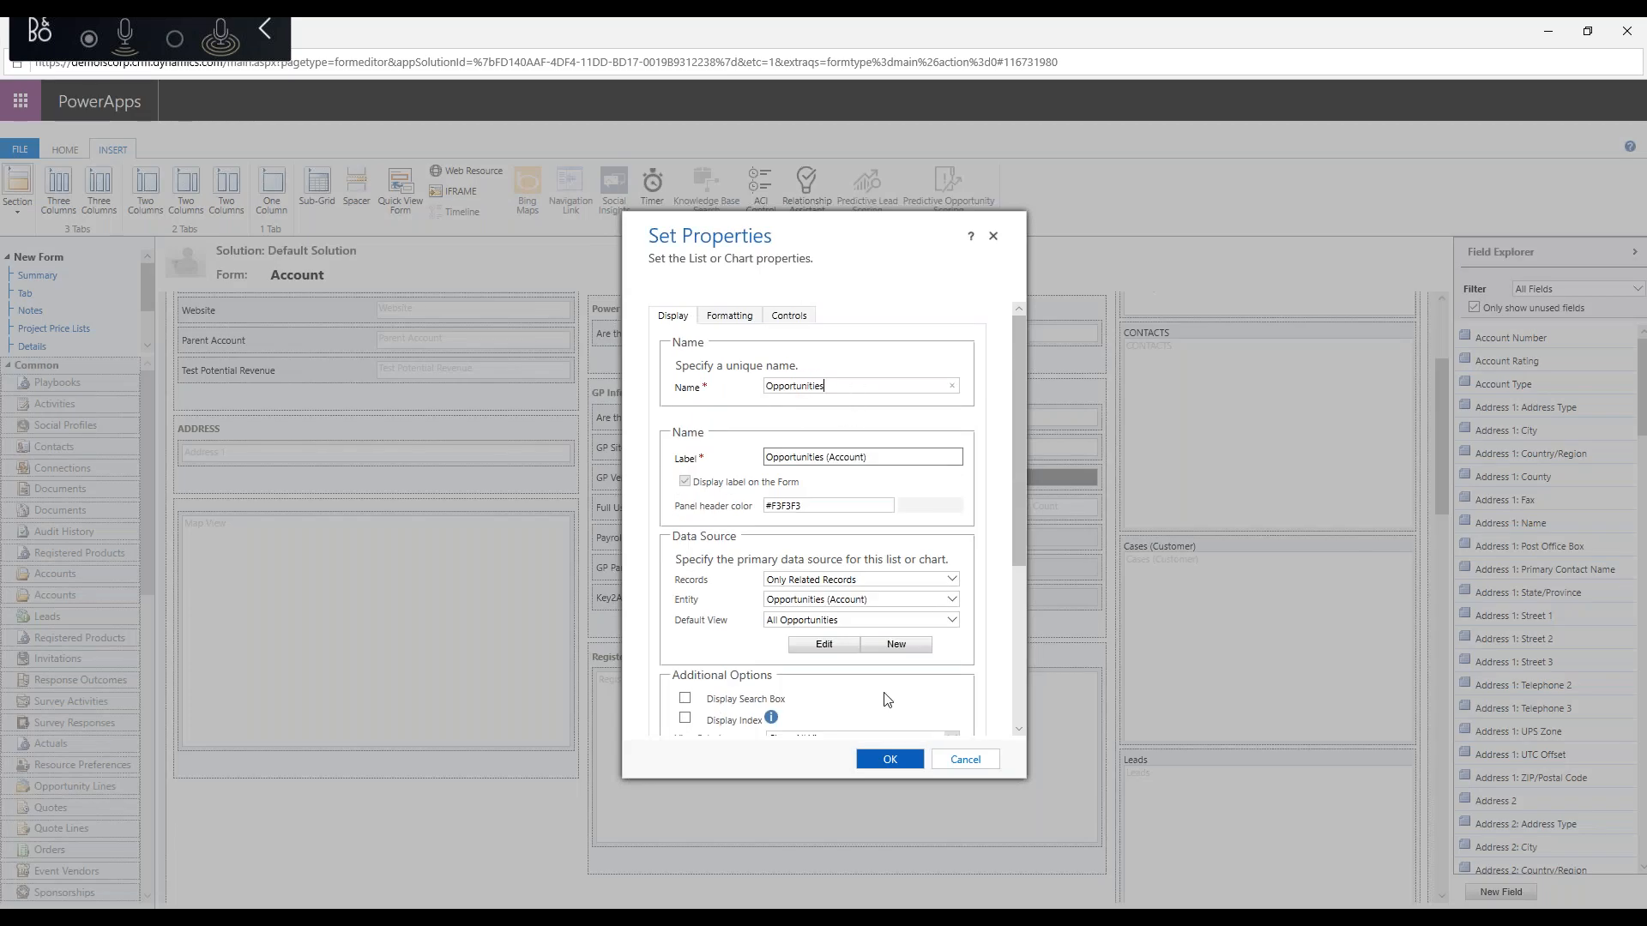
left_click(897, 767)
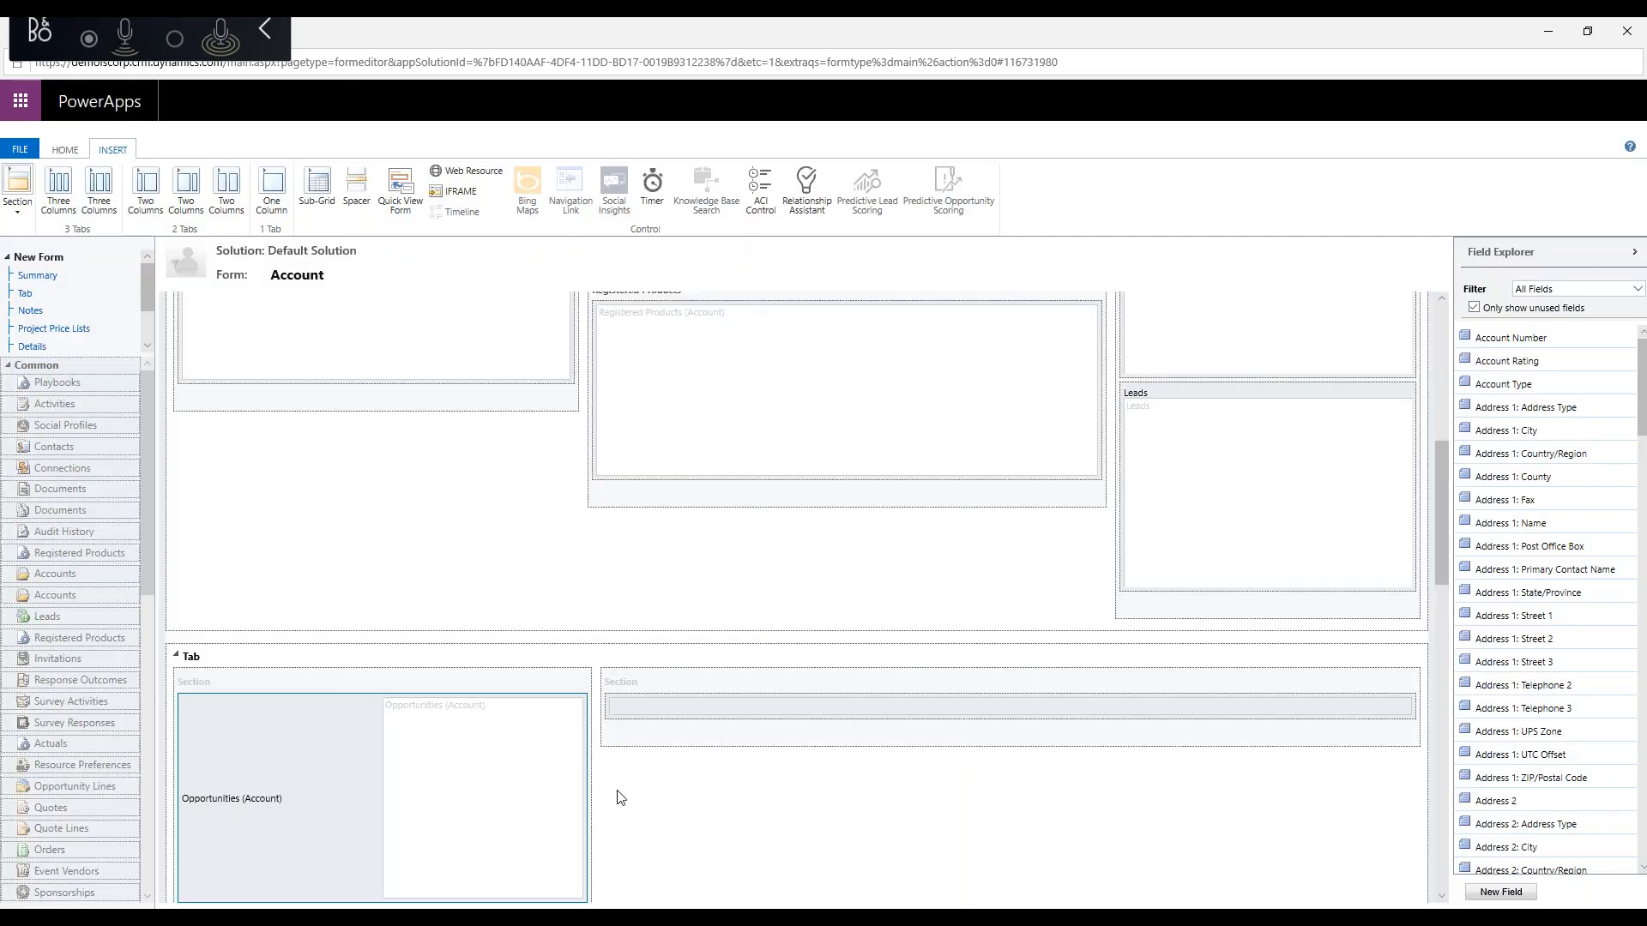
scroll(621, 798, "down", 1)
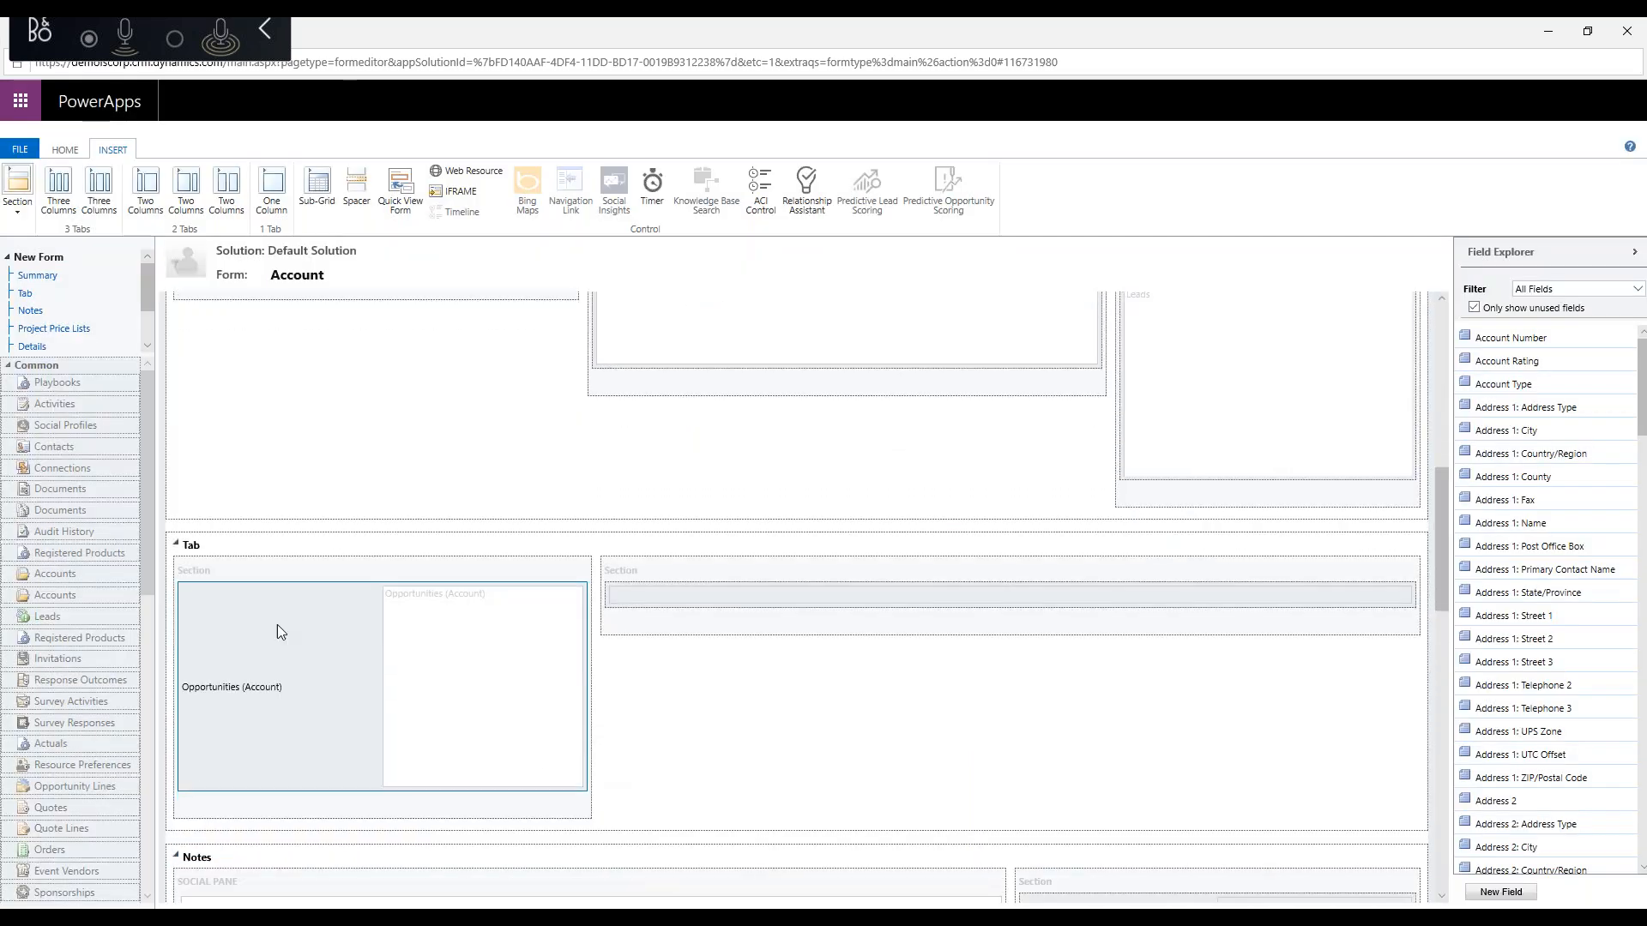
Step: Set the label of the tab holding the Opportunities sub-grid to Opportunities
double_click(265, 544)
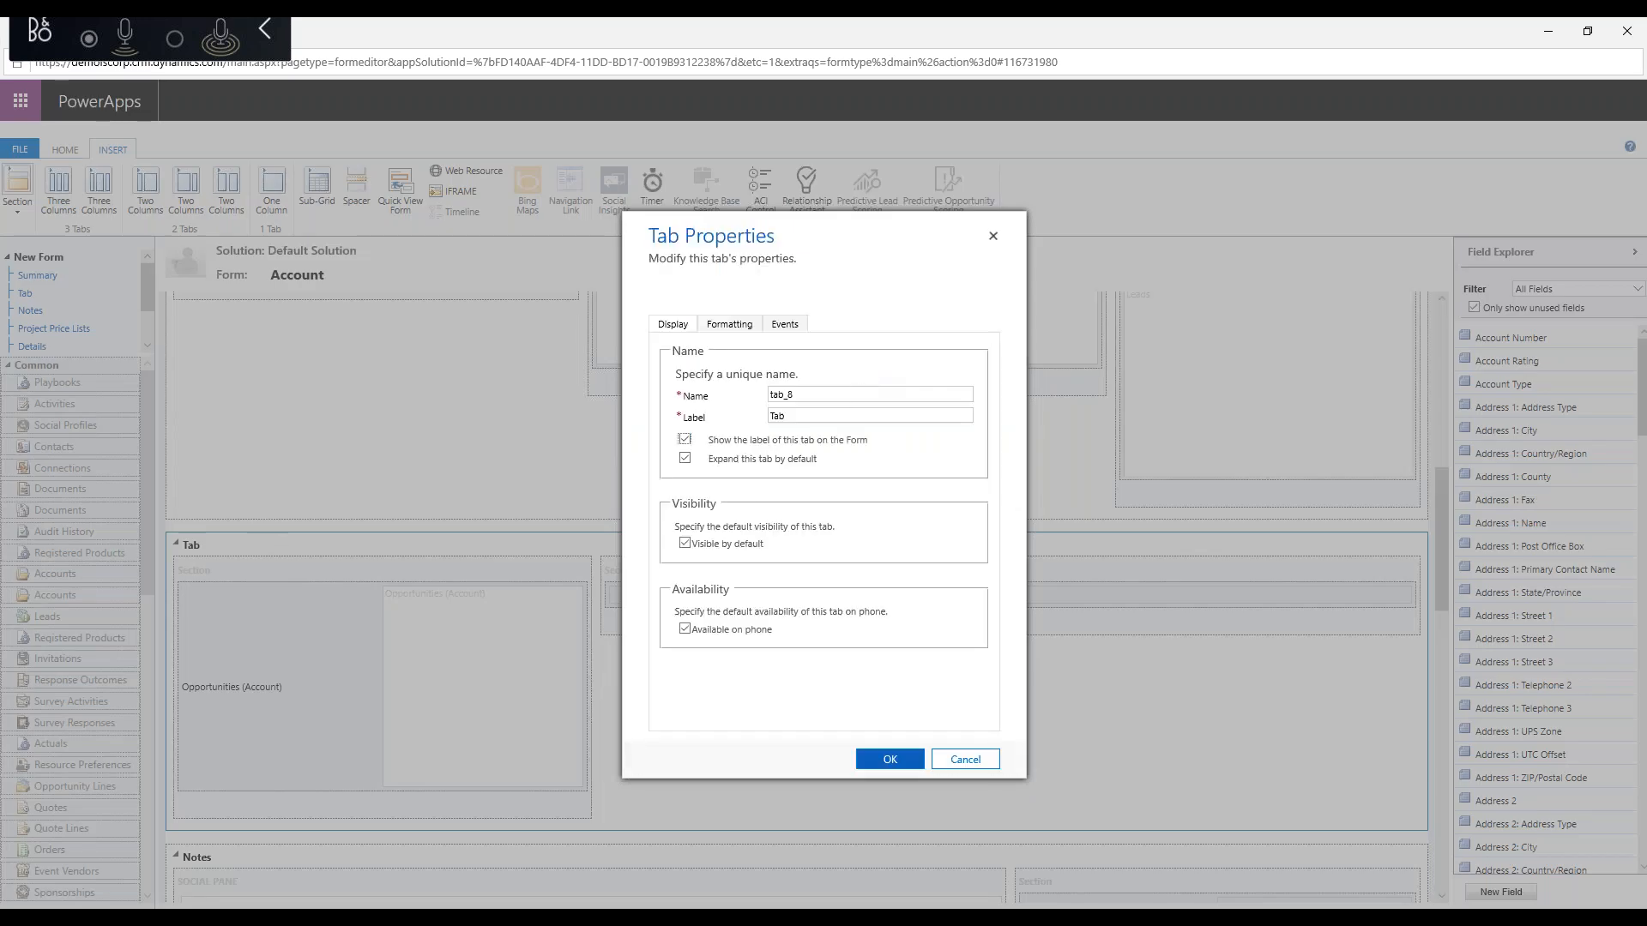
left_click(805, 415)
type("Opportunities")
left_click(861, 757)
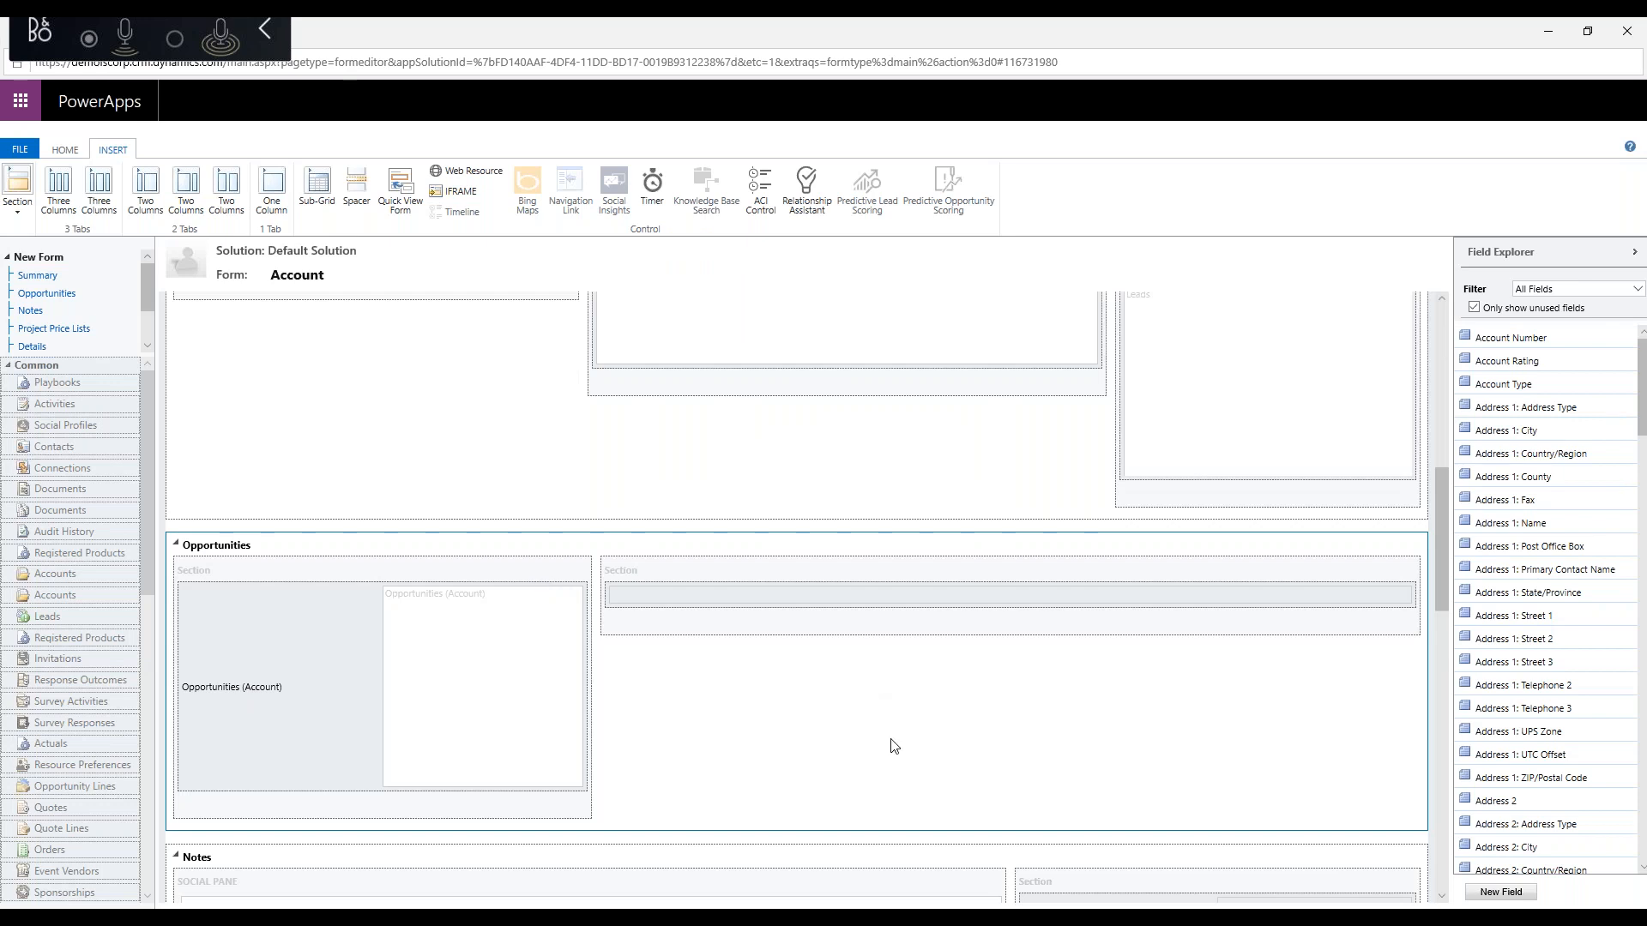
scroll(884, 743, "up", 3)
scroll(883, 743, "up", 3)
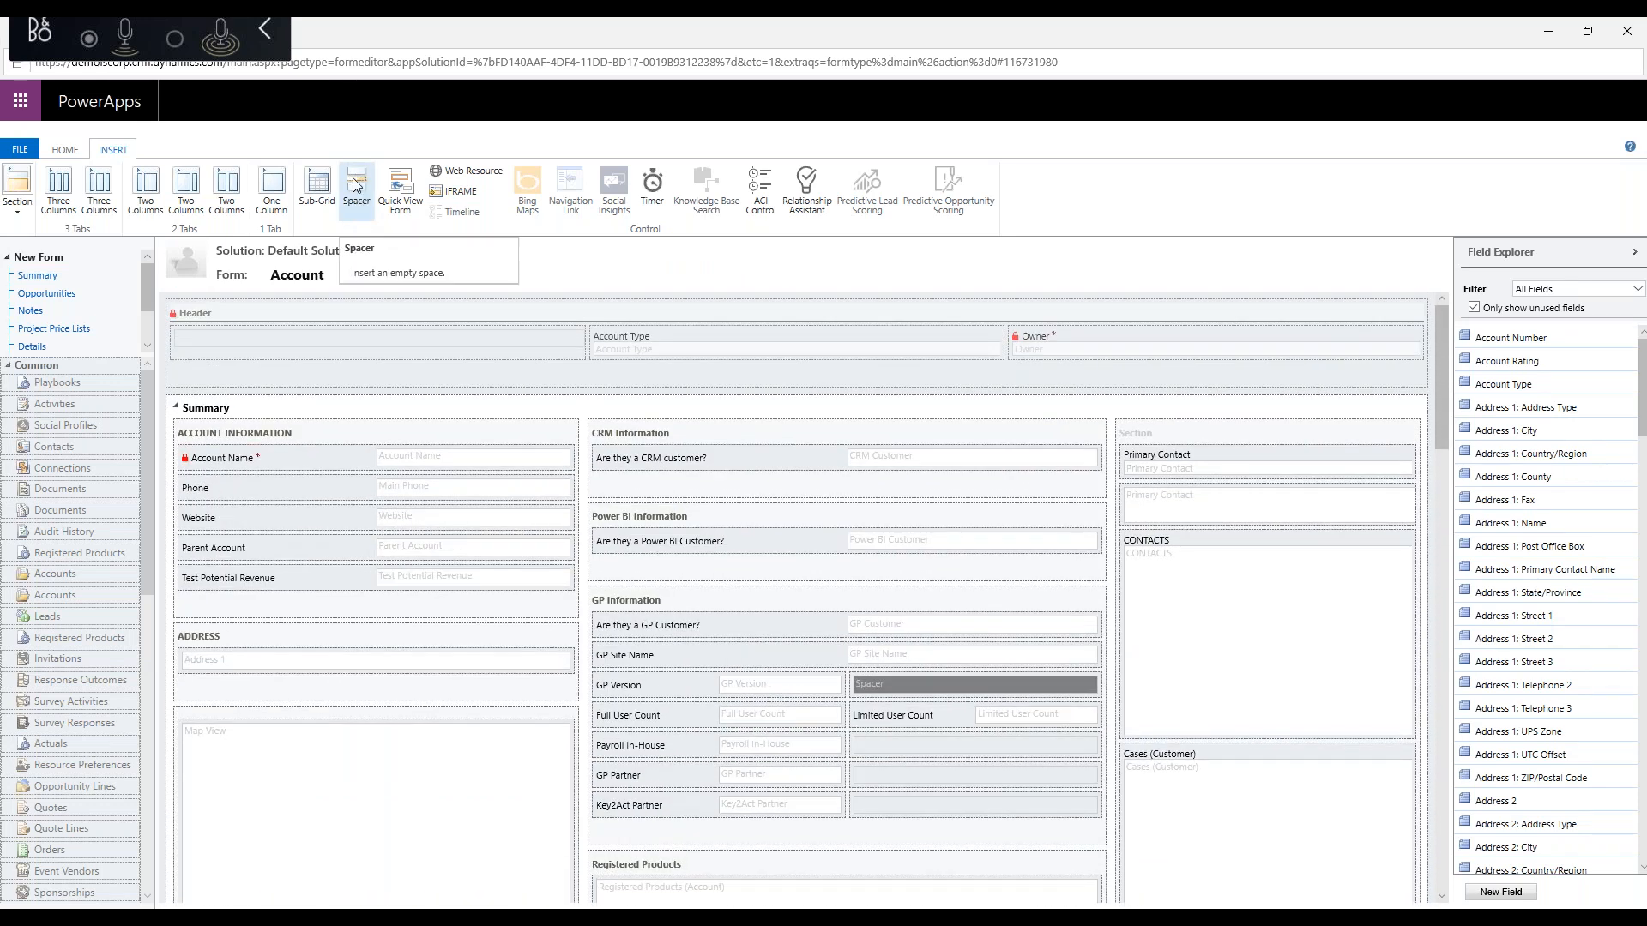
scroll(850, 725, "down", 1)
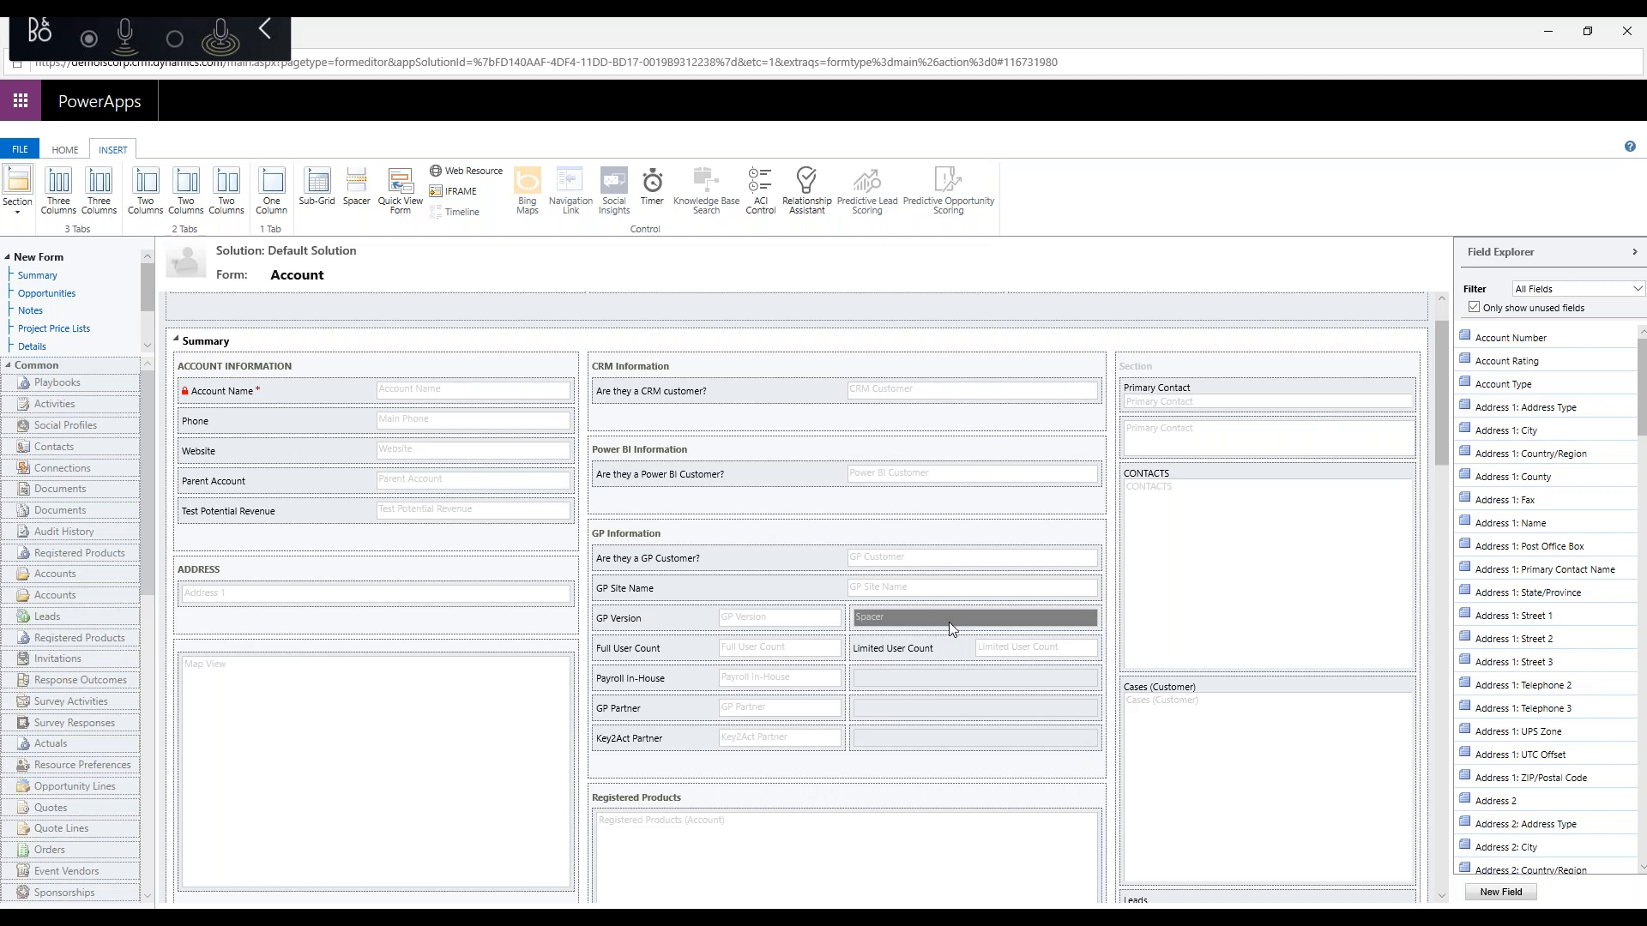
scroll(946, 624, "up", 1)
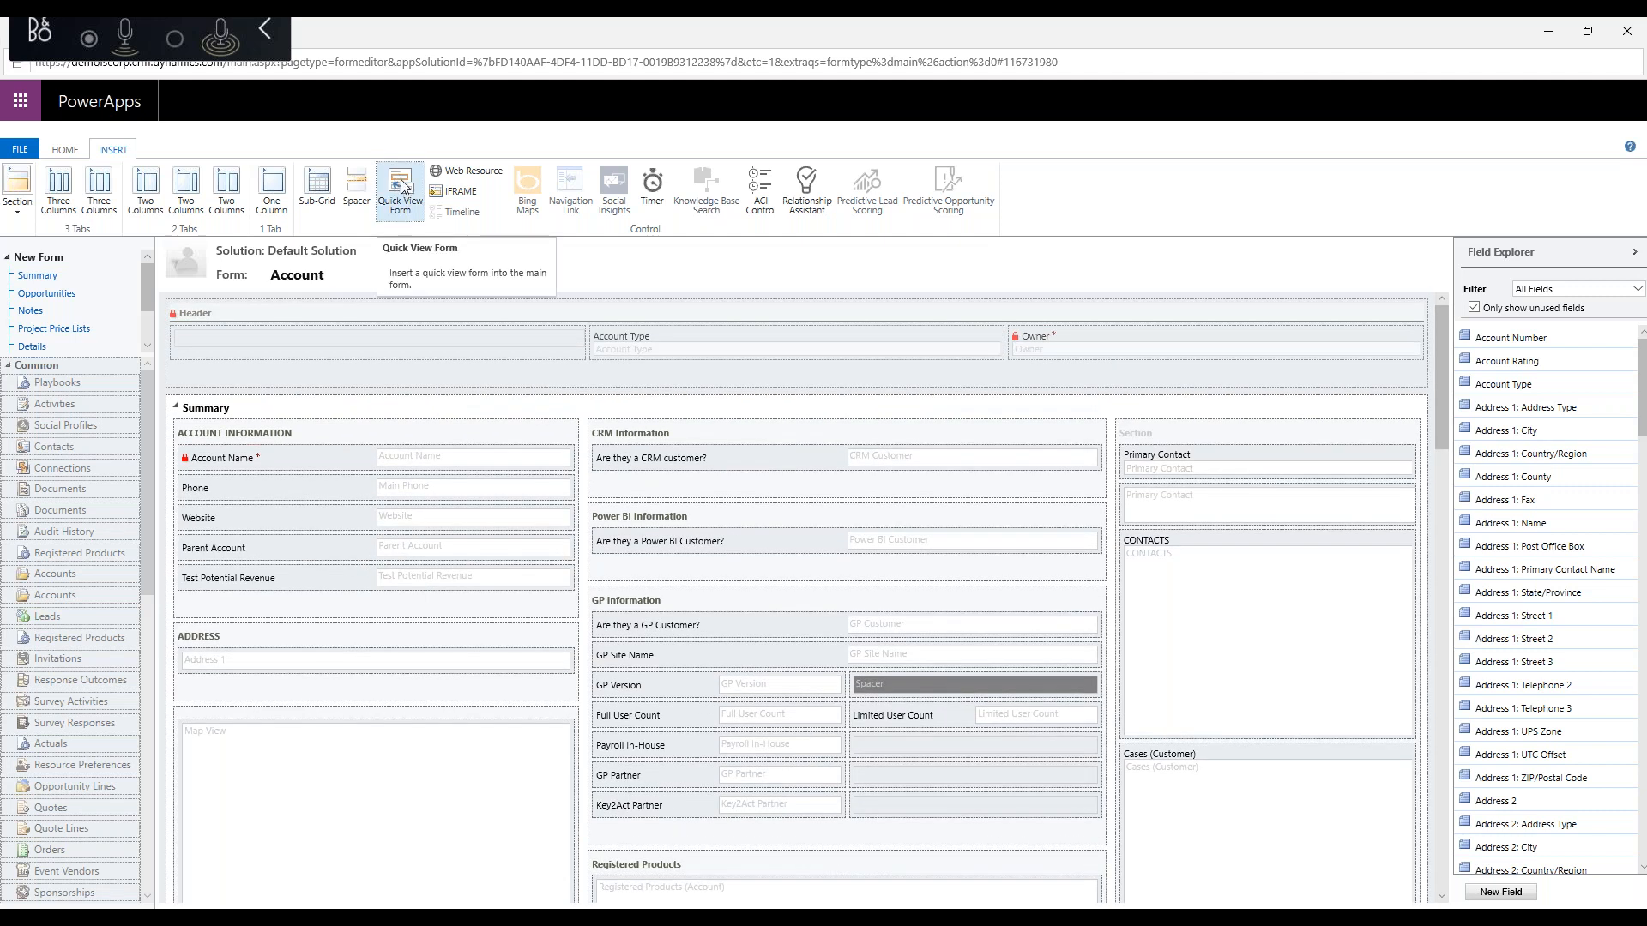
left_click(399, 178)
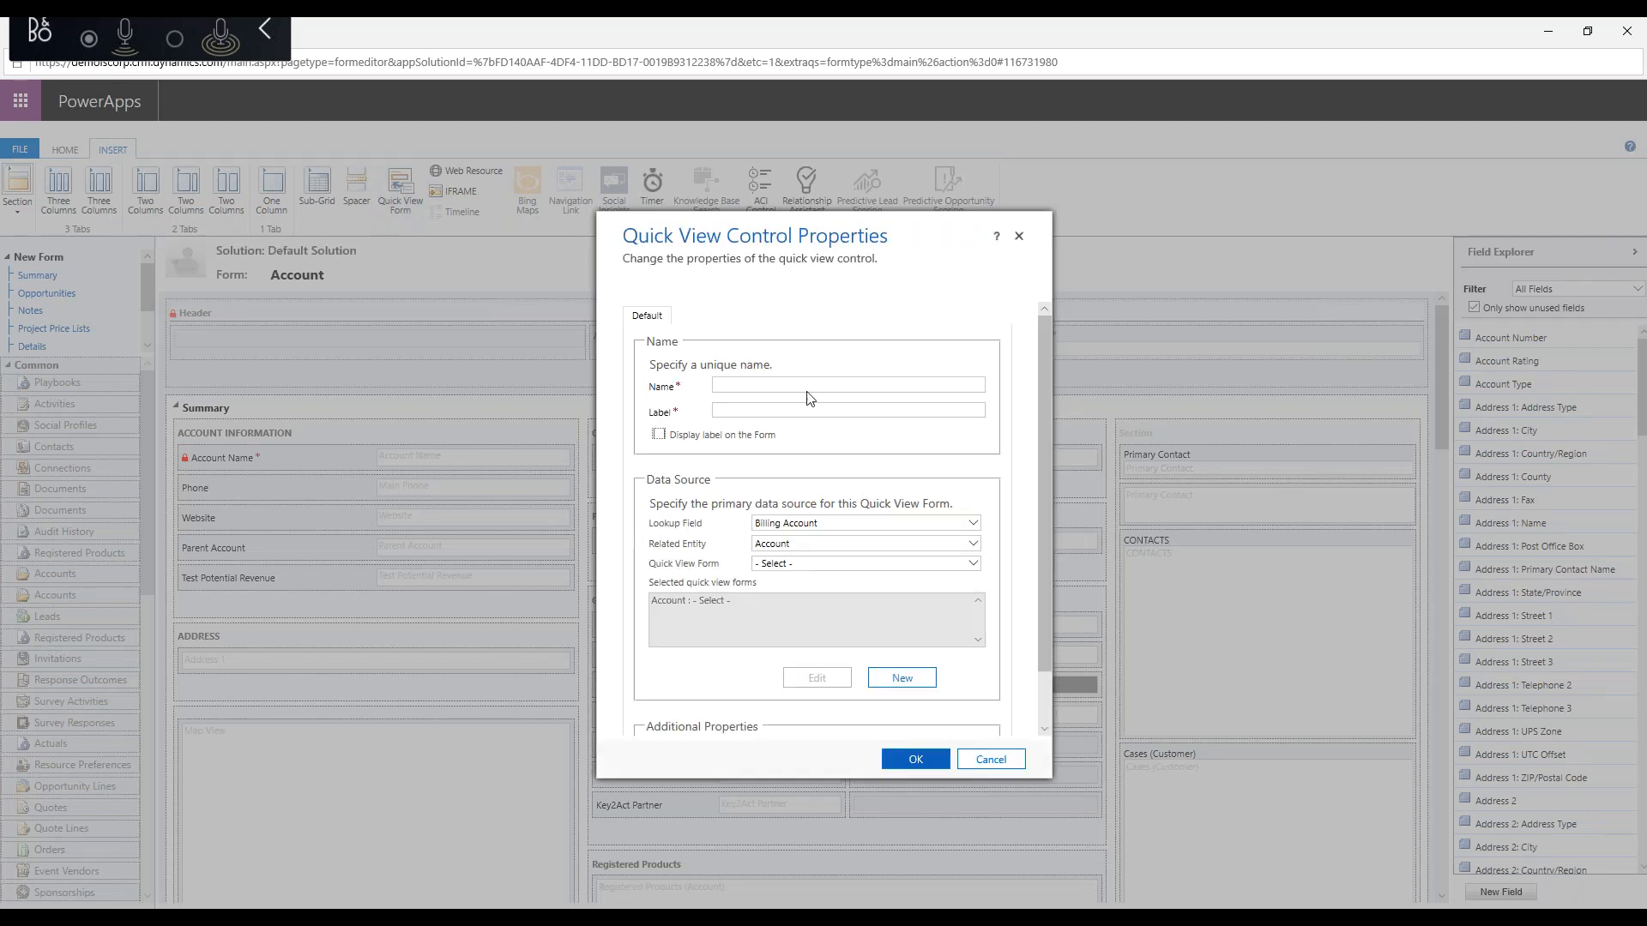
left_click(973, 524)
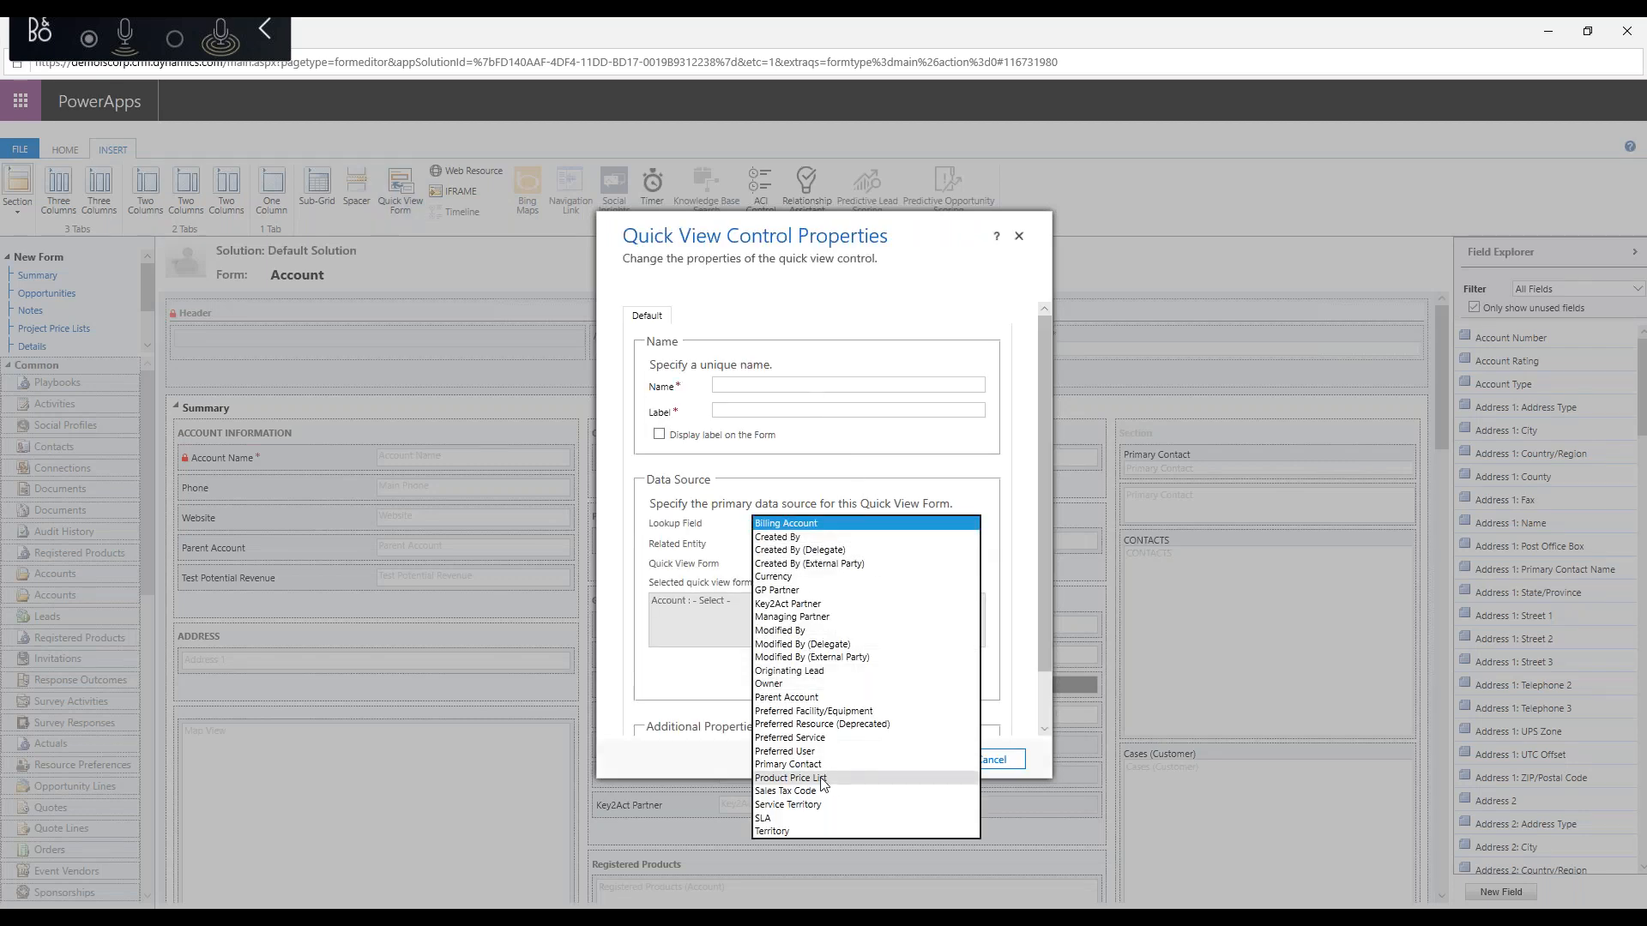
left_click(807, 766)
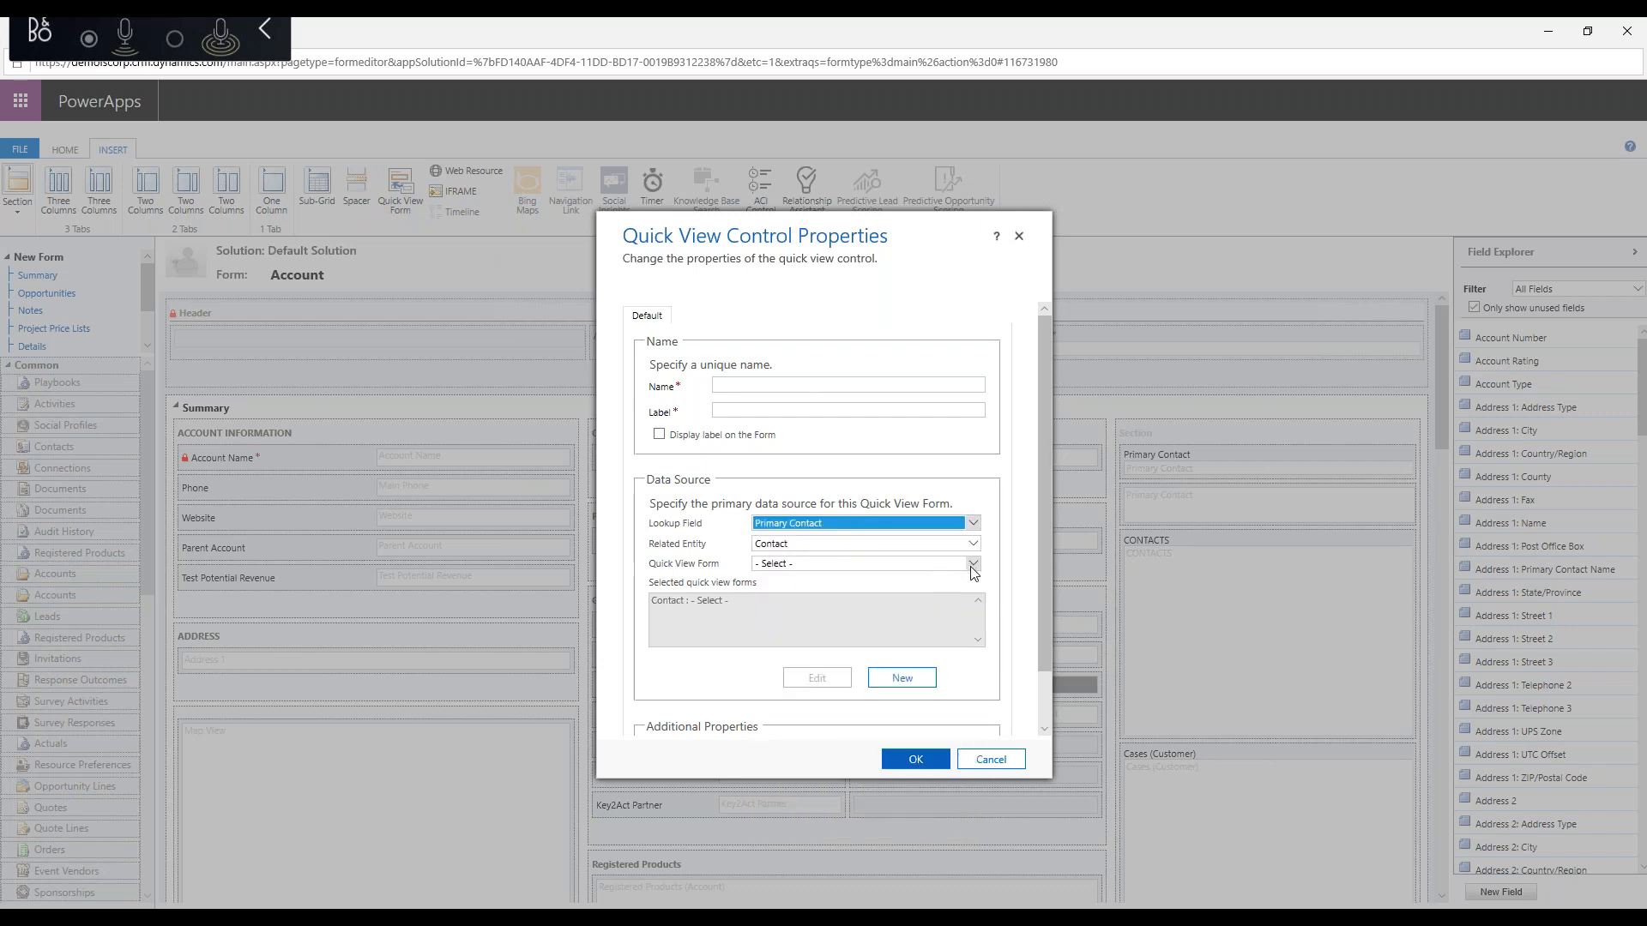
left_click(974, 563)
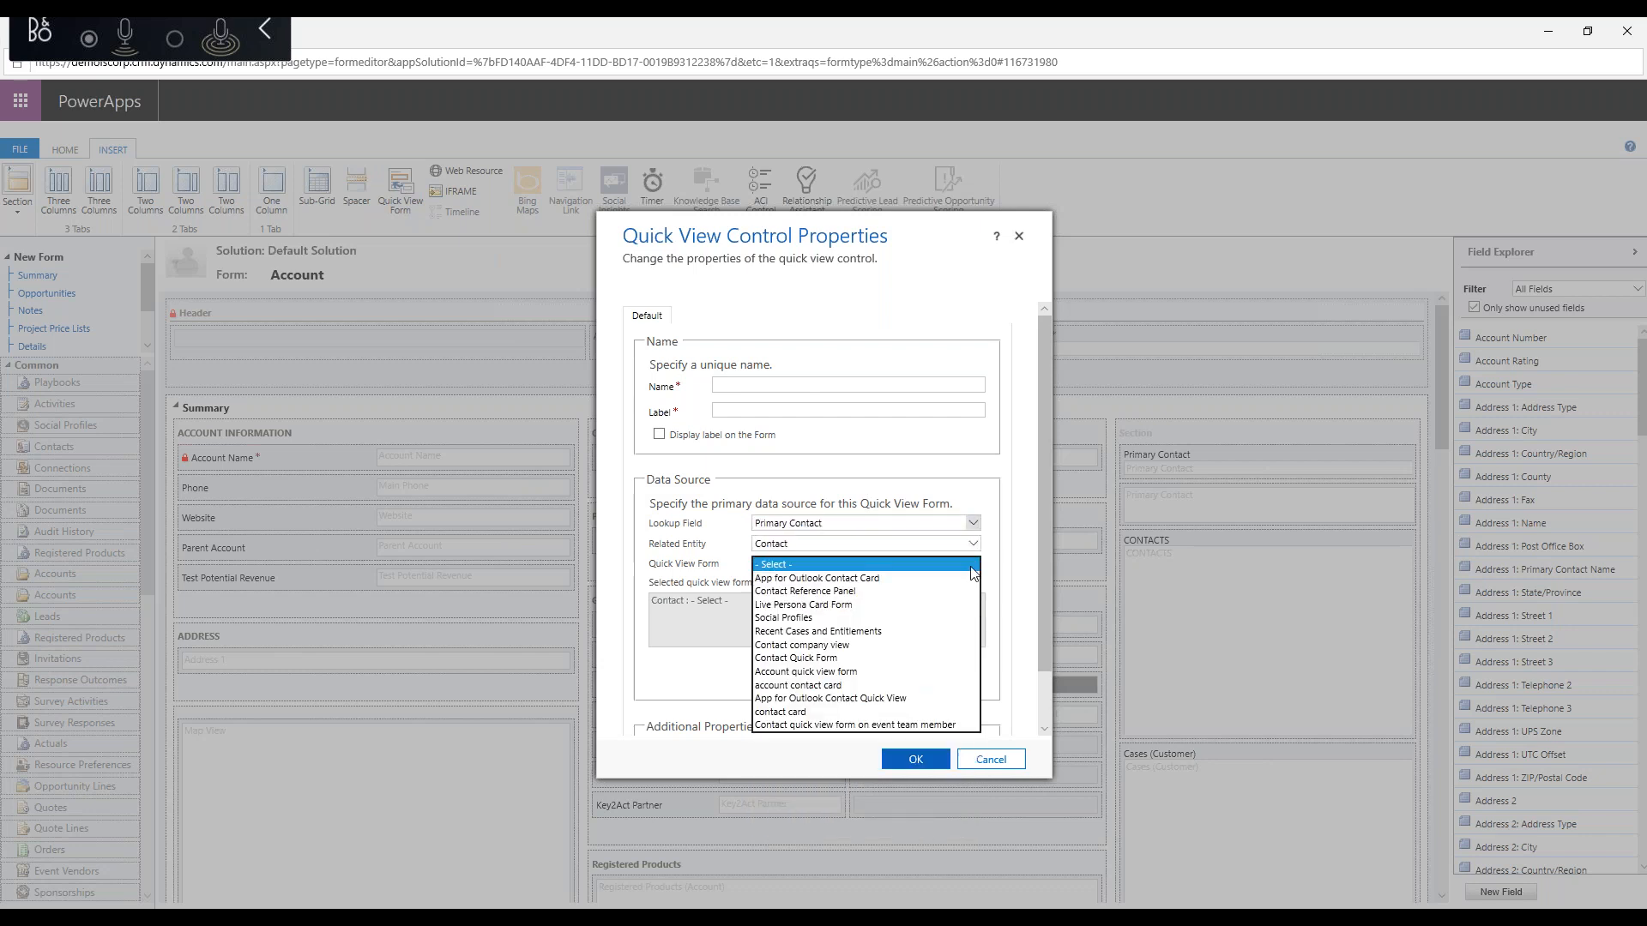
left_click(810, 686)
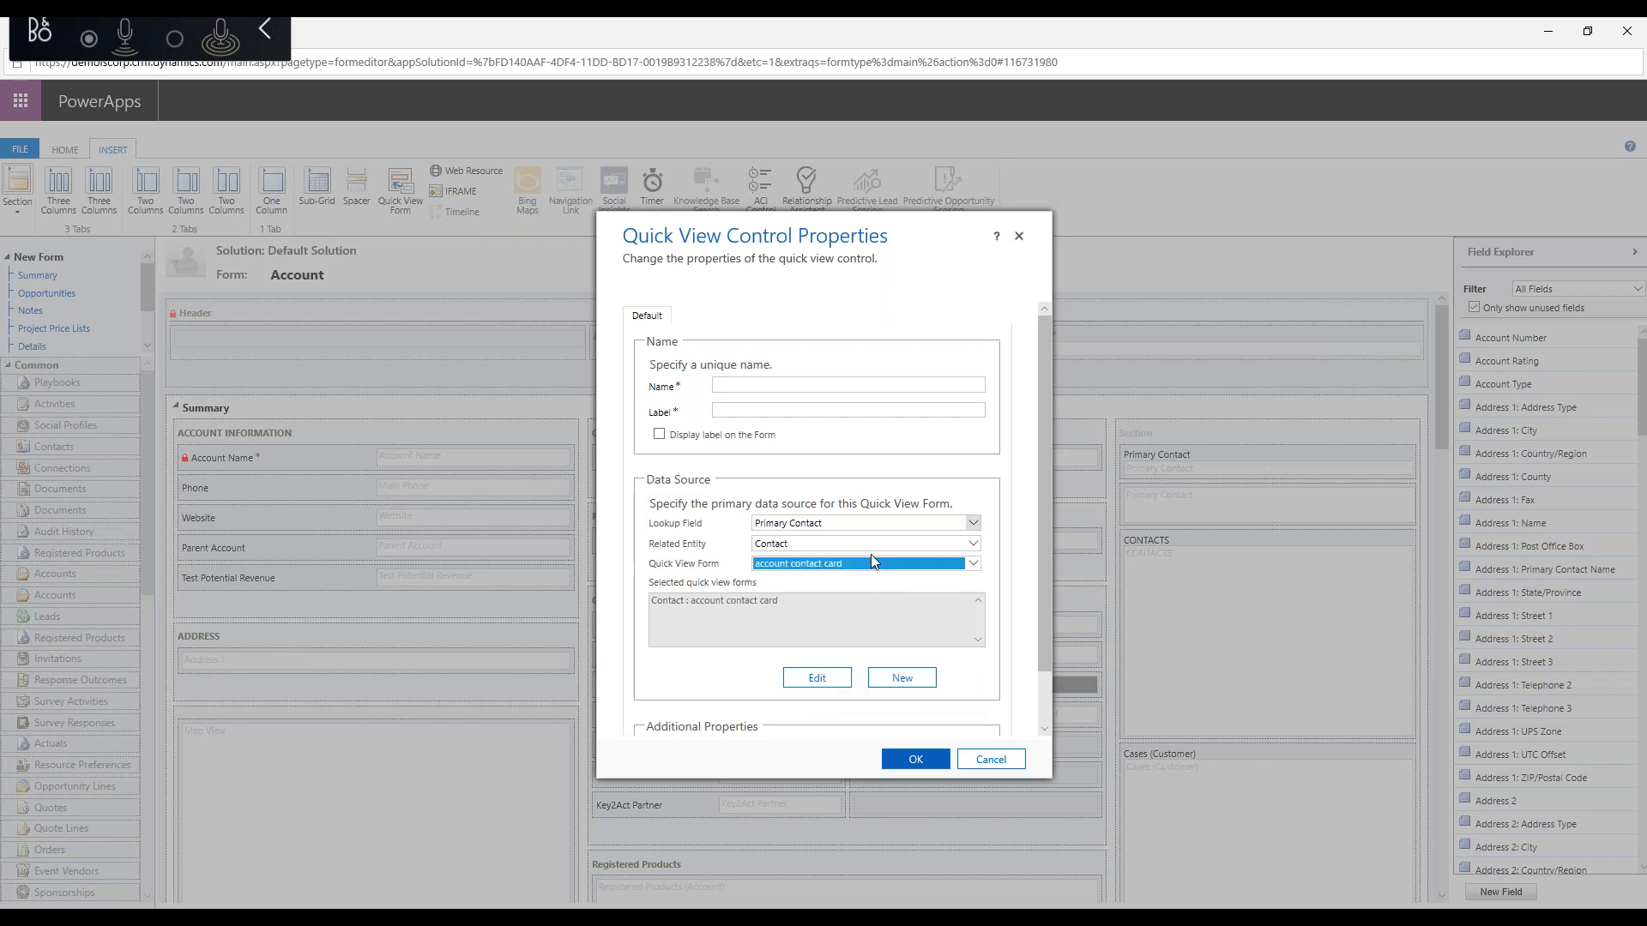
left_click(991, 763)
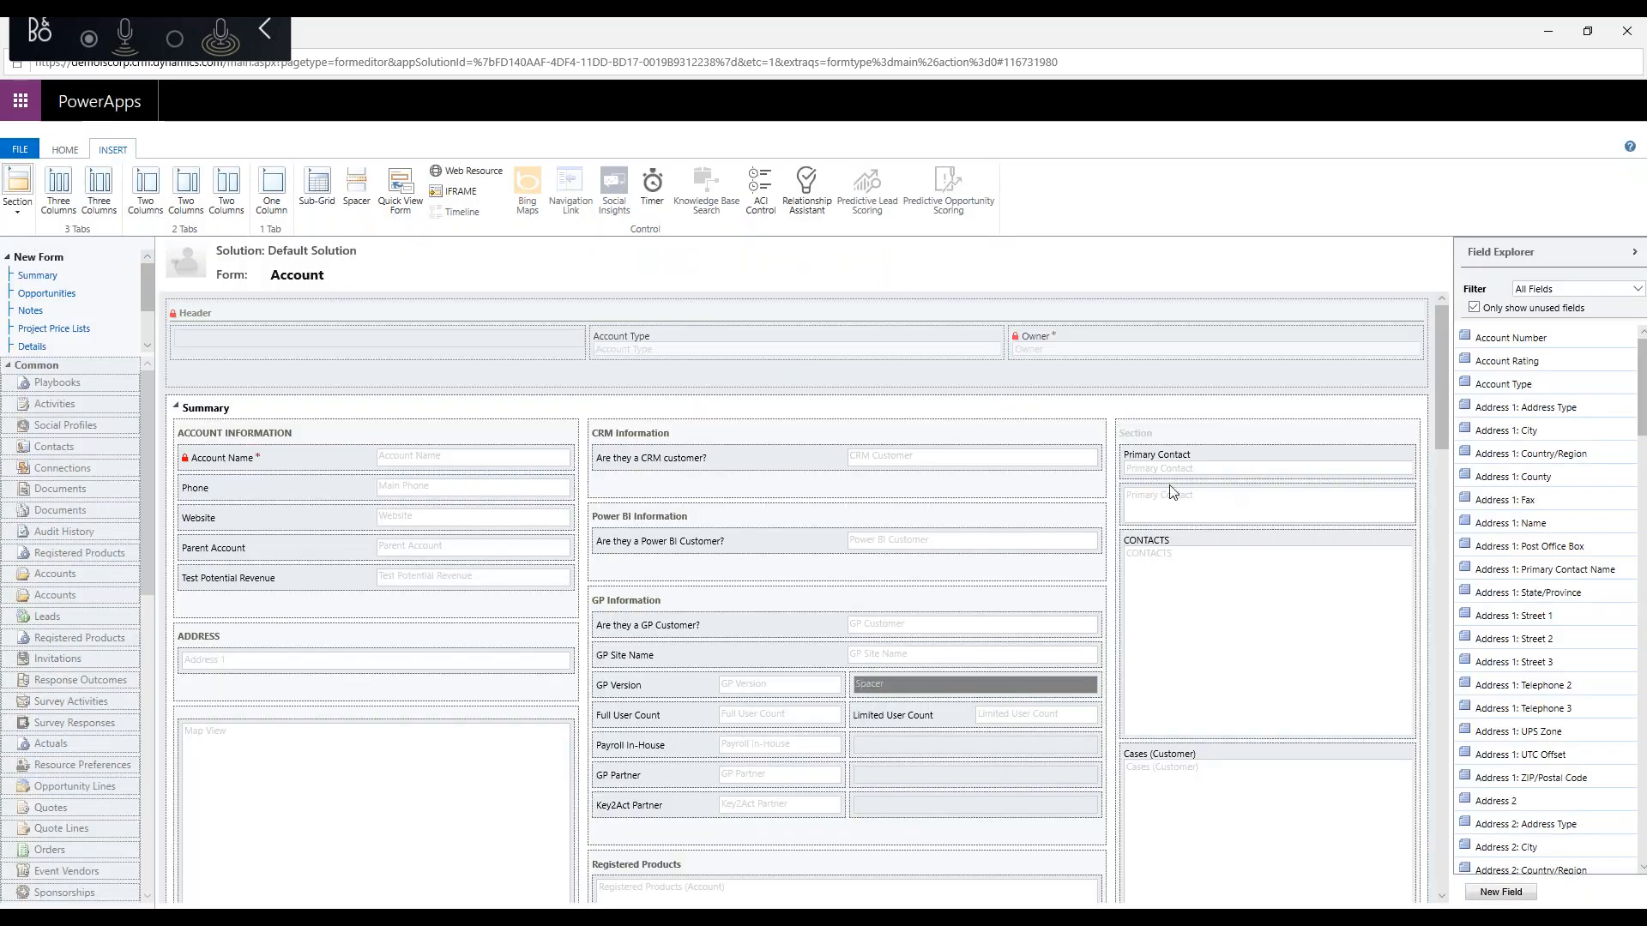
Step: Edit the form's navigation and remove Playbooks from its Common group
left_click(65, 150)
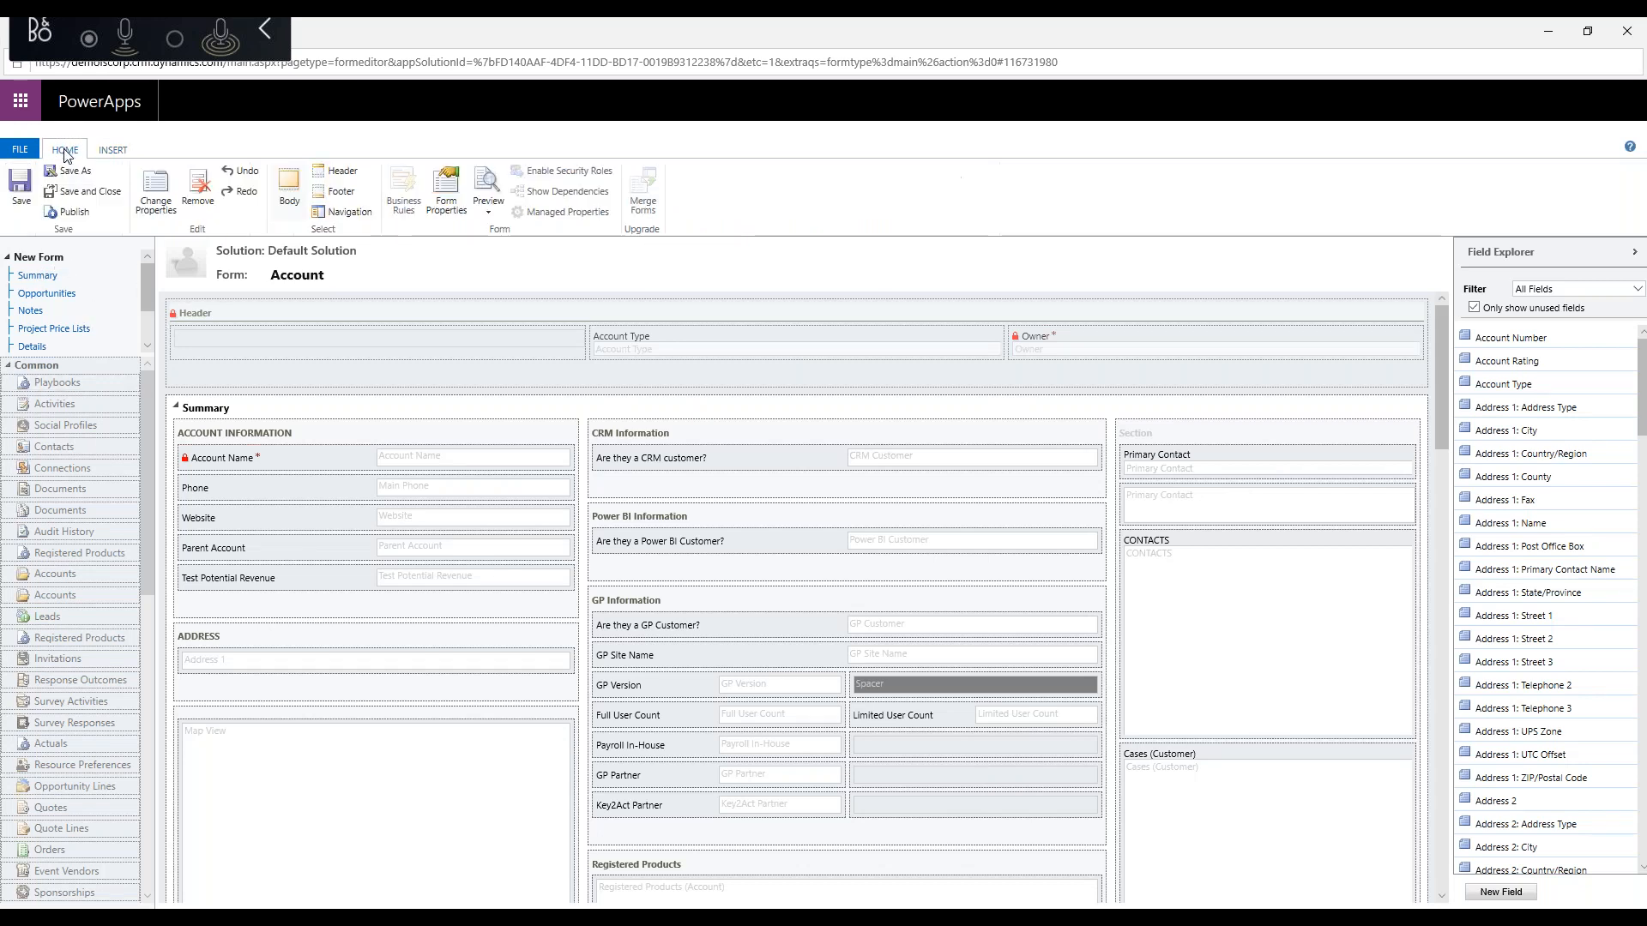
left_click(350, 219)
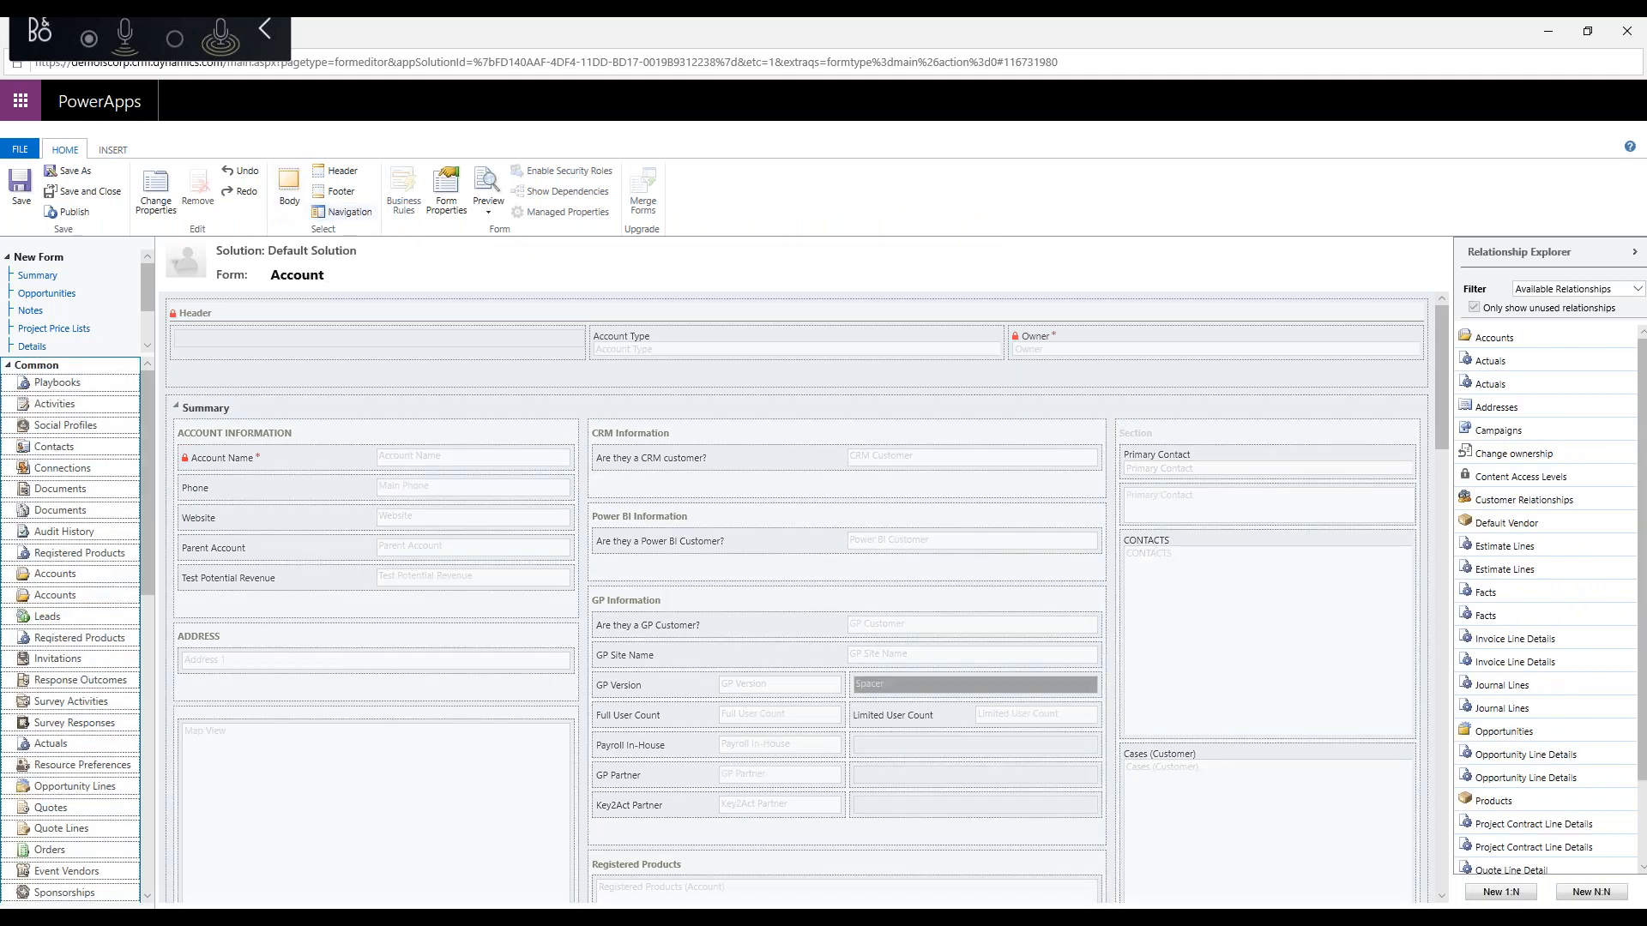
scroll(80, 557, "down", 2)
scroll(80, 557, "down", 15)
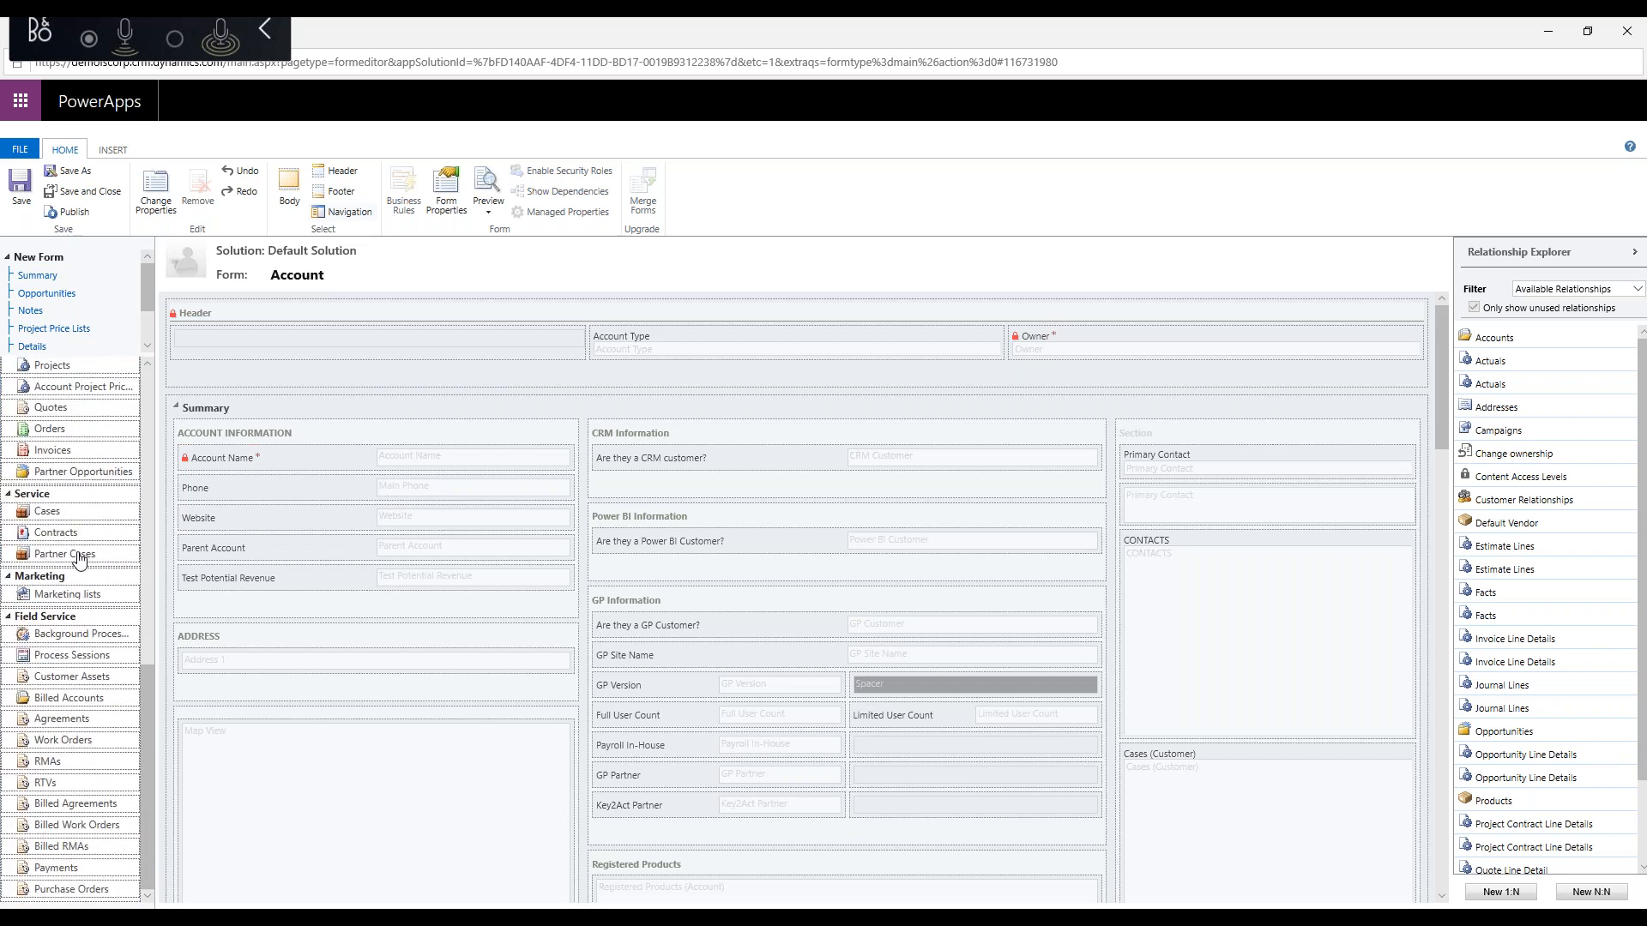
scroll(79, 557, "up", 15)
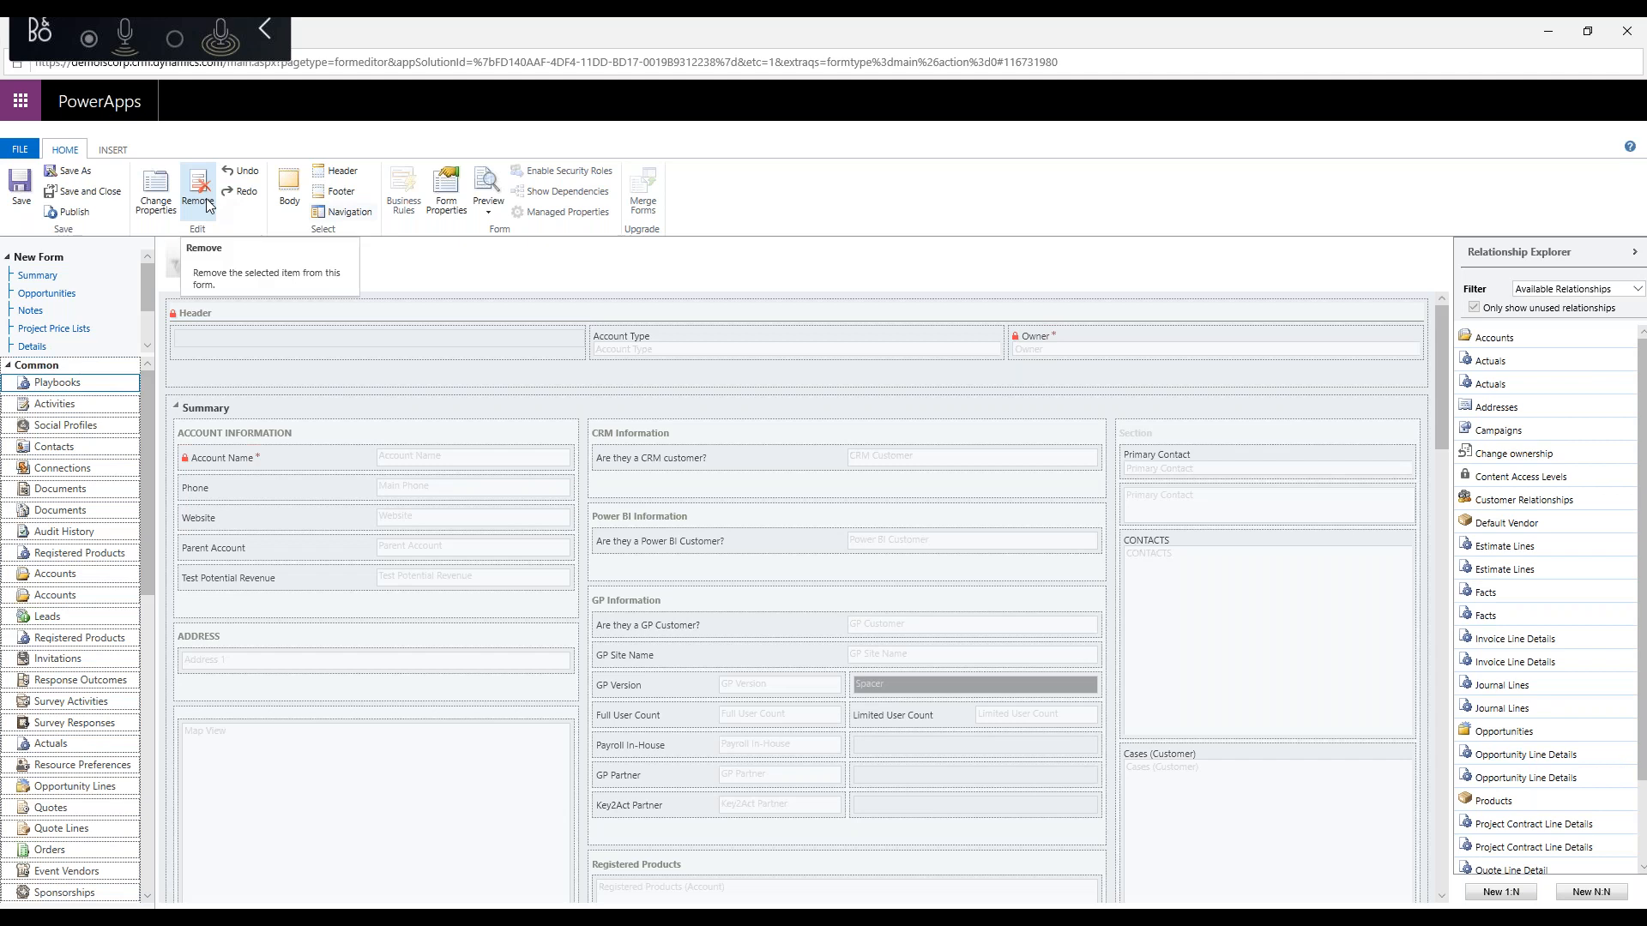
left_click(92, 388)
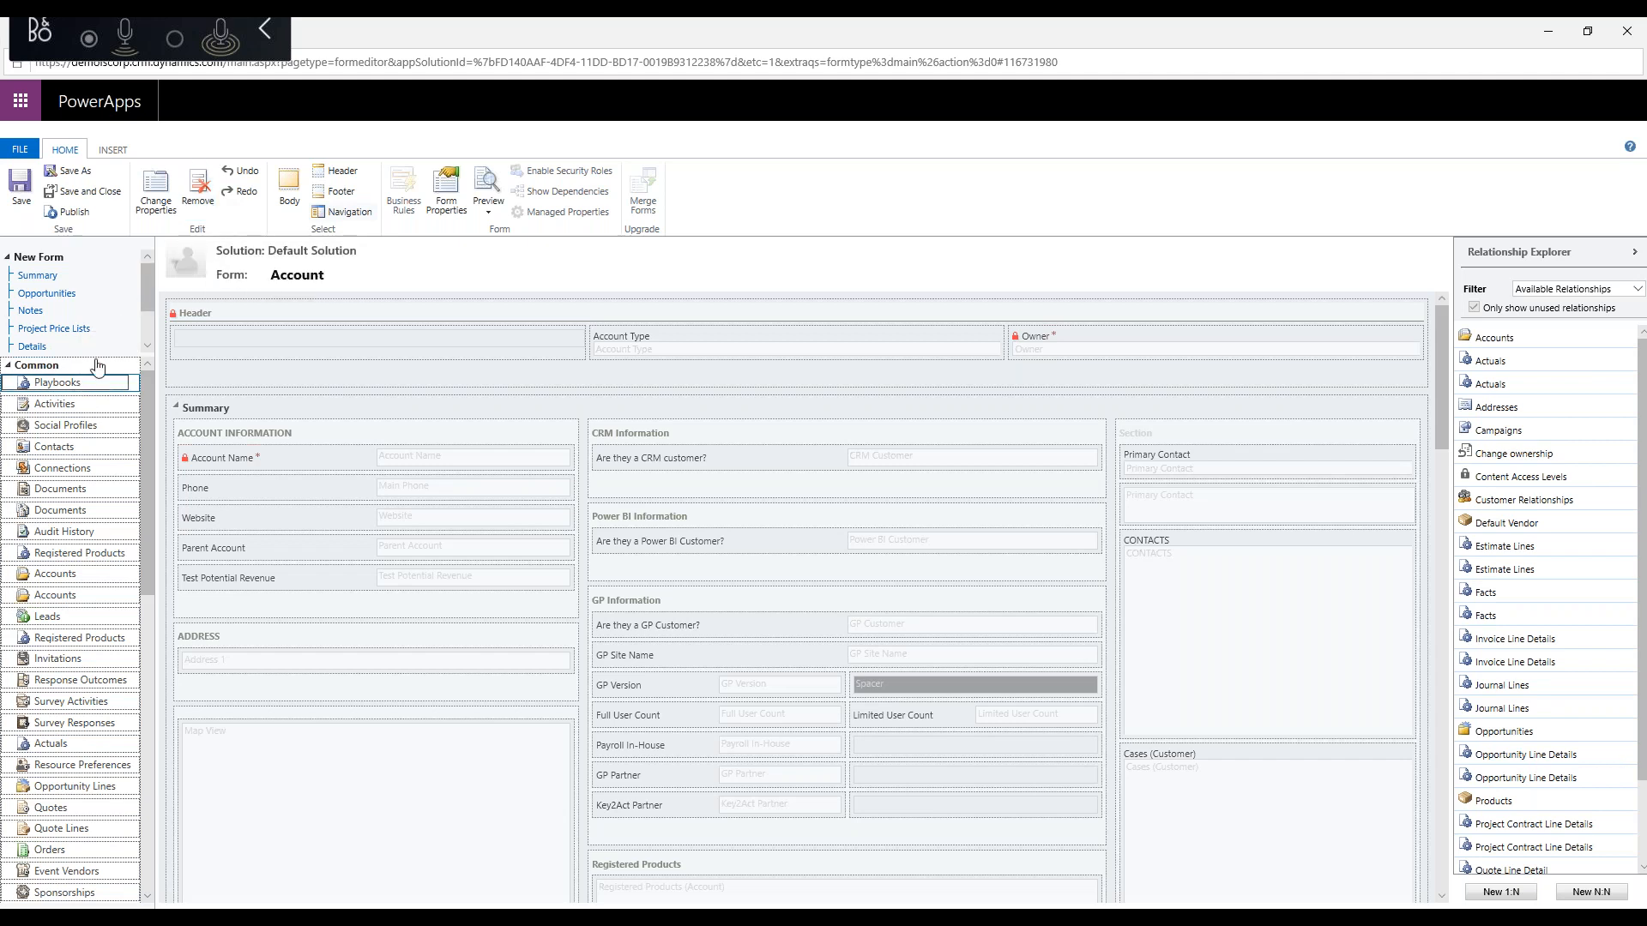
left_click(192, 205)
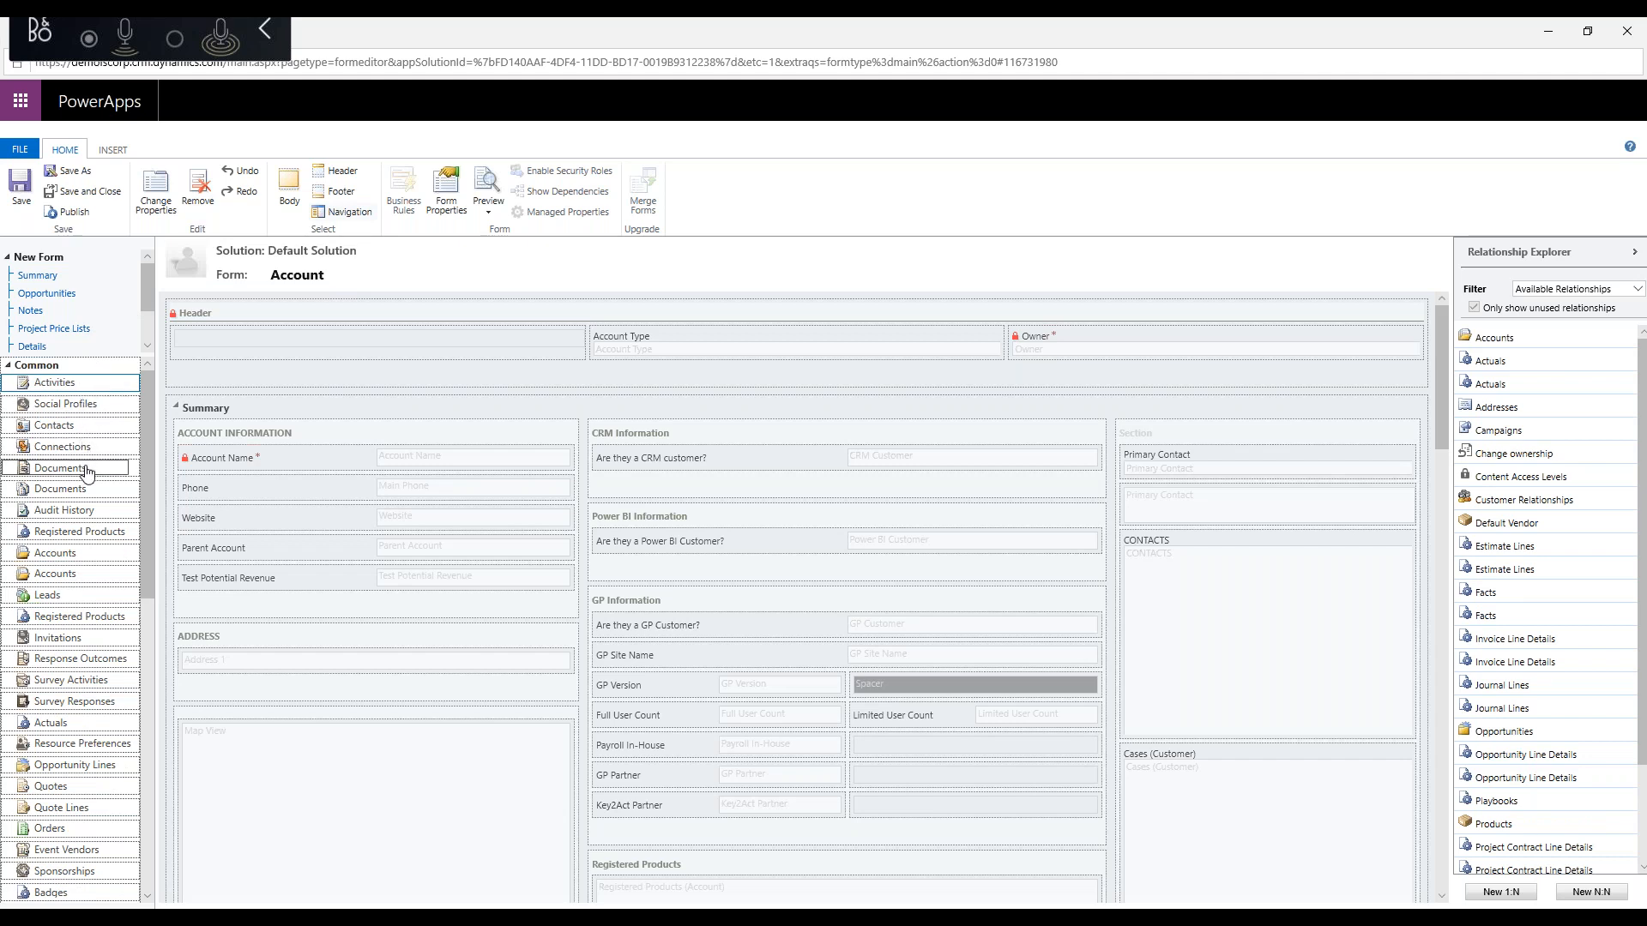
Step: Remove Audit History and Invitations from the Common group of the form's navigation
left_click(79, 510)
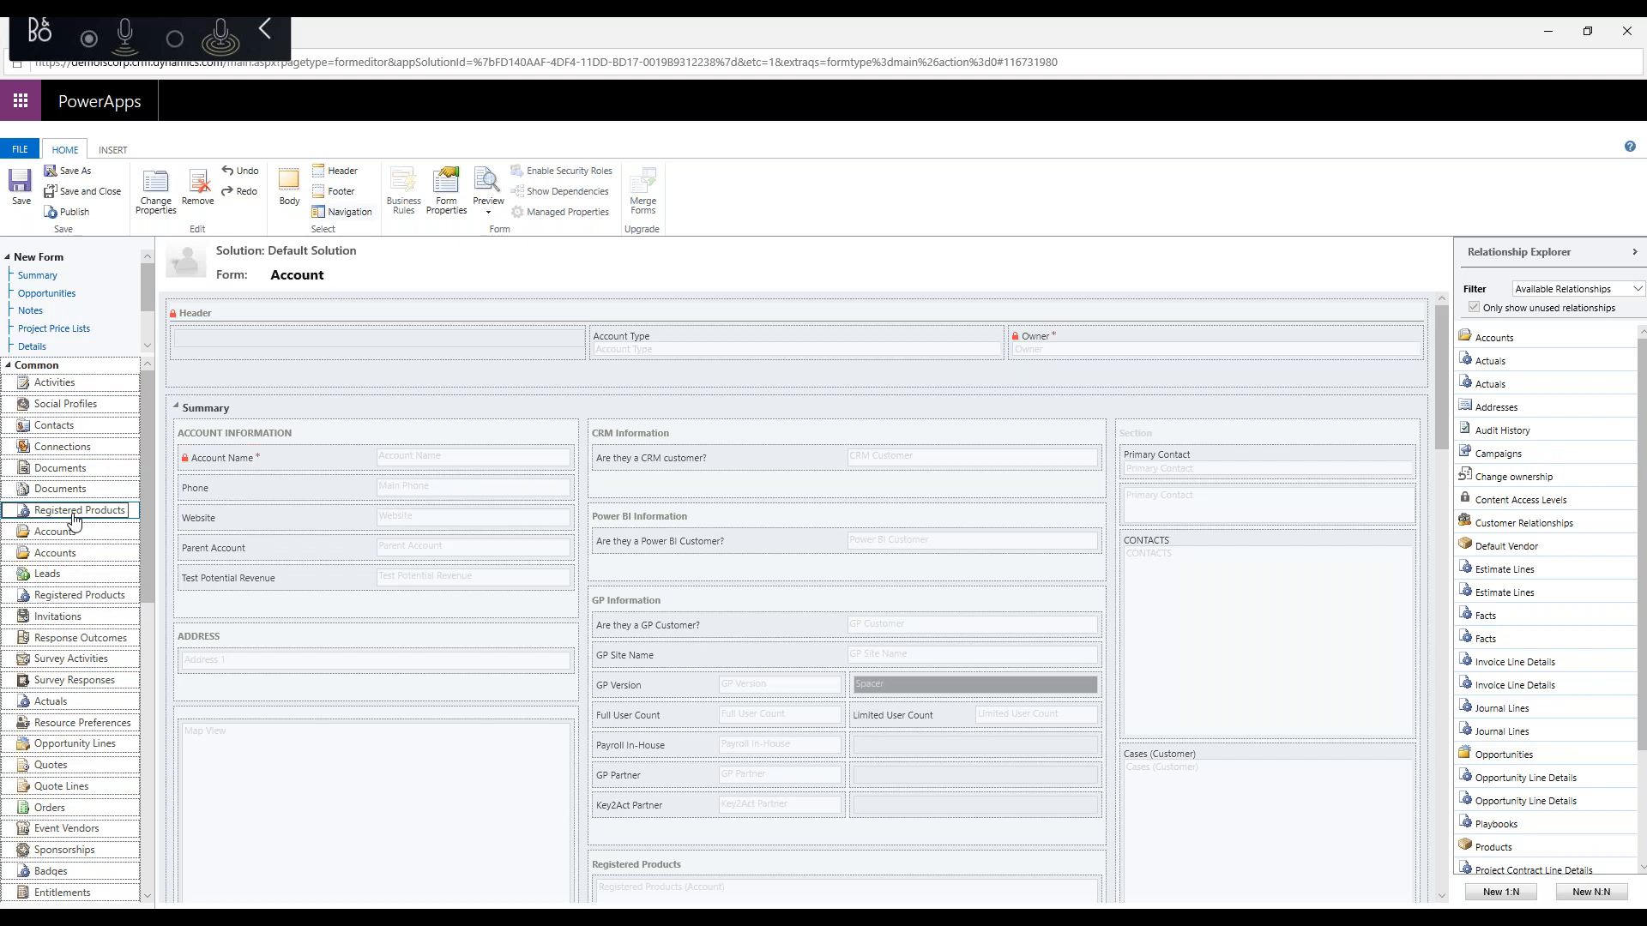
left_click(73, 620)
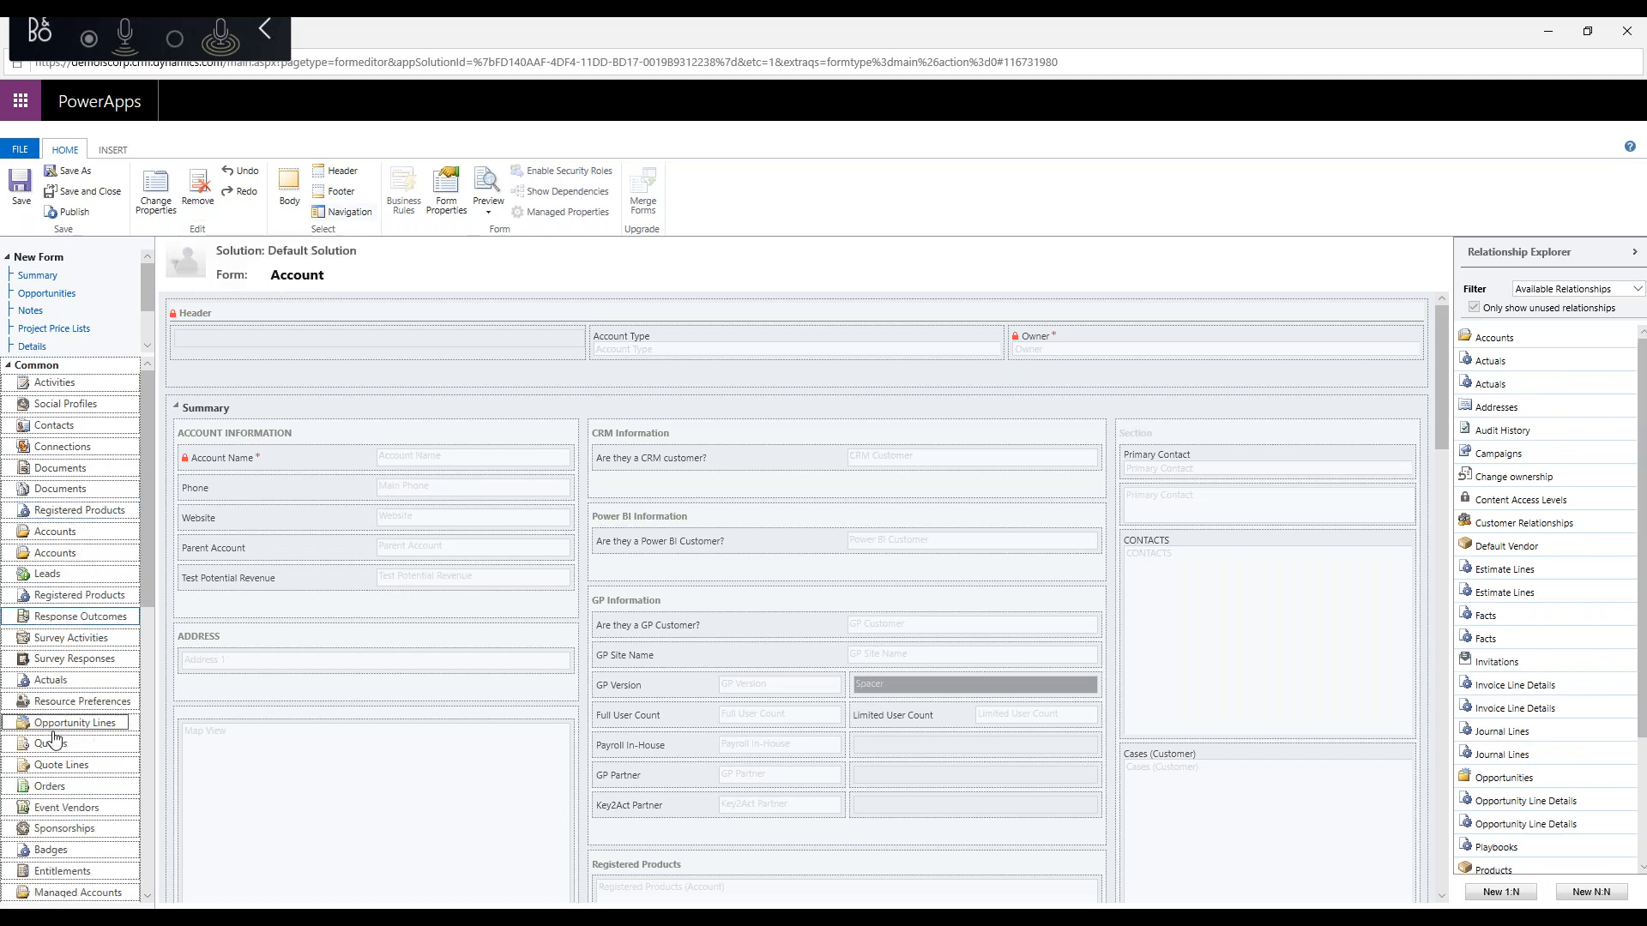
scroll(78, 652, "down", 10)
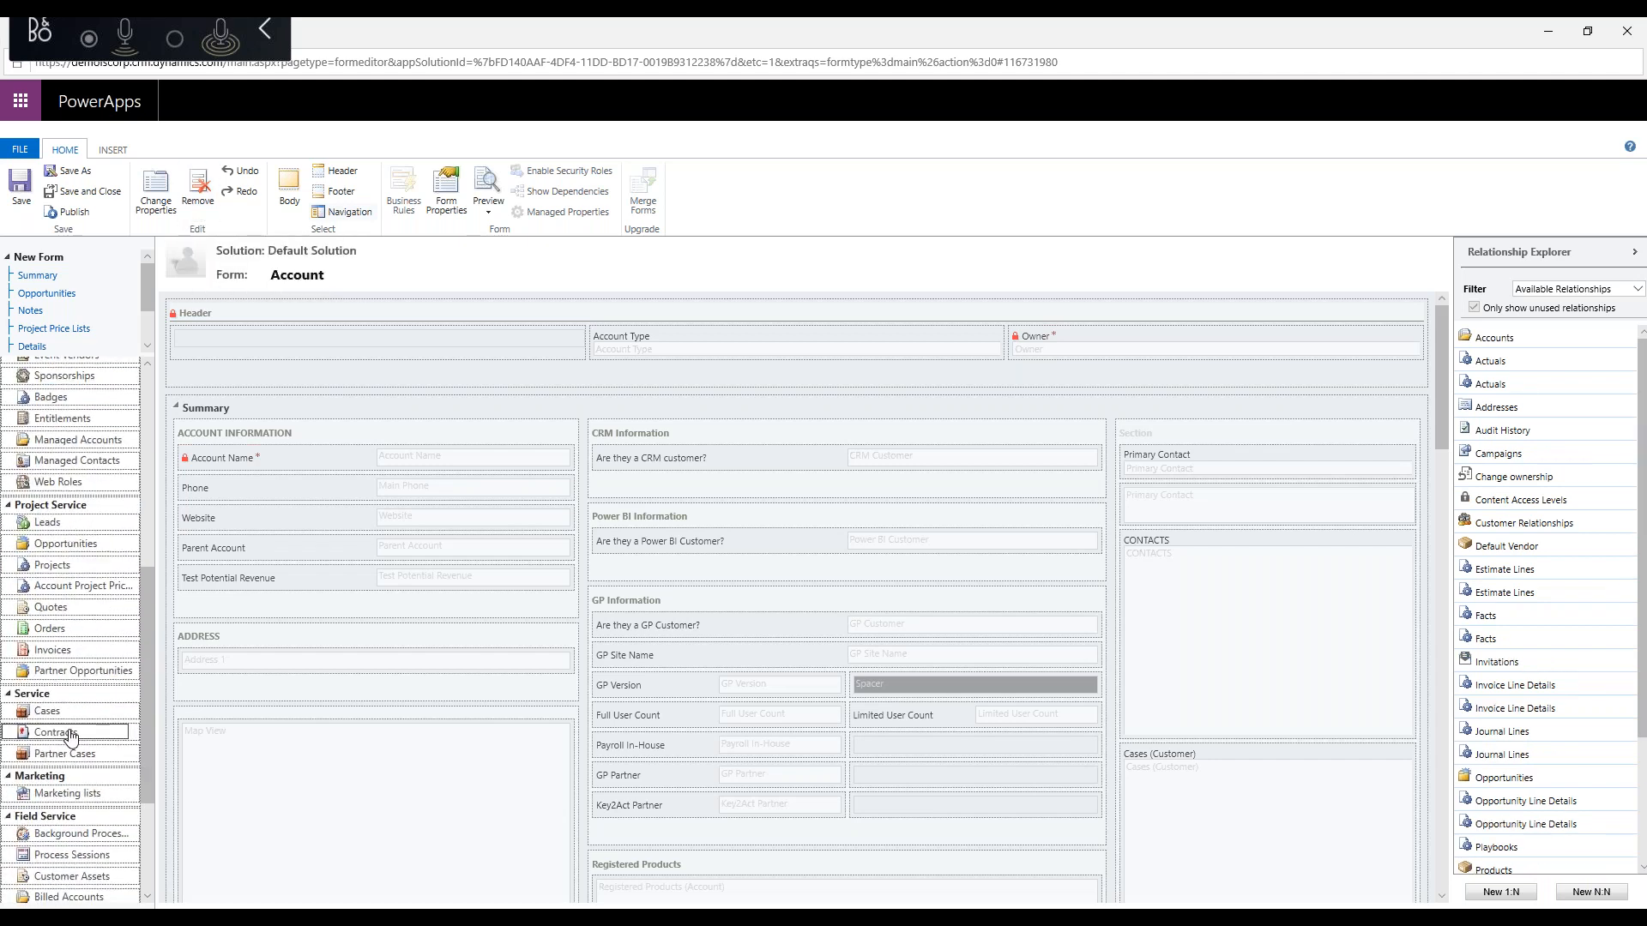
Step: Save the customized account form and publish it
left_click(19, 199)
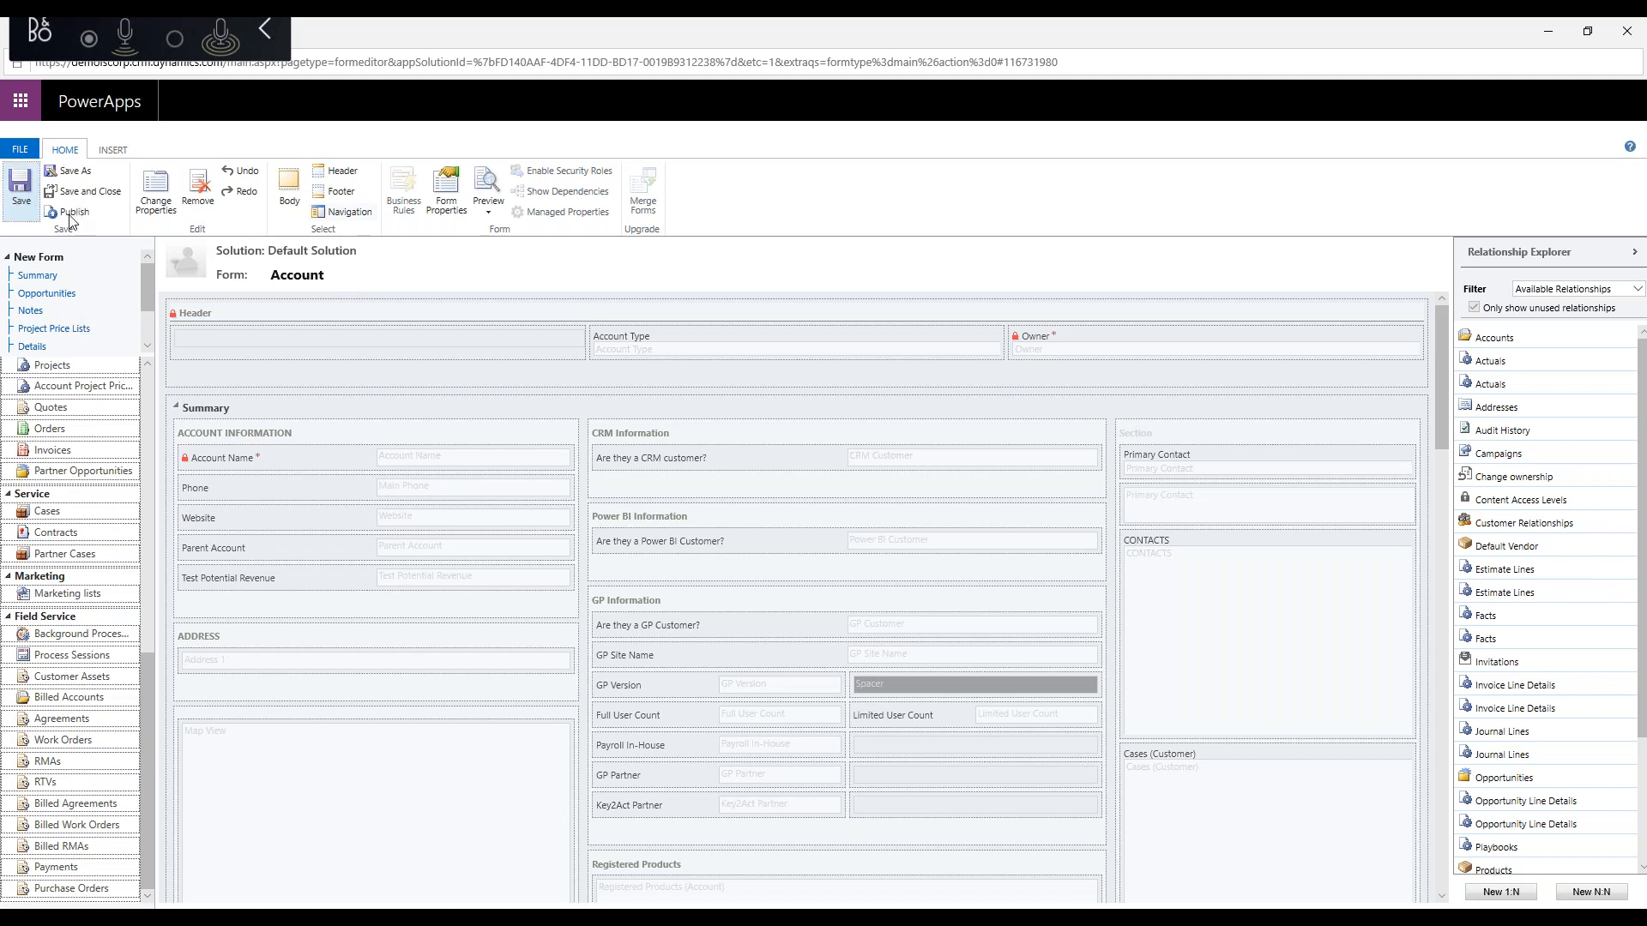
left_click(36, 205)
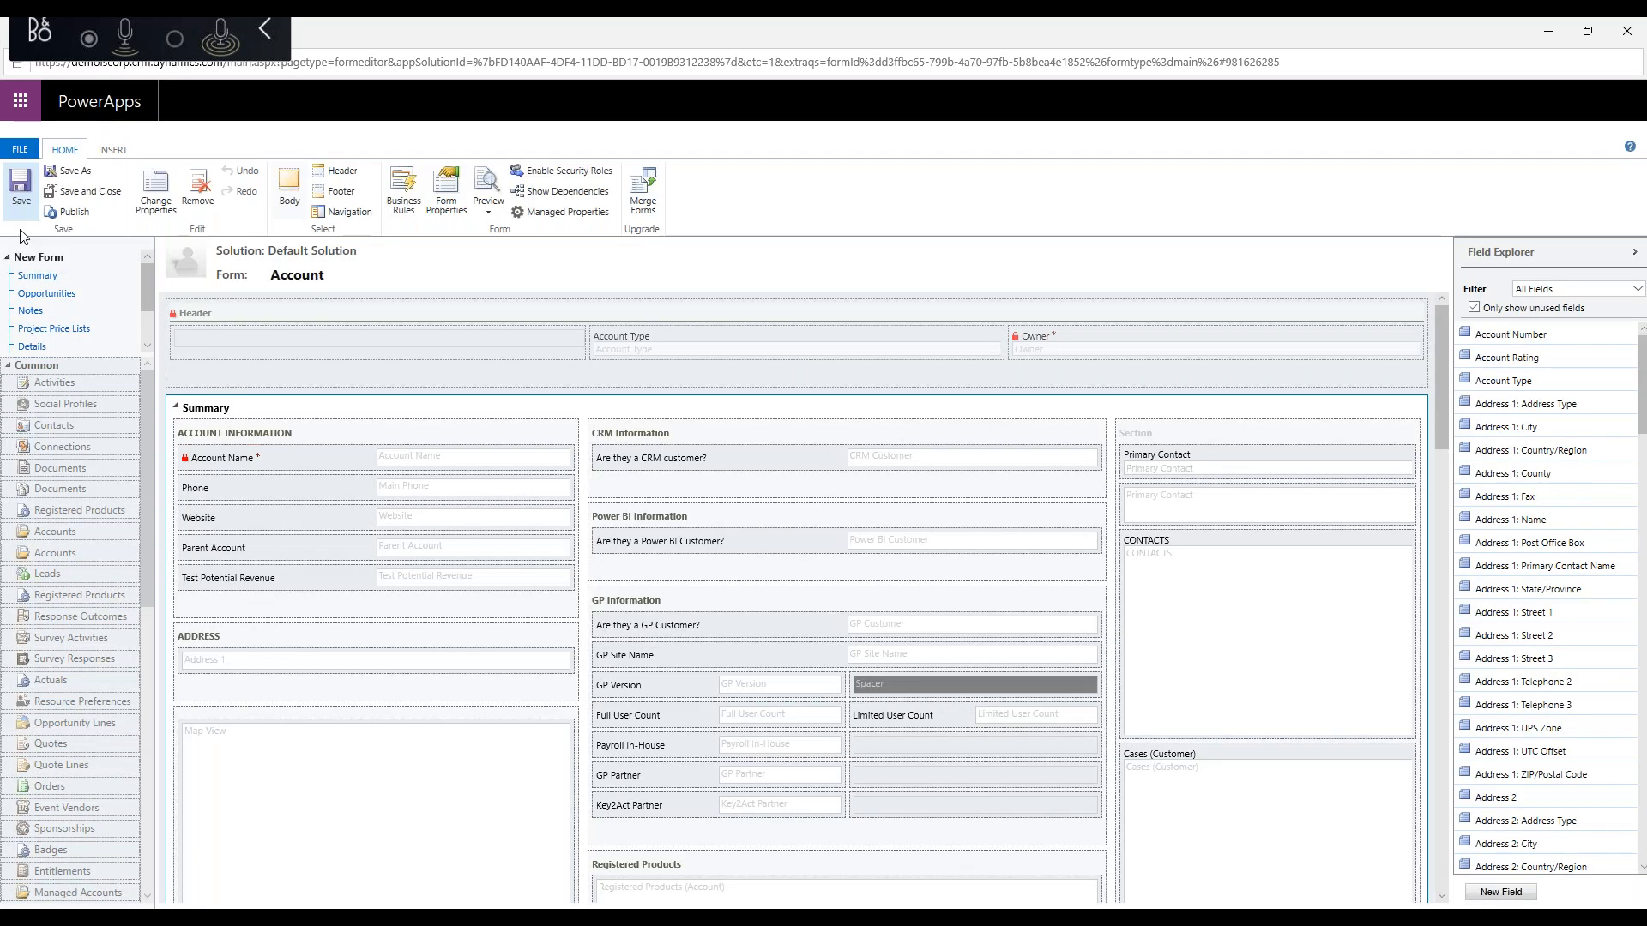
left_click(69, 212)
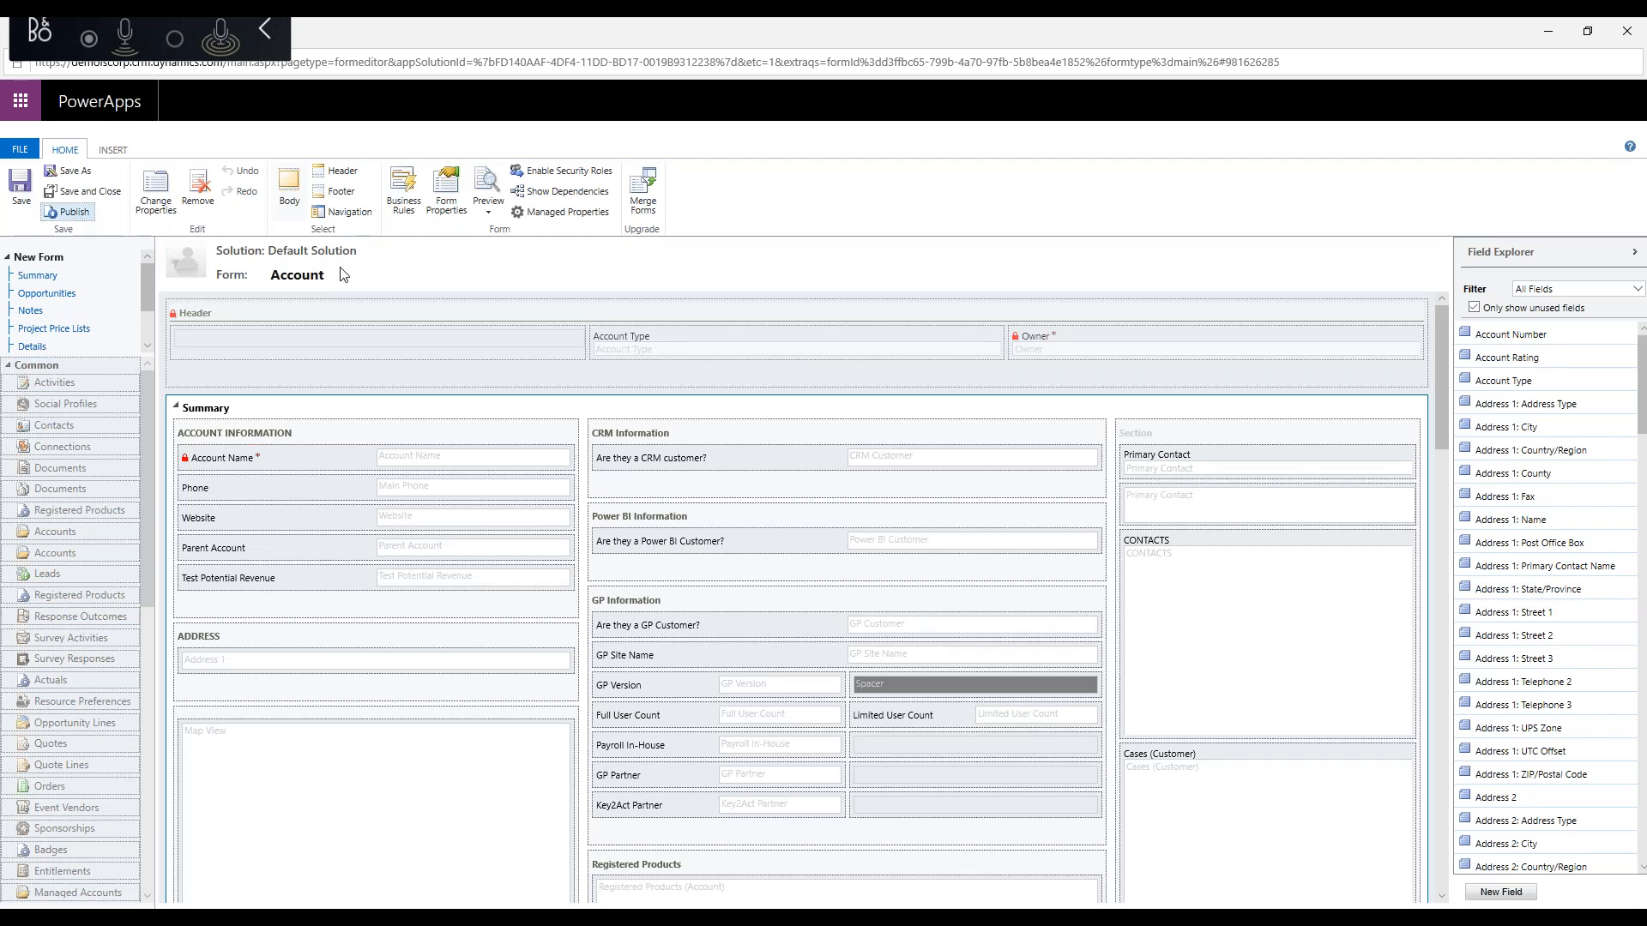
Step: Close the form editor and display the reloaded ABC Training account record in Dynamics 365 with New Form
left_click(1628, 36)
left_click(556, 601)
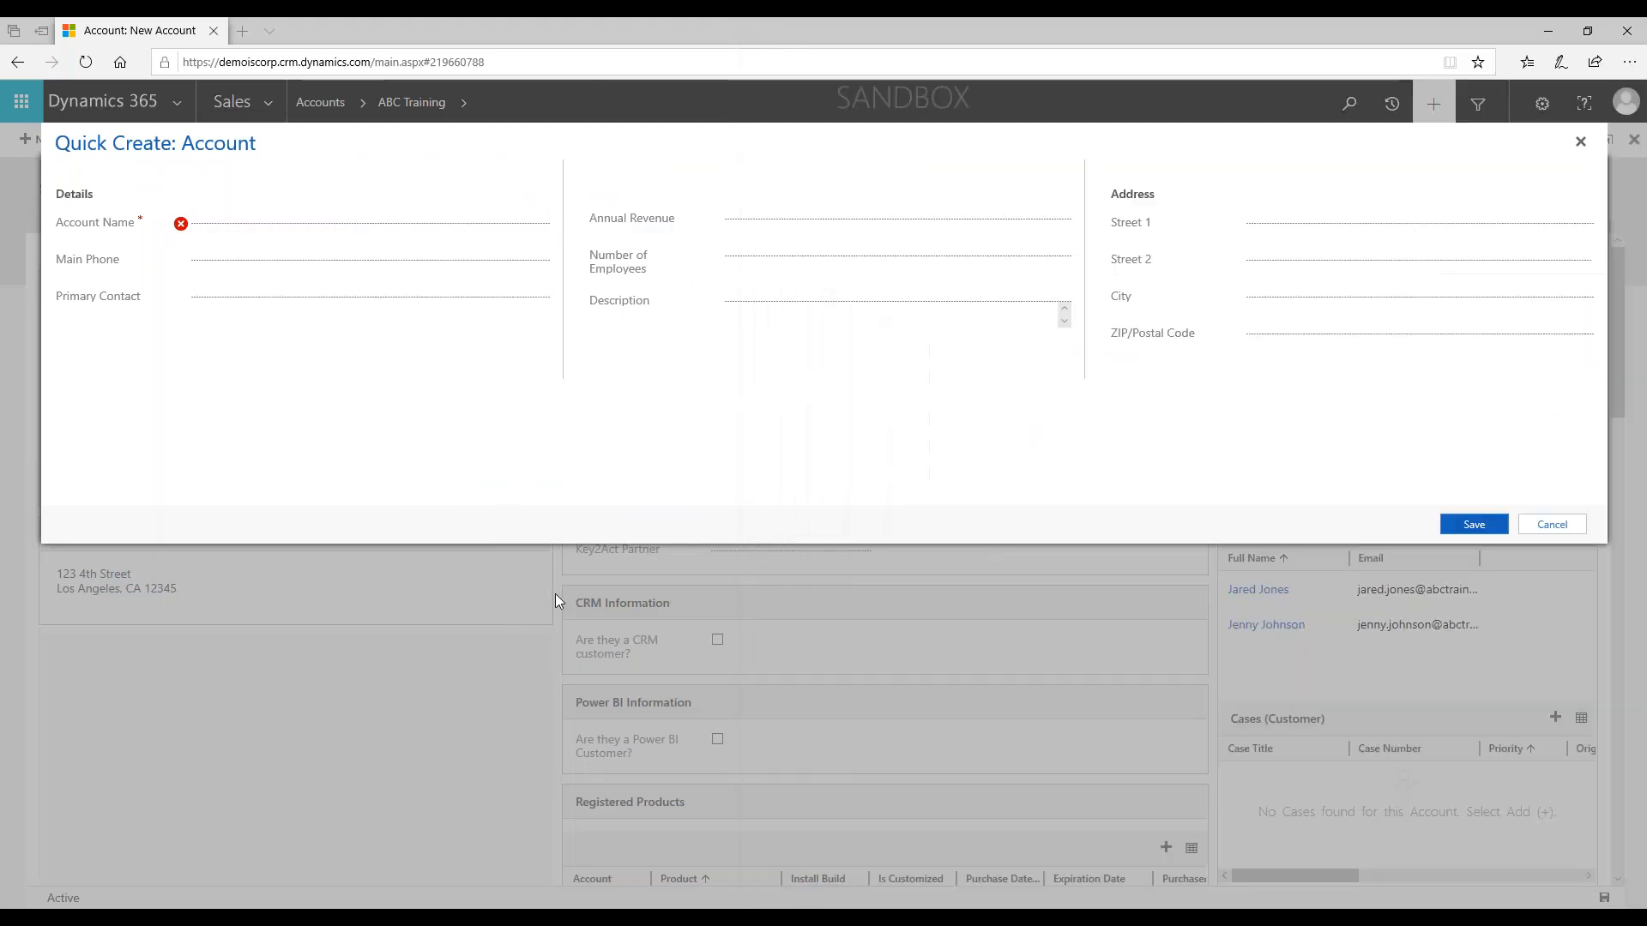
left_click(86, 64)
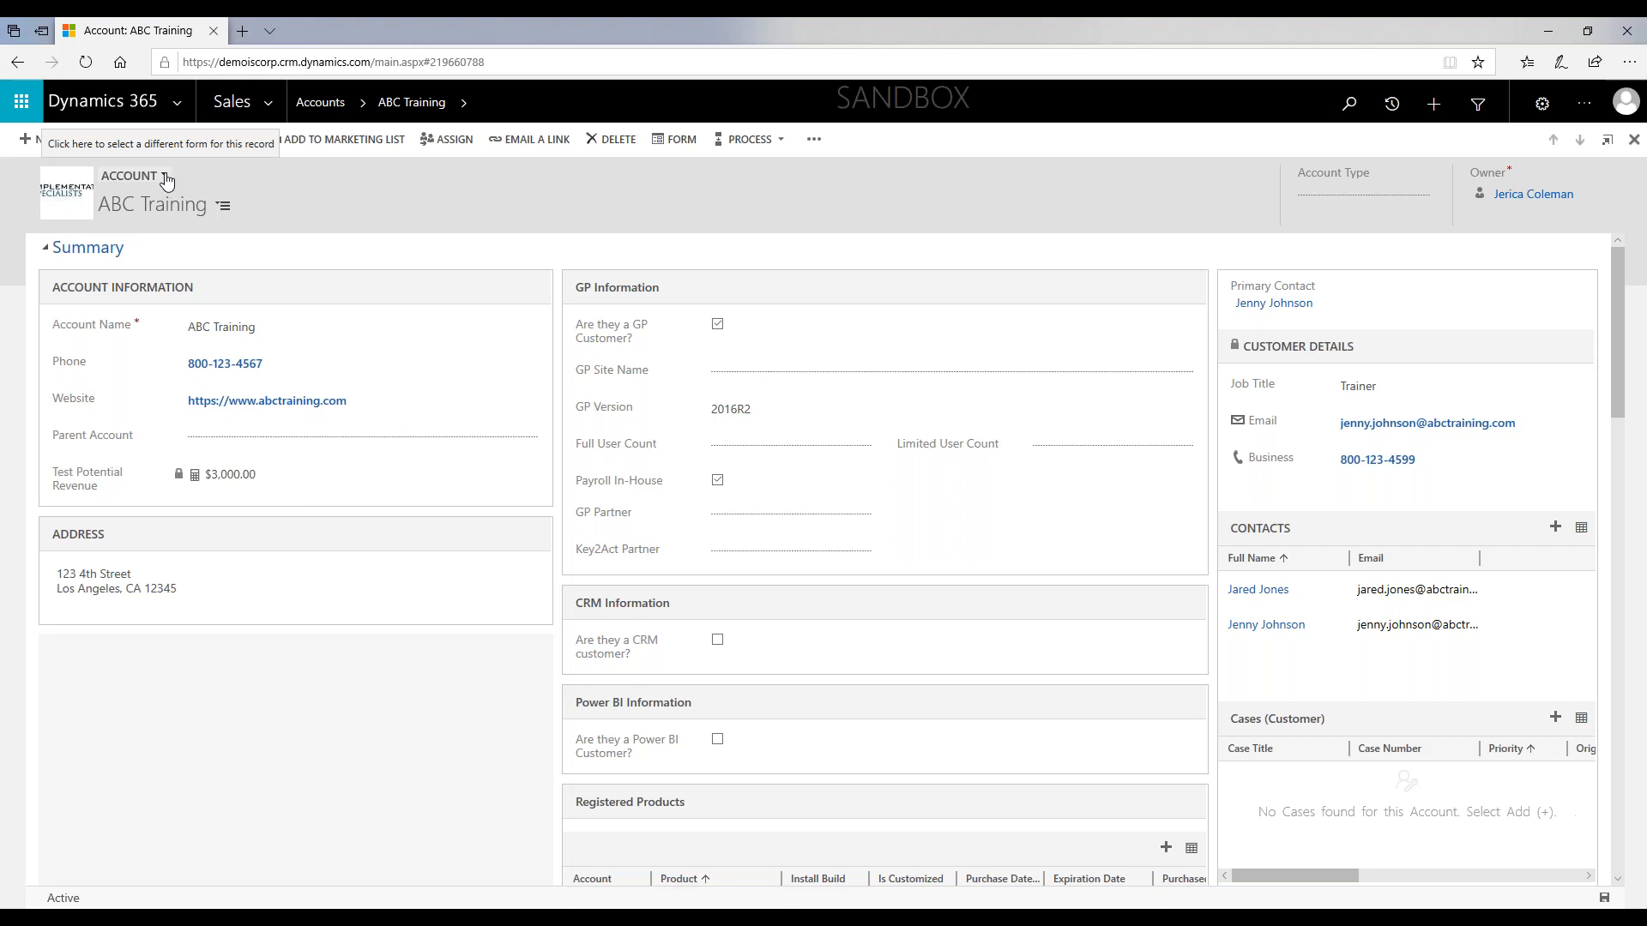
left_click(167, 181)
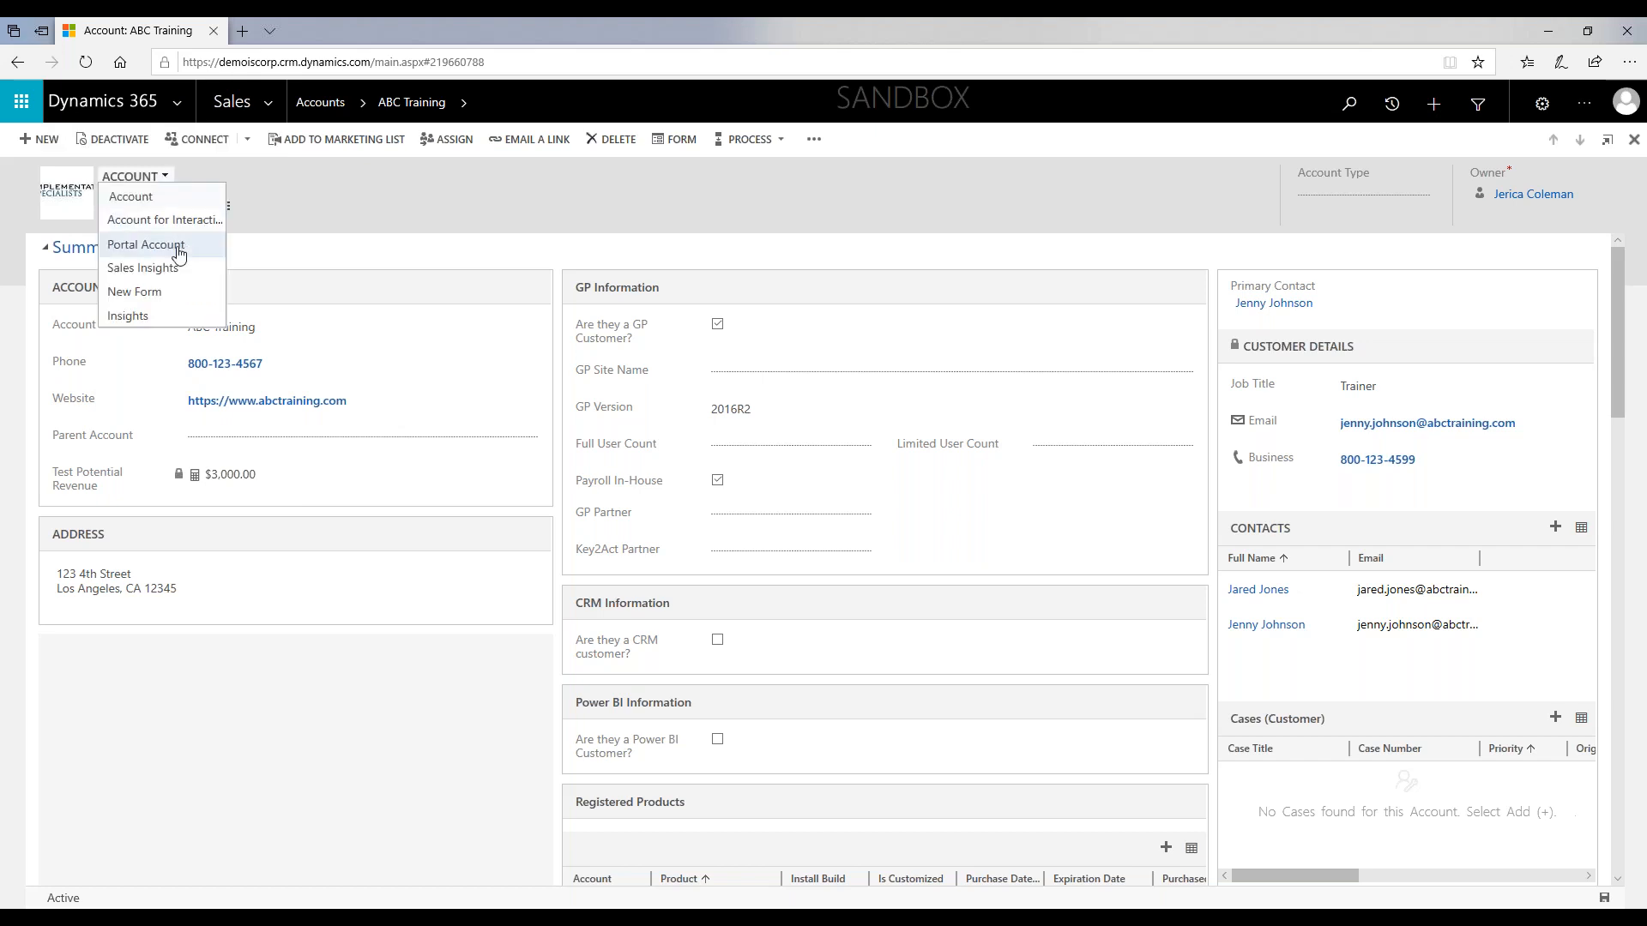
left_click(147, 296)
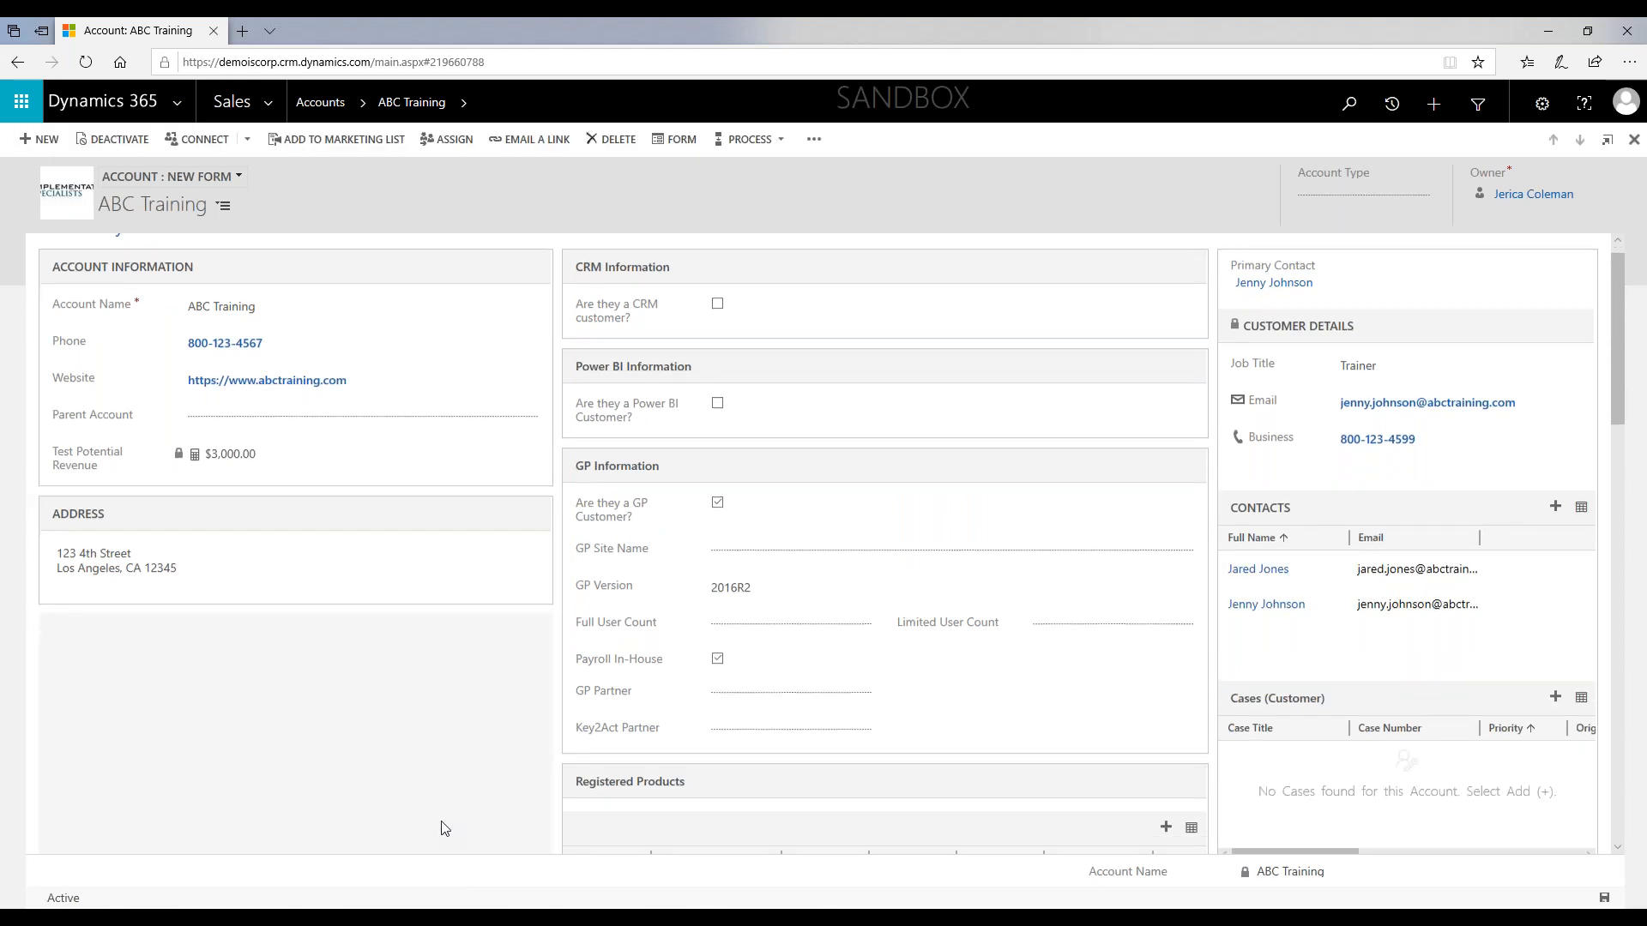
Step: Review the new form's layout on the ABC Training record, including the middle column's section order, Opportunities tab, Notes tab and footer
scroll(456, 789, "down", 5)
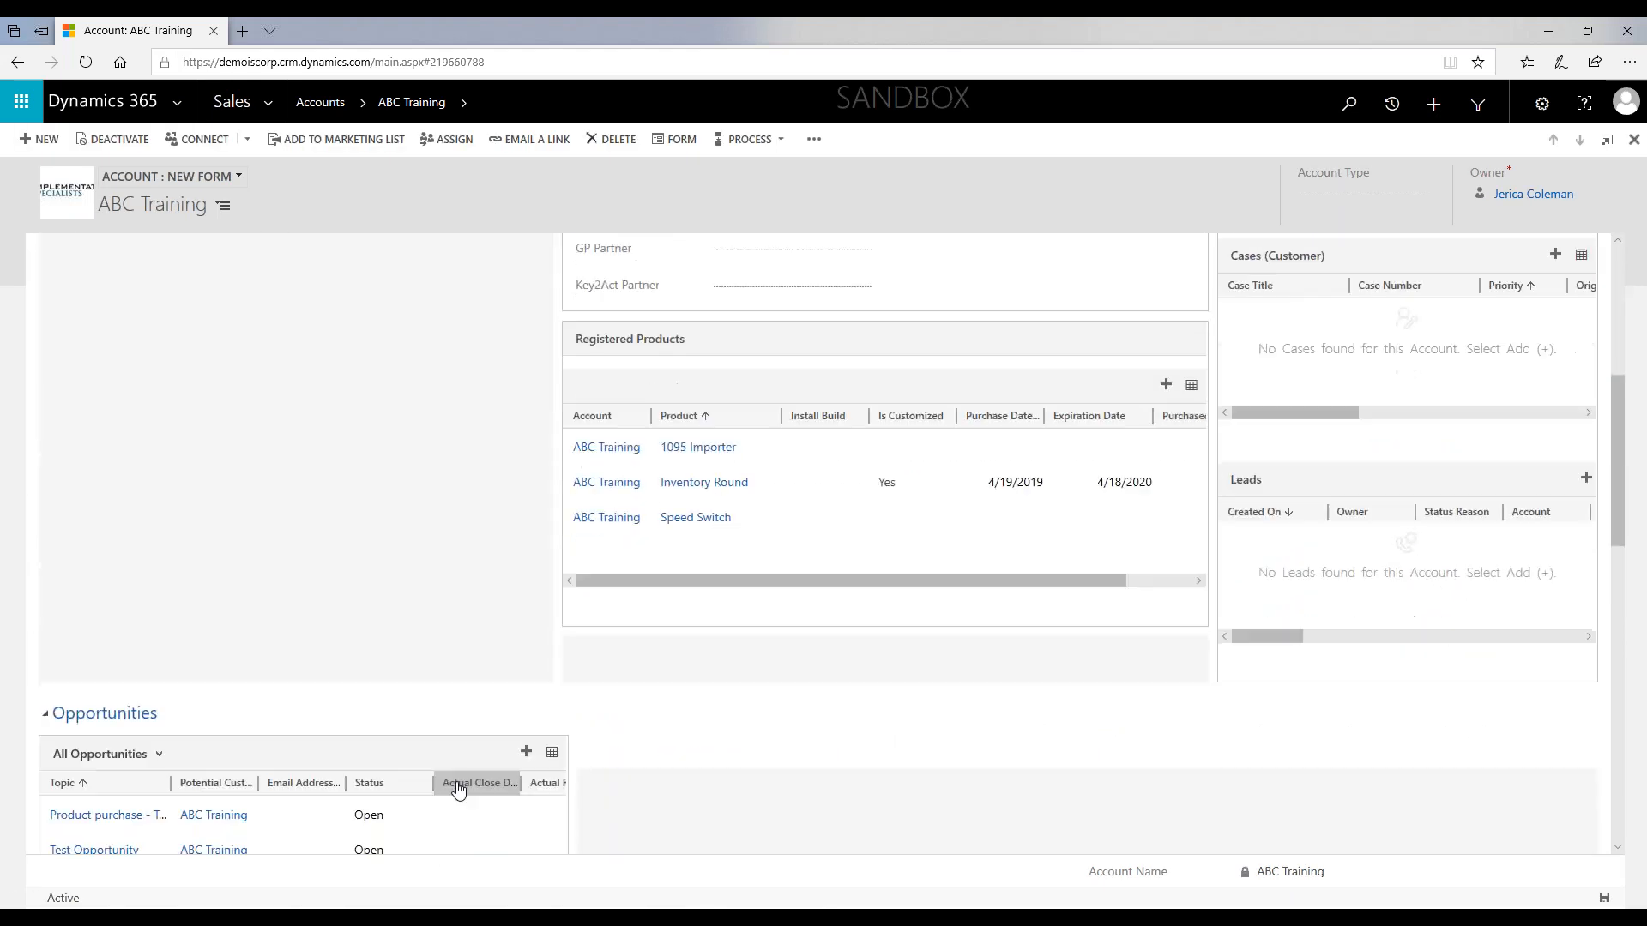
scroll(534, 701, "up", 5)
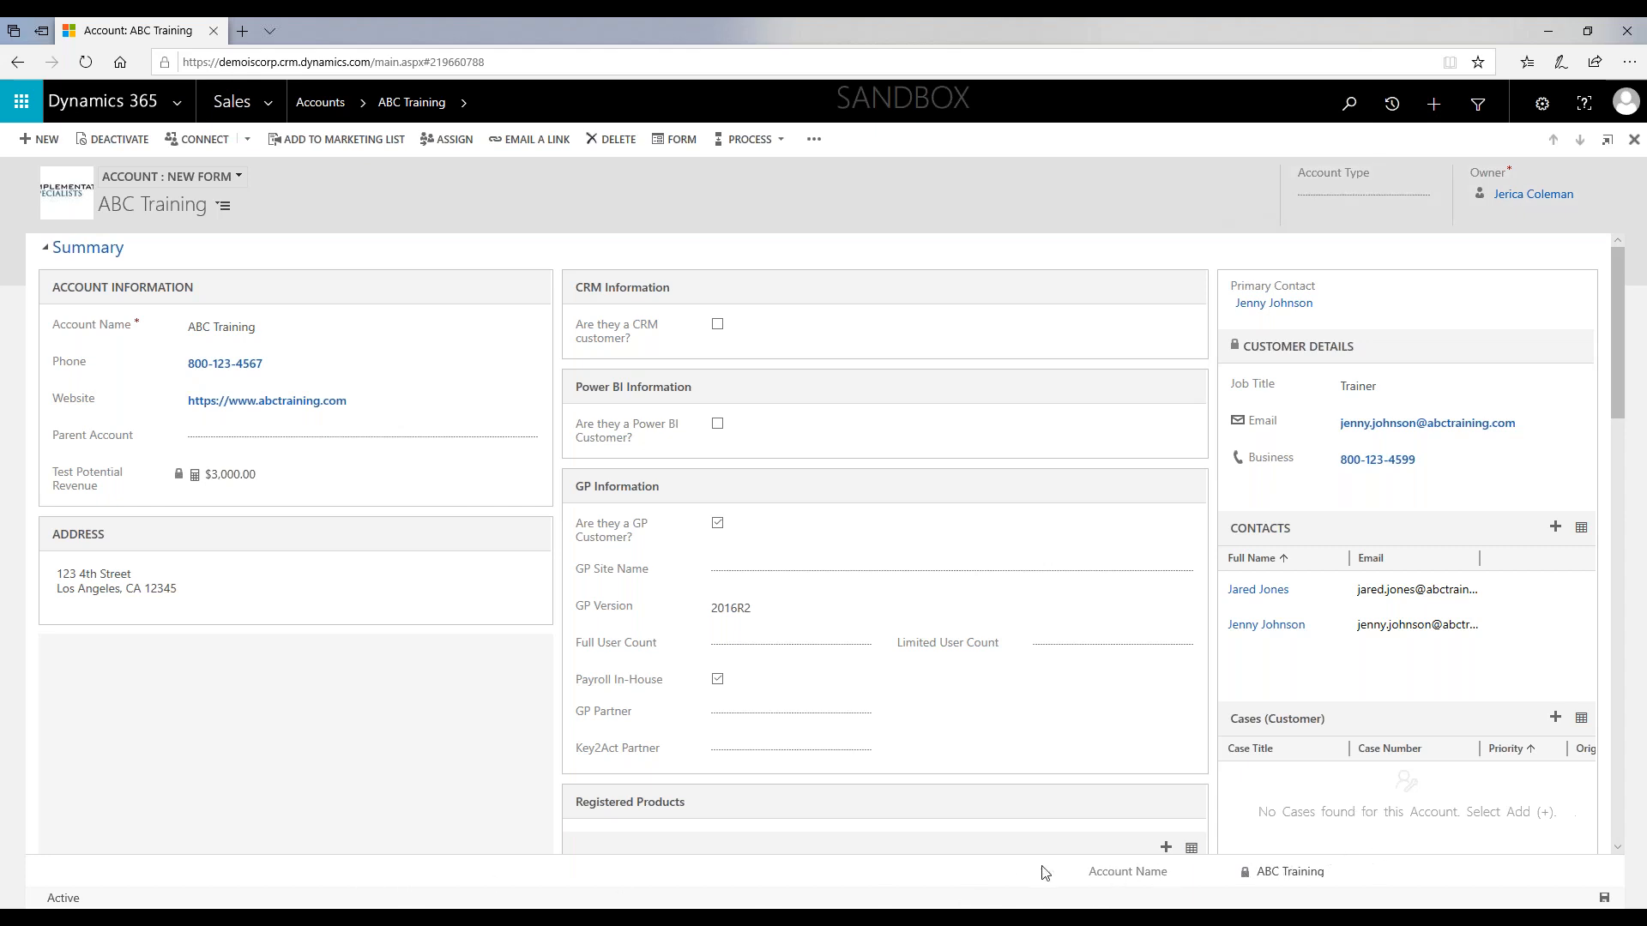
scroll(1020, 733, "down", 1)
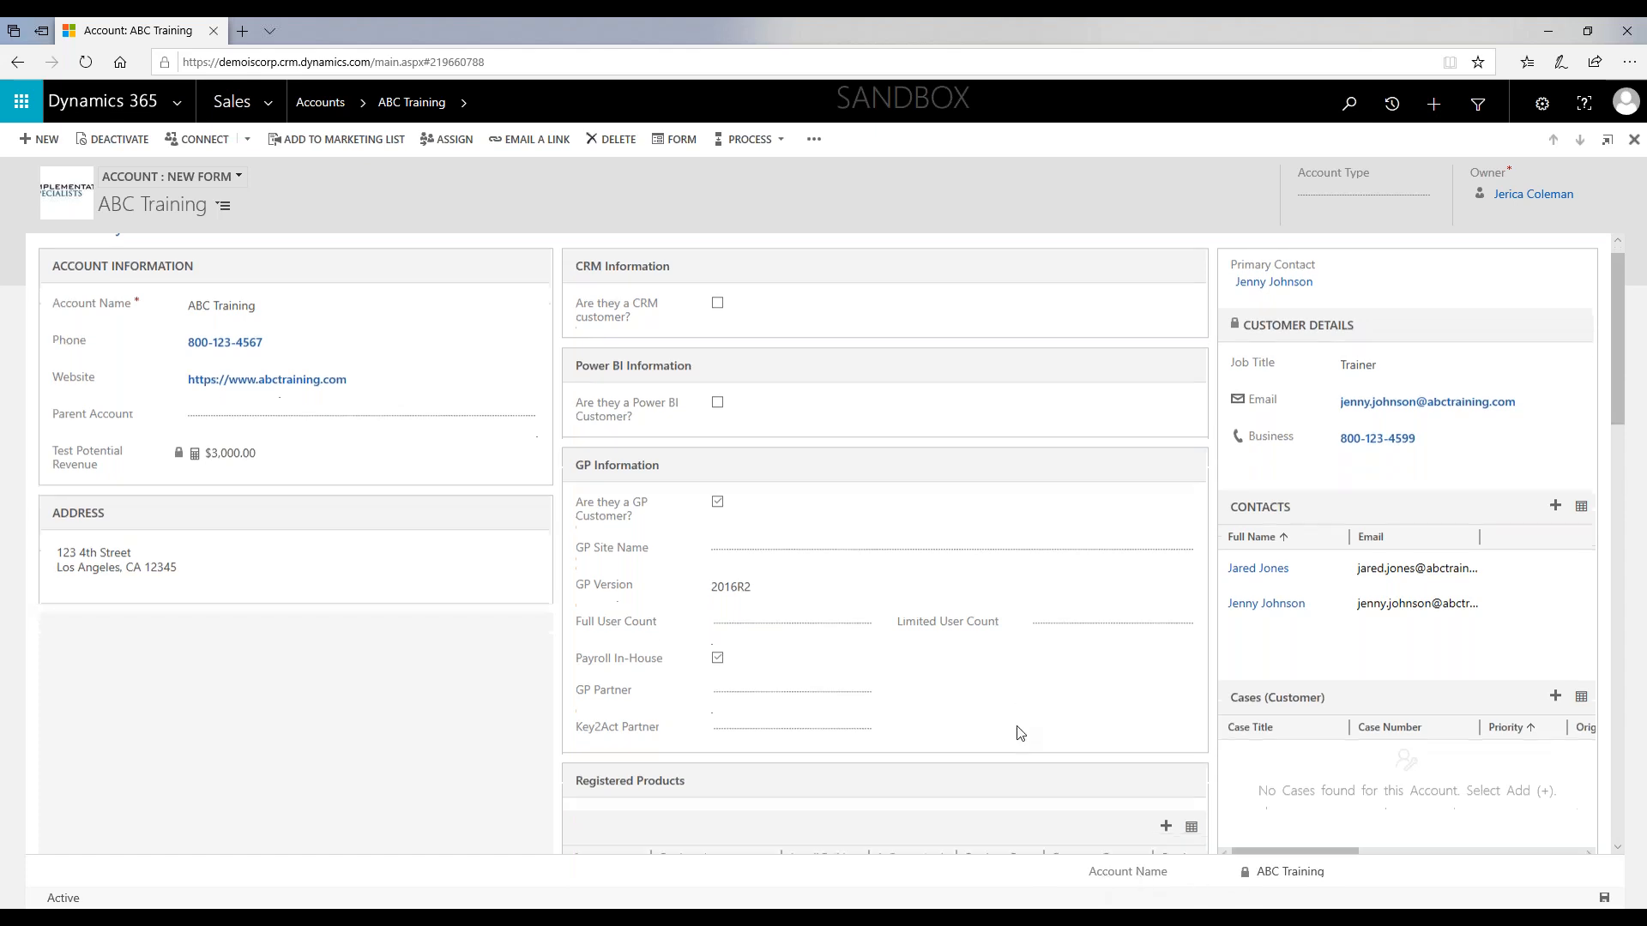
scroll(1020, 733, "down", 10)
scroll(1019, 733, "up", 11)
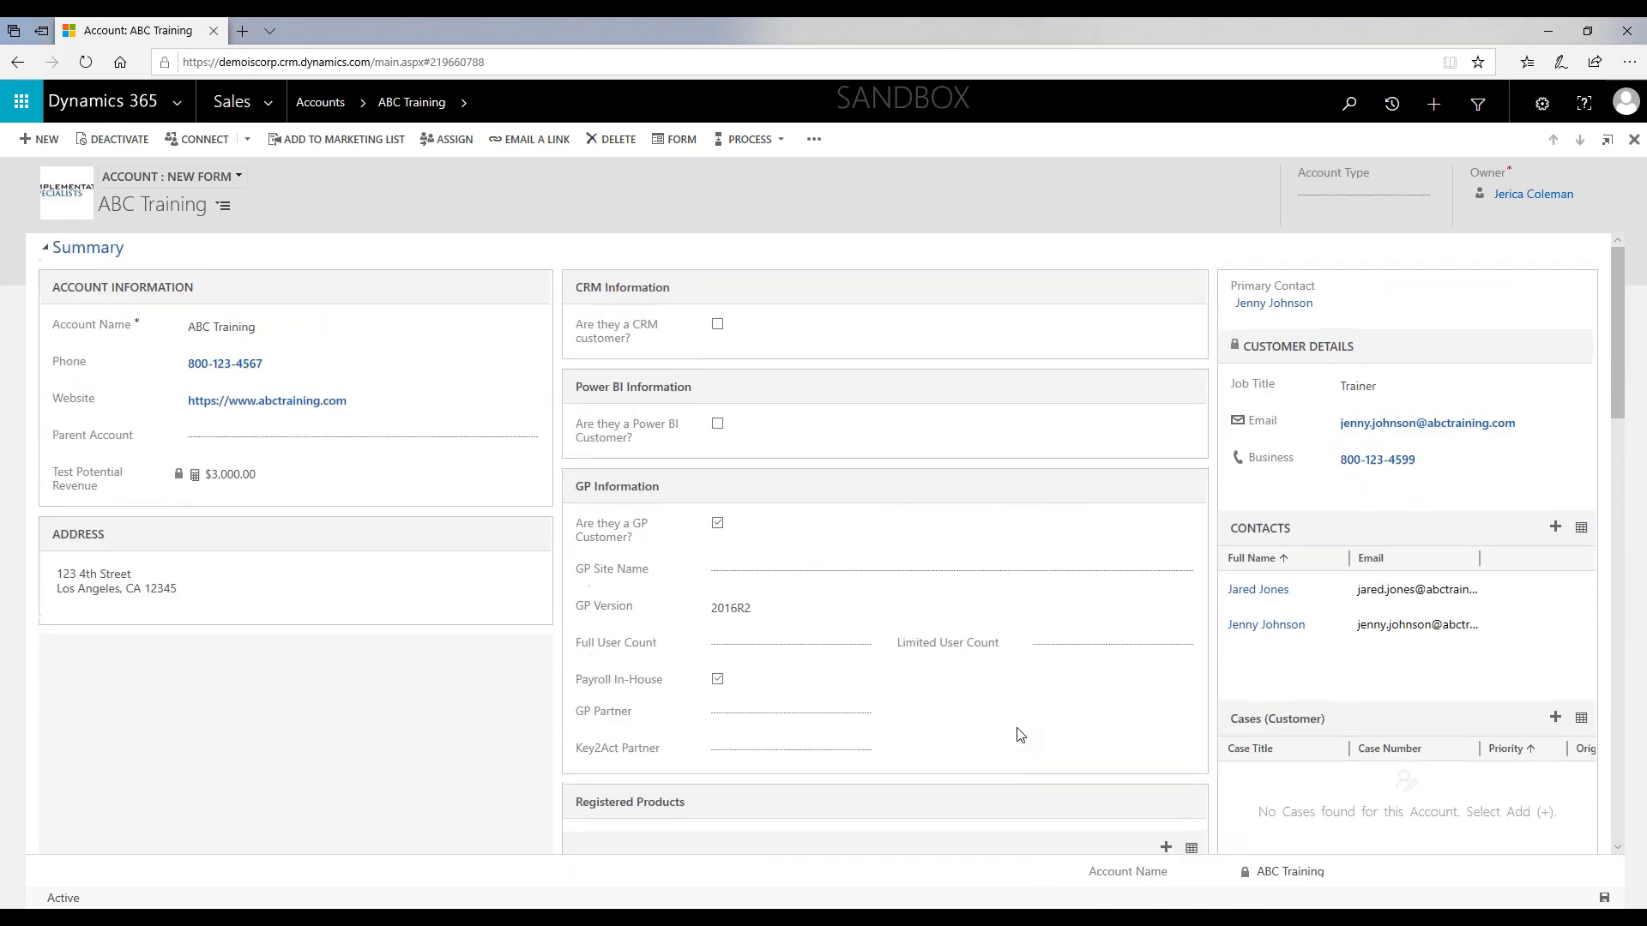
scroll(1020, 735, "down", 10)
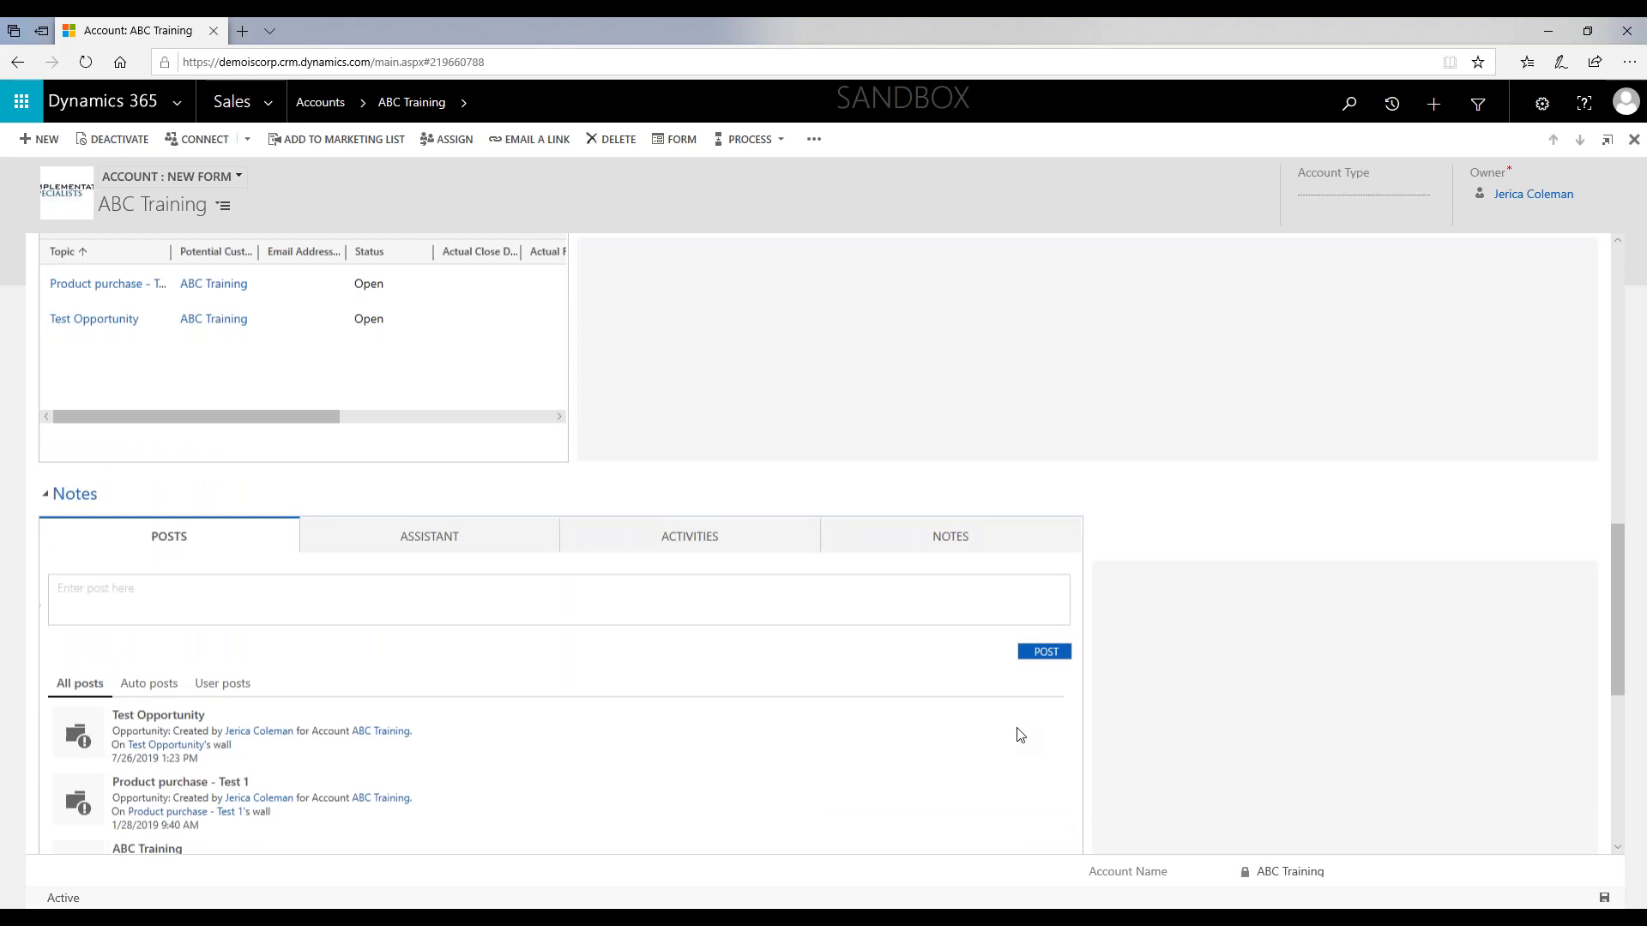
scroll(1020, 735, "up", 4)
scroll(1020, 735, "up", 7)
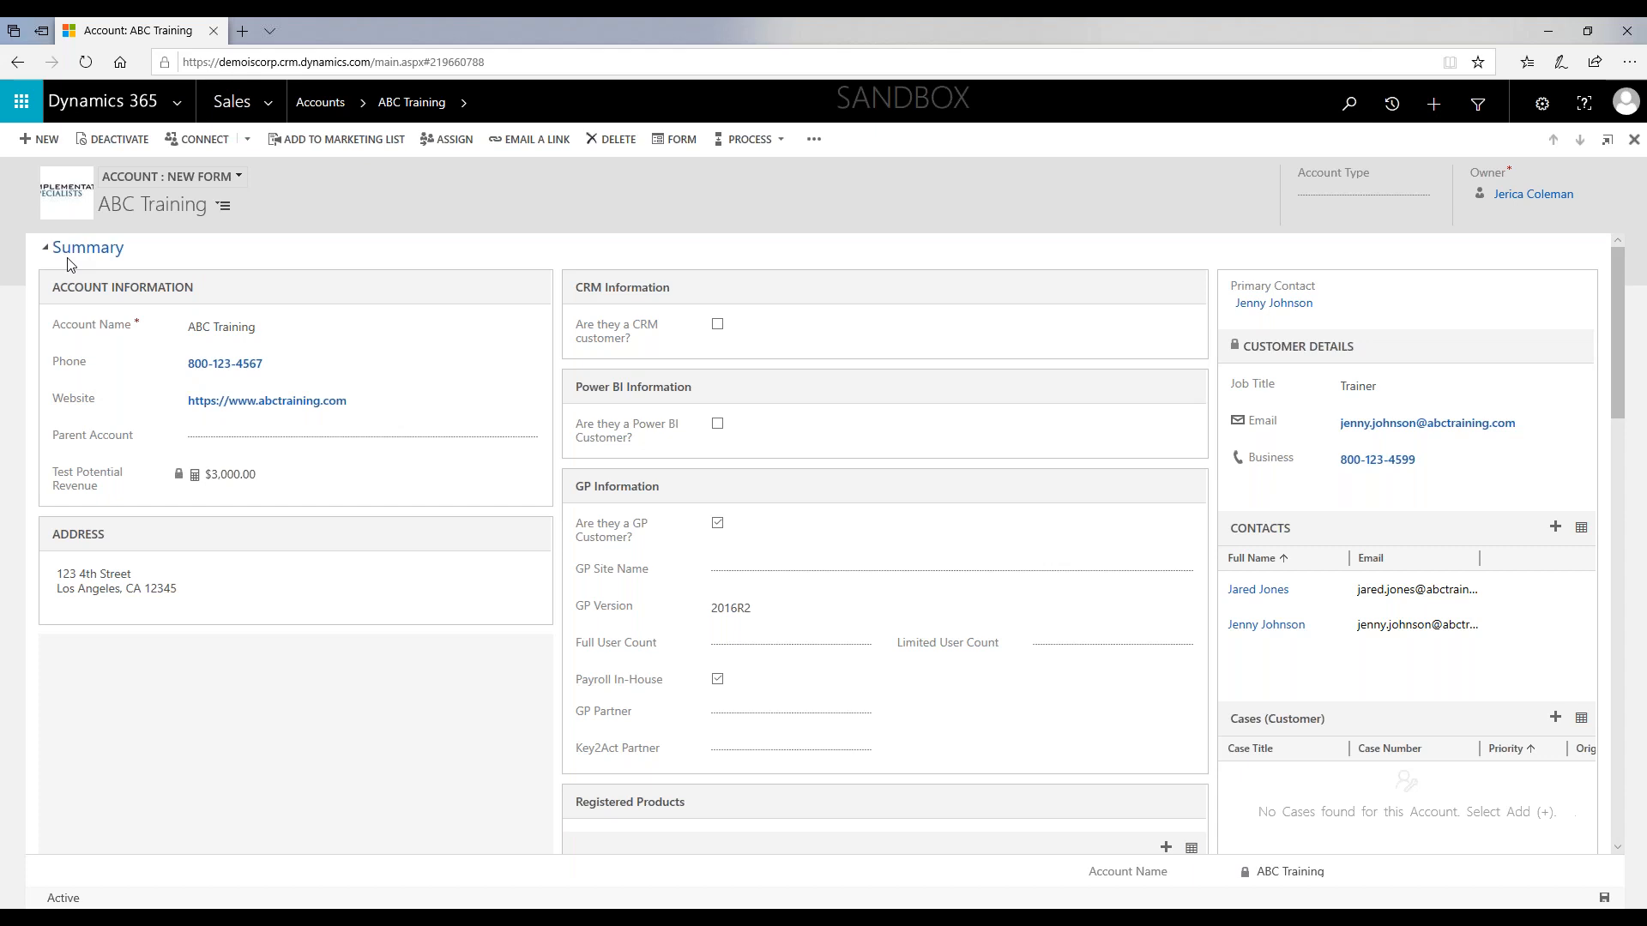
Step: Jump to the Field Service tab of the ABC Training account form
left_click(223, 214)
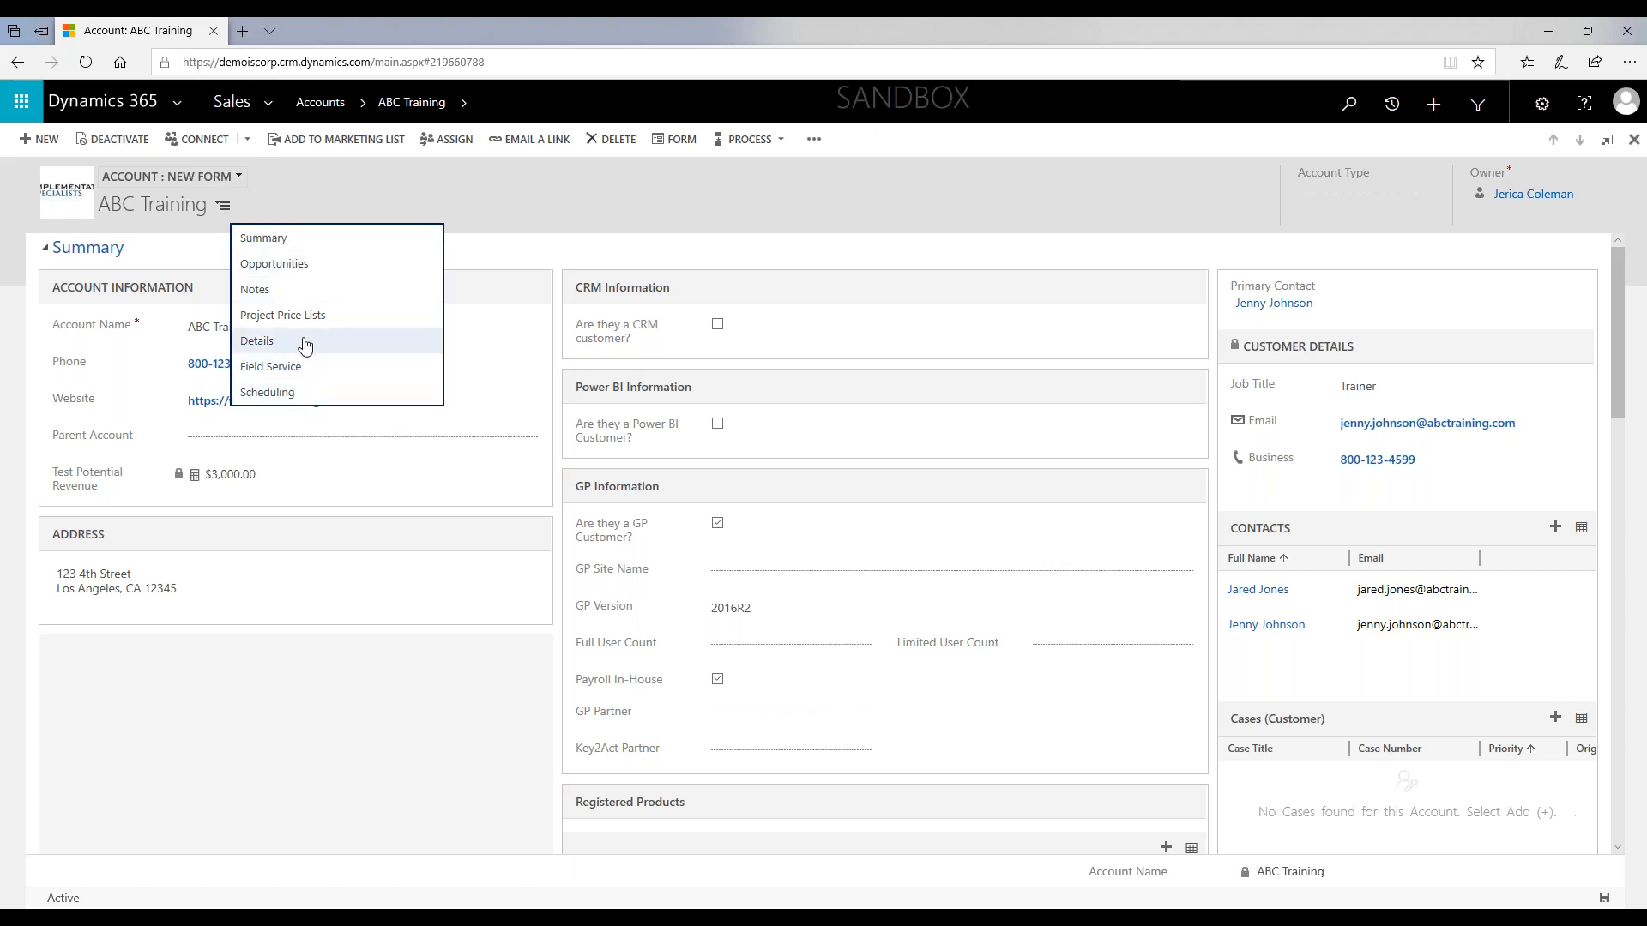
left_click(292, 367)
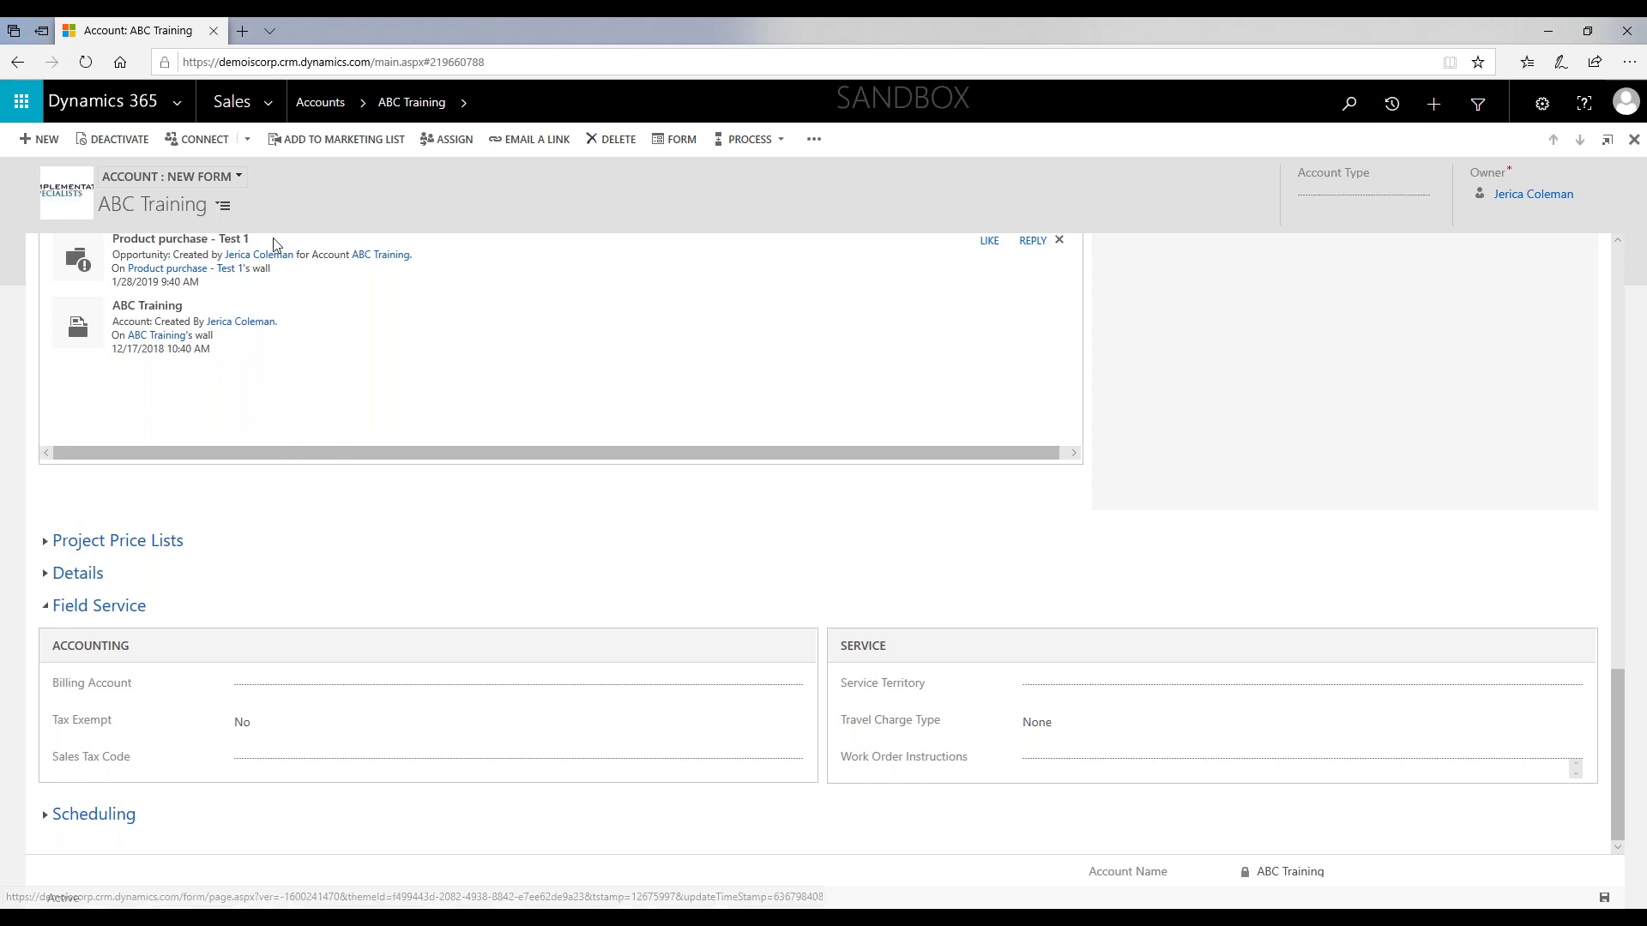
Step: Jump to the Scheduling tab of the ABC Training account form and return to the Summary tab
left_click(221, 210)
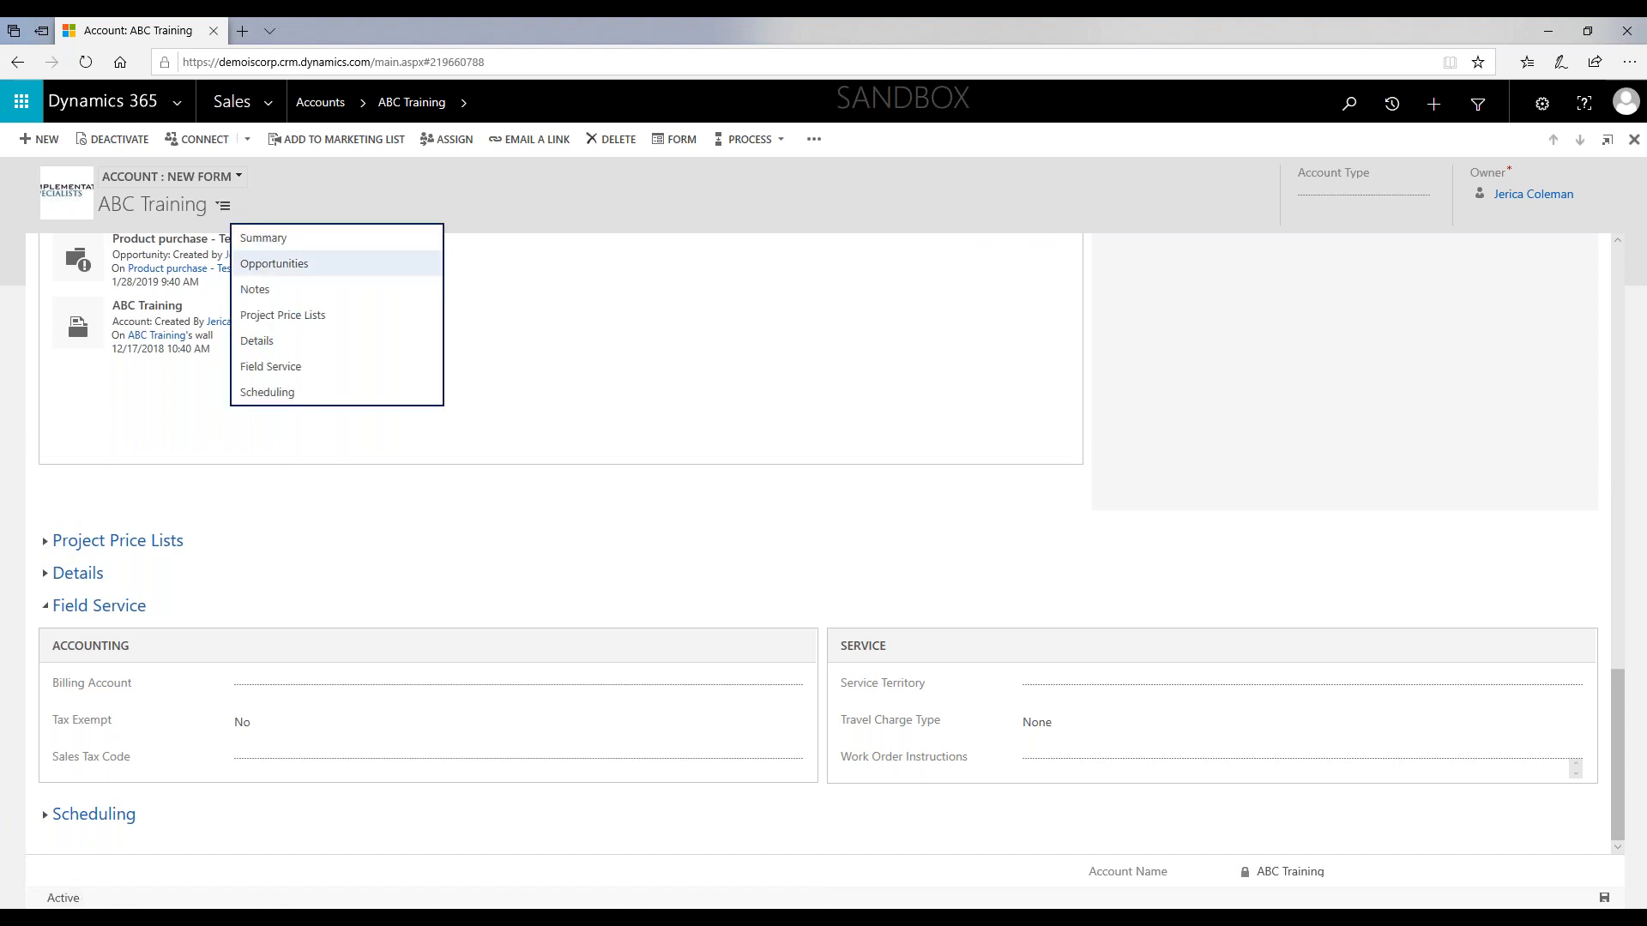
left_click(270, 391)
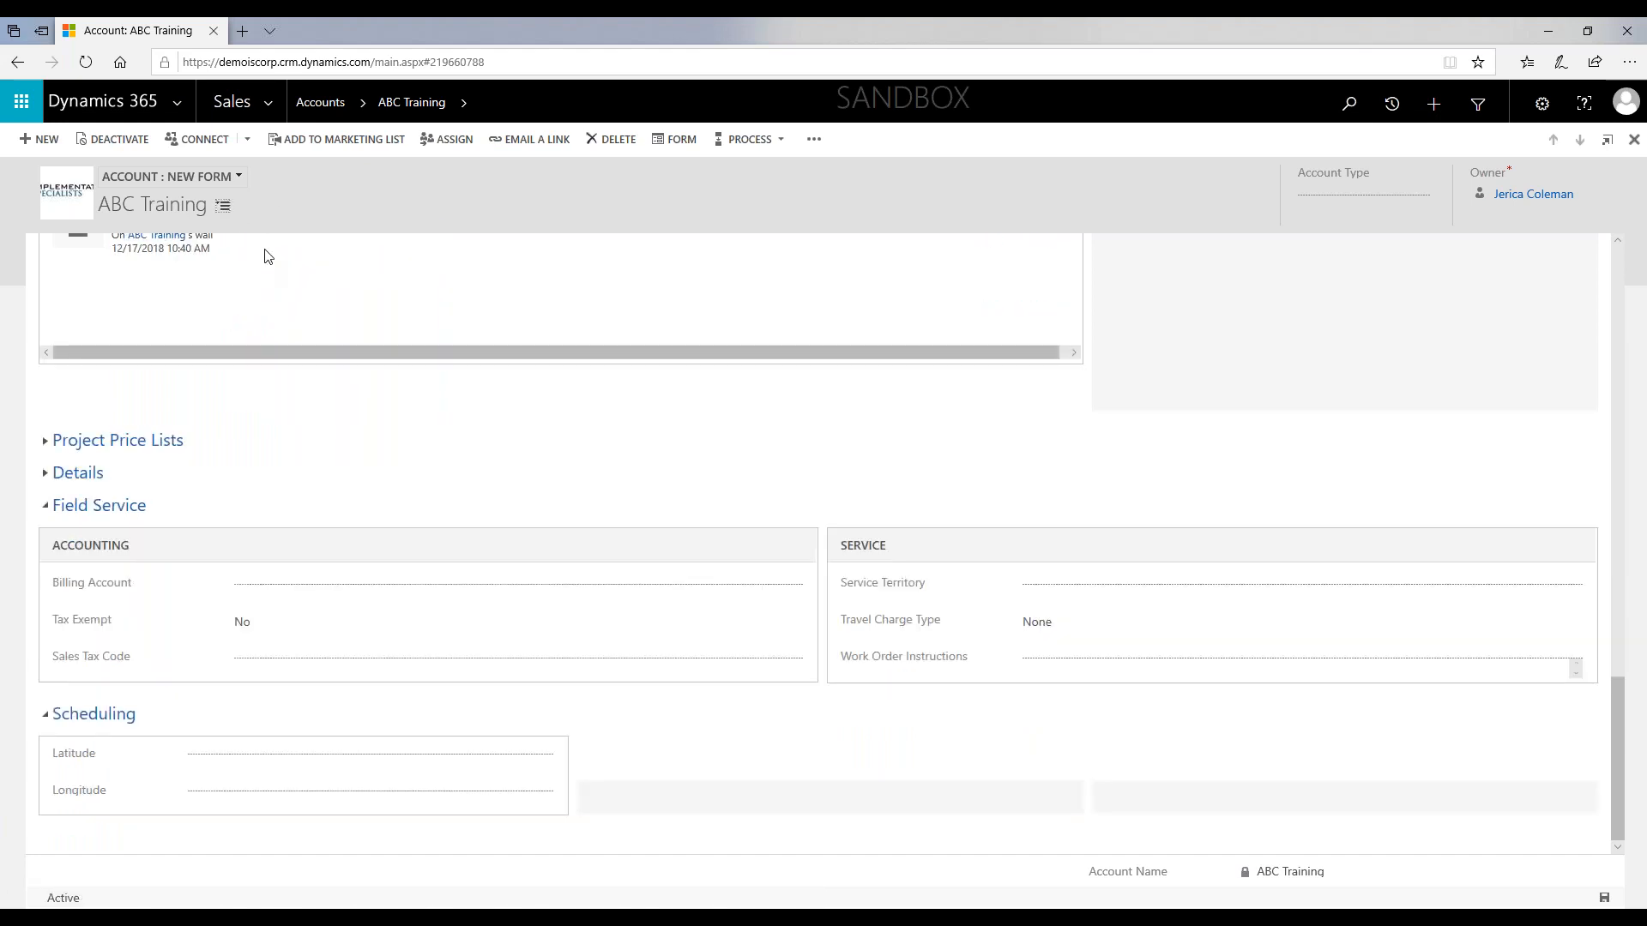
left_click(224, 206)
left_click(260, 239)
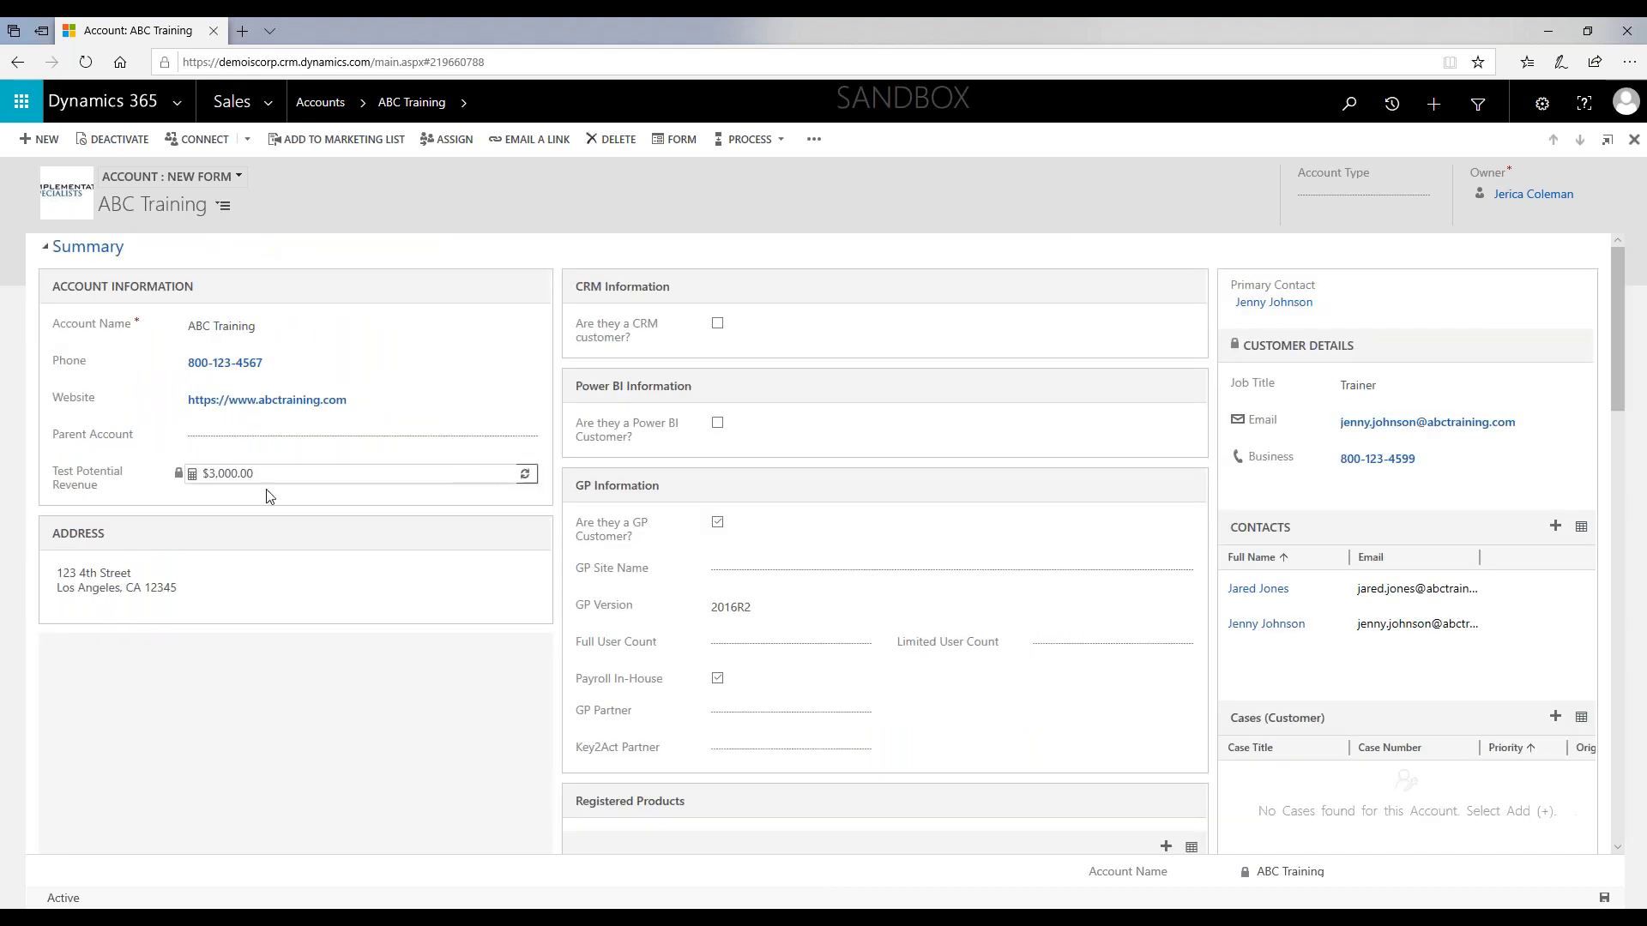
Step: Review the available system views of the Opportunities sub-grid and return to the Summary section of the account form
scroll(434, 621, "down", 1)
scroll(428, 619, "down", 7)
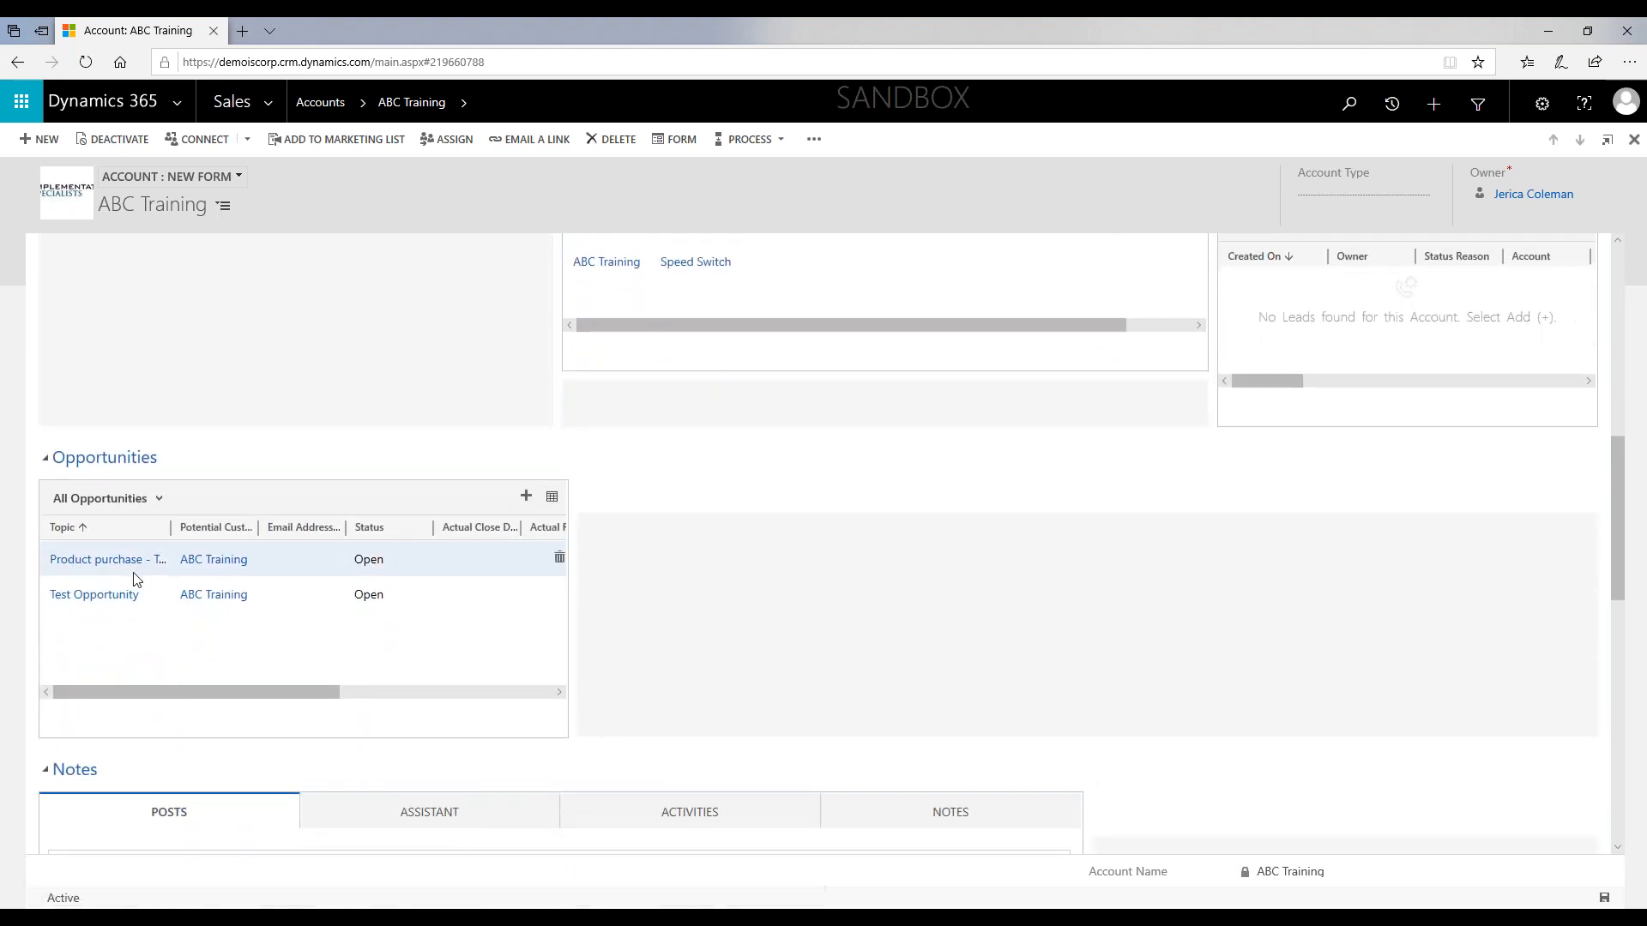
left_click(158, 499)
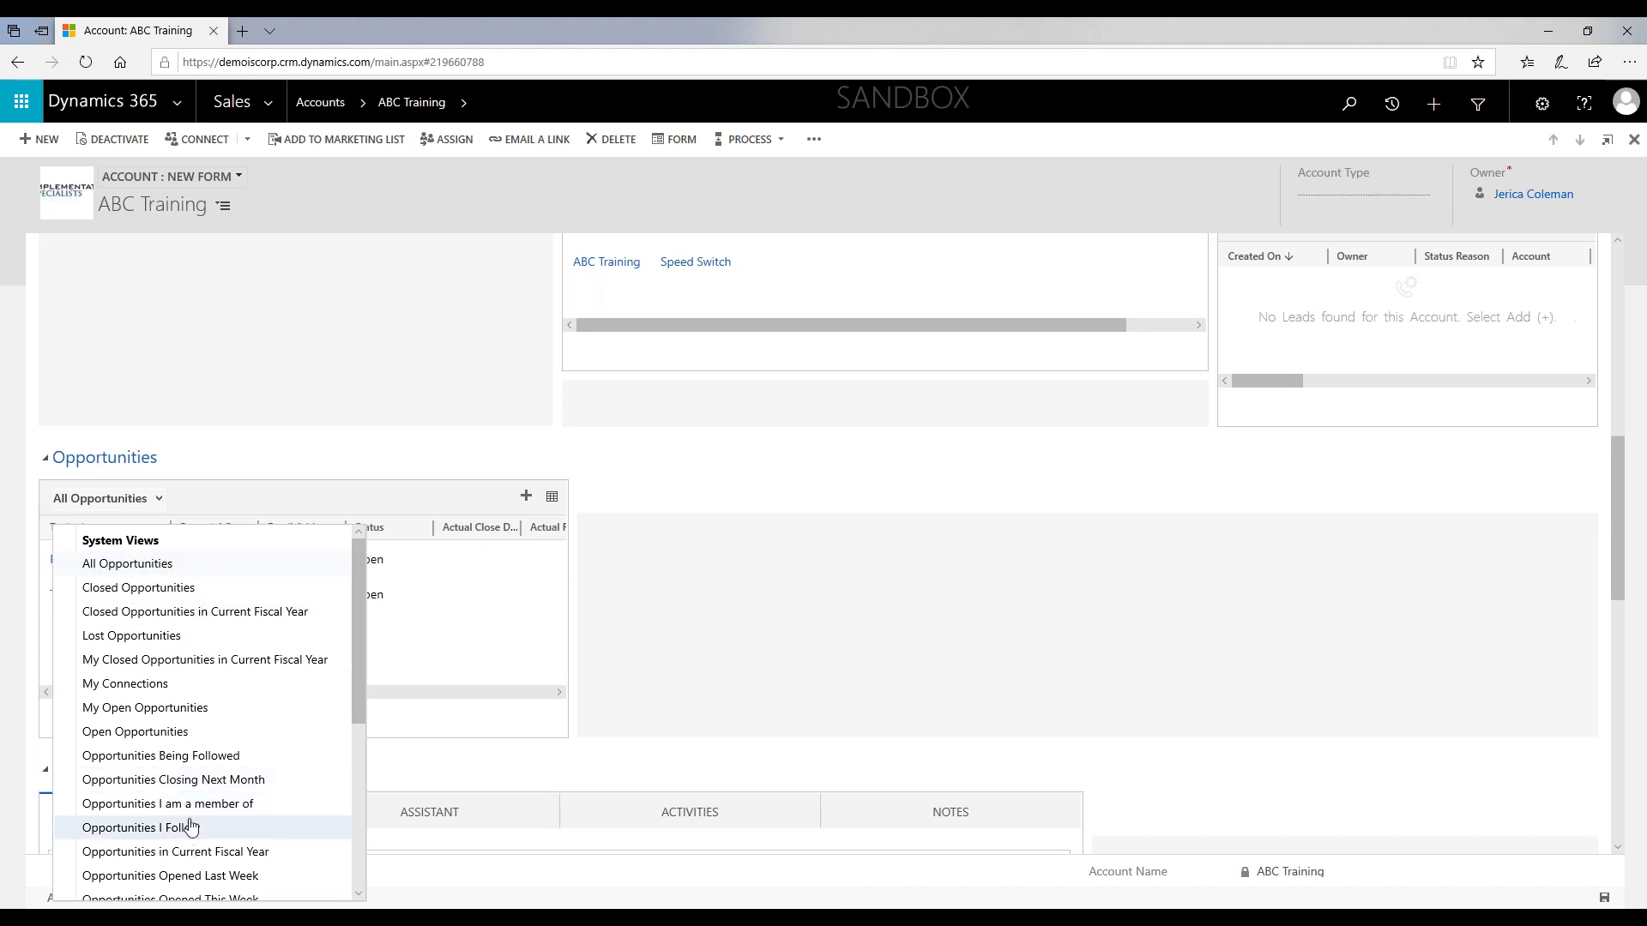
left_click(335, 493)
scroll(1470, 467, "up", 6)
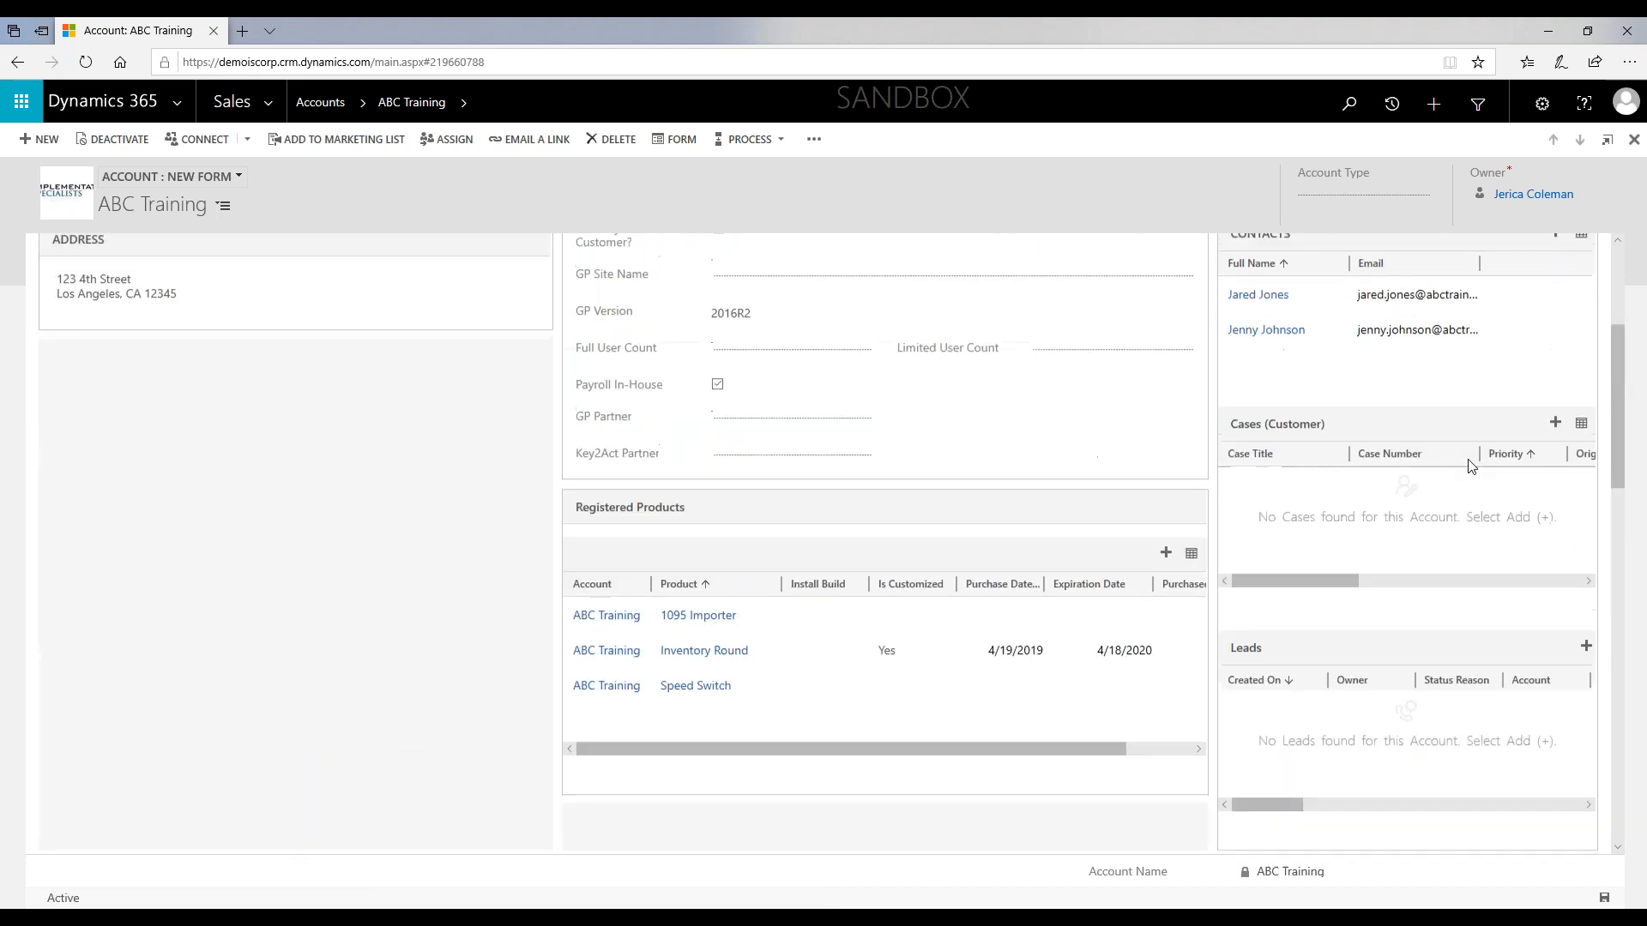
scroll(1345, 549, "up", 1)
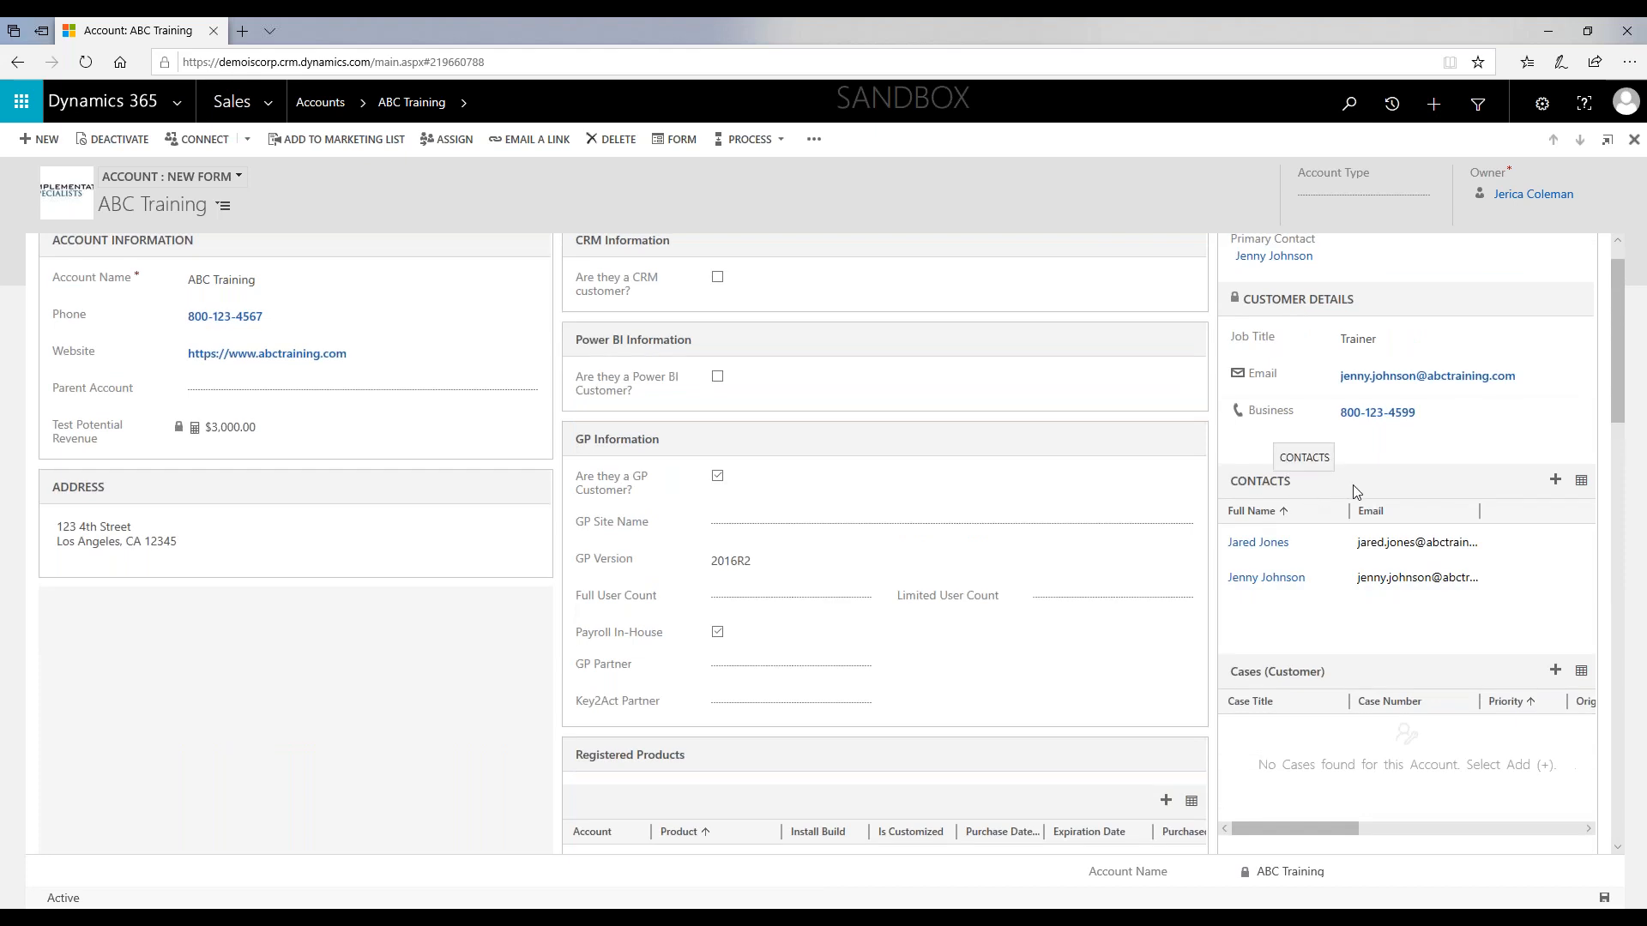
scroll(1352, 485, "up", 1)
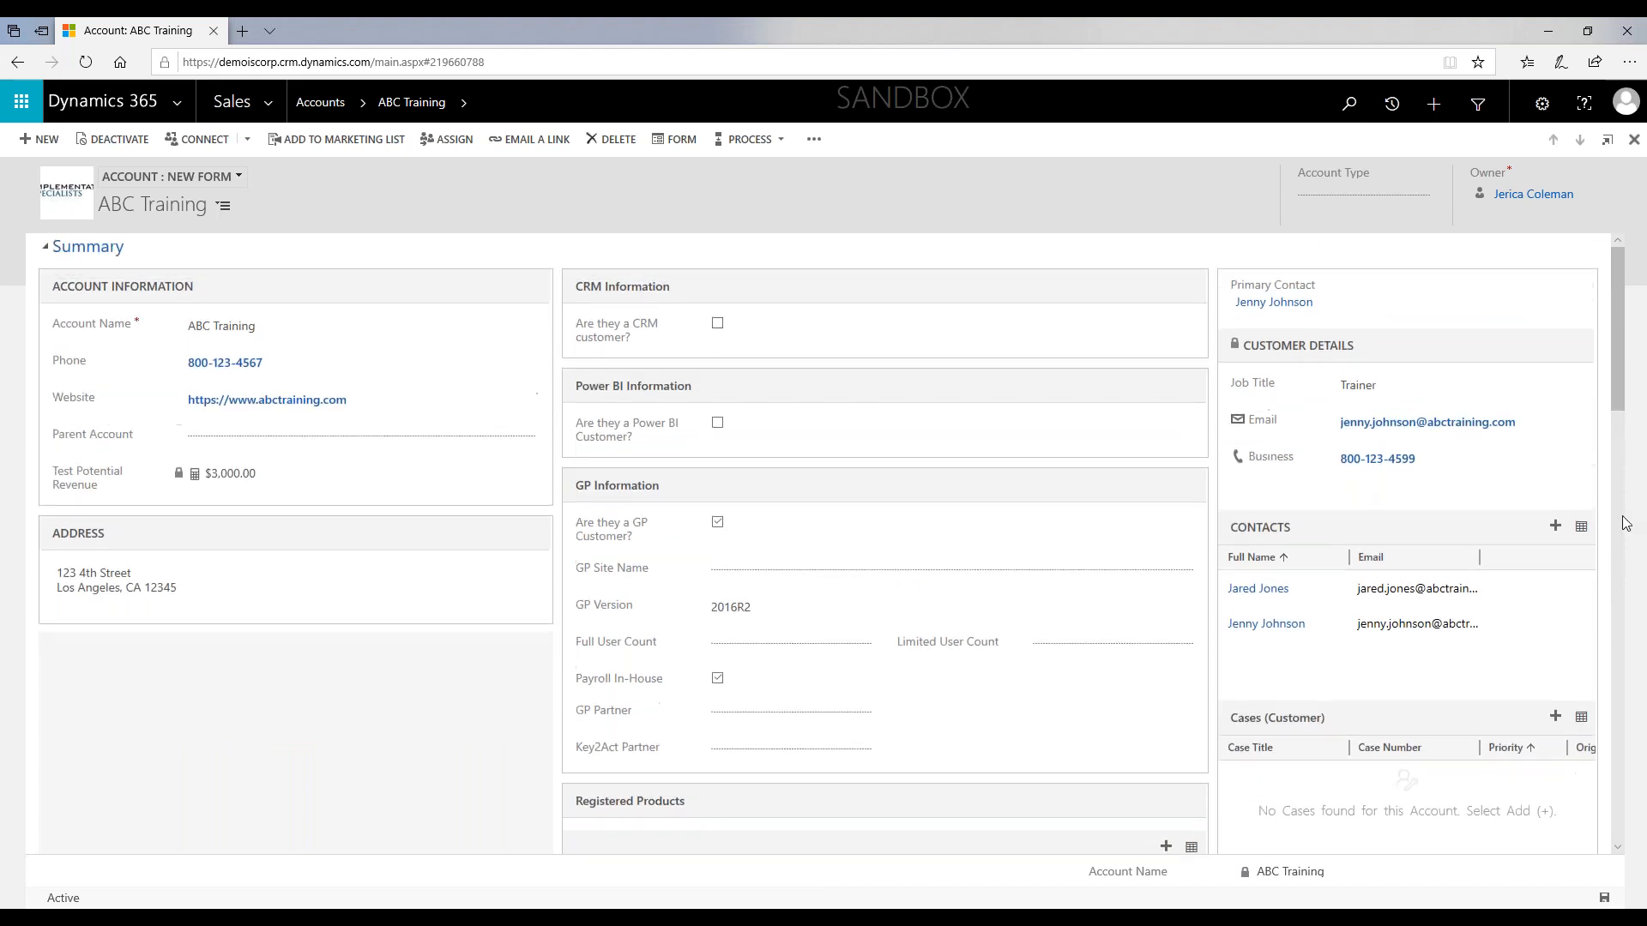
Step: Preview the contact quick create form without saving, and view the related Project Service opportunities before returning to the ABC Training form
left_click(1557, 529)
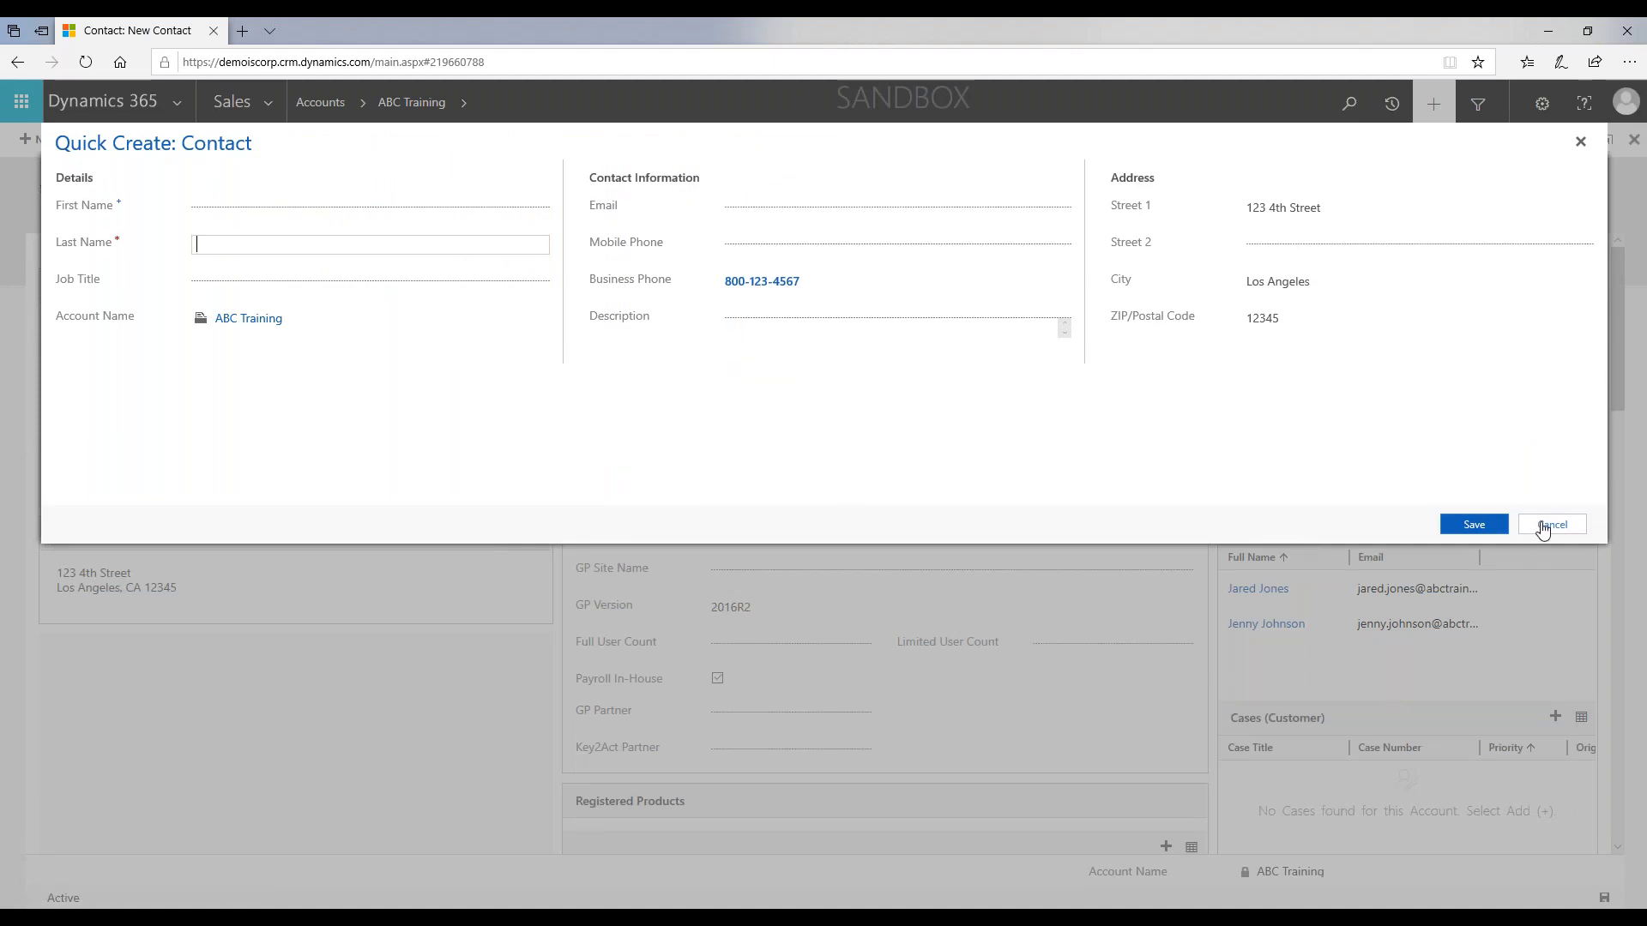
left_click(1543, 526)
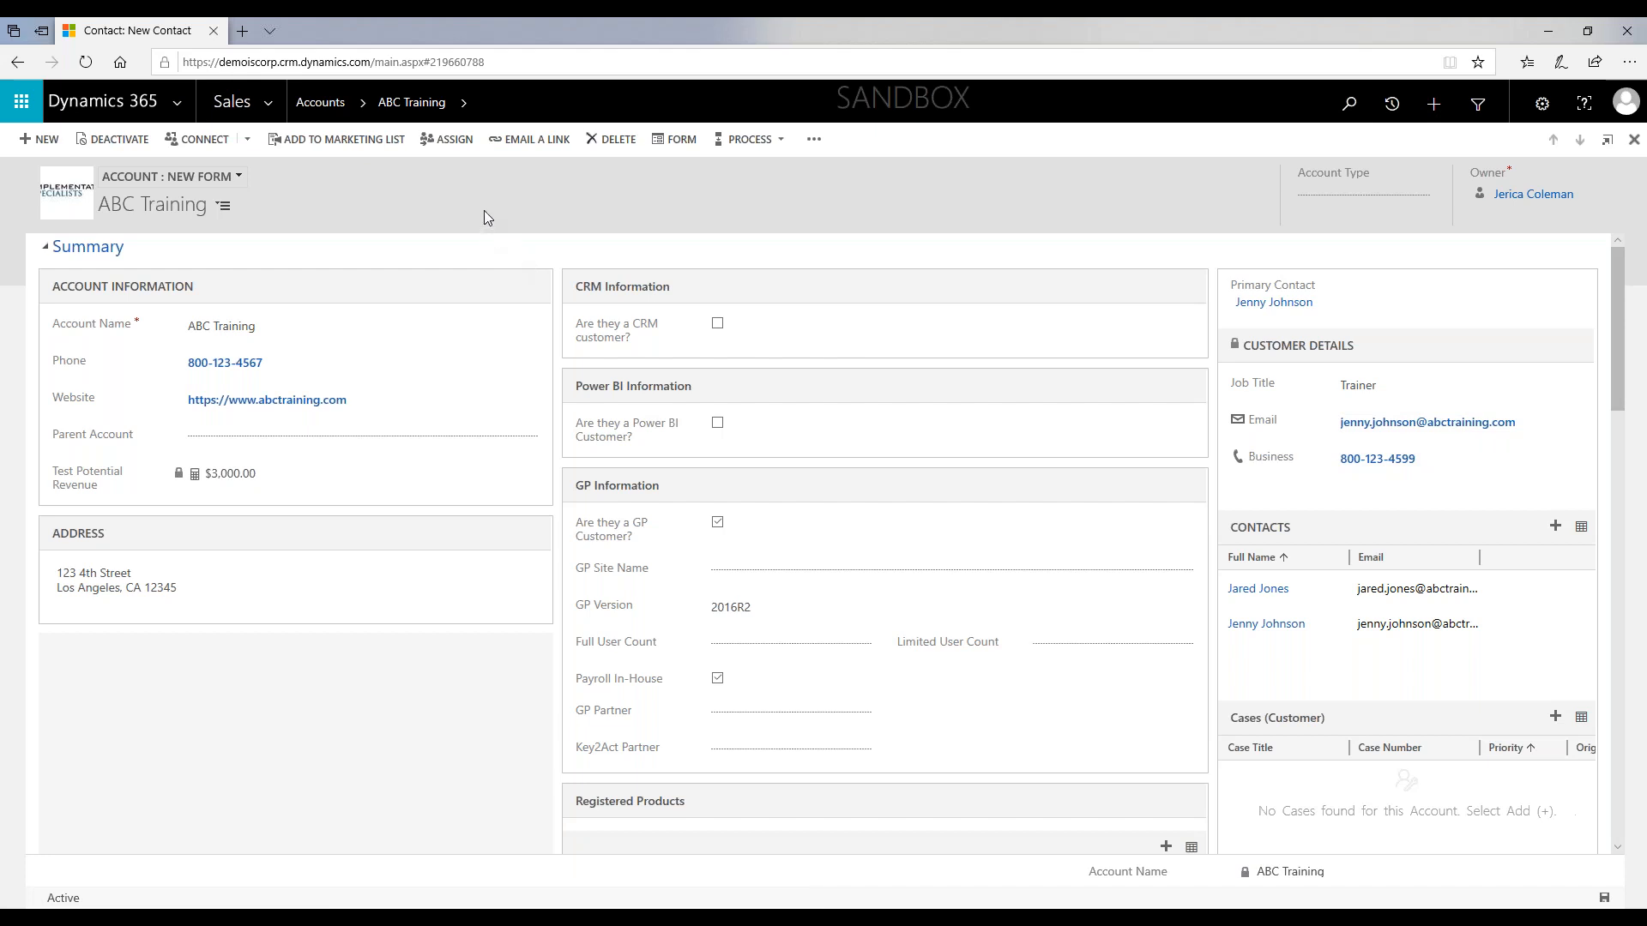
left_click(464, 107)
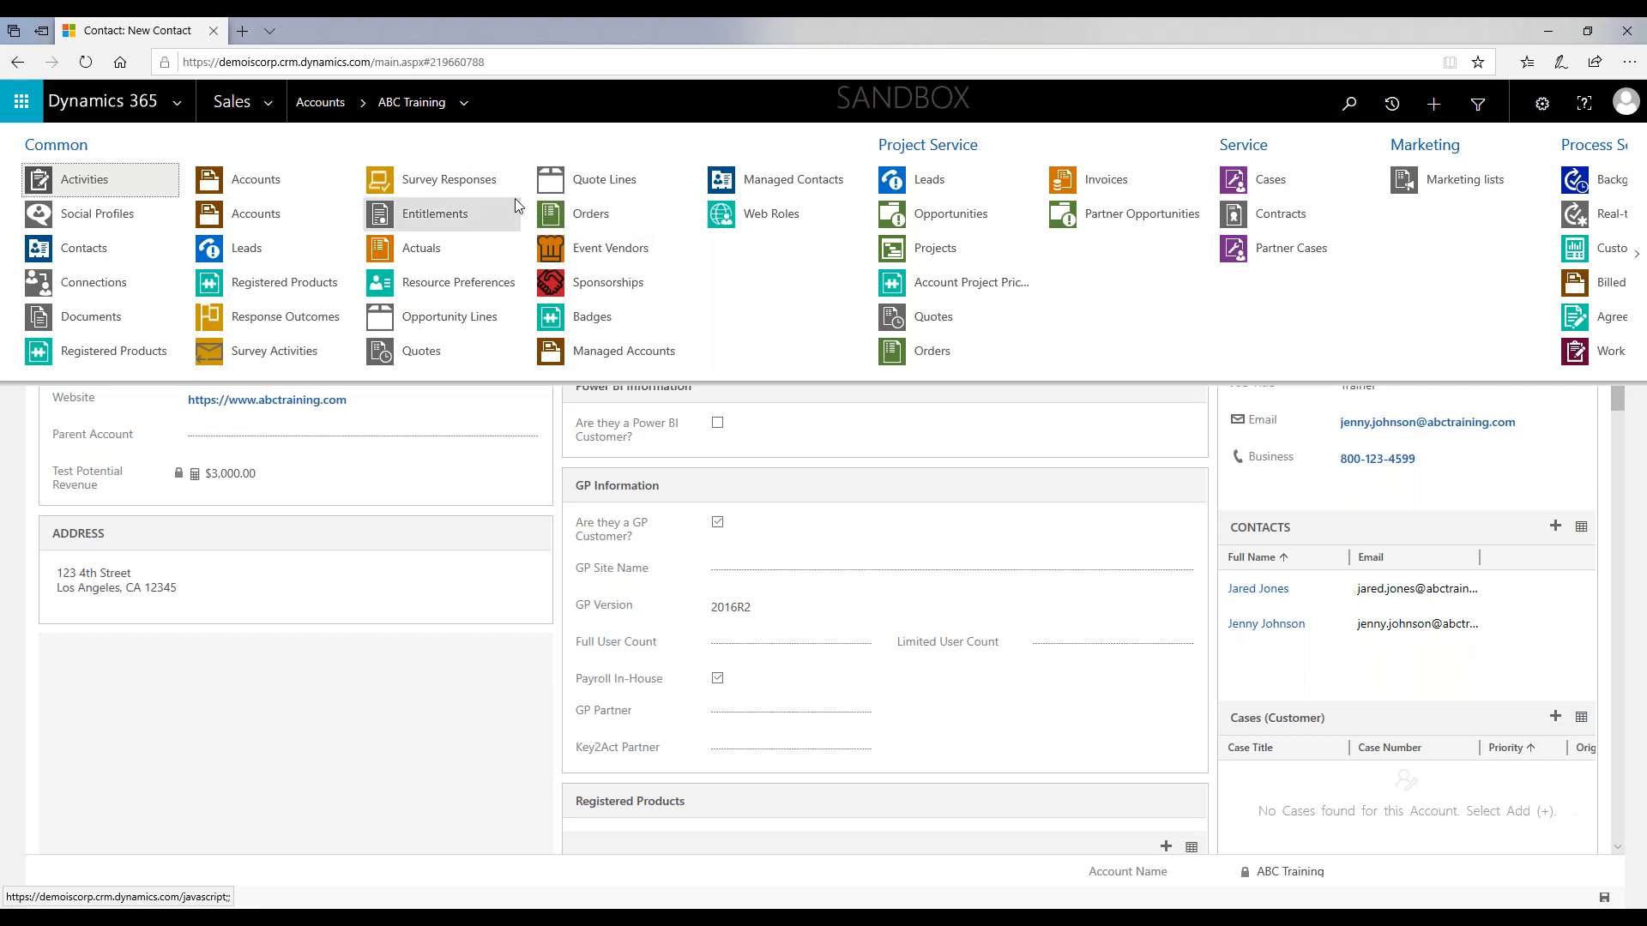
left_click(963, 218)
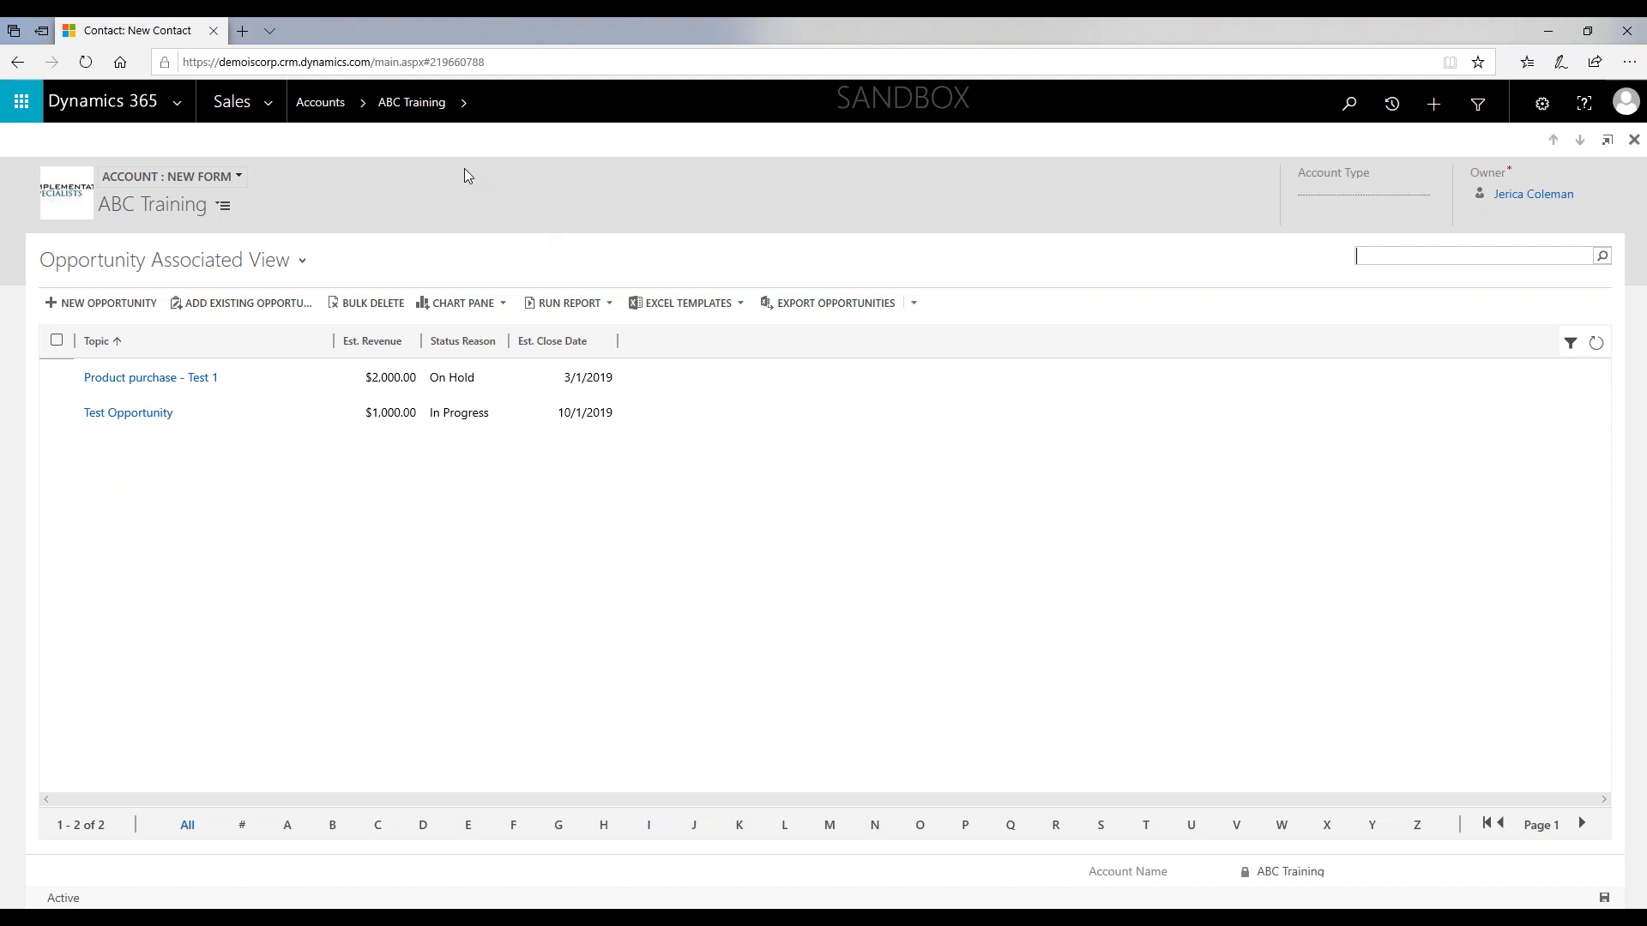
left_click(393, 117)
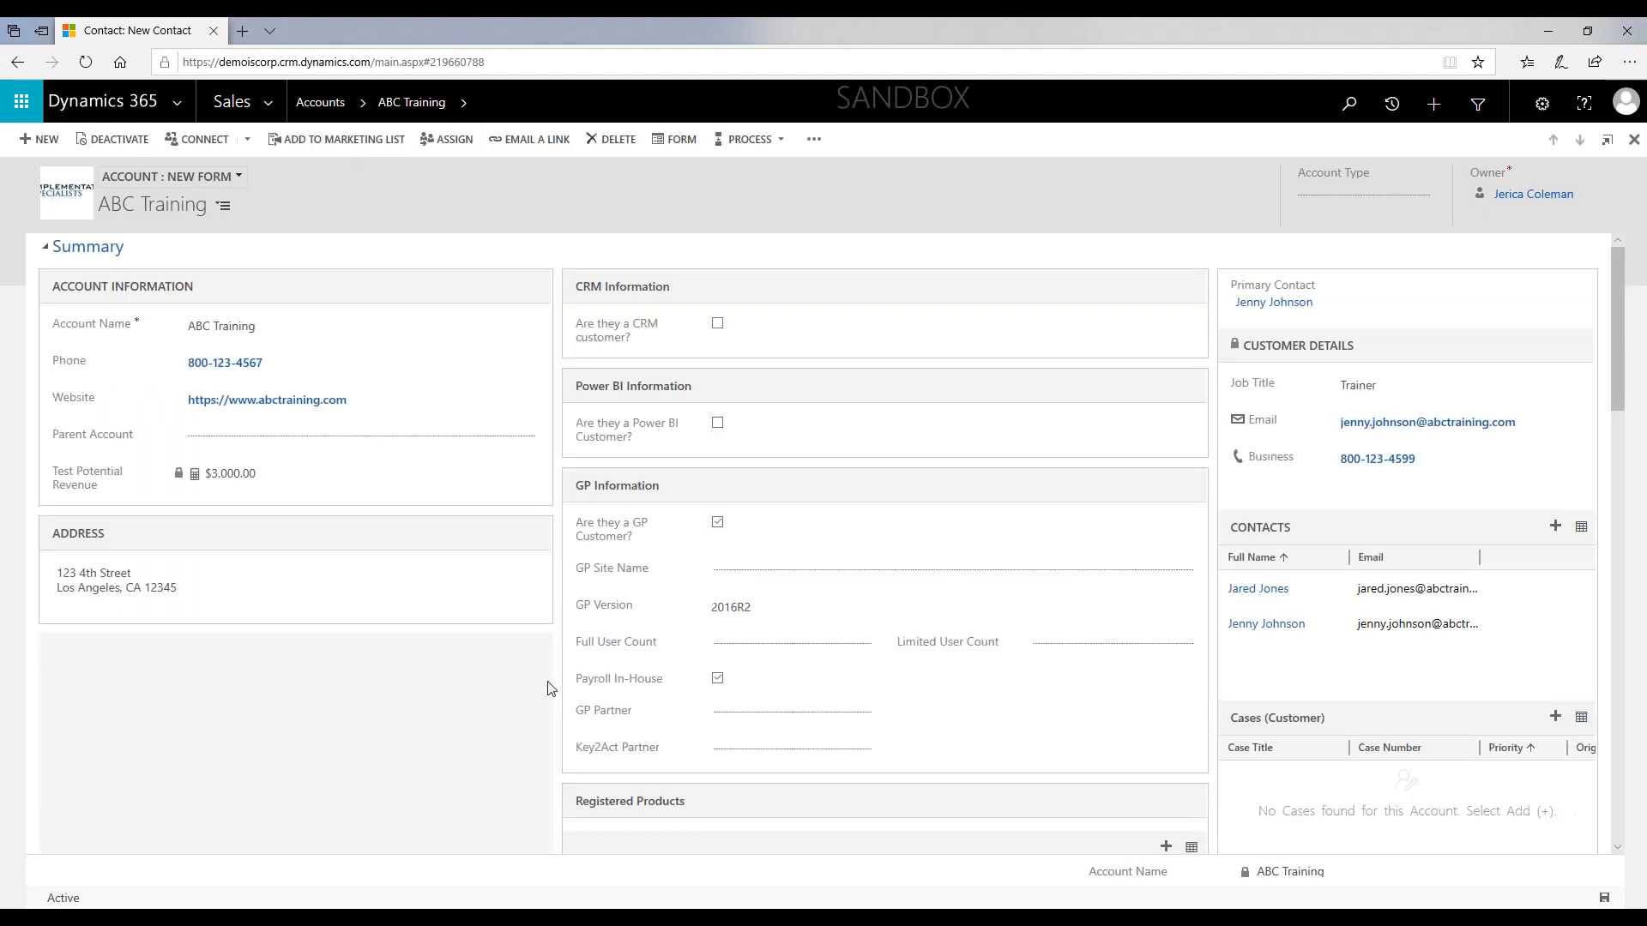
Step: In the solution window, move New Form to the first position in the account's main form order and confirm it
mouse_move(448, 919)
left_click(540, 876)
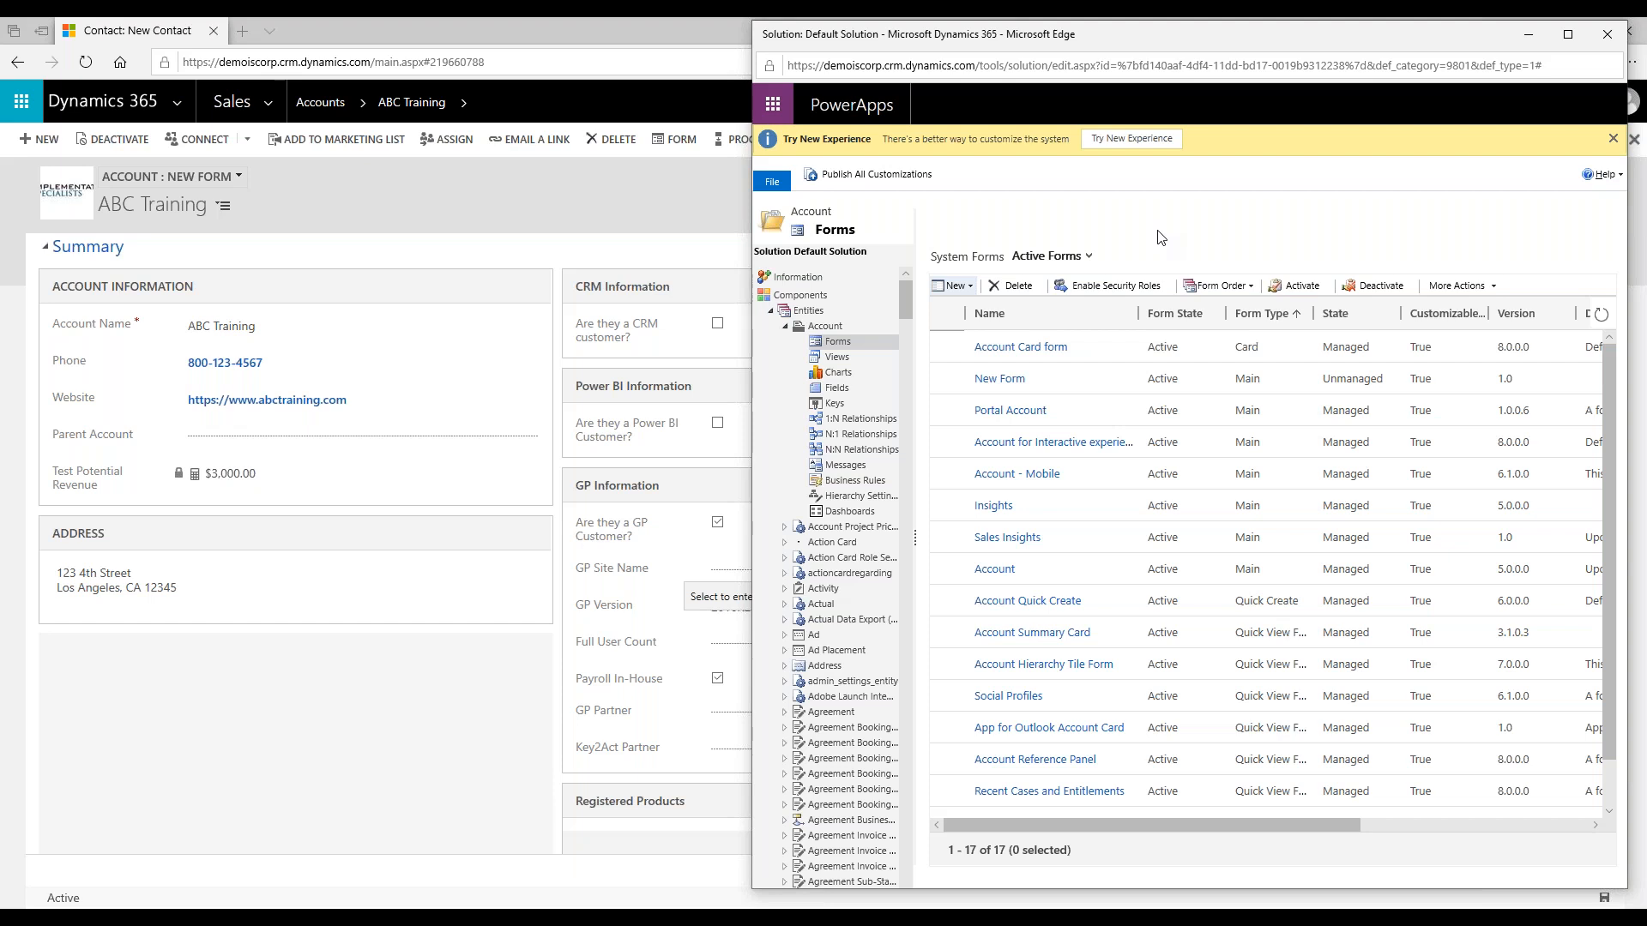
left_click(1252, 291)
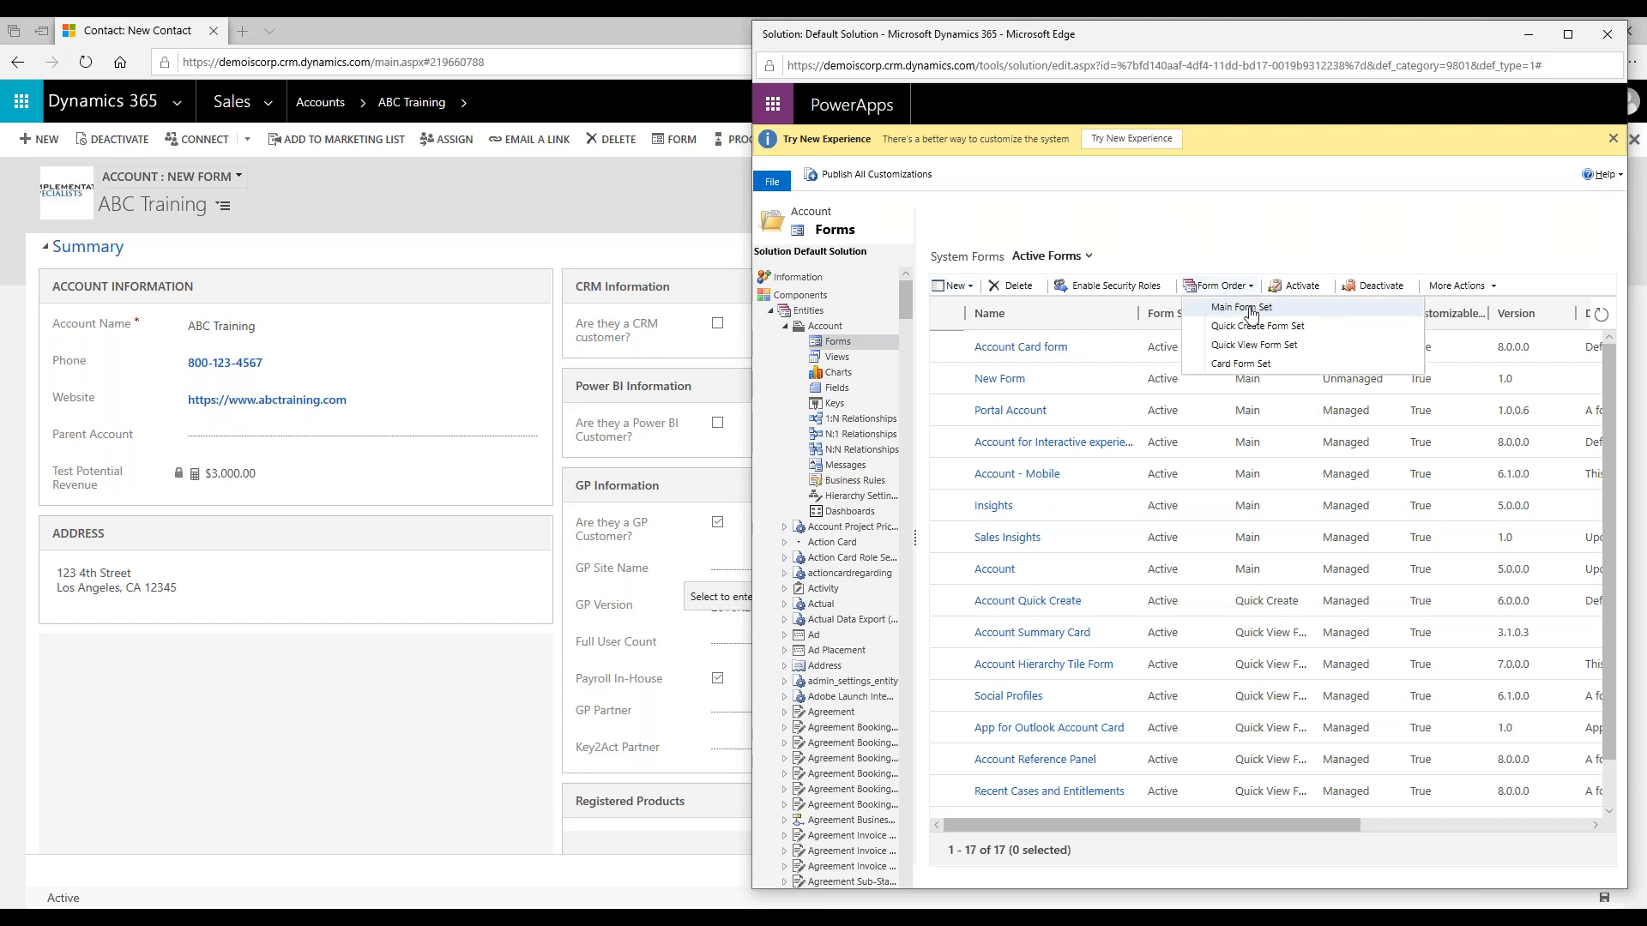
left_click(1251, 308)
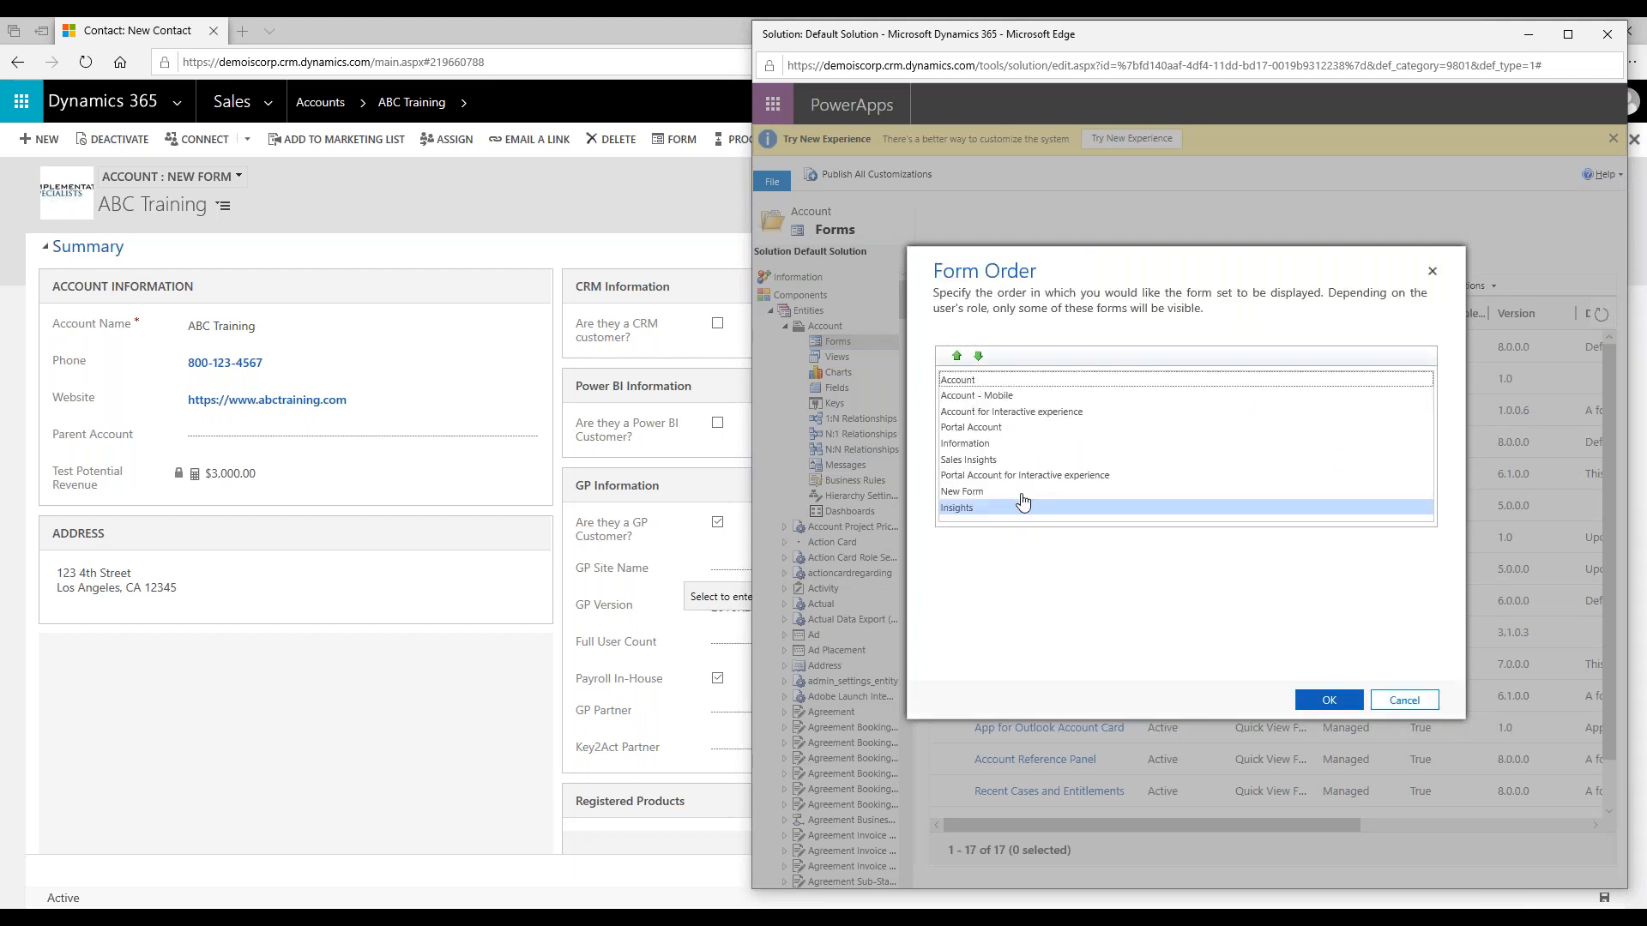
left_click(968, 492)
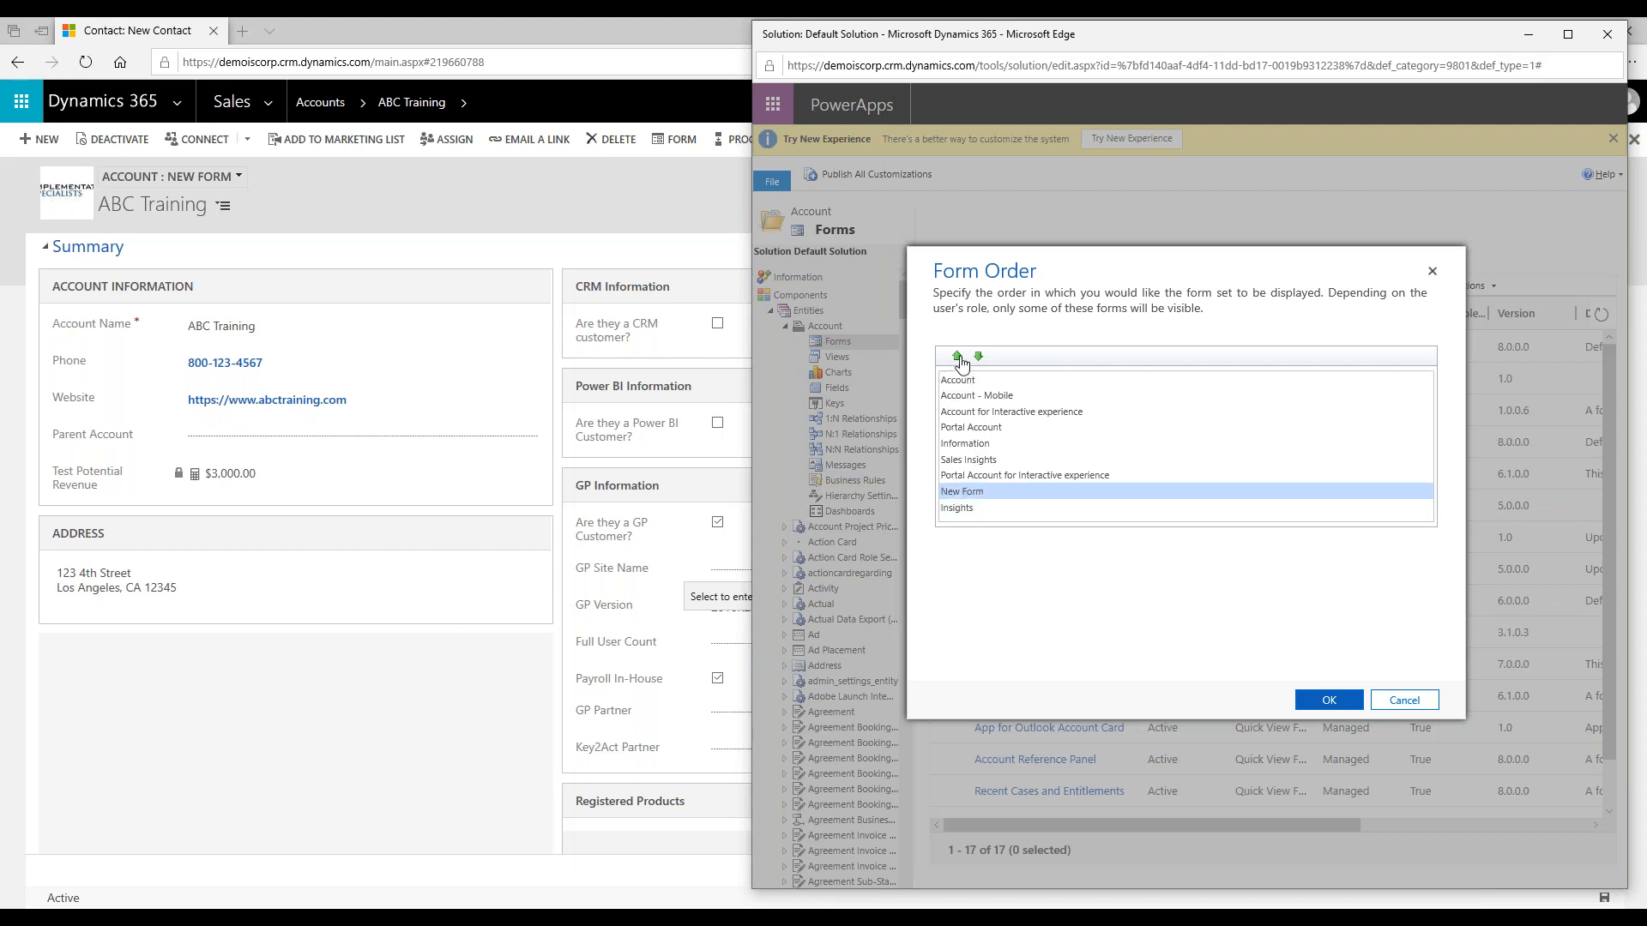
left_click(958, 357)
left_click(957, 357)
left_click(957, 357)
left_click(958, 357)
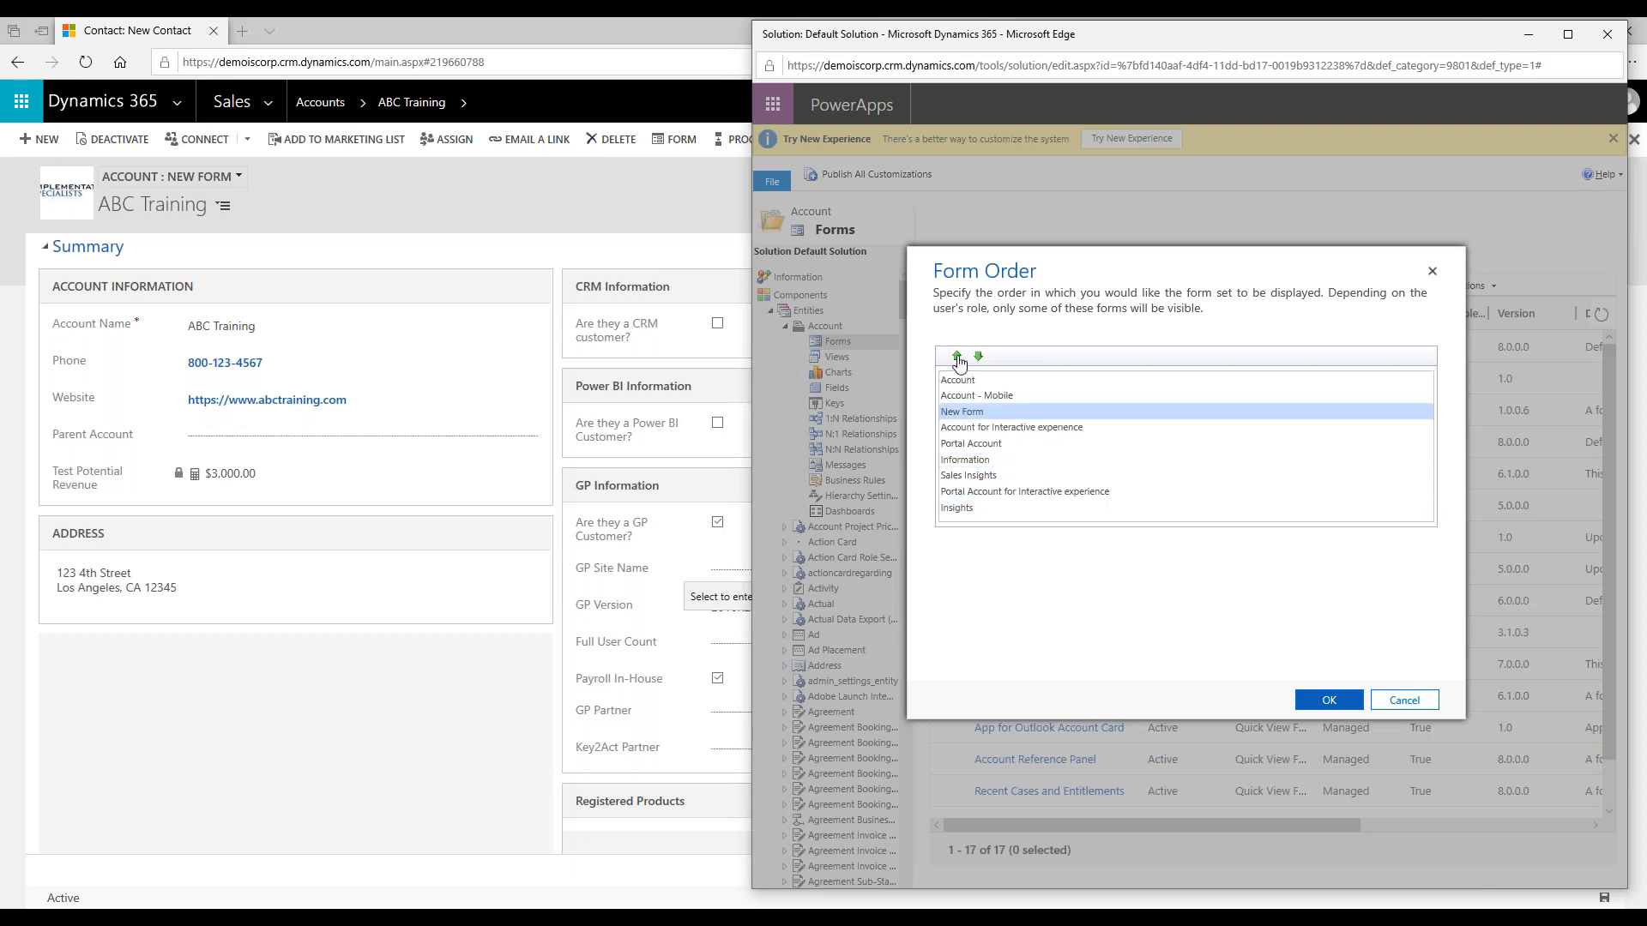
left_click(957, 357)
left_click(957, 357)
left_click(978, 356)
left_click(978, 356)
left_click(957, 357)
left_click(957, 357)
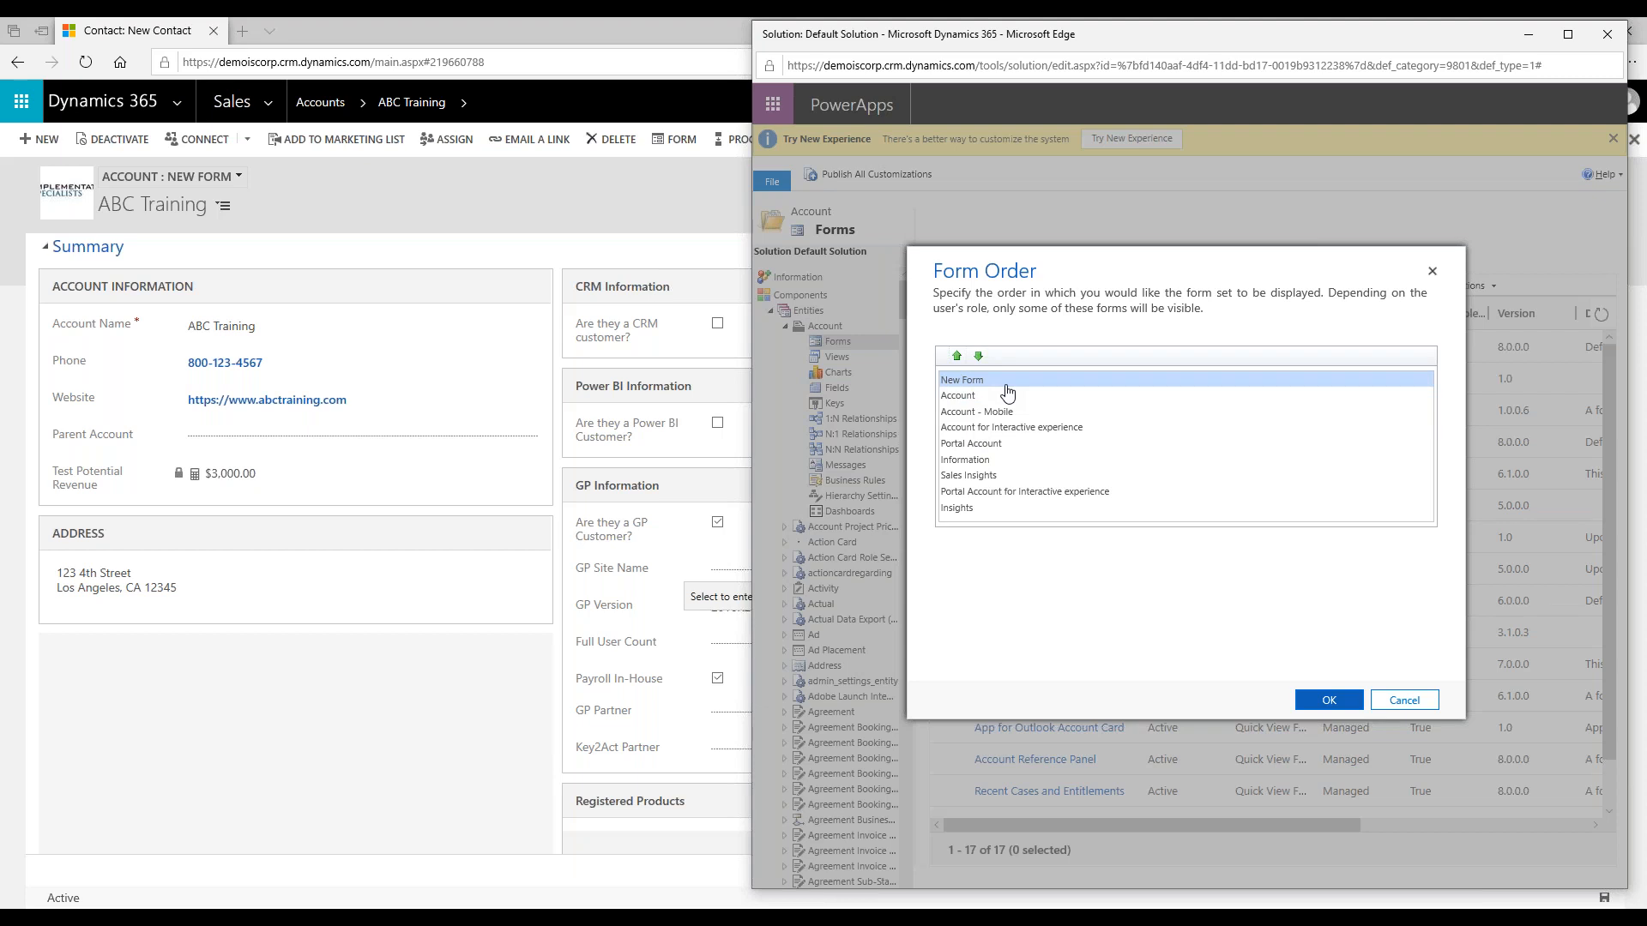
left_click(1328, 700)
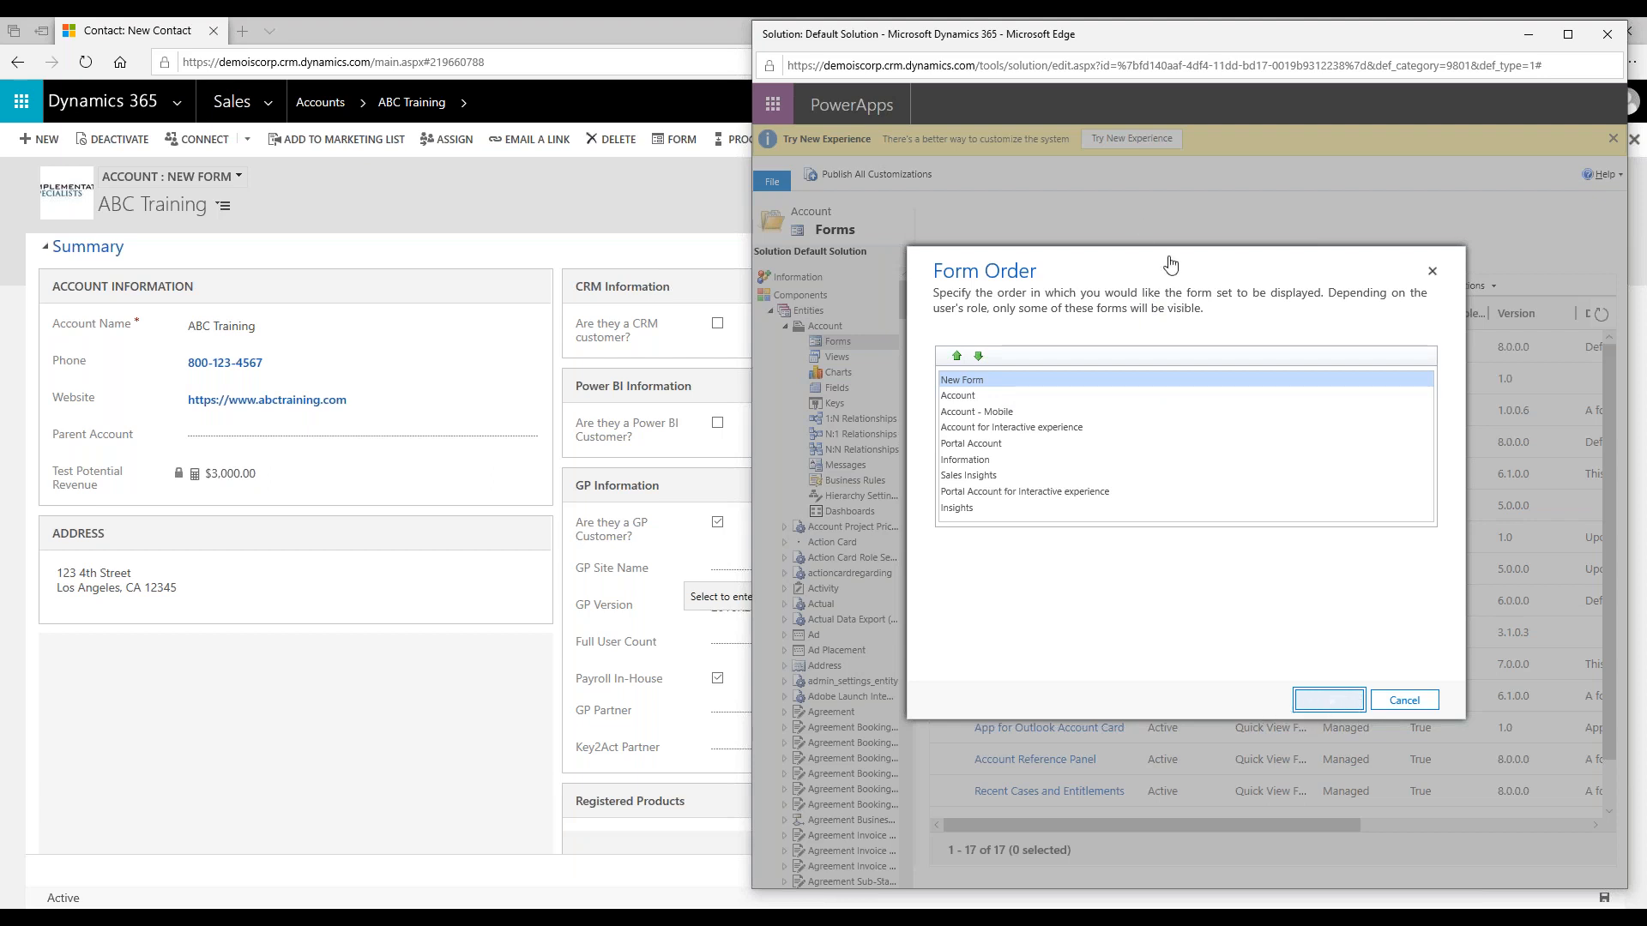
left_click(1431, 271)
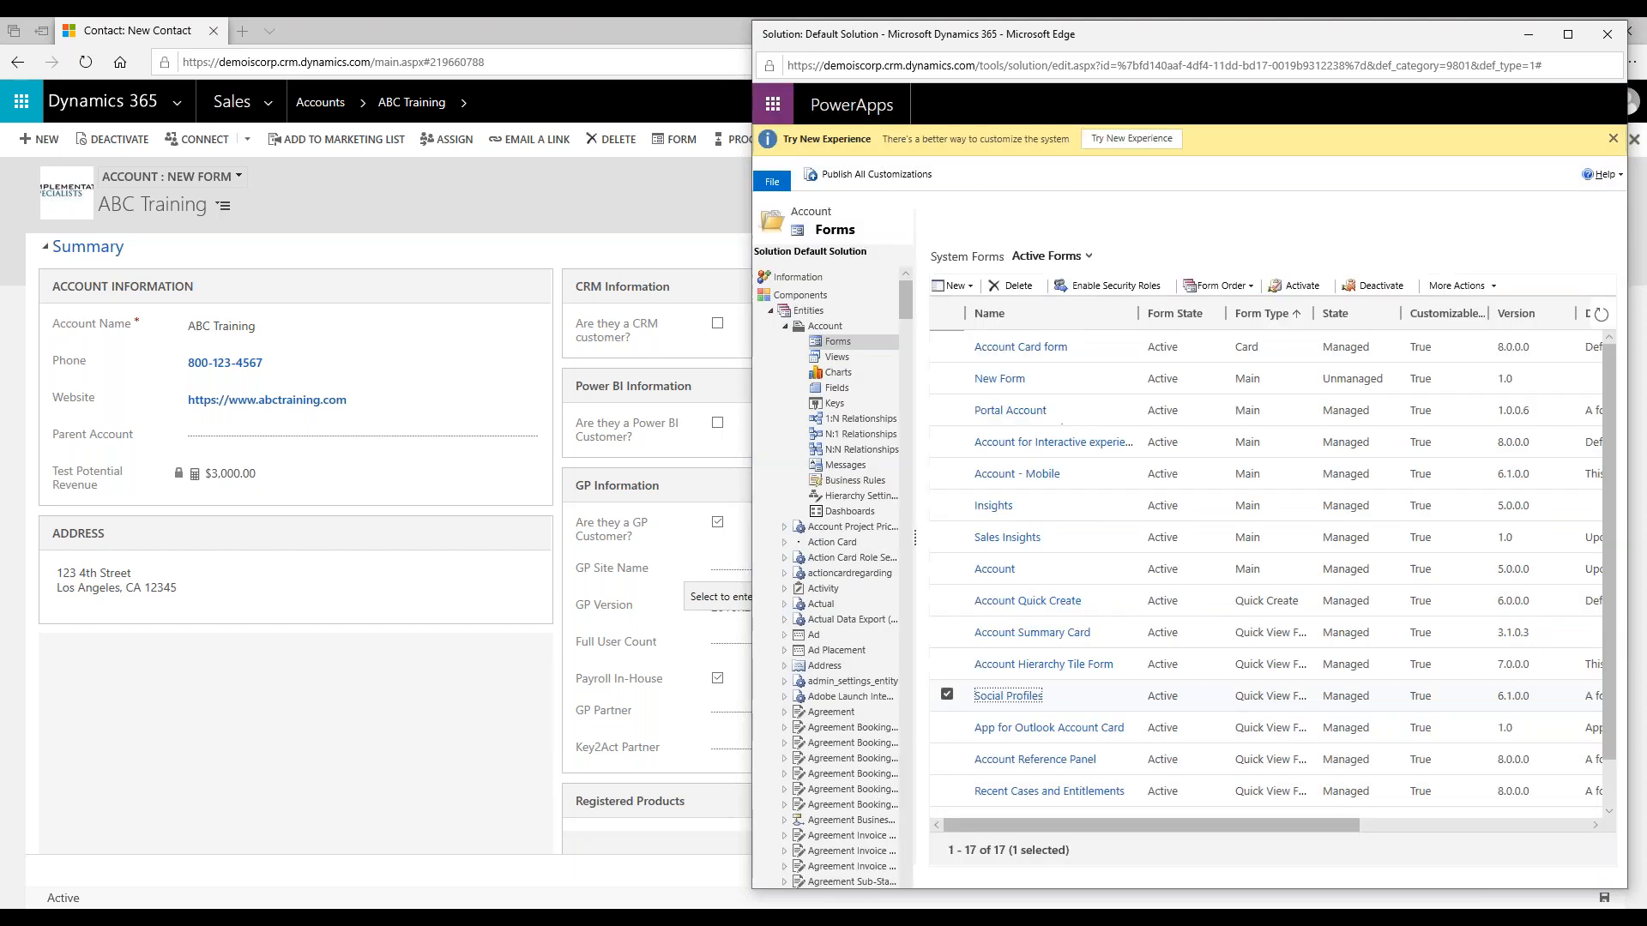
Step: Open the security role assignment for the account's New Form and set it to display to everyone
left_click(947, 346)
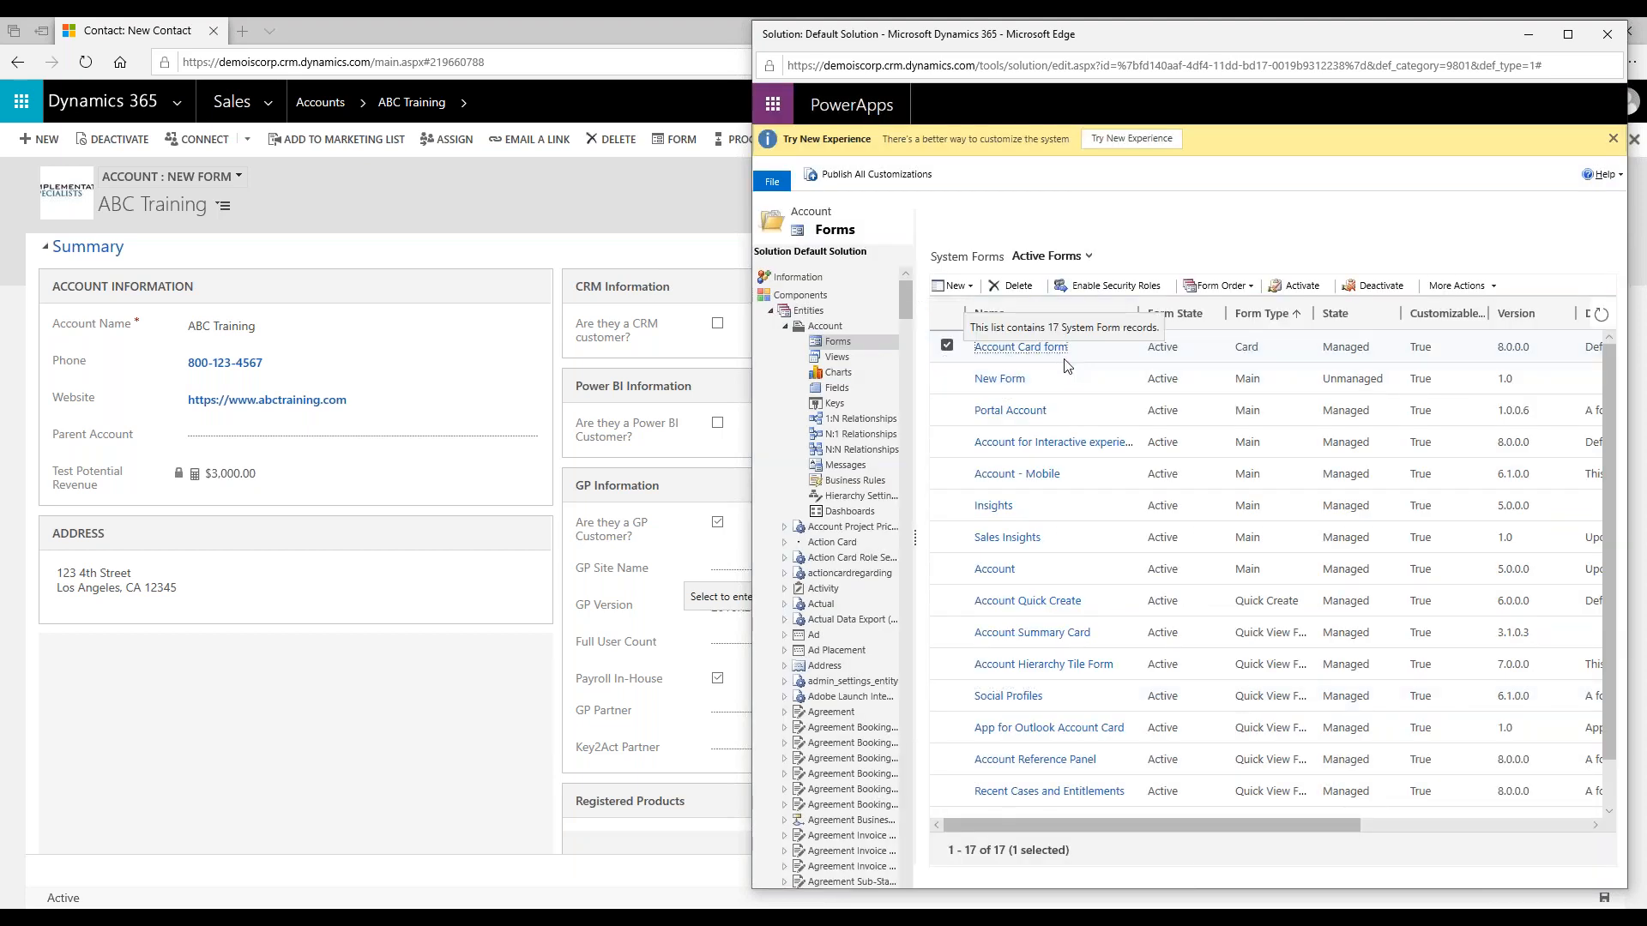
left_click(947, 346)
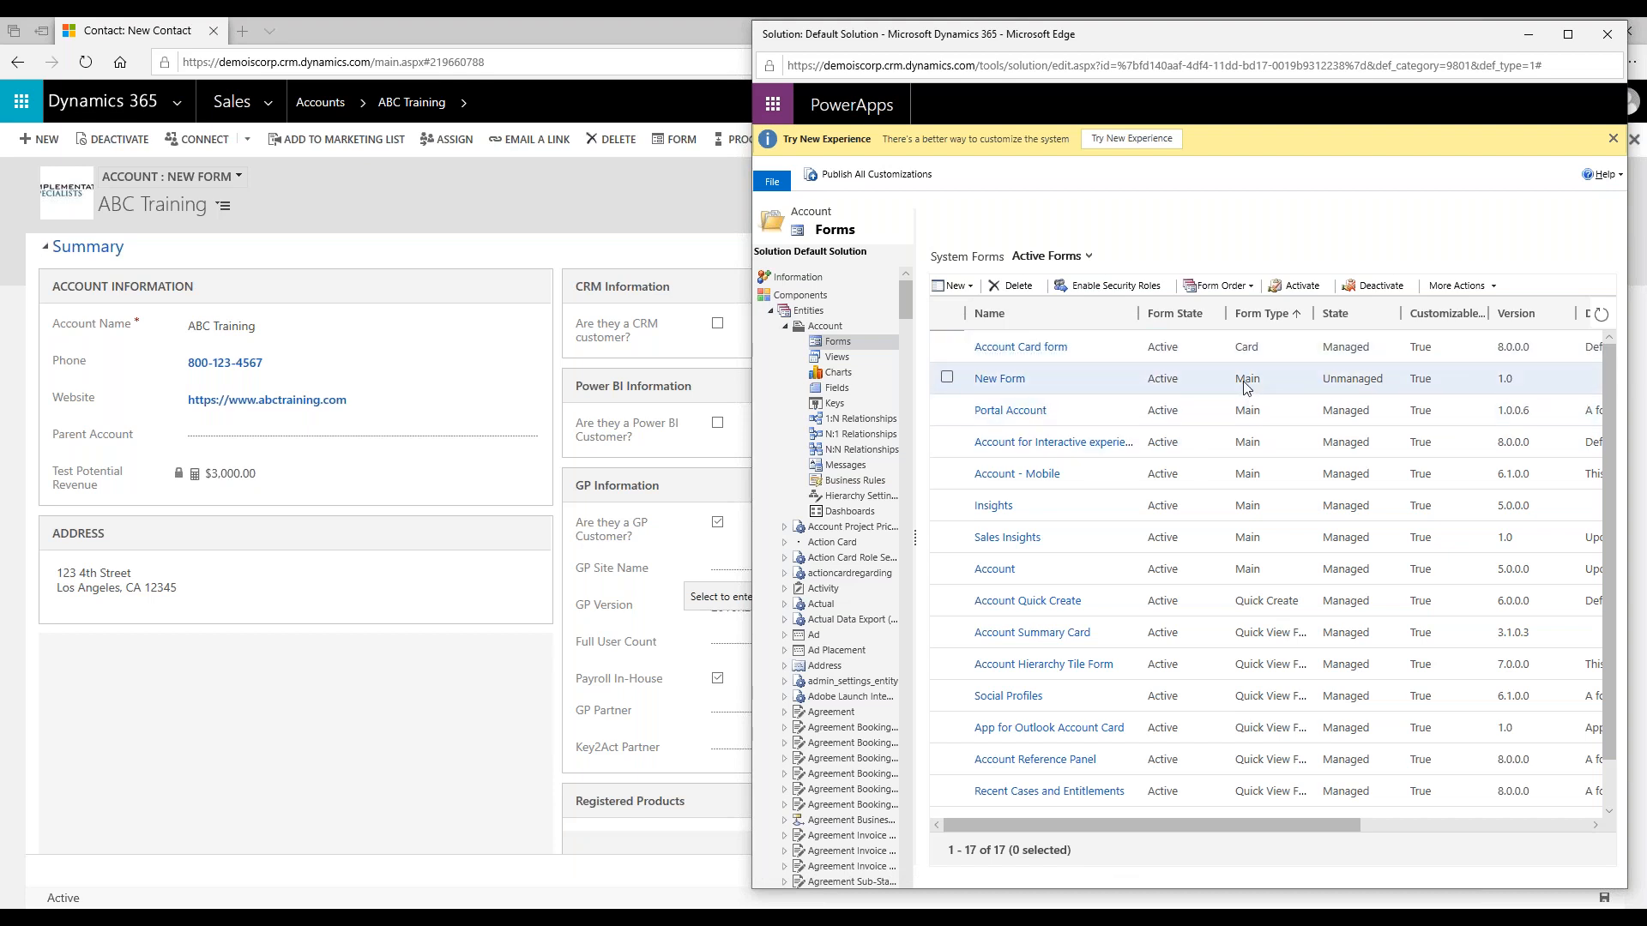
left_click(946, 379)
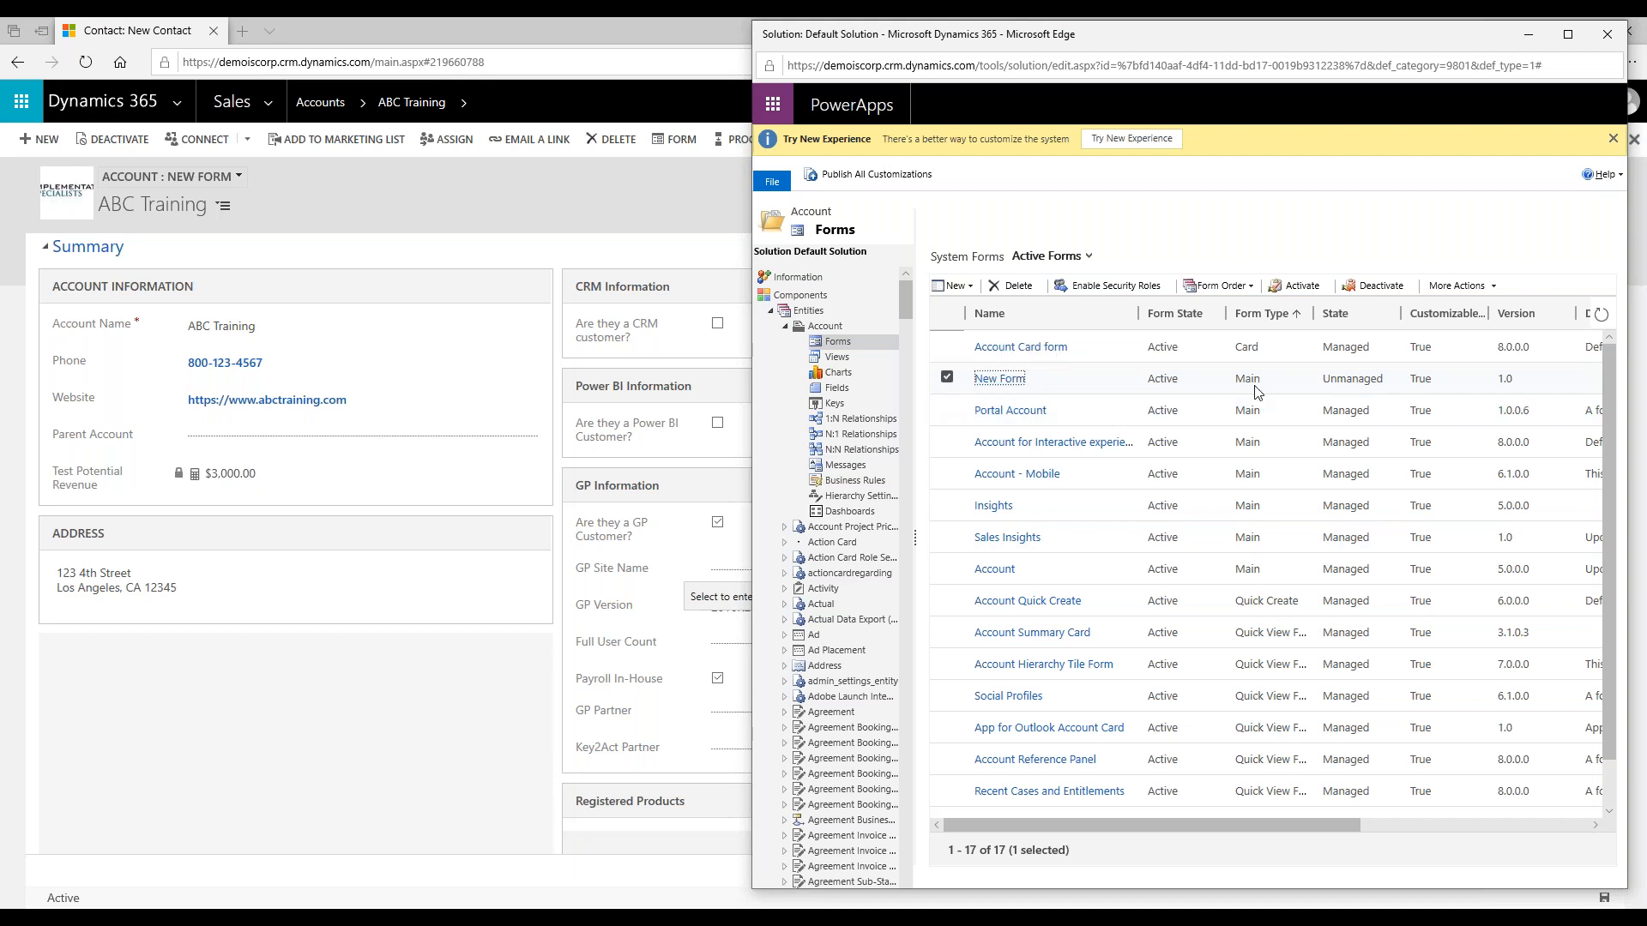
left_click(1117, 287)
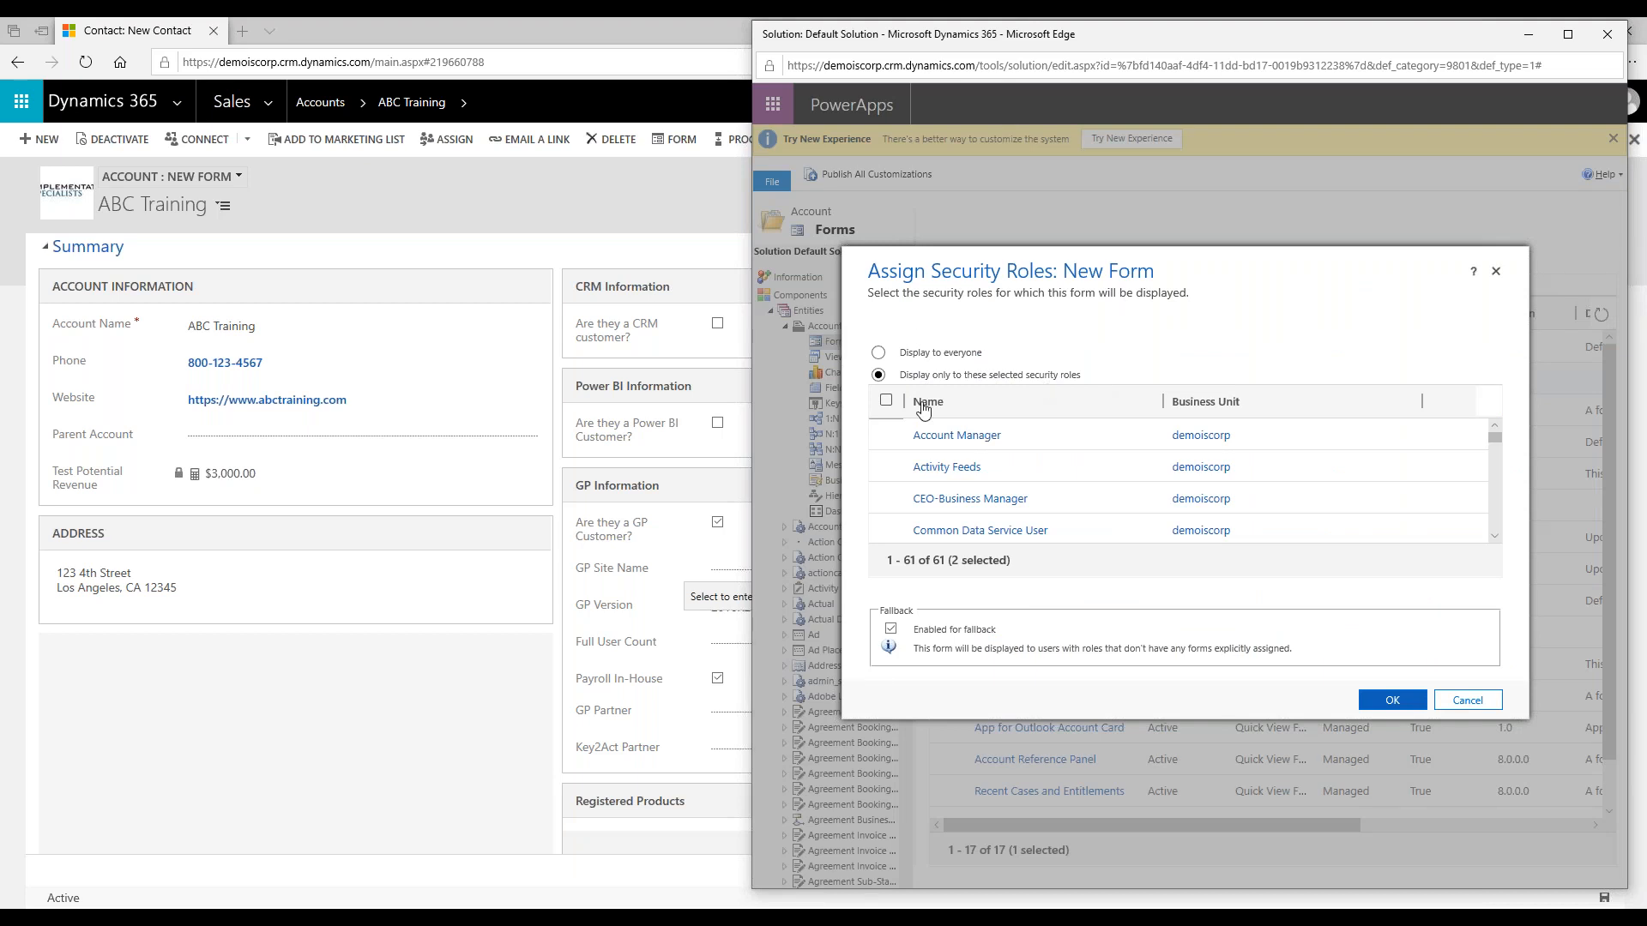
left_click(878, 354)
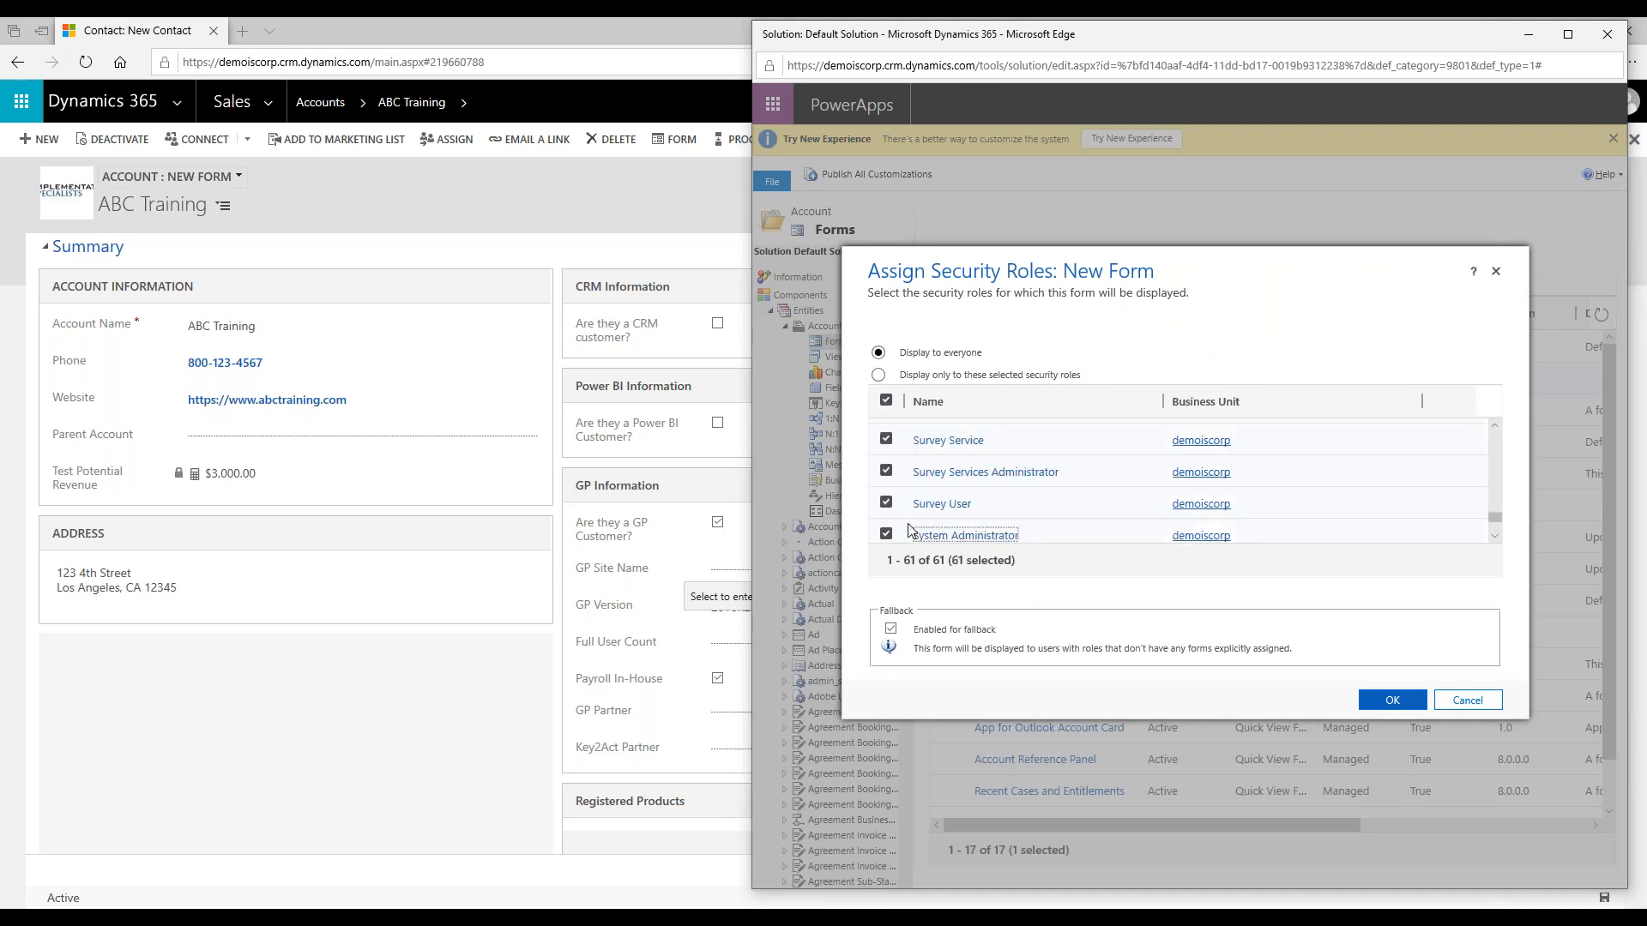
Step: Try limiting New Form to selected security roles, including System Administrator, System Customizer and Vice President of Marketing, and cancel the assignment
left_click(880, 375)
left_click(886, 401)
scroll(895, 471, "down", 1)
scroll(895, 471, "down", 1)
left_click(886, 469)
left_click(886, 502)
scroll(893, 501, "down", 1)
left_click(886, 501)
left_click(886, 533)
scroll(960, 489, "down", 1)
scroll(956, 487, "up", 1)
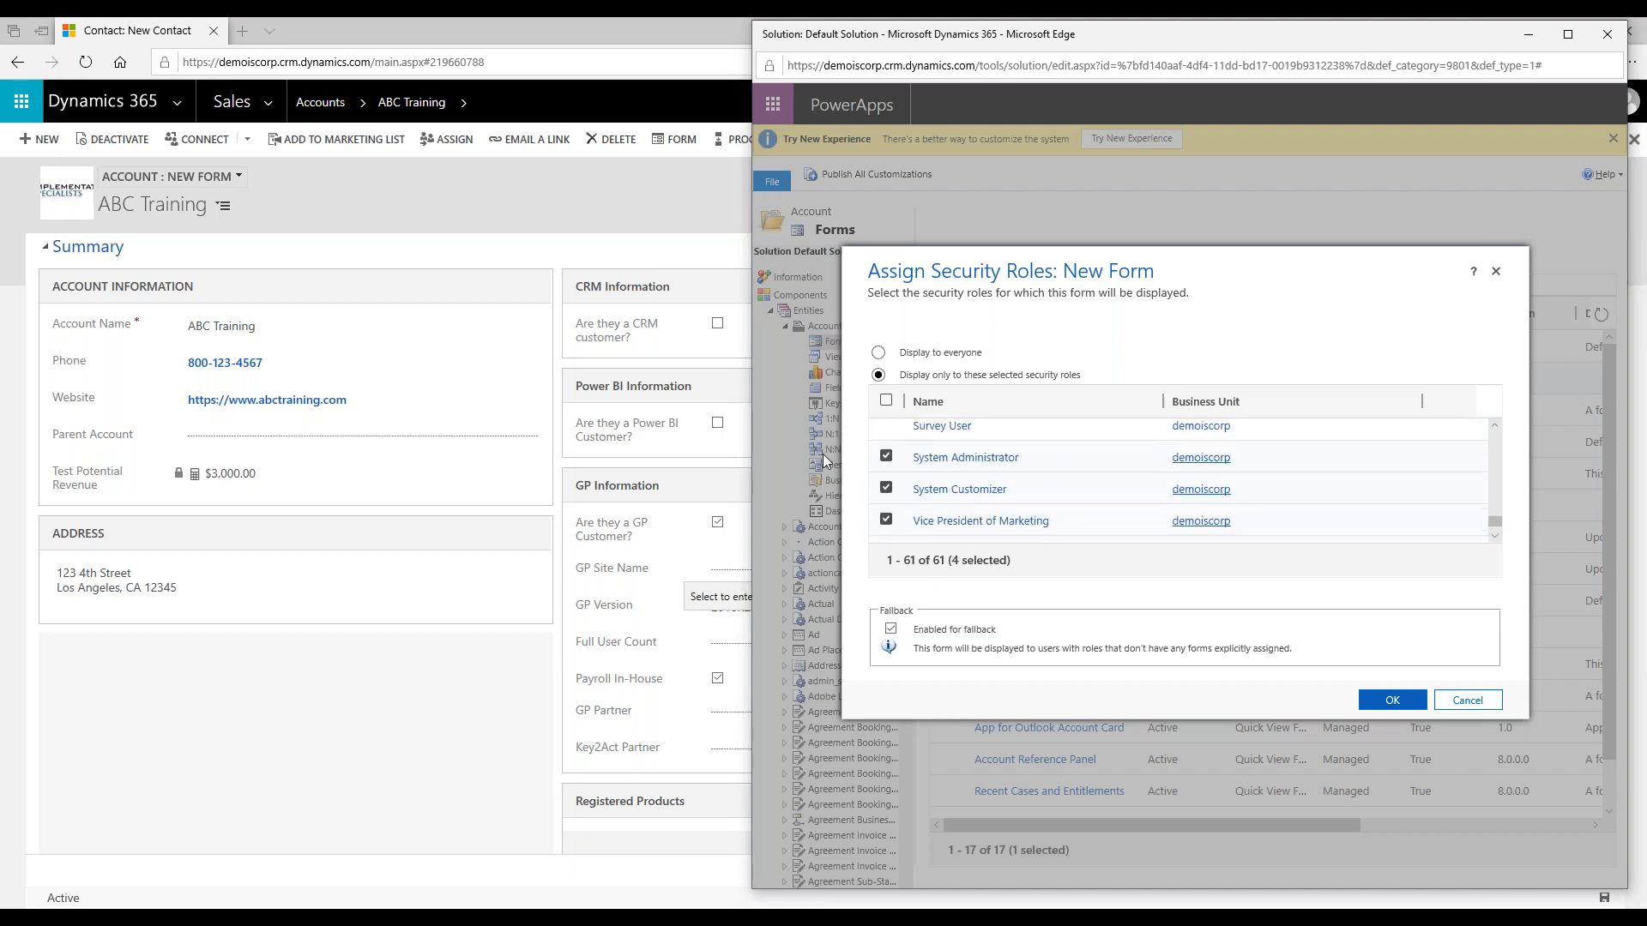
left_click(1472, 704)
left_click(947, 378)
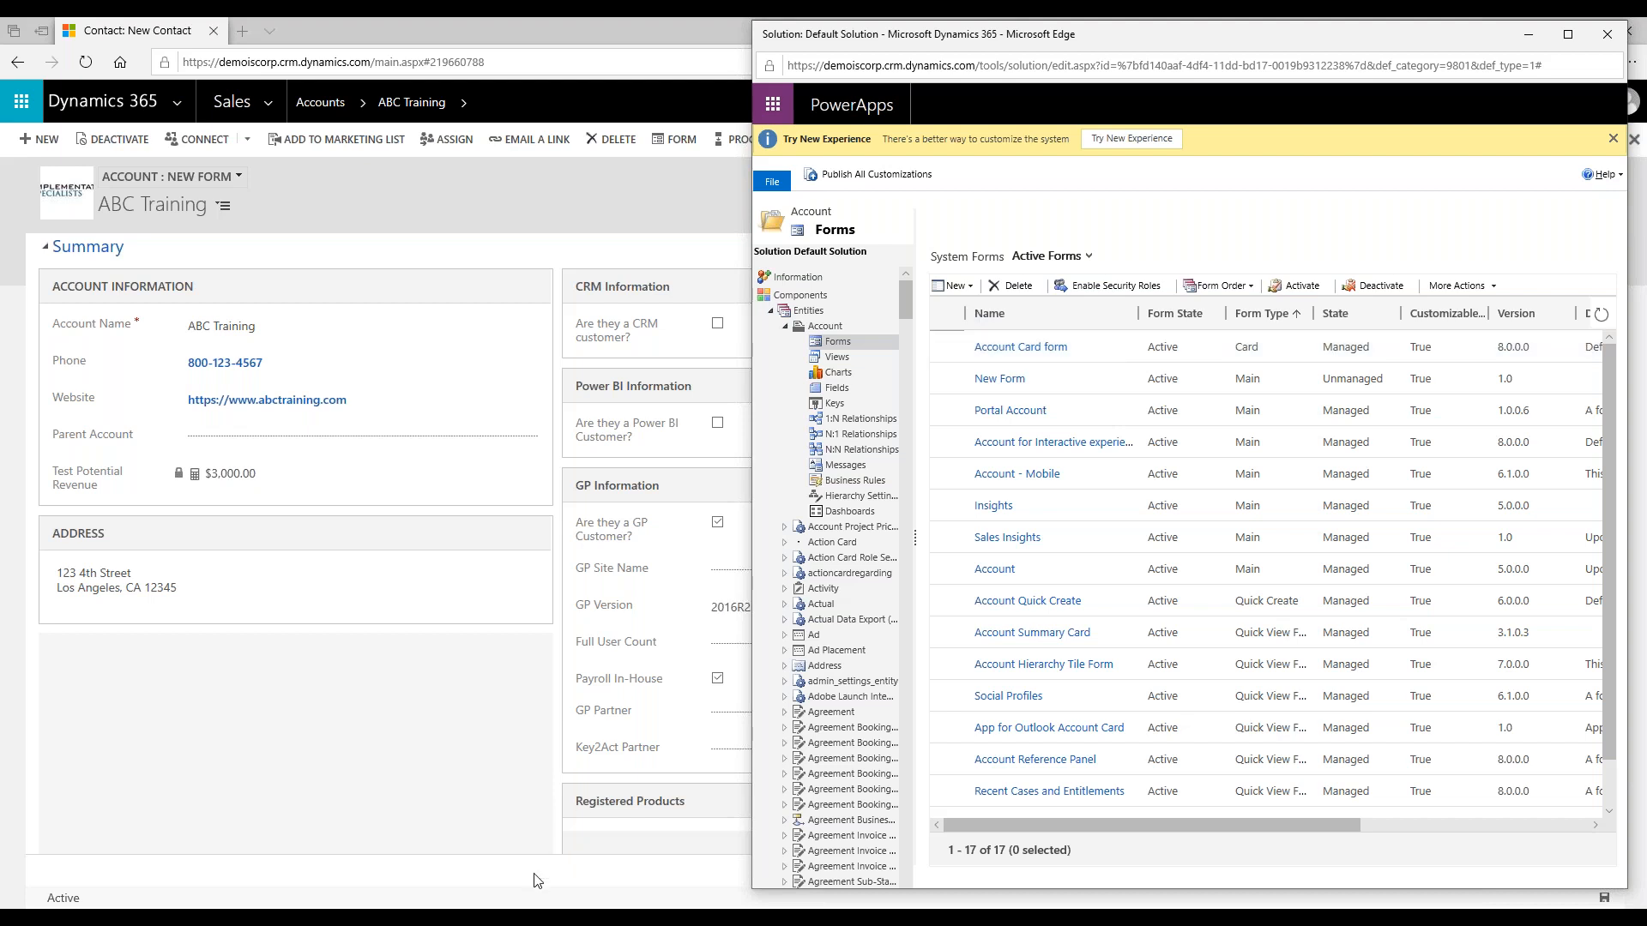
Step: Switch to the CRM Customizing Forms presentation in PowerPoint and start the slide show from slide 5, the GPUC 19 slide
mouse_move(611, 918)
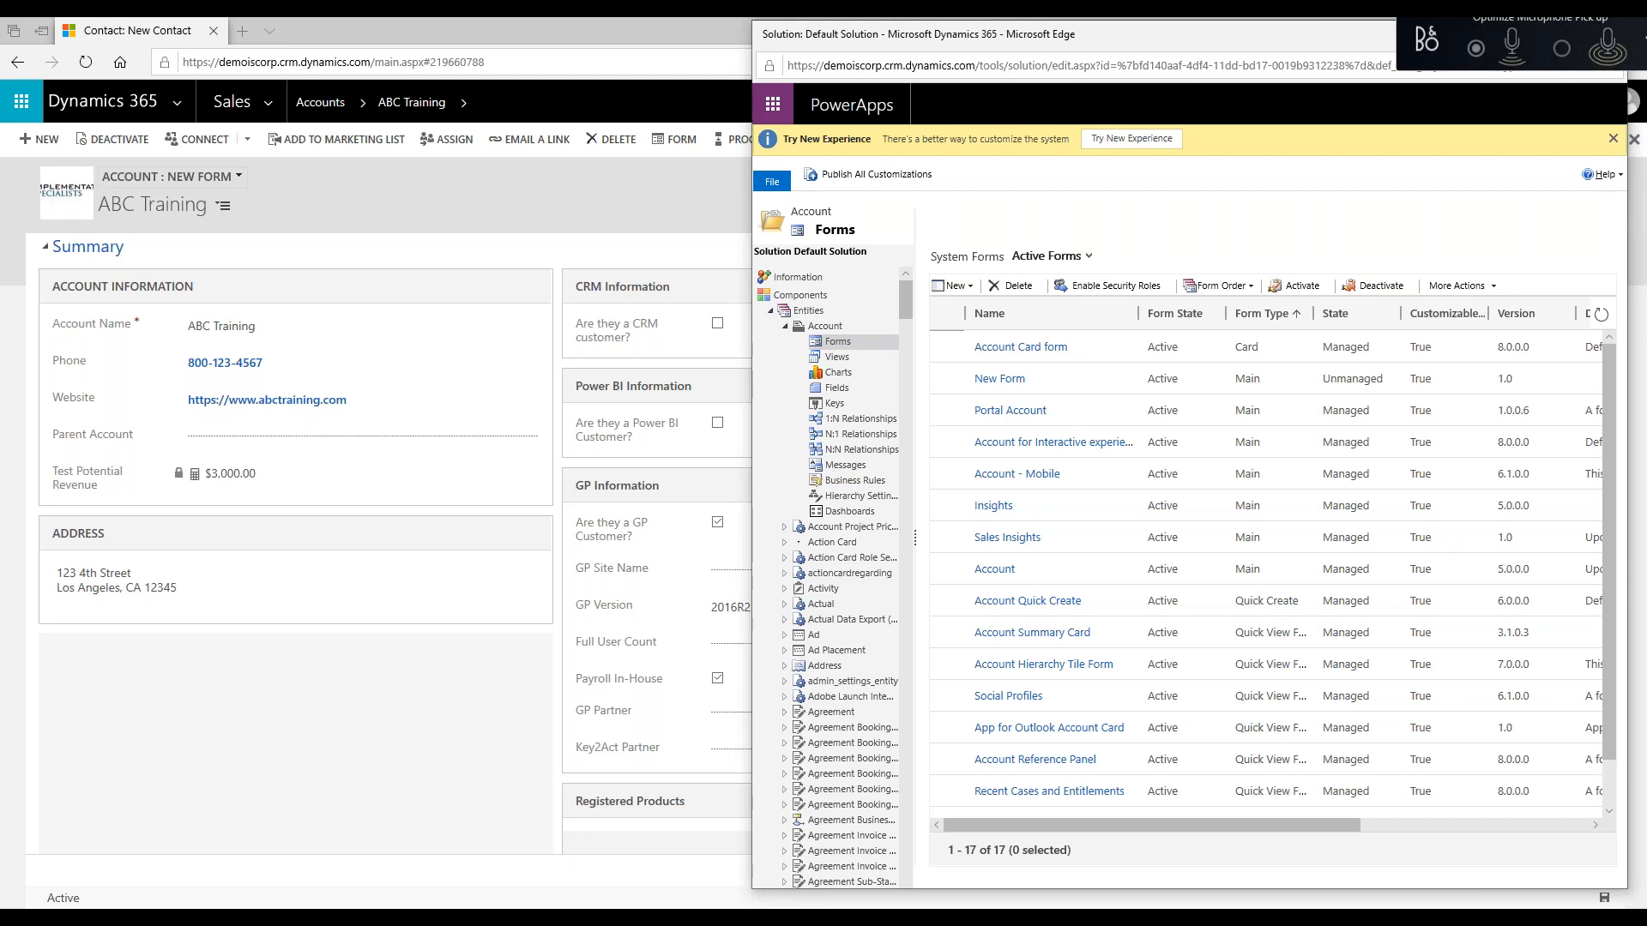
left_click(558, 870)
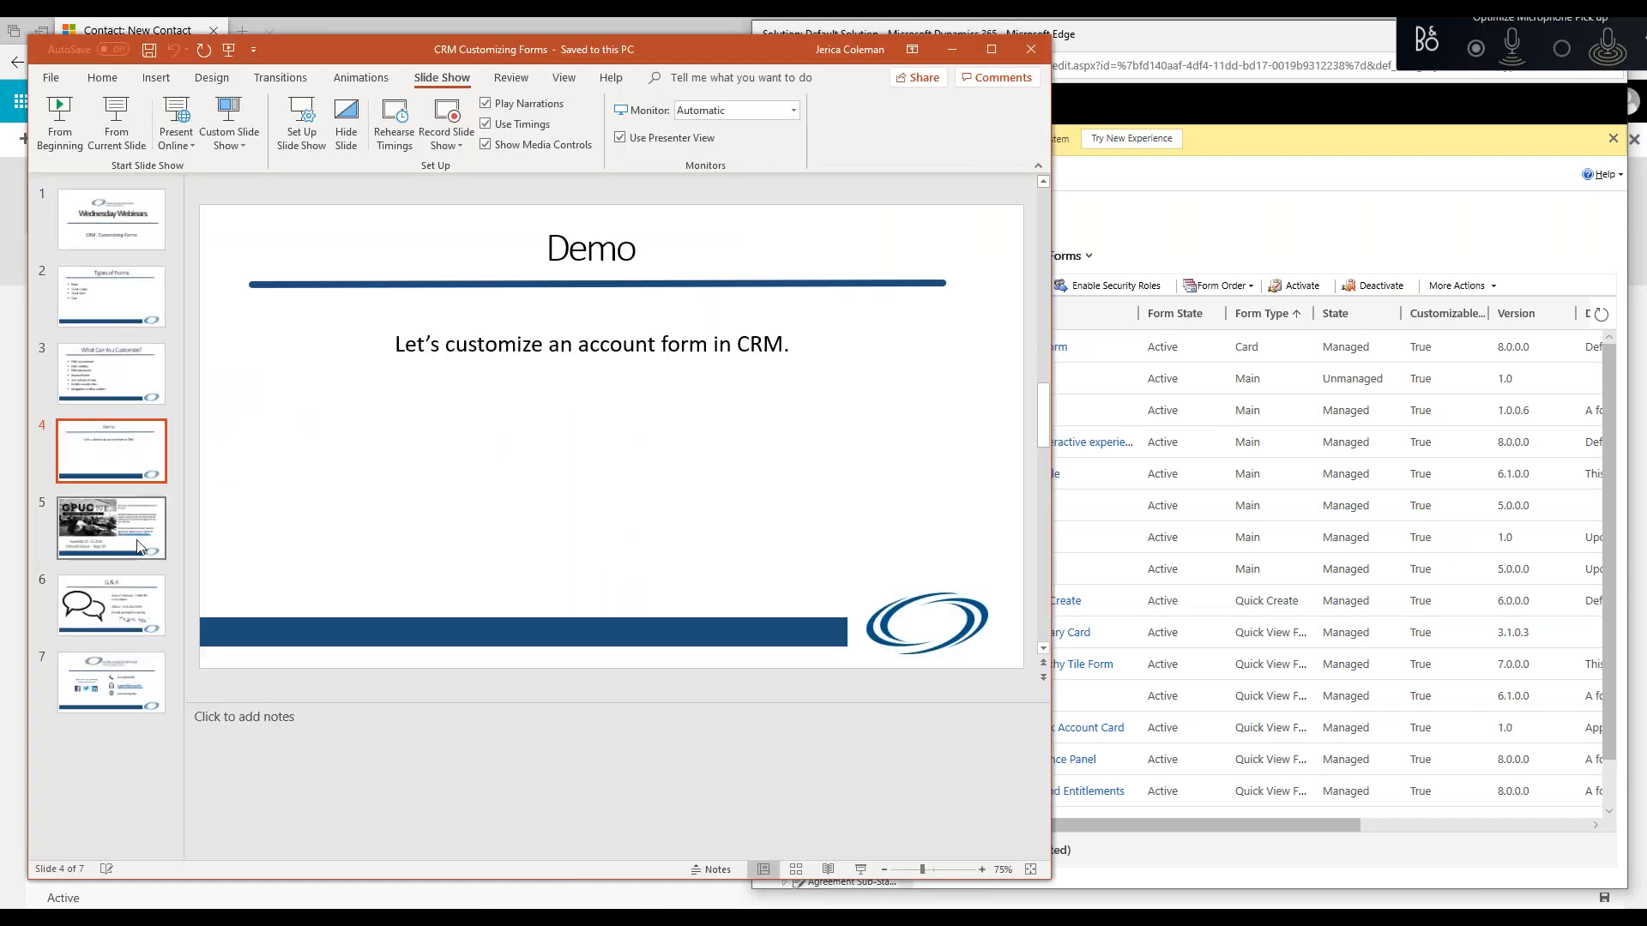
key("Down")
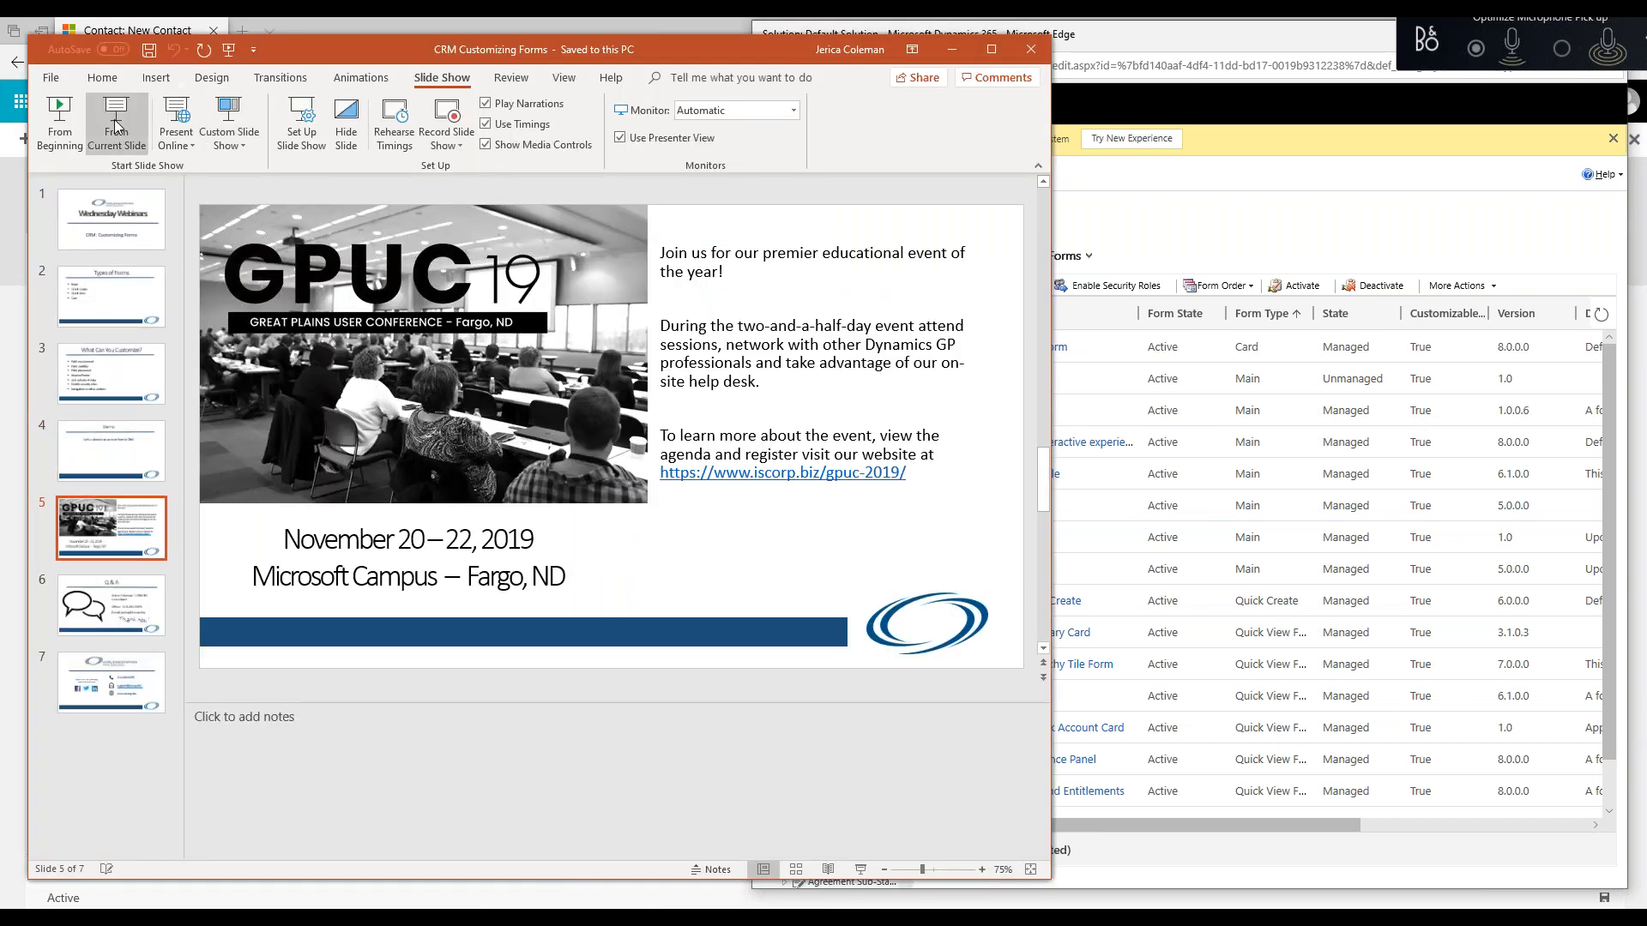
left_click(112, 144)
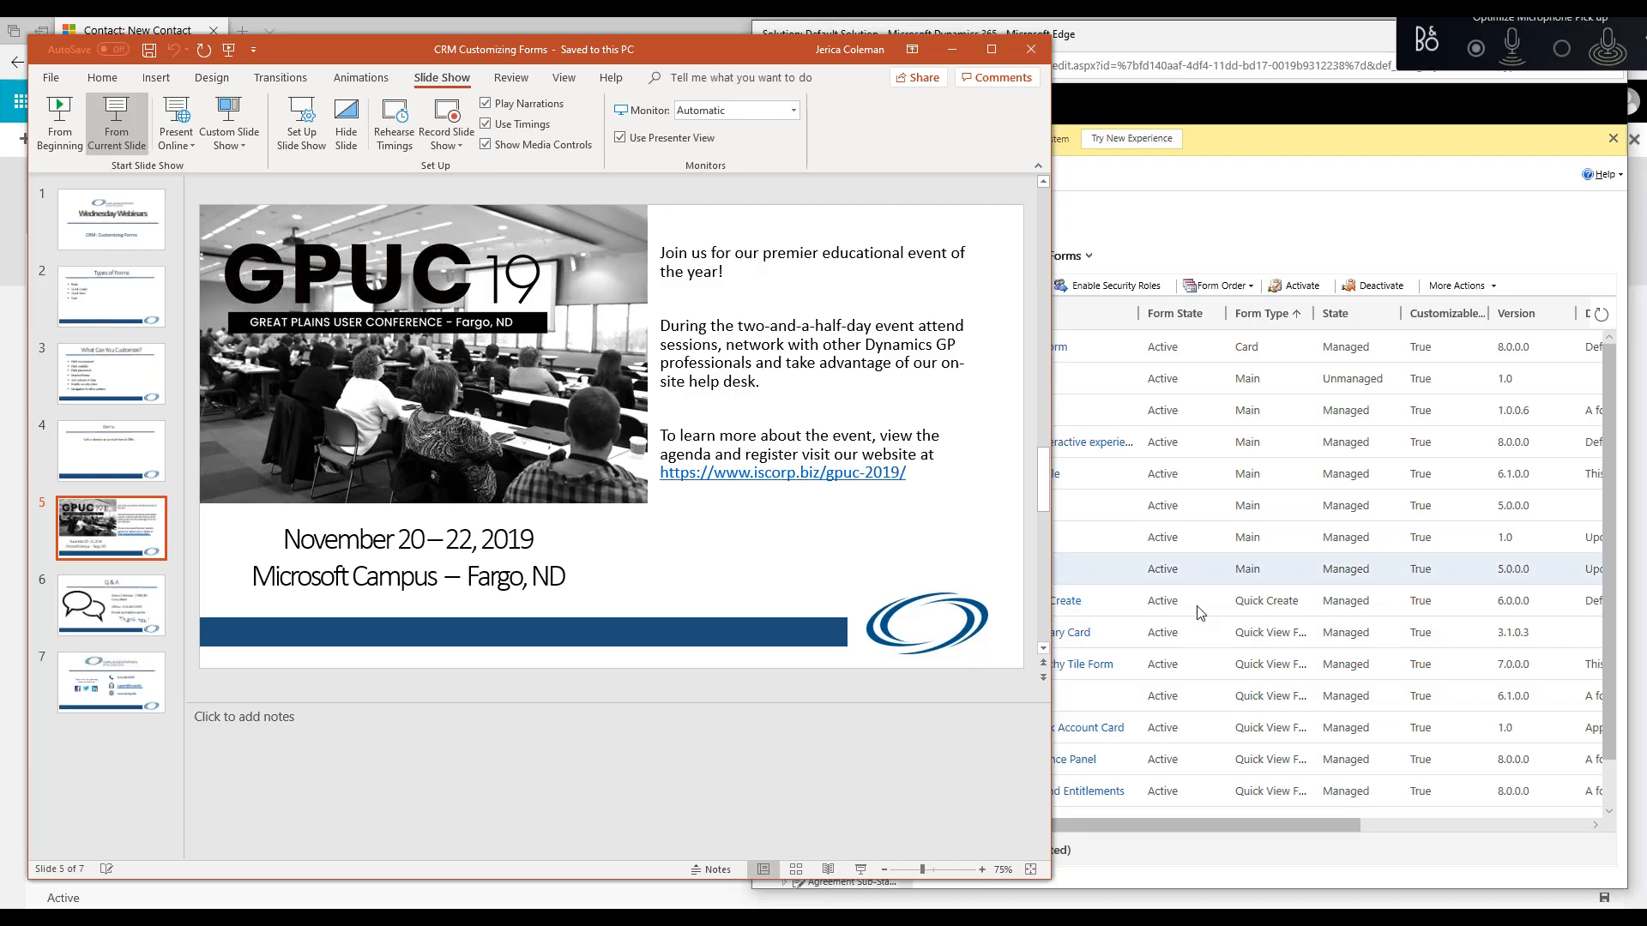